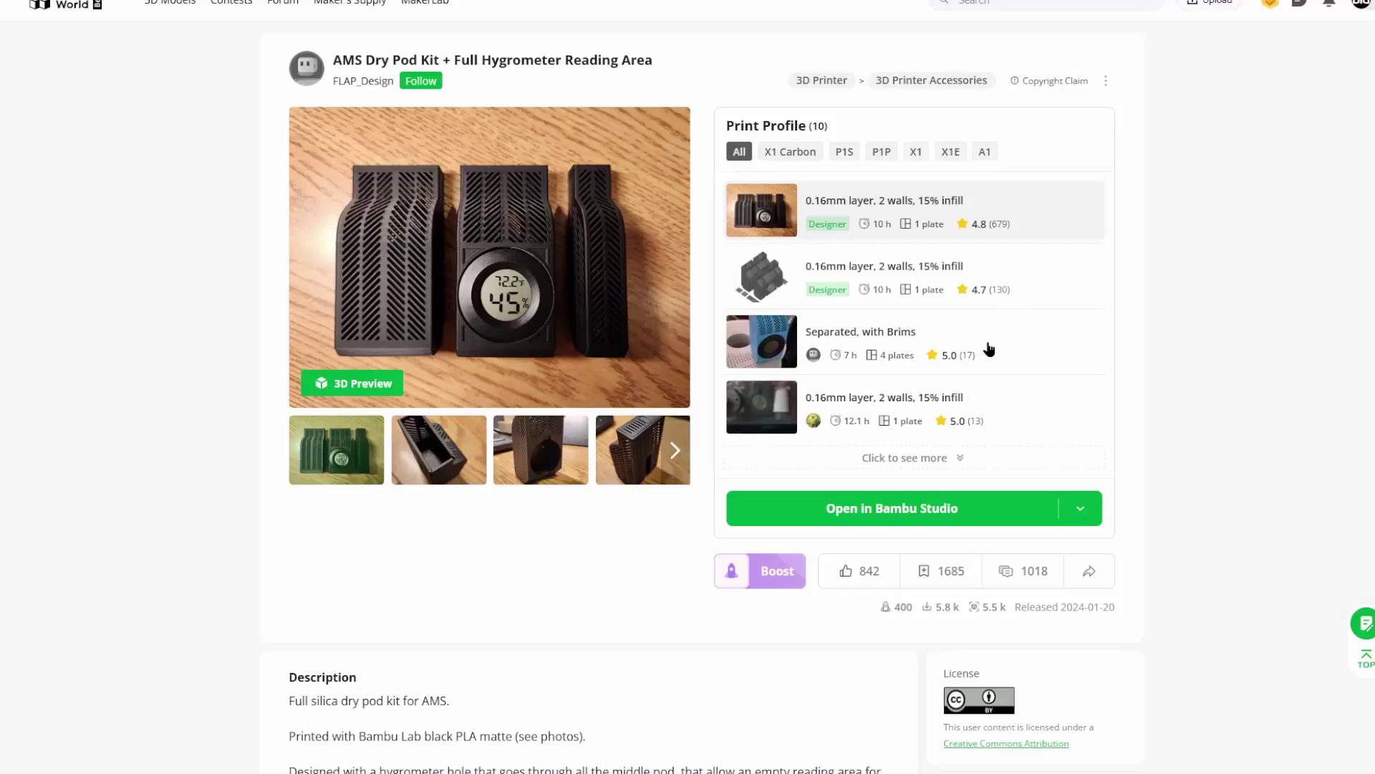
View the full list of print profiles for the AMS Dry Pod Kit model.
click(951, 460)
scroll(960, 462, down, 3)
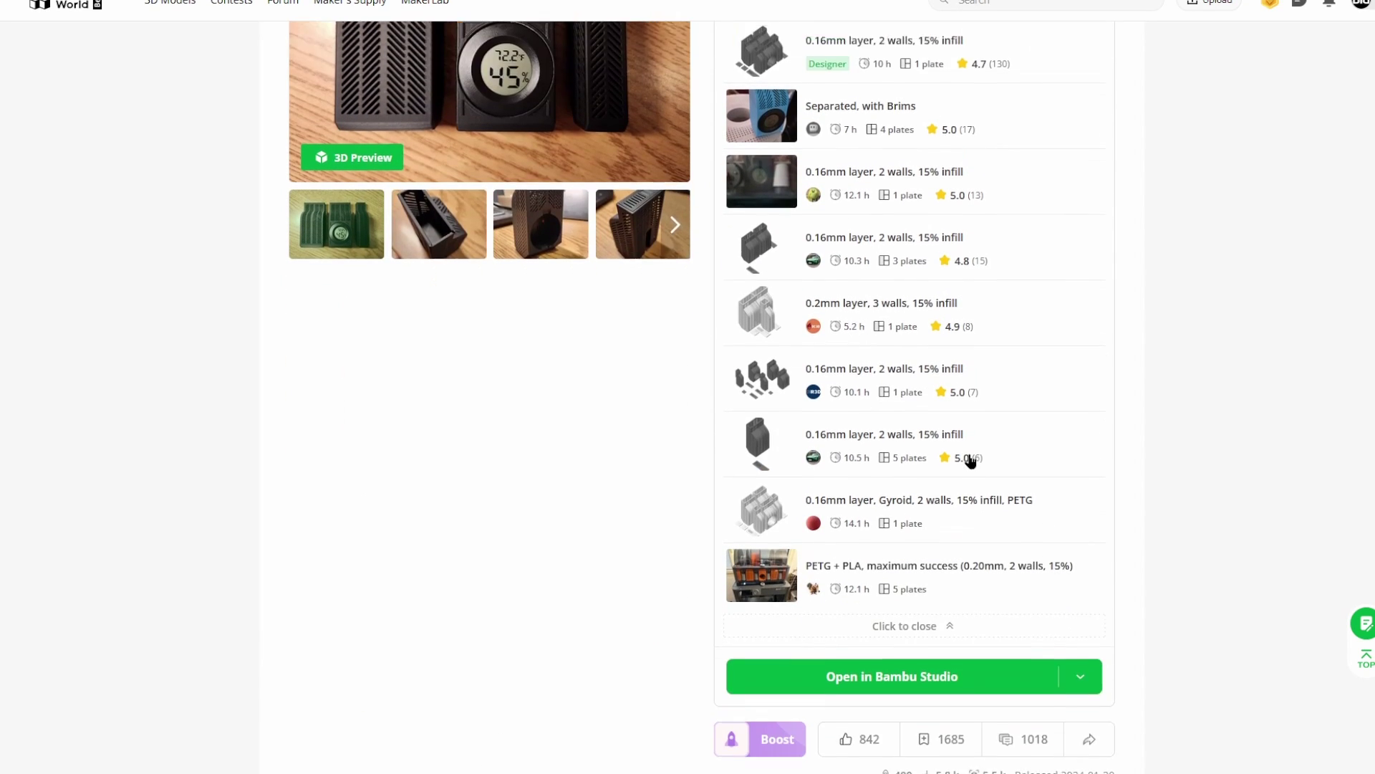
scroll(971, 461, down, 1)
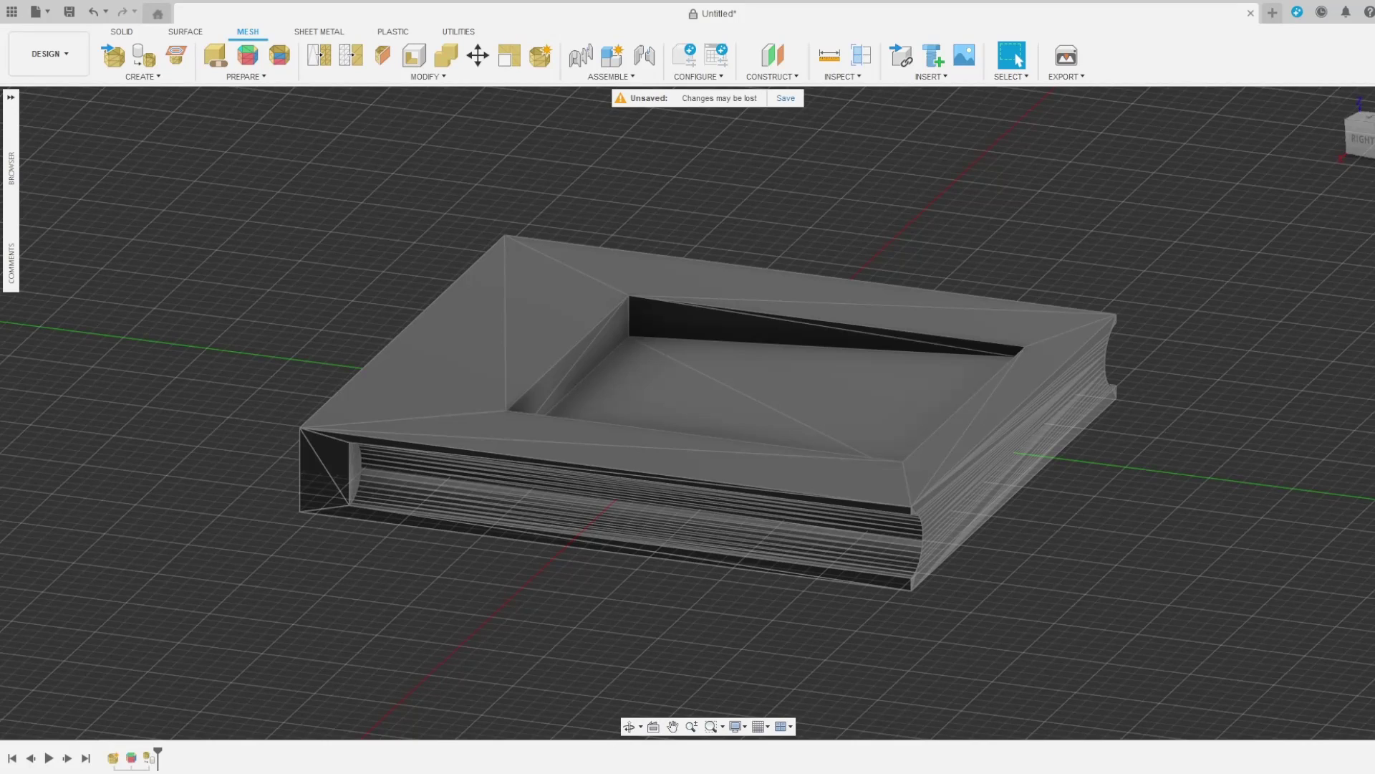
Switch to Fusion and delete the floor and side wall faces of the recess in the cover's upper side.
right_click(1224, 465)
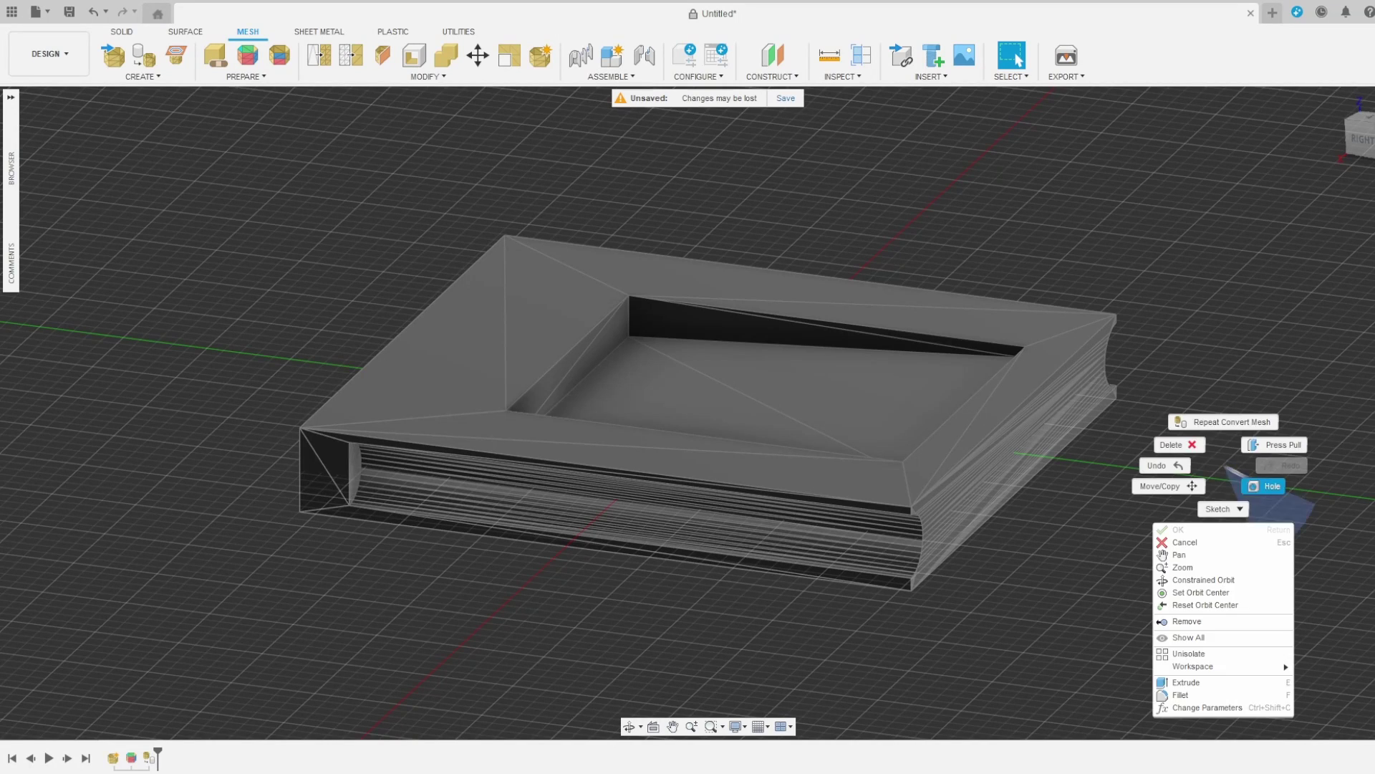
key(Escape)
shift+middle_drag(709, 401, 886, 378)
scroll(886, 378, down, 3)
scroll(886, 378, up, 4)
click(886, 378)
key(Delete)
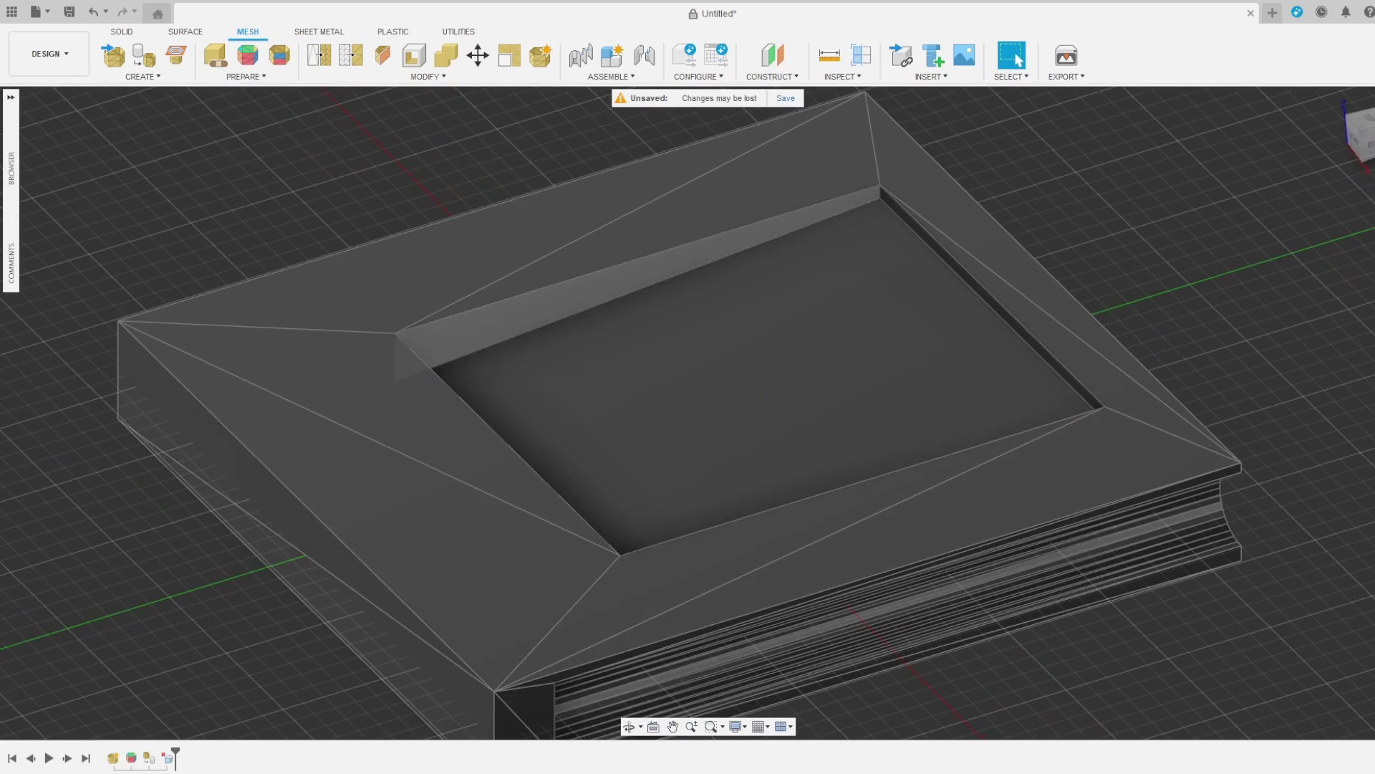
double_click(638, 275)
key(Delete)
Sketch a center rectangle on the cover's upper face, from the origin out to the cover's corner.
click(707, 409)
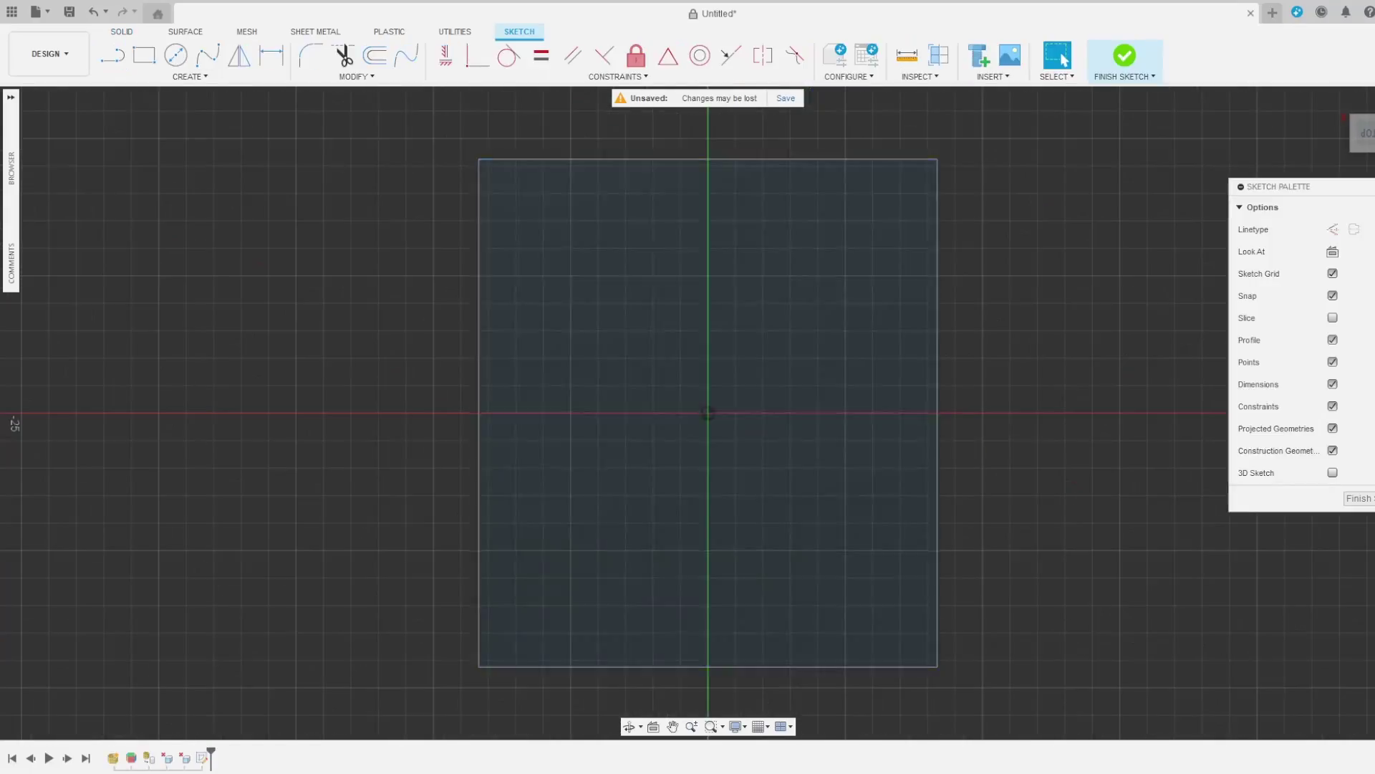
click(144, 56)
click(856, 487)
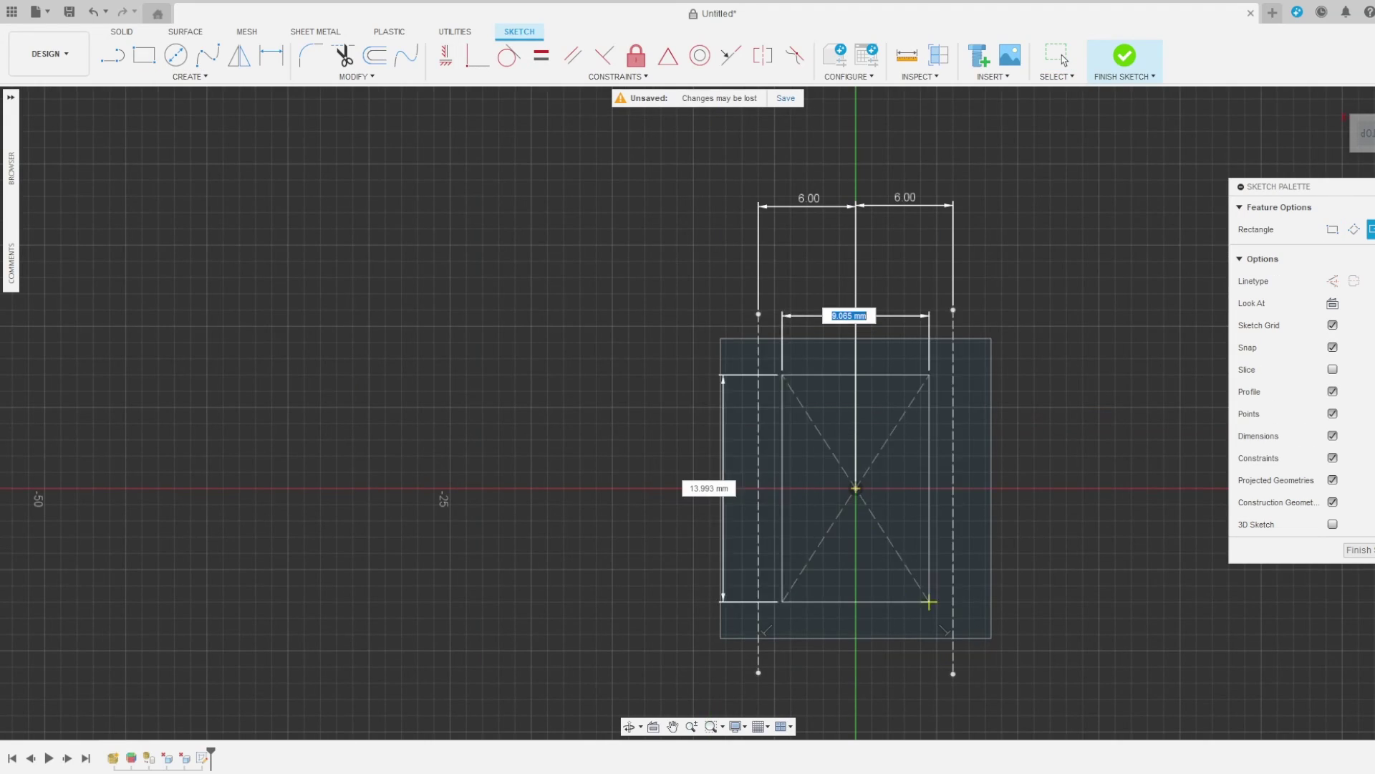
click(991, 638)
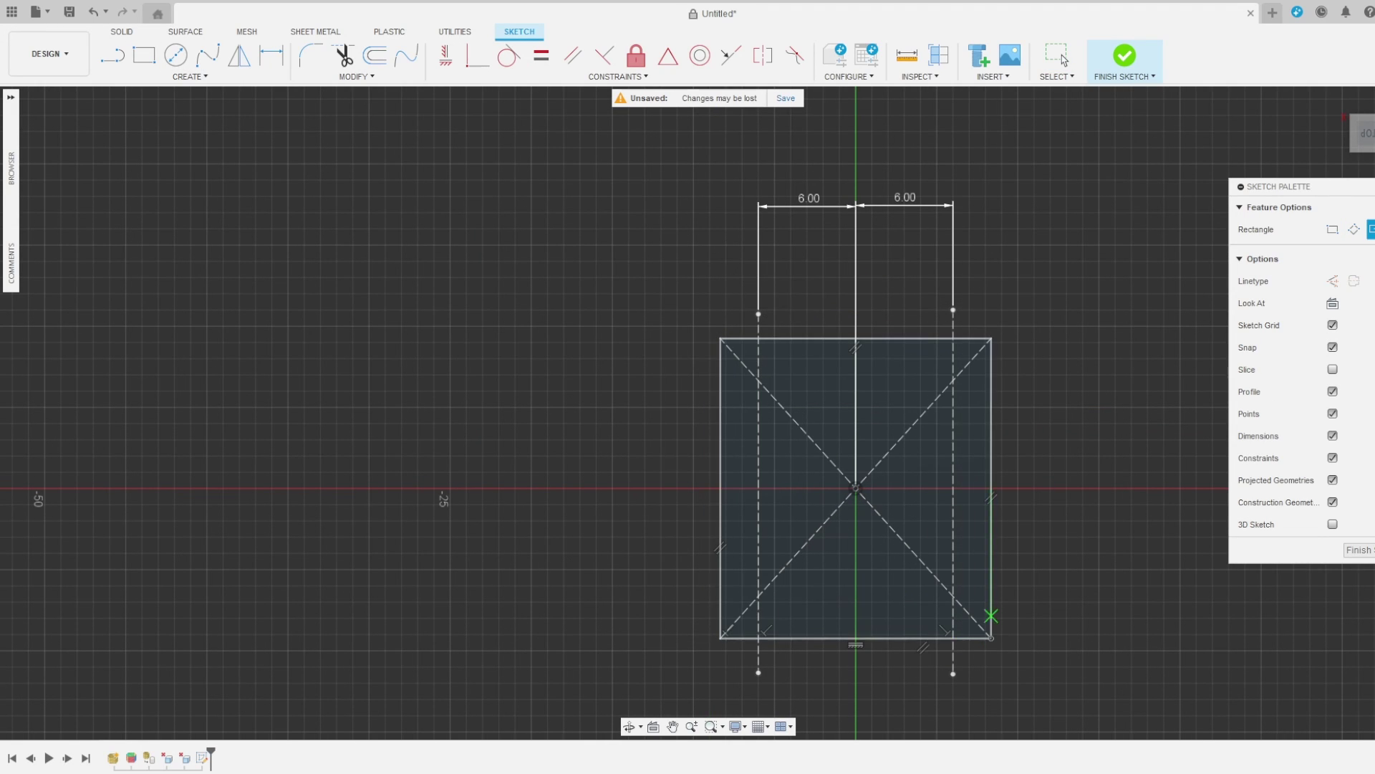
Offset the rectangle 2.50 mm inward and finish the sketch.
click(356, 76)
click(343, 135)
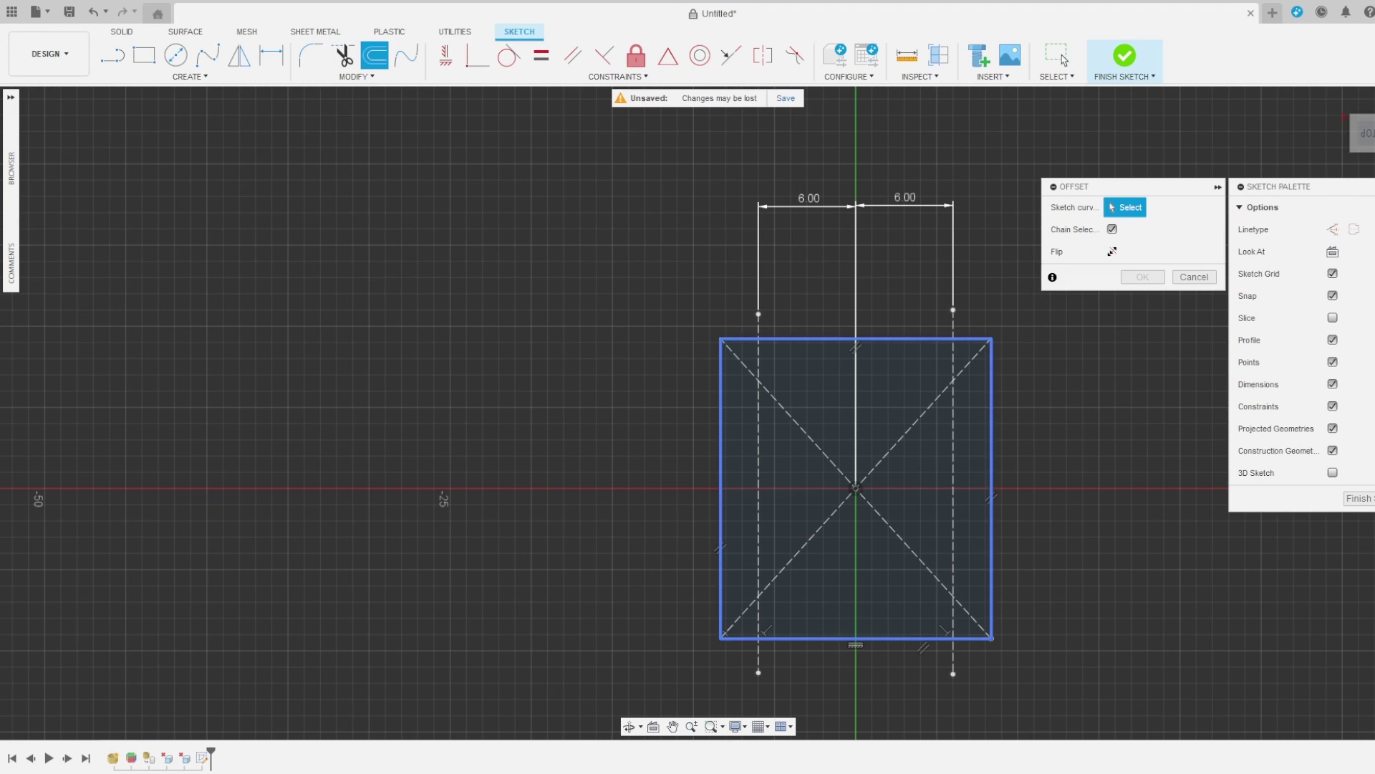
click(831, 338)
drag(831, 354, 832, 378)
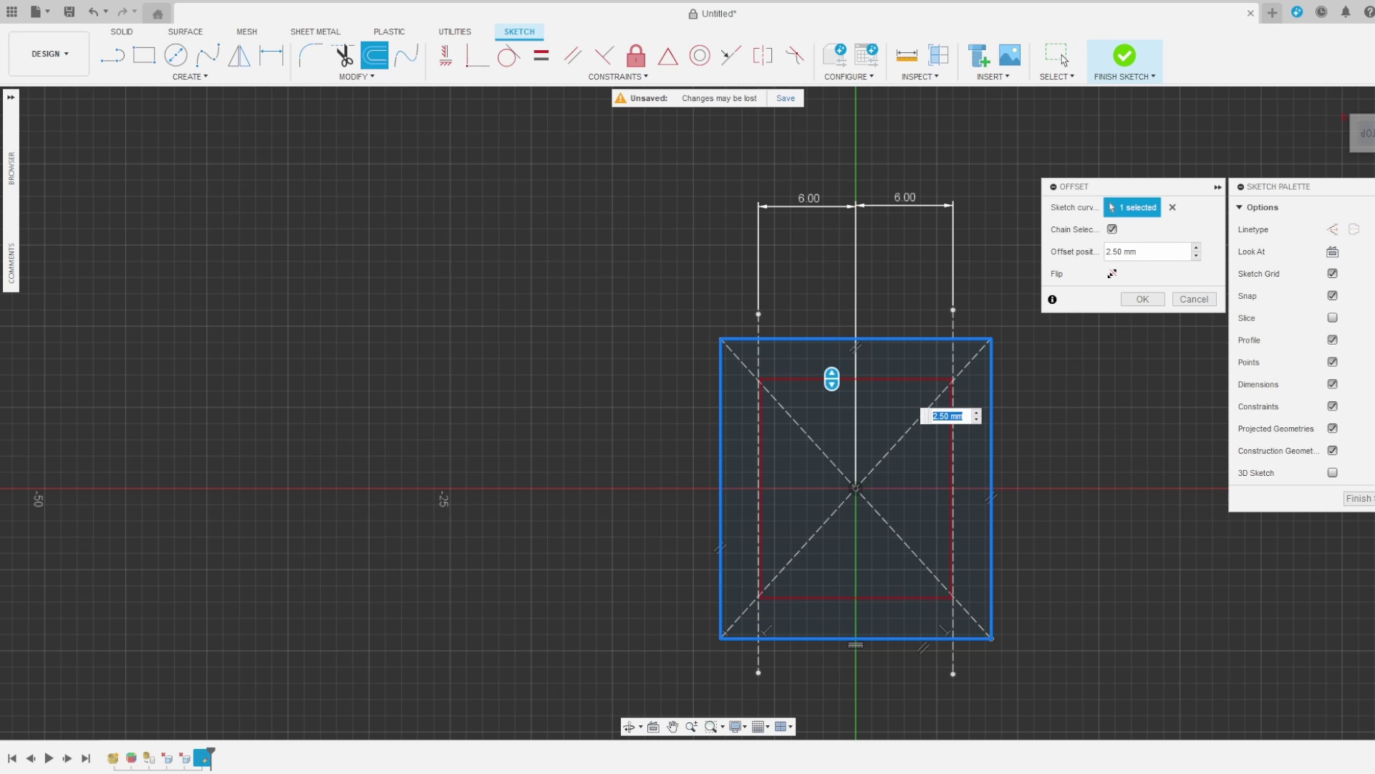
click(1142, 299)
click(1124, 56)
Extrude the inner rectangle profile -23 mm as a cut through the cover.
key(e)
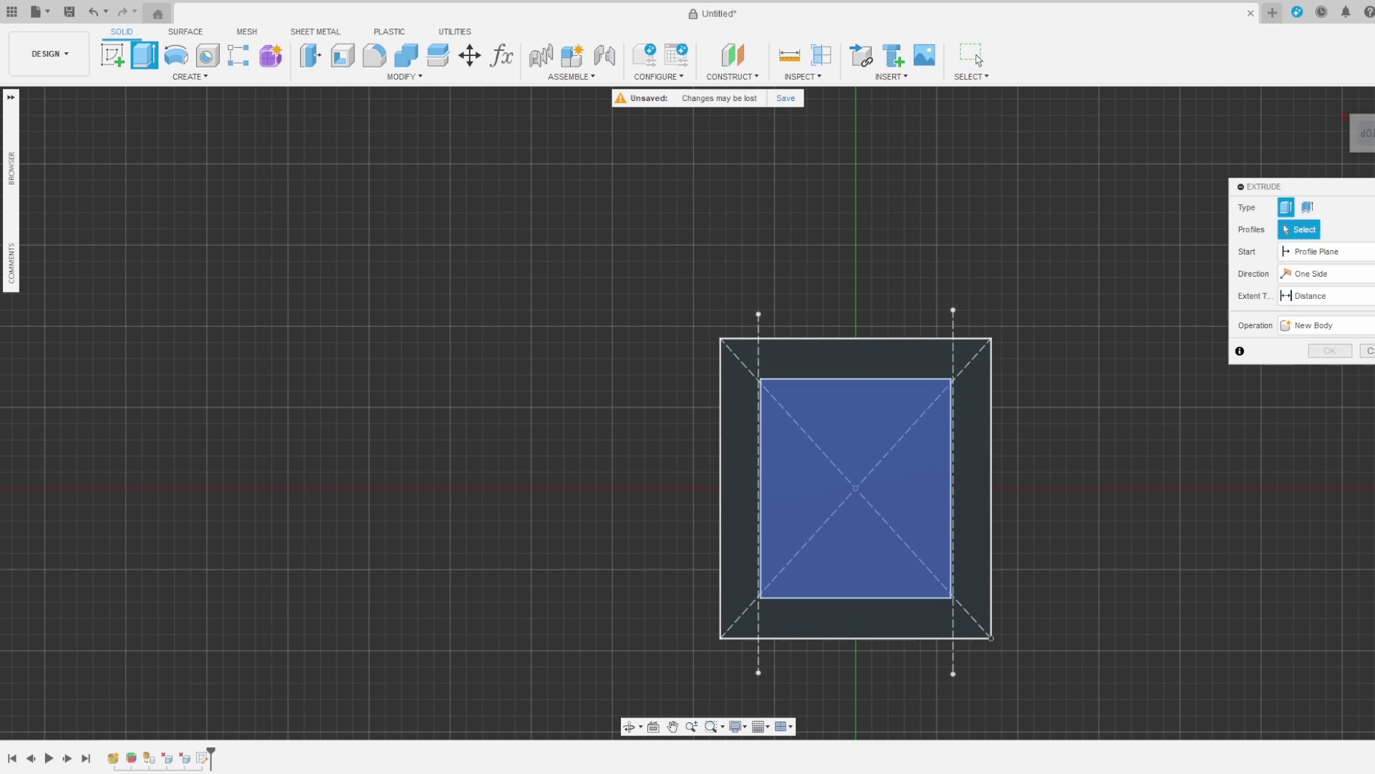
click(888, 430)
shift+middle_drag(706, 439, 707, 383)
drag(858, 430, 859, 734)
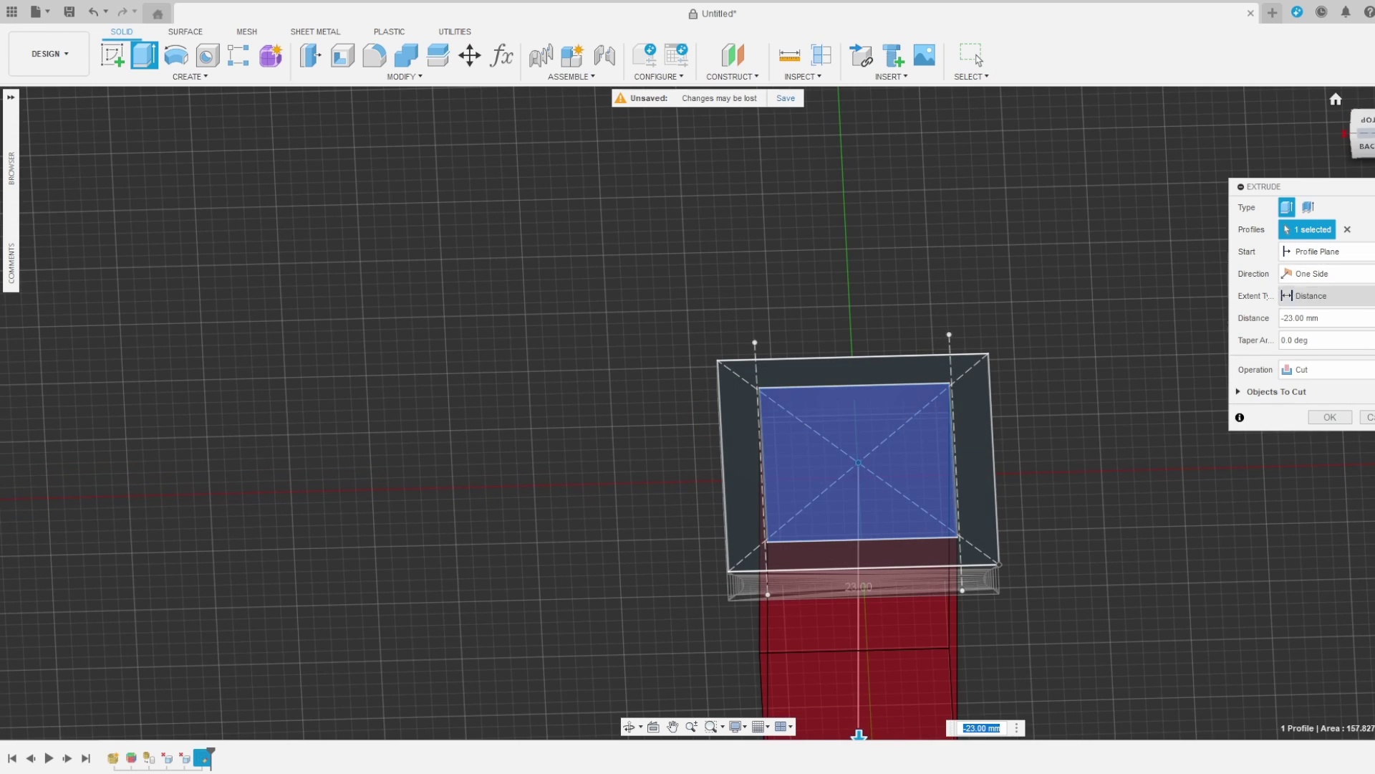
key(Return)
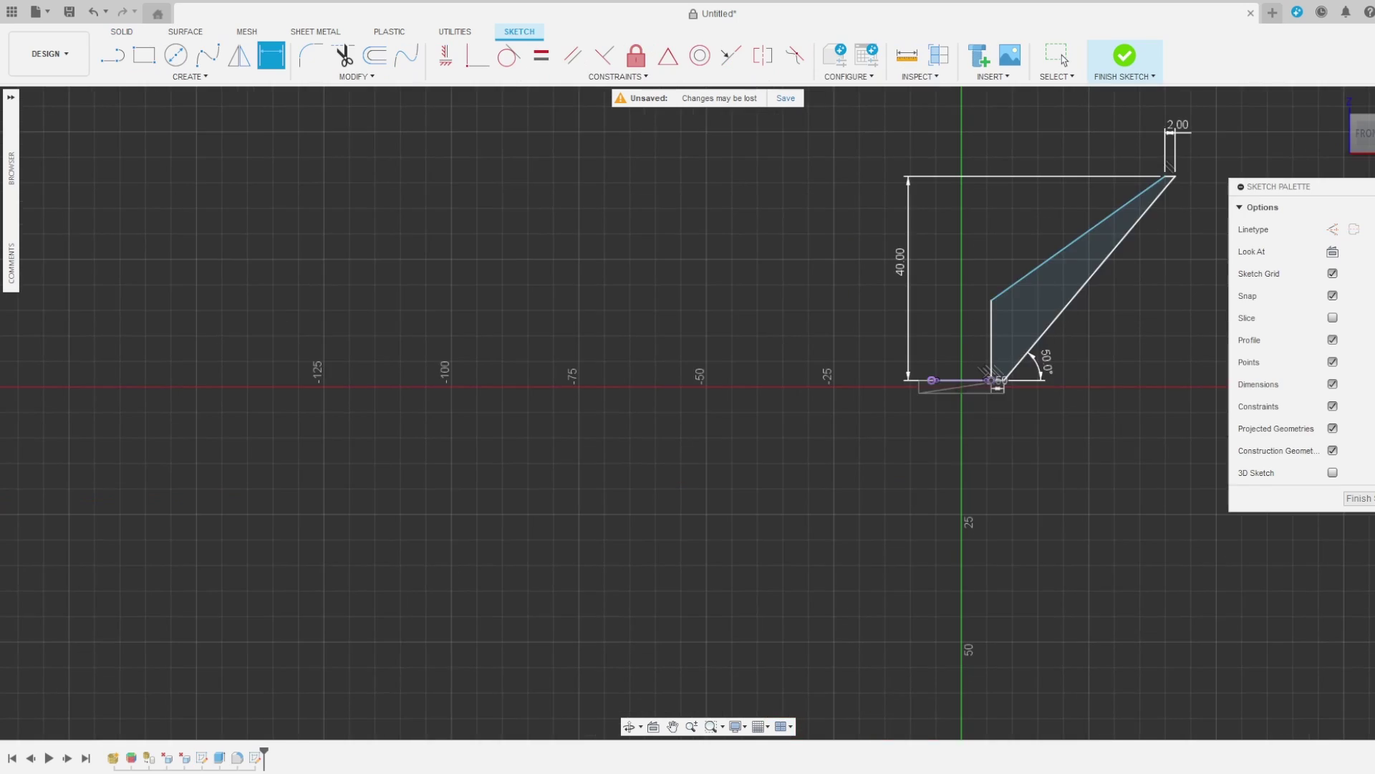
Dimension the vertical edge at the base of the funnel wall profile to 2 mm and finish the sketch.
scroll(931, 415, up, 3)
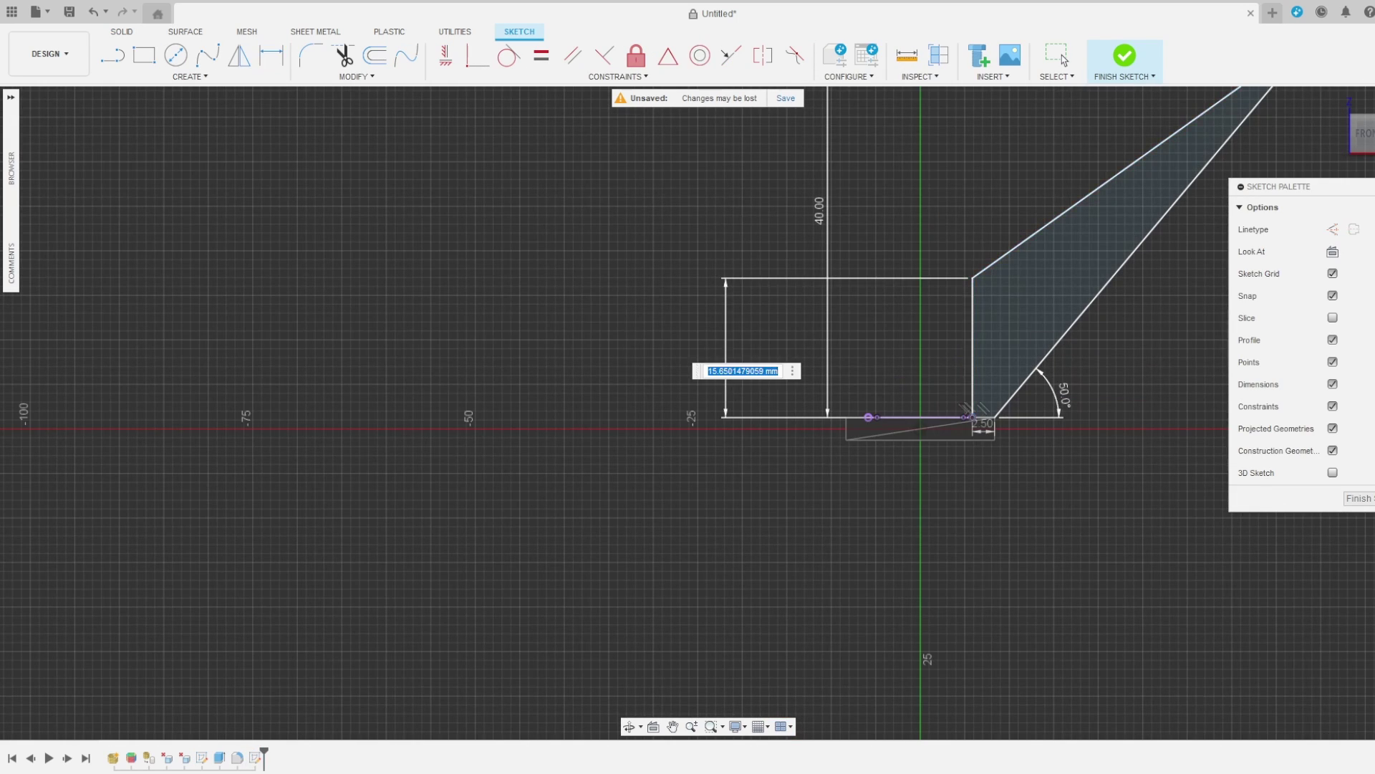
text(2)
key(Return)
scroll(1024, 505, up, 4)
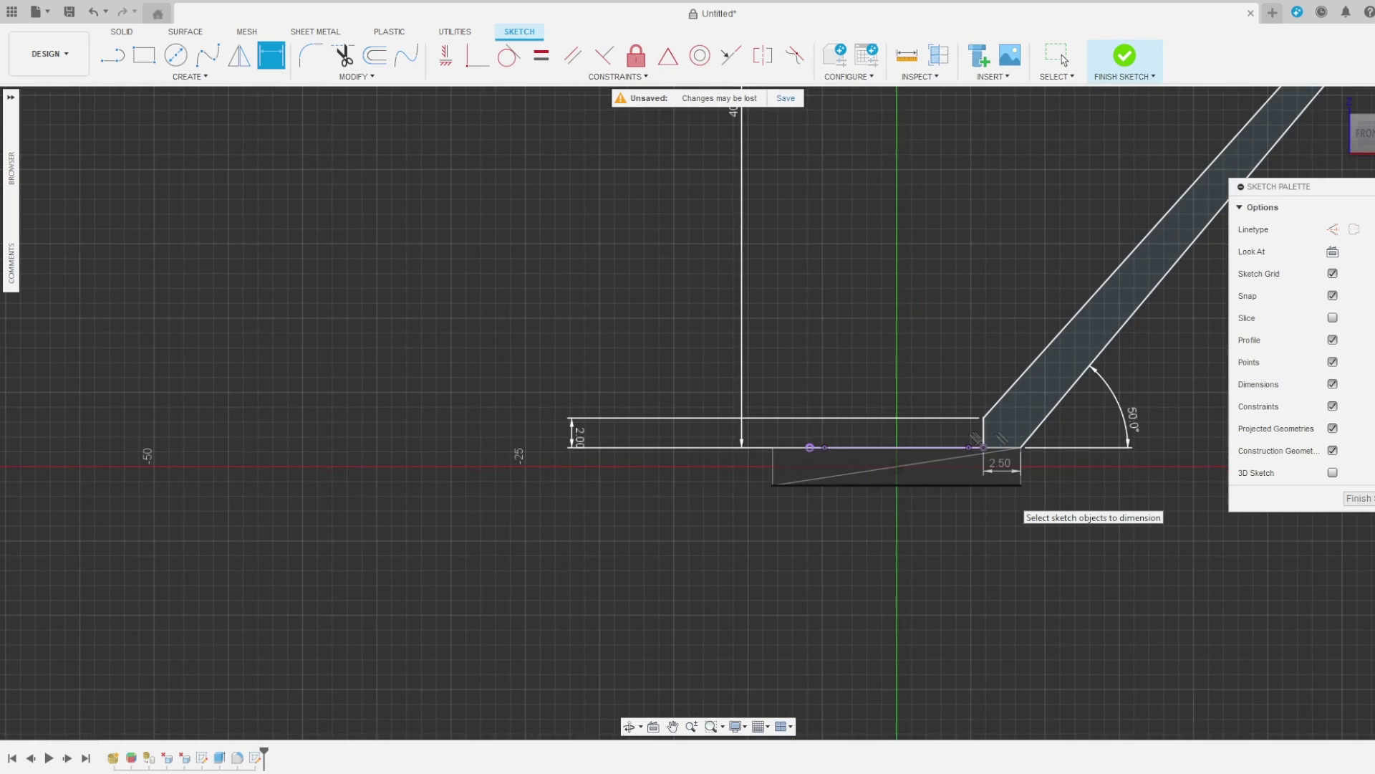
scroll(1007, 497, up, 1)
click(1359, 498)
Sweep the slanted wall profile along the edge of the cover's opening as a single-path Join to form the funnel.
scroll(1161, 528, down, 3)
drag(1359, 135, 1338, 166)
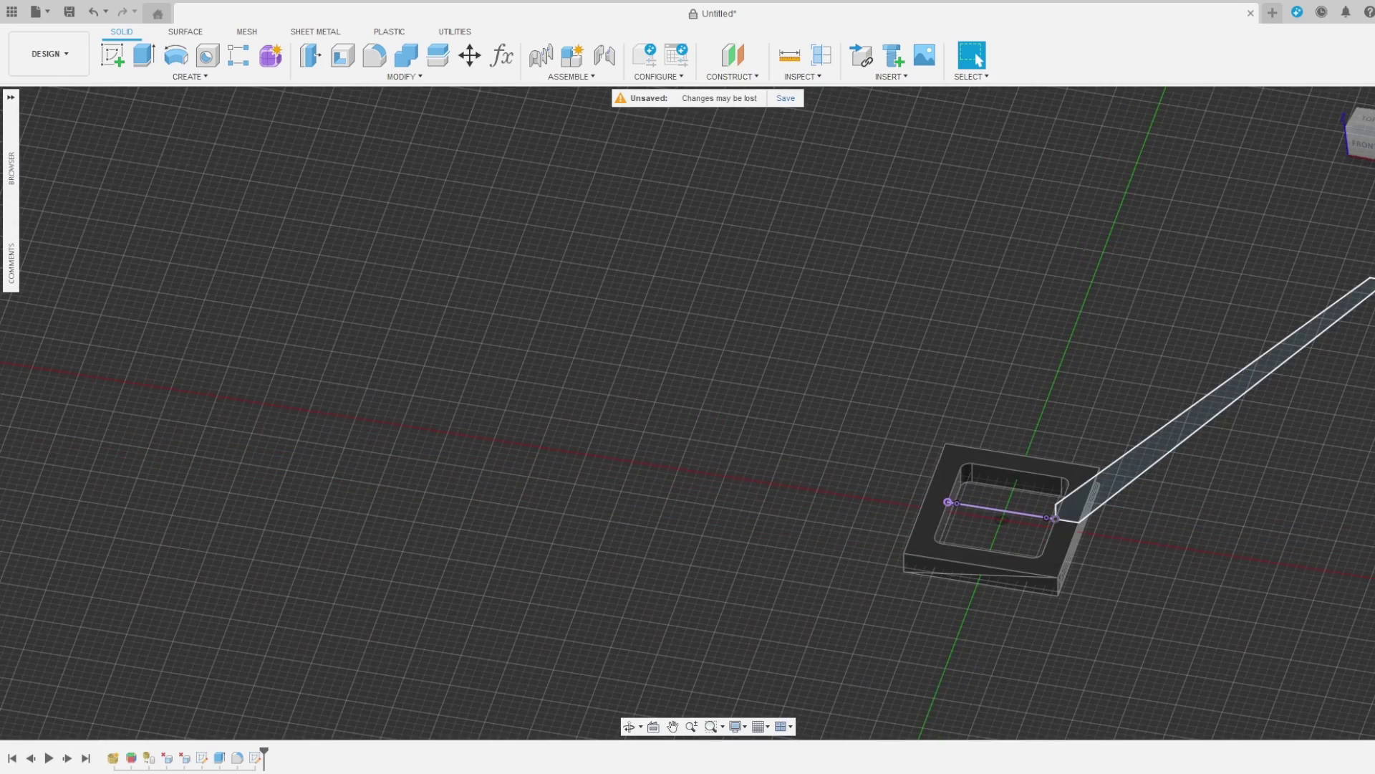
click(190, 76)
click(144, 181)
click(1112, 478)
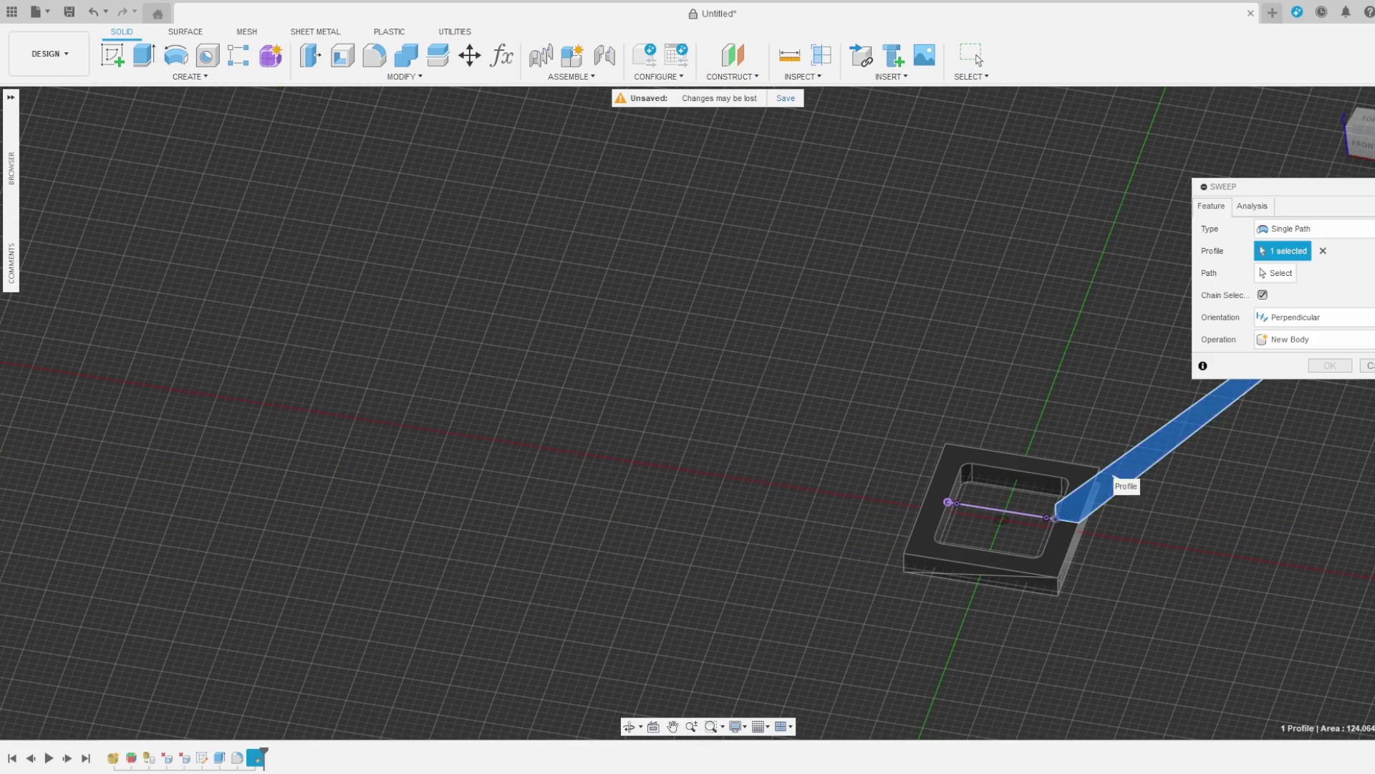
click(1035, 515)
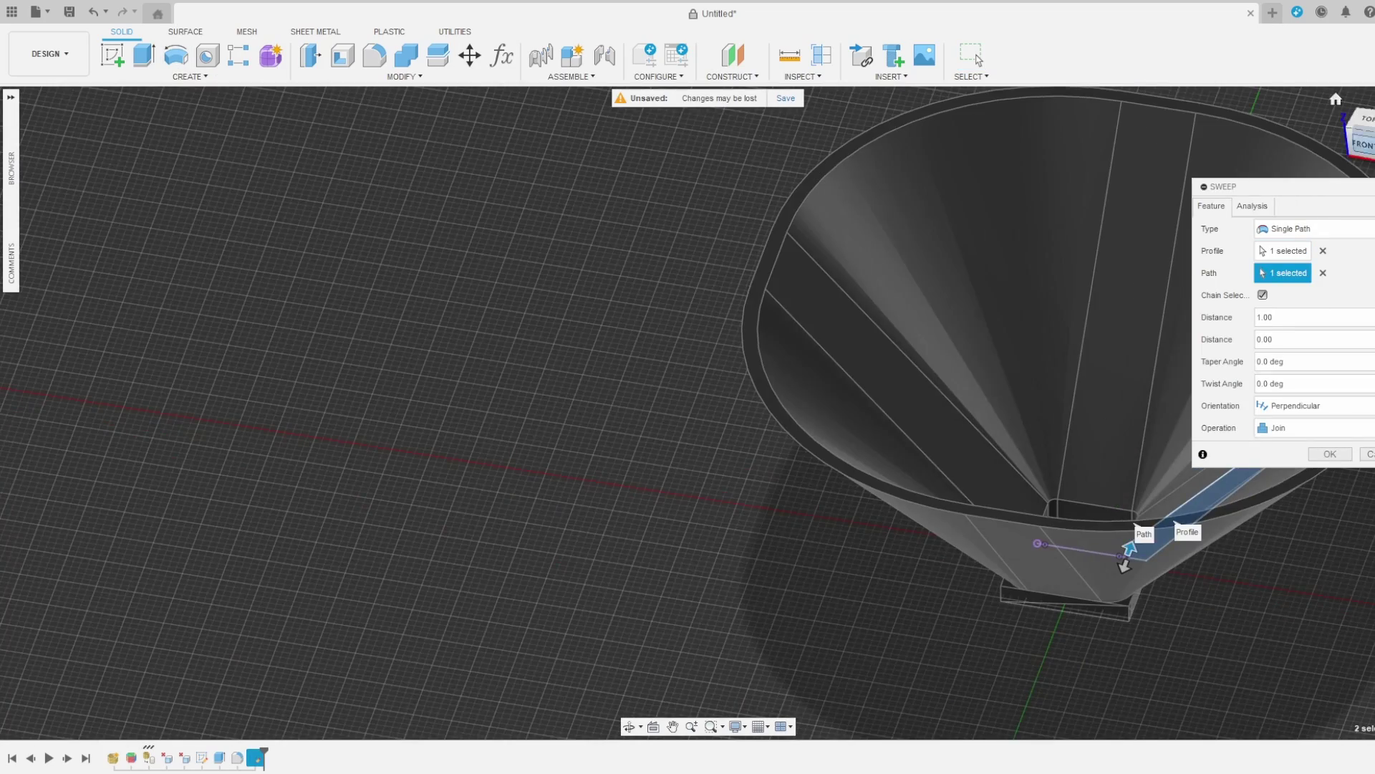
drag(1360, 142, 1311, 122)
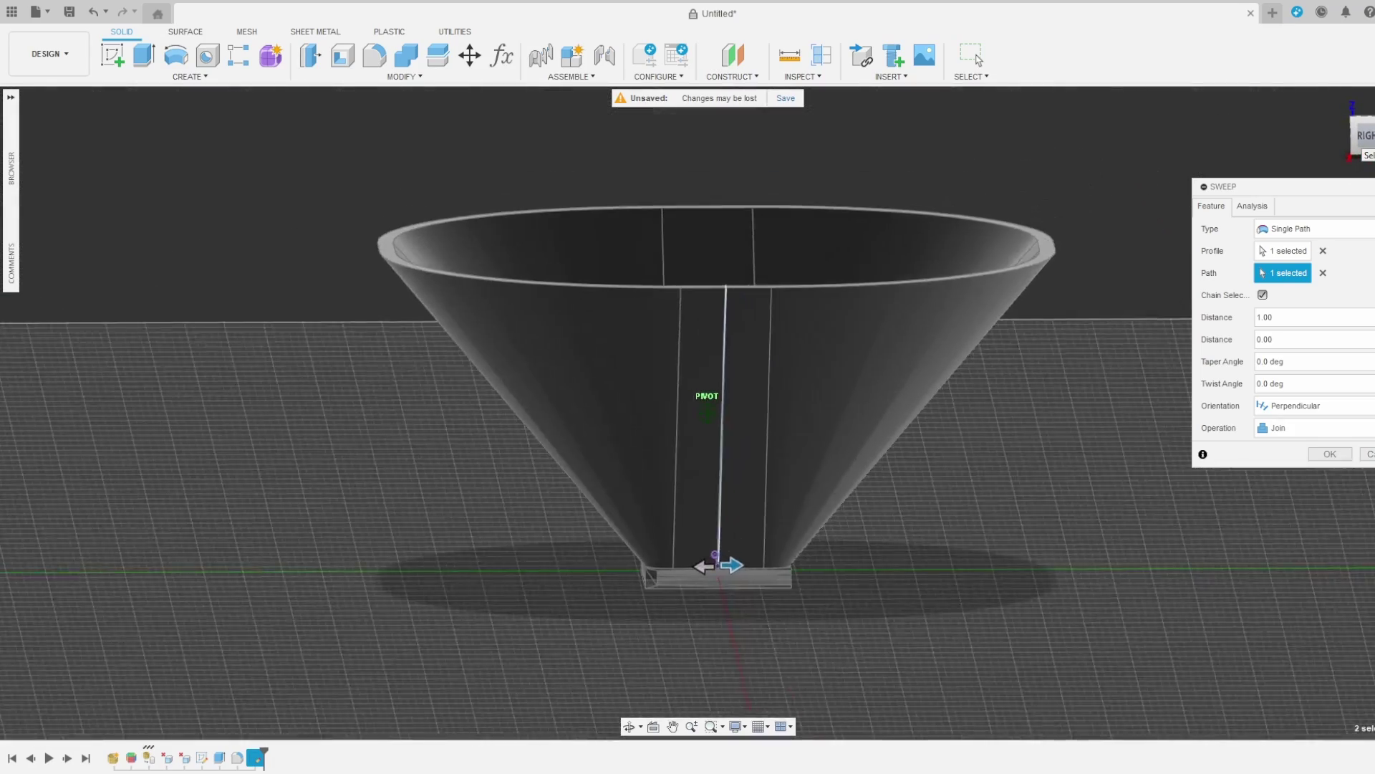
shift+middle_drag(720, 333, 709, 391)
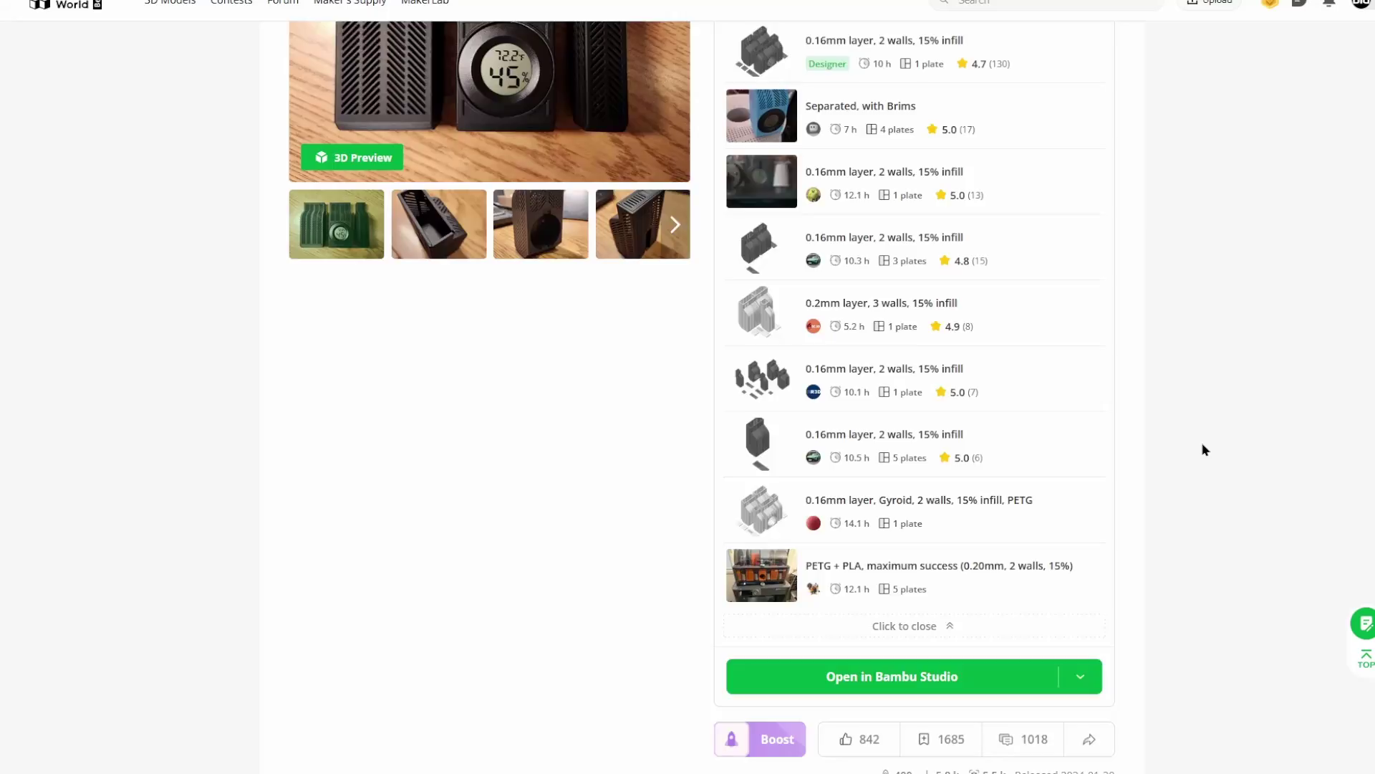
Switch to the MakerWorld page and open the AMS Dry Pod Funnel remix.
scroll(1202, 441, down, 8)
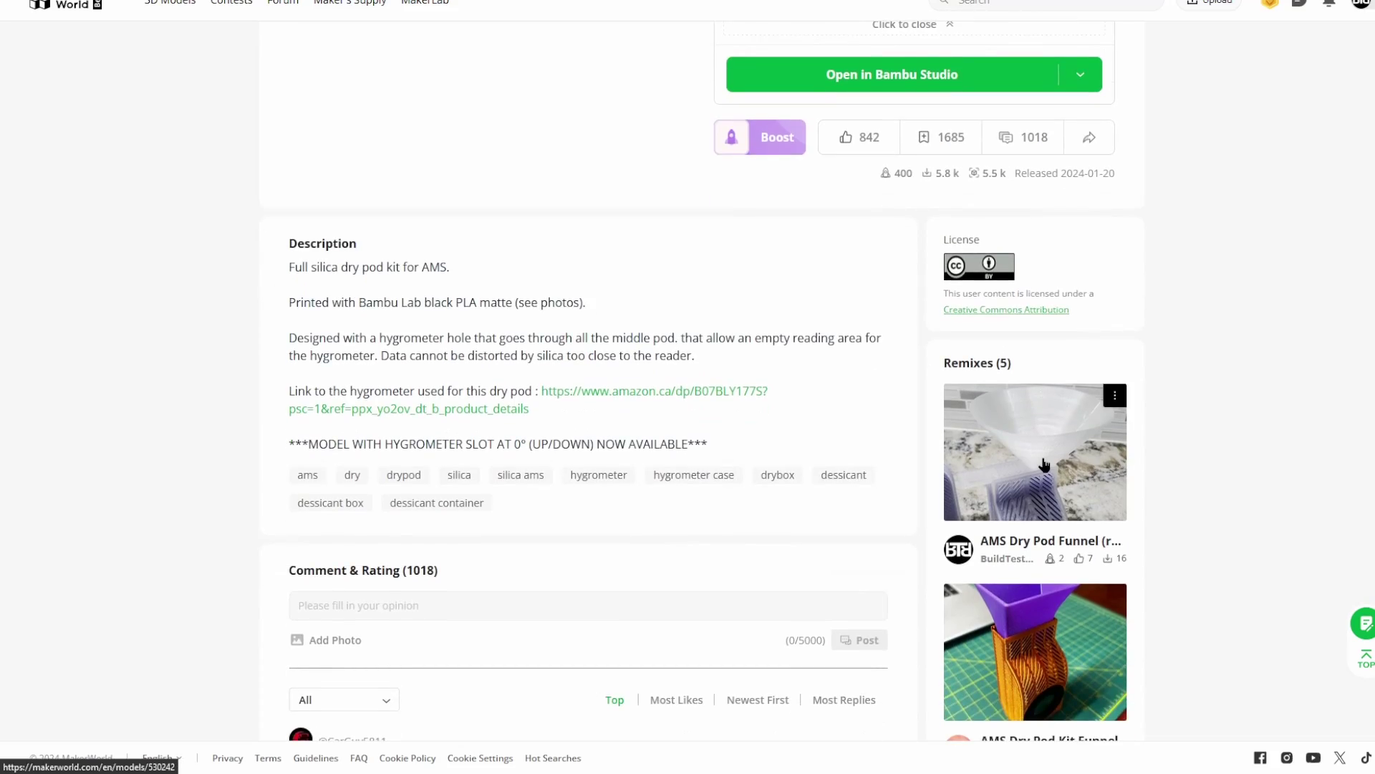
click(1043, 465)
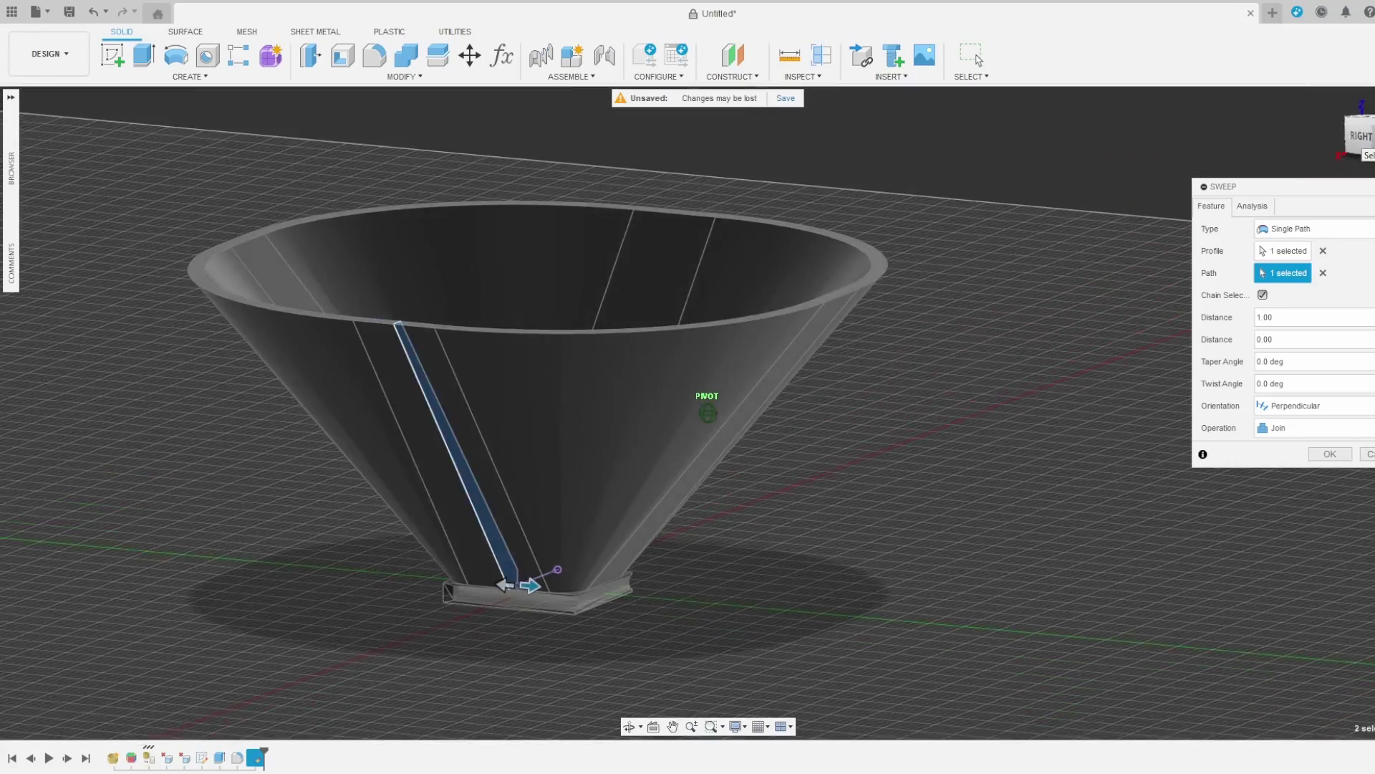
shift+middle_drag(709, 399, 708, 494)
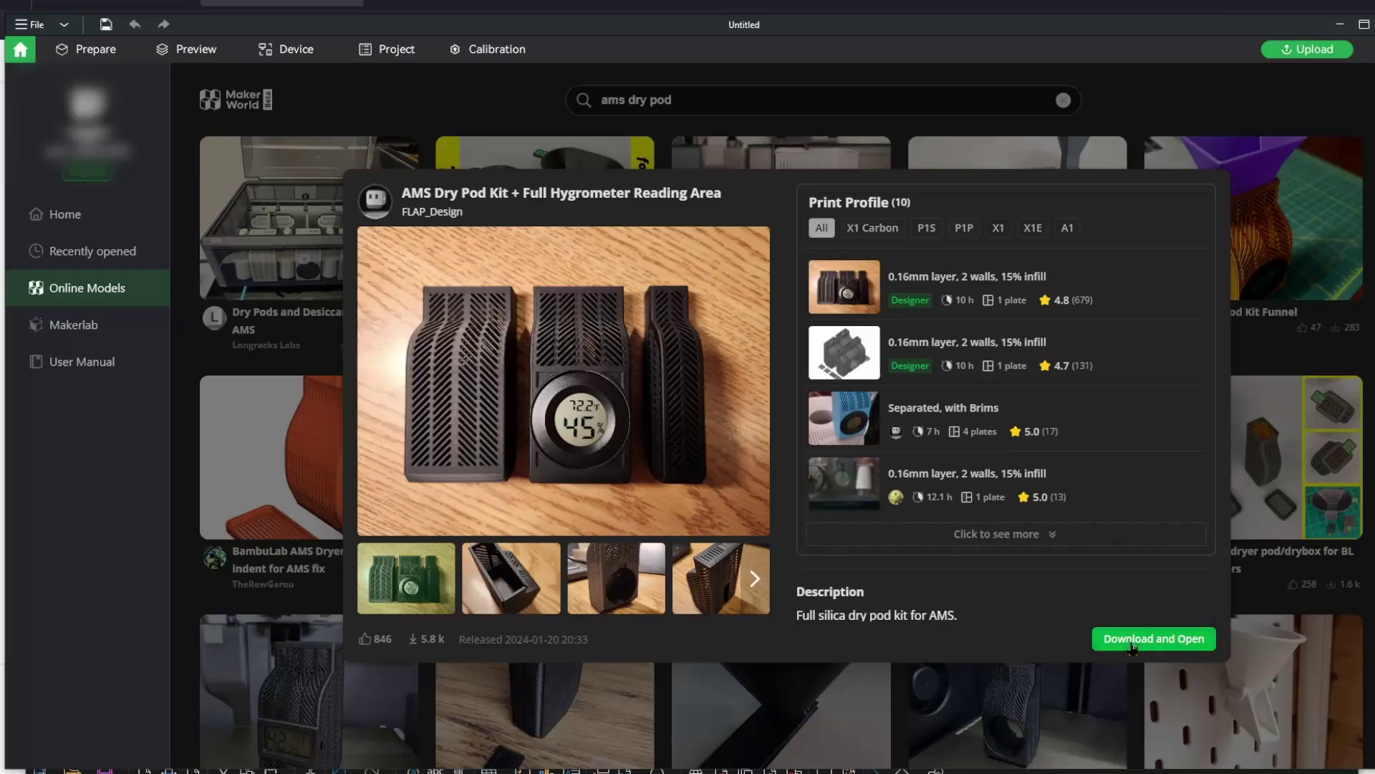
Switch to Bambu Studio and download and open the AMS Dry Pod Kit + Full Hygrometer Reading Area model.
click(1132, 641)
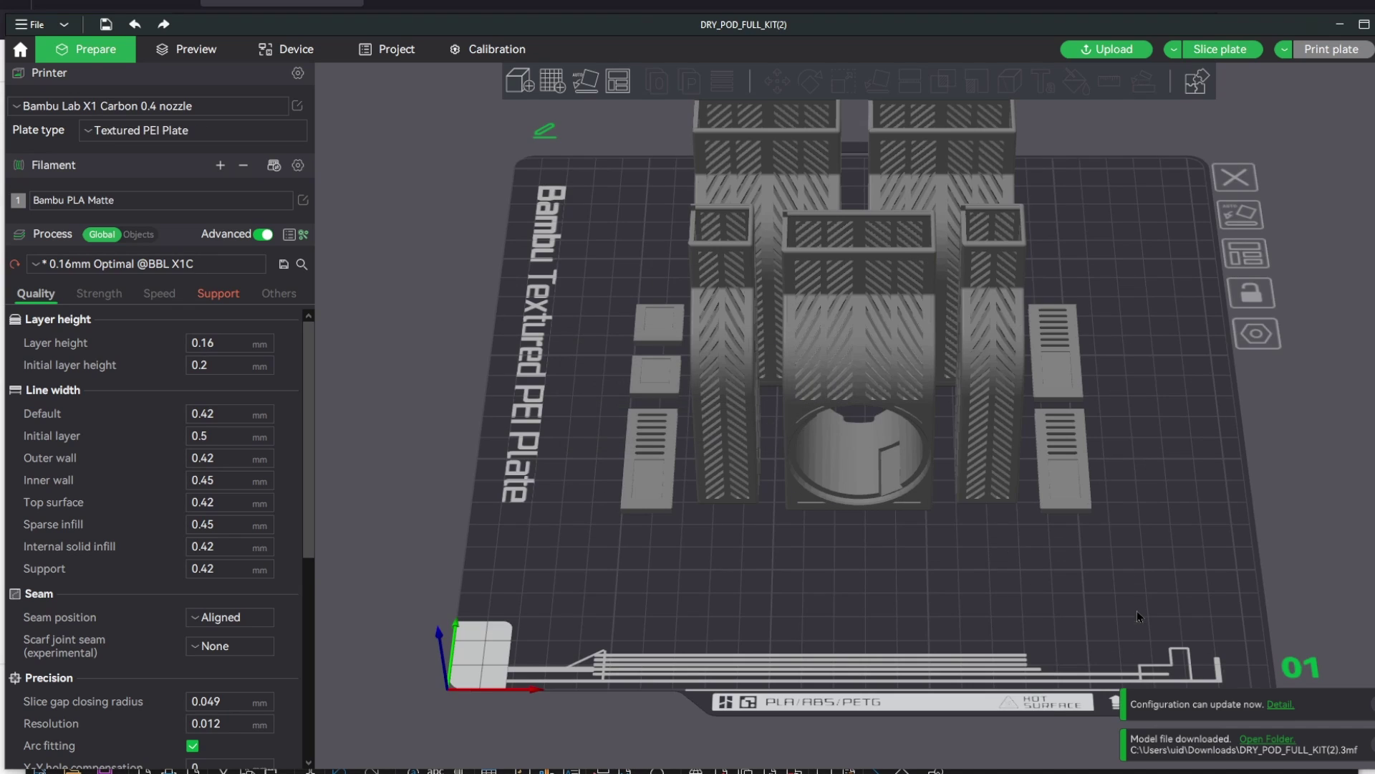
scroll(957, 523, down, 4)
drag(781, 509, 783, 536)
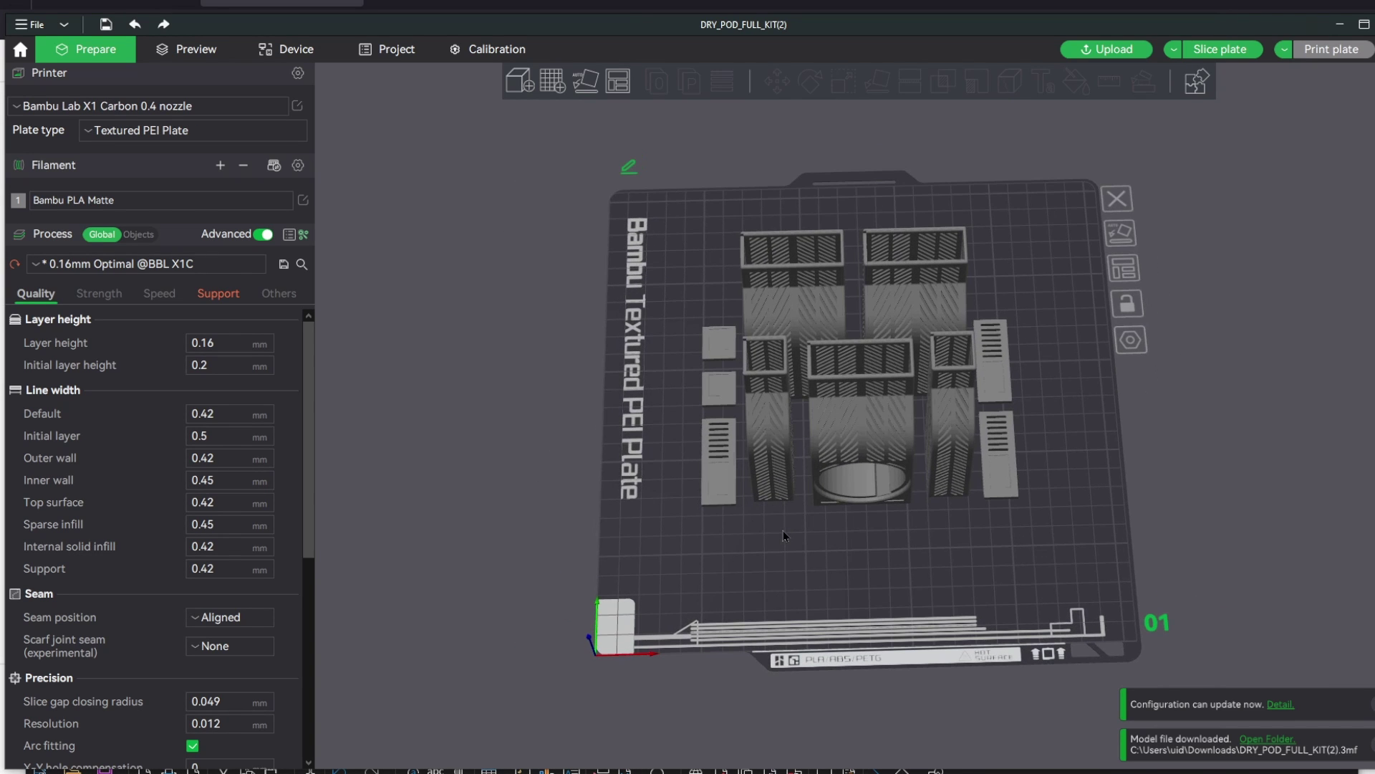
Delete the hygrometer pod, the narrow pod and large cover on its left, and the rear left wide pod from the plate.
click(845, 429)
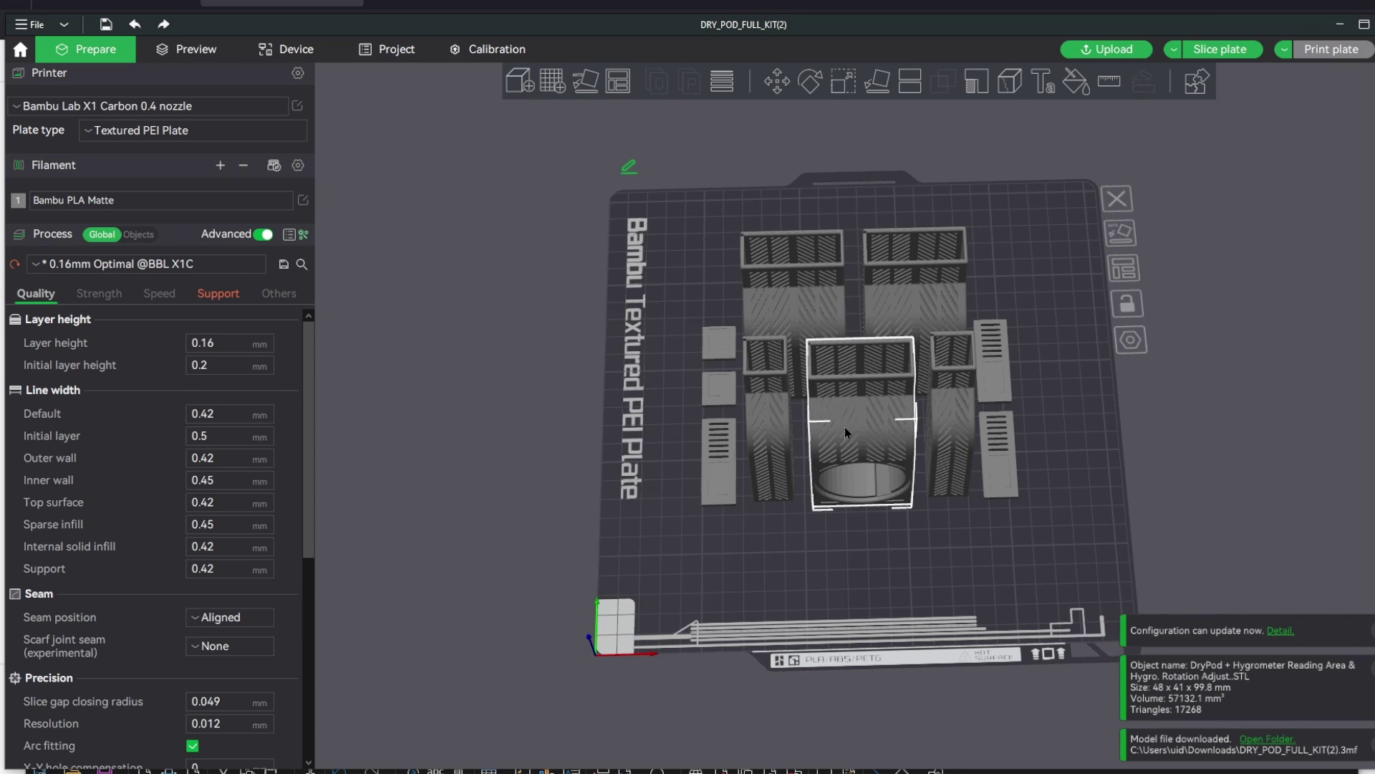
key(Delete)
click(770, 430)
key(Delete)
click(724, 470)
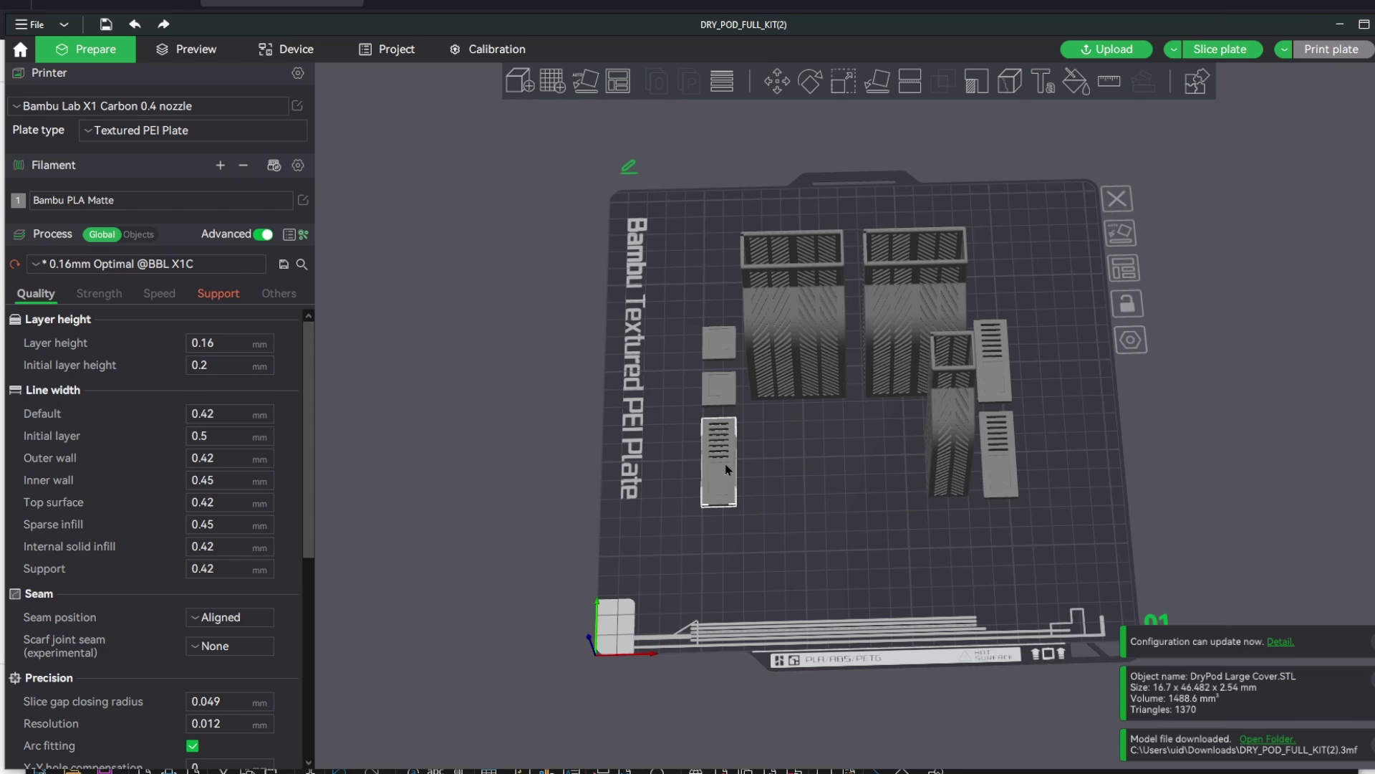
key(Delete)
click(790, 368)
key(Delete)
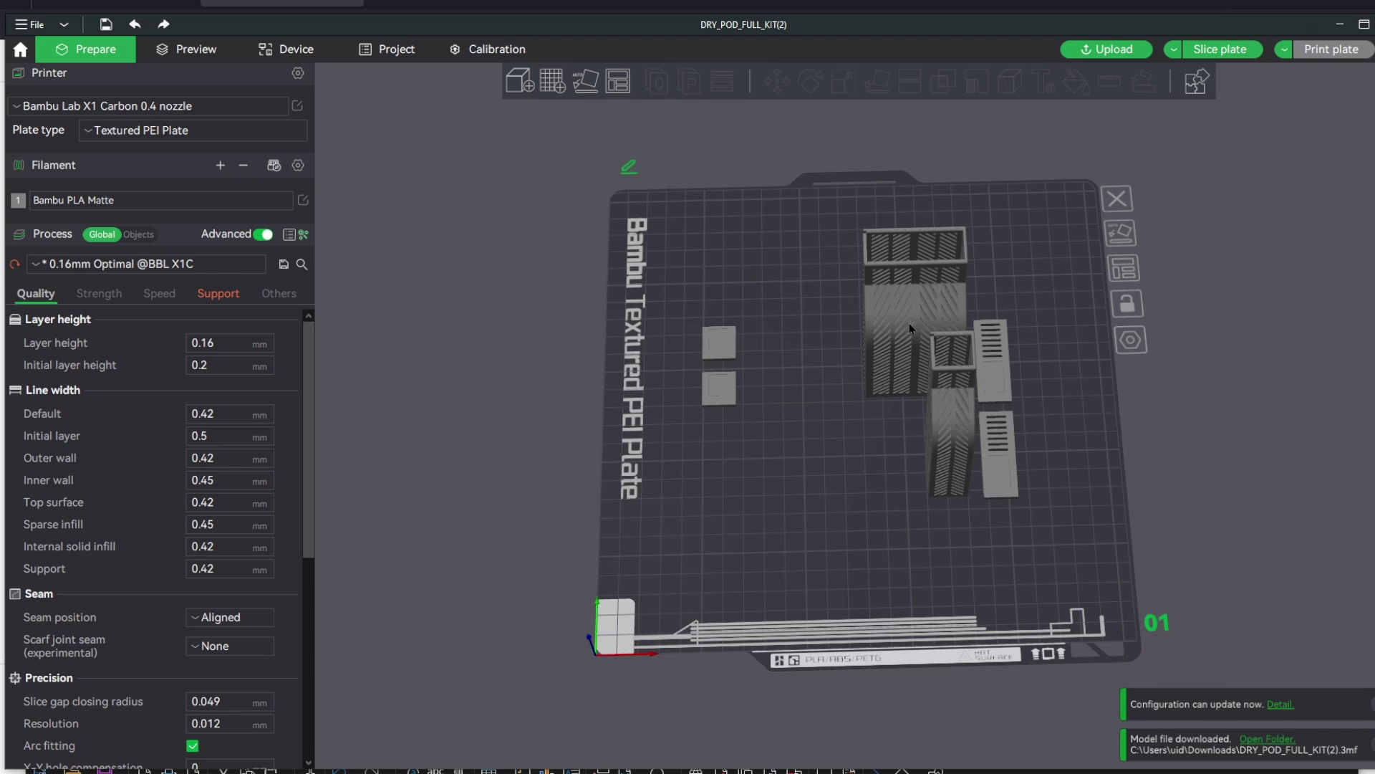
Delete the other wide and narrow pods, both remaining large covers and the front thin cover, keeping only the rear thin cover.
click(909, 324)
key(Delete)
click(943, 442)
key(Delete)
click(985, 391)
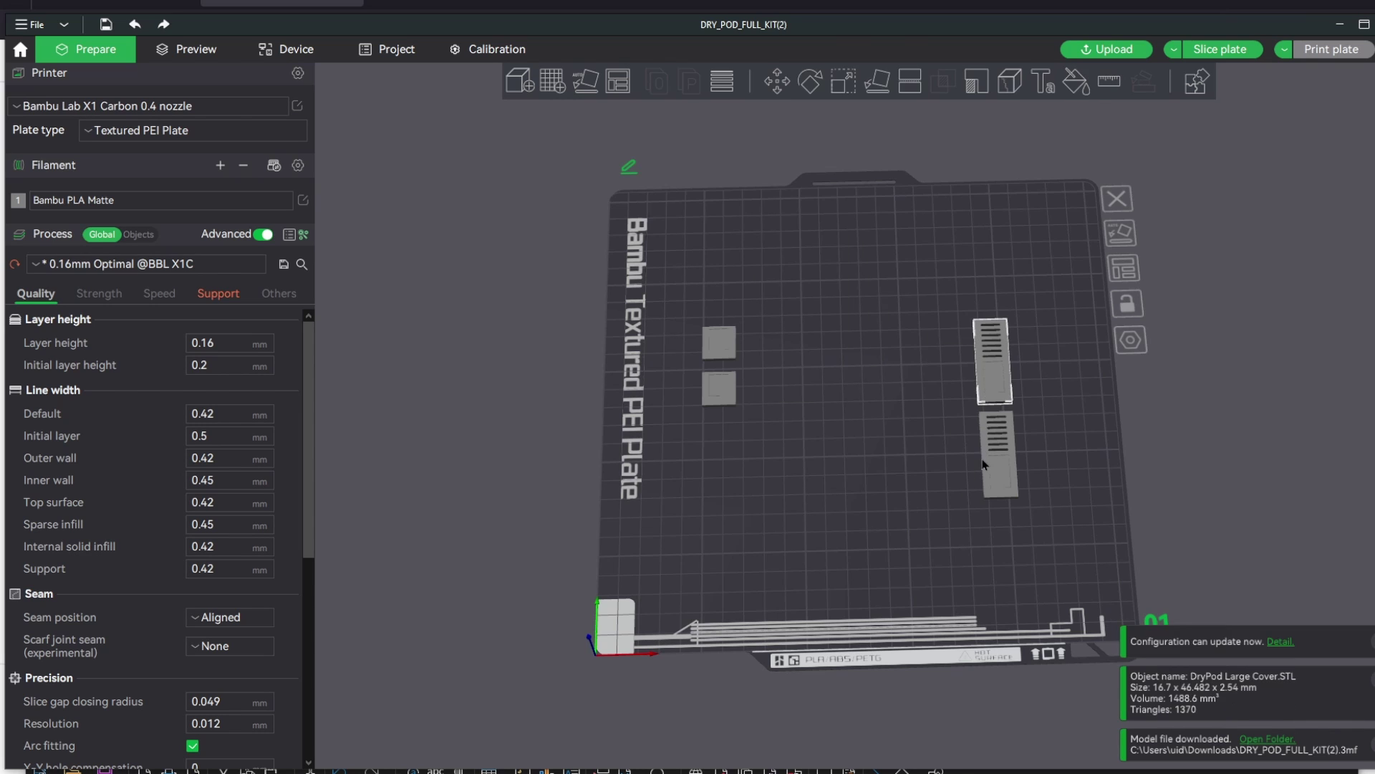
key(Delete)
click(981, 458)
key(Delete)
click(720, 390)
key(Delete)
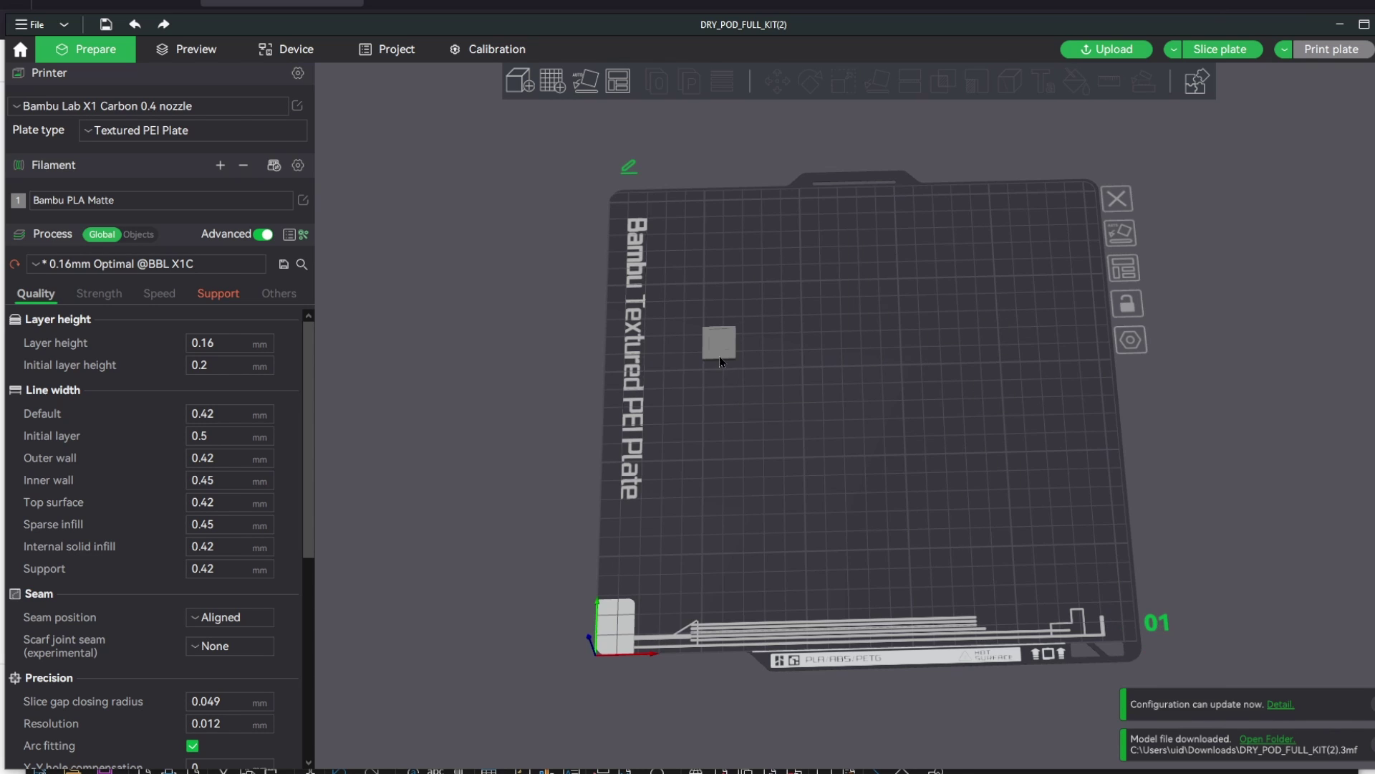
Export the thin cover as one STL file named DRY_POD_FULL_KIT(2).stl.
right_click(720, 355)
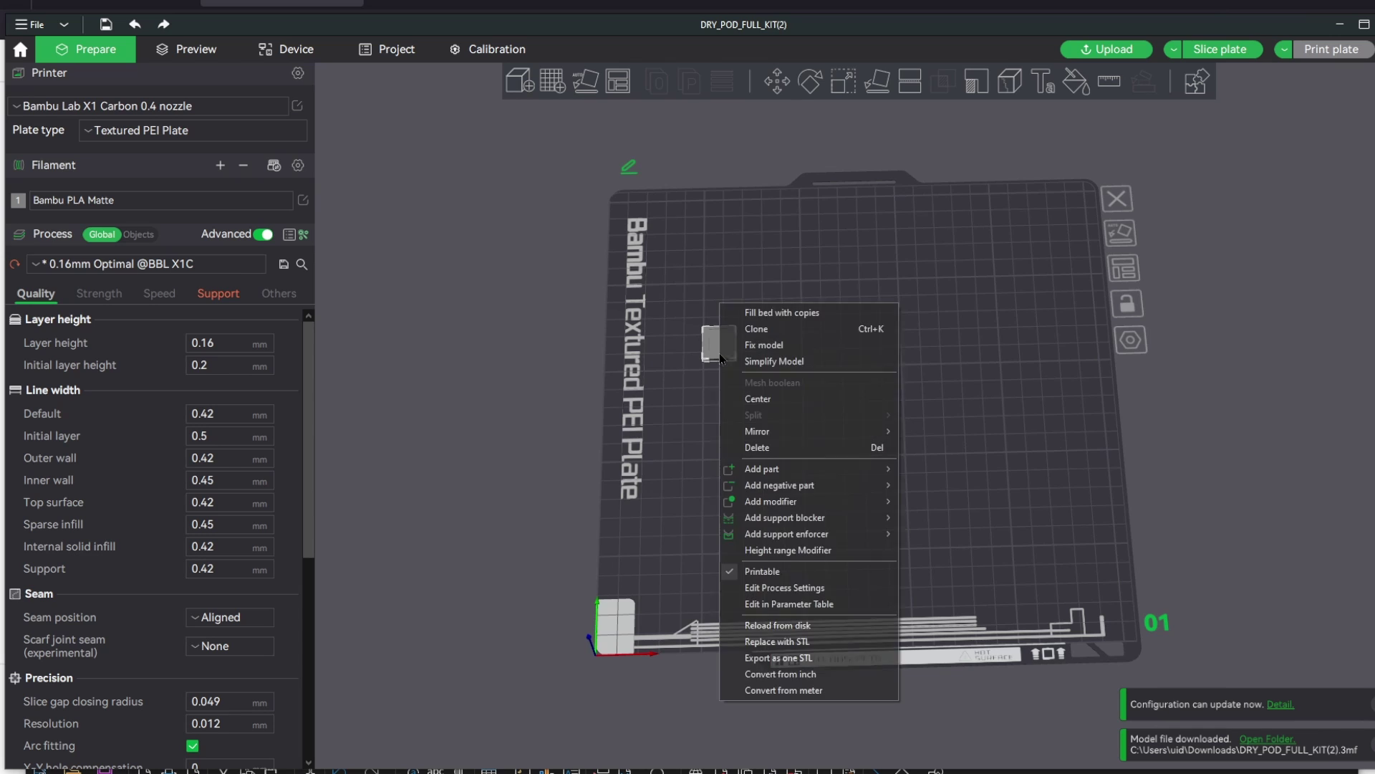
click(829, 659)
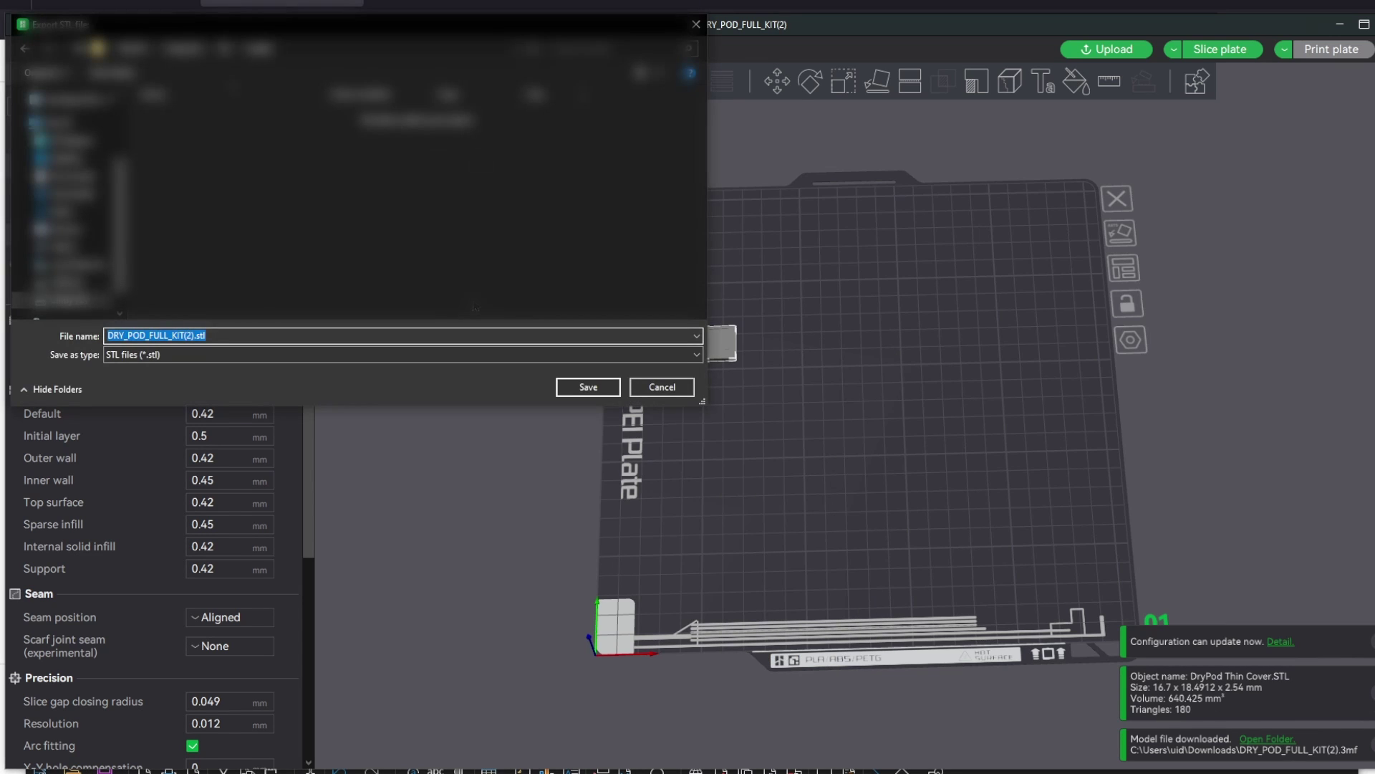
click(608, 393)
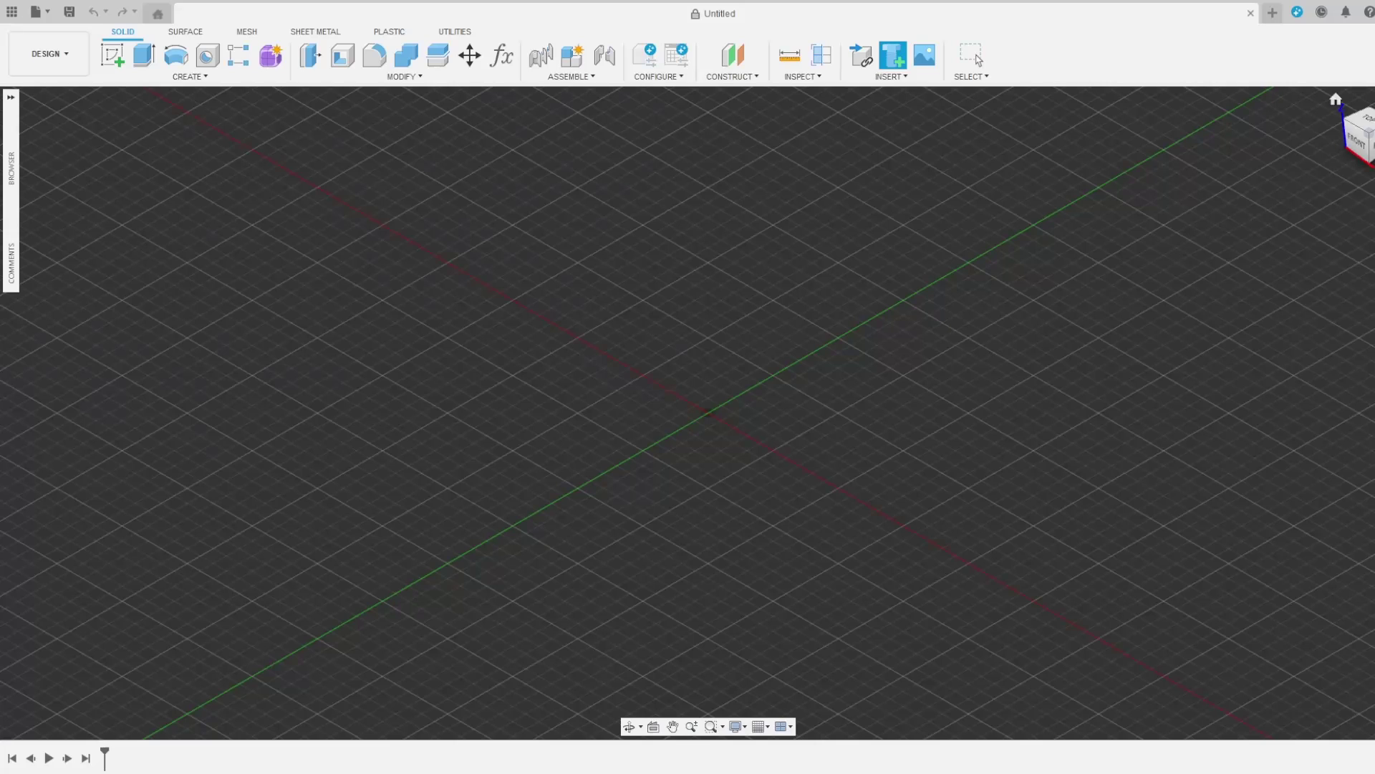
Insert the exported thin cover STL as a mesh in millimetres and centre it on the origin.
click(890, 76)
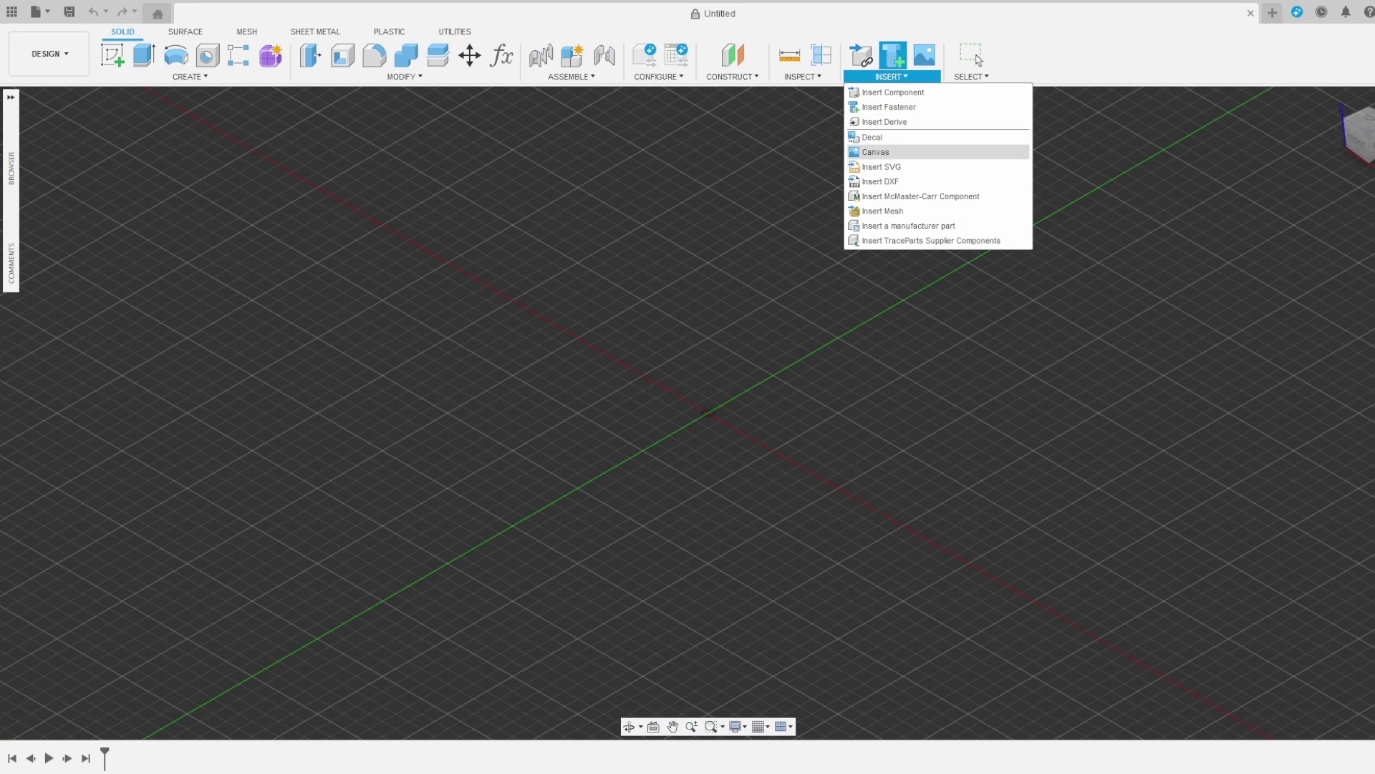
click(883, 211)
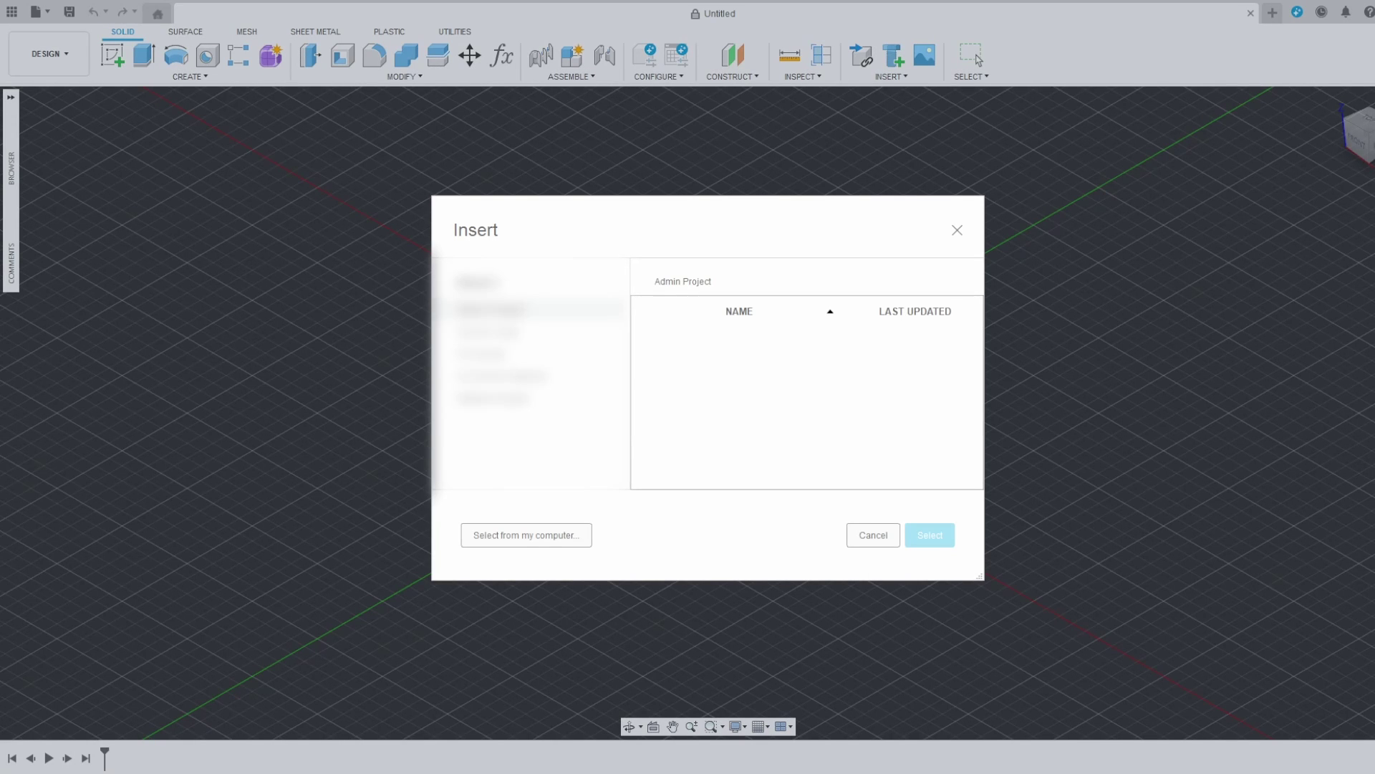
click(527, 535)
double_click(215, 118)
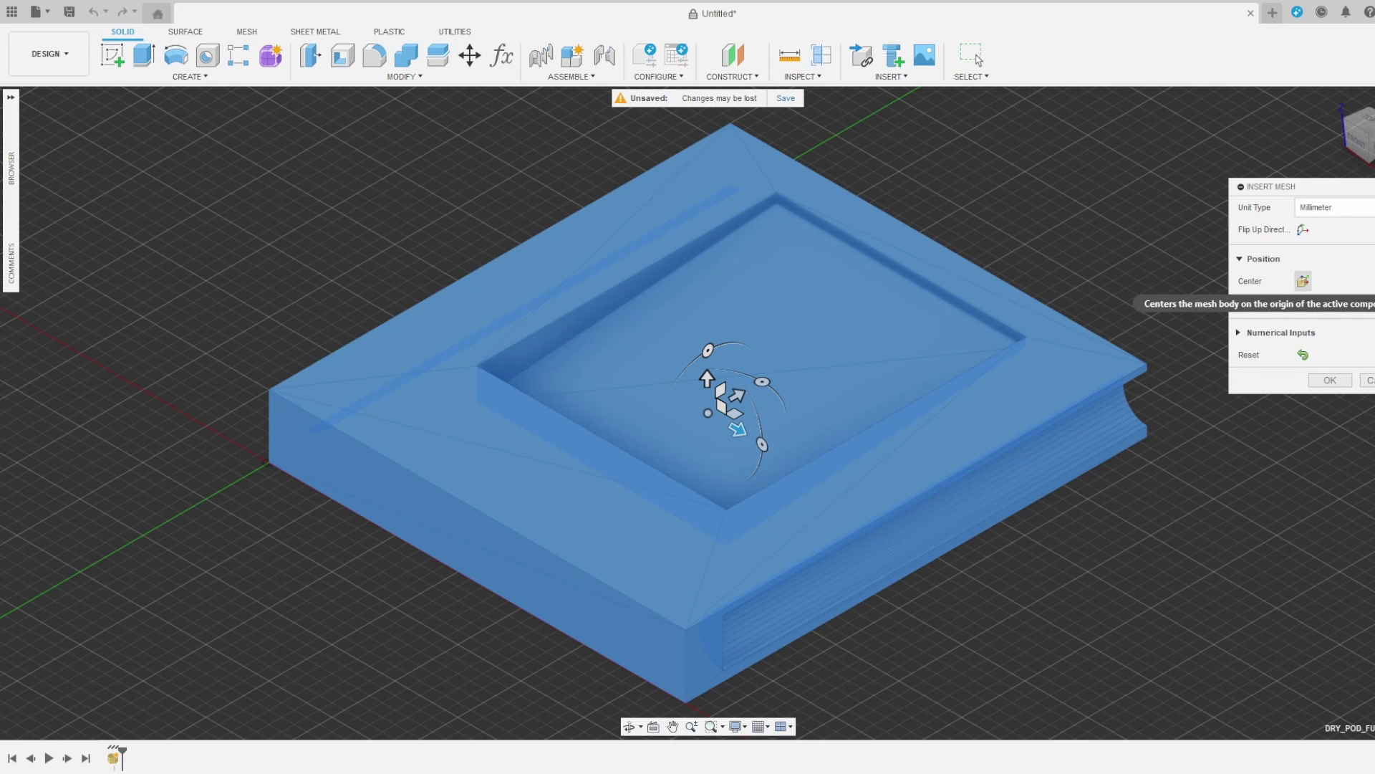
click(1303, 281)
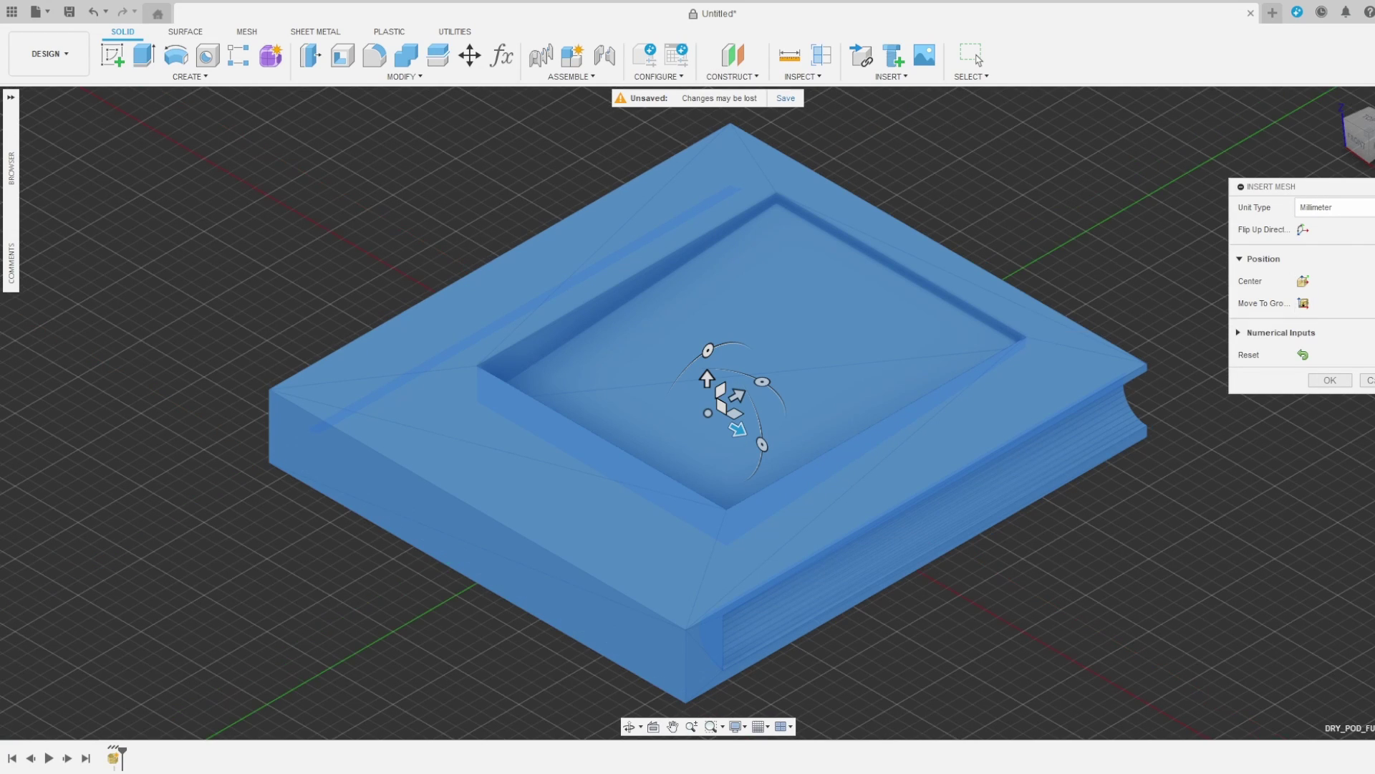
click(1329, 380)
Generate face groups on the cover mesh with type Fast, a 25° angle threshold and 0.20 minimum face group size.
mouse_move(1368, 133)
mouse_down()
mouse_move(1348, 143)
mouse_move(1364, 146)
mouse_up()
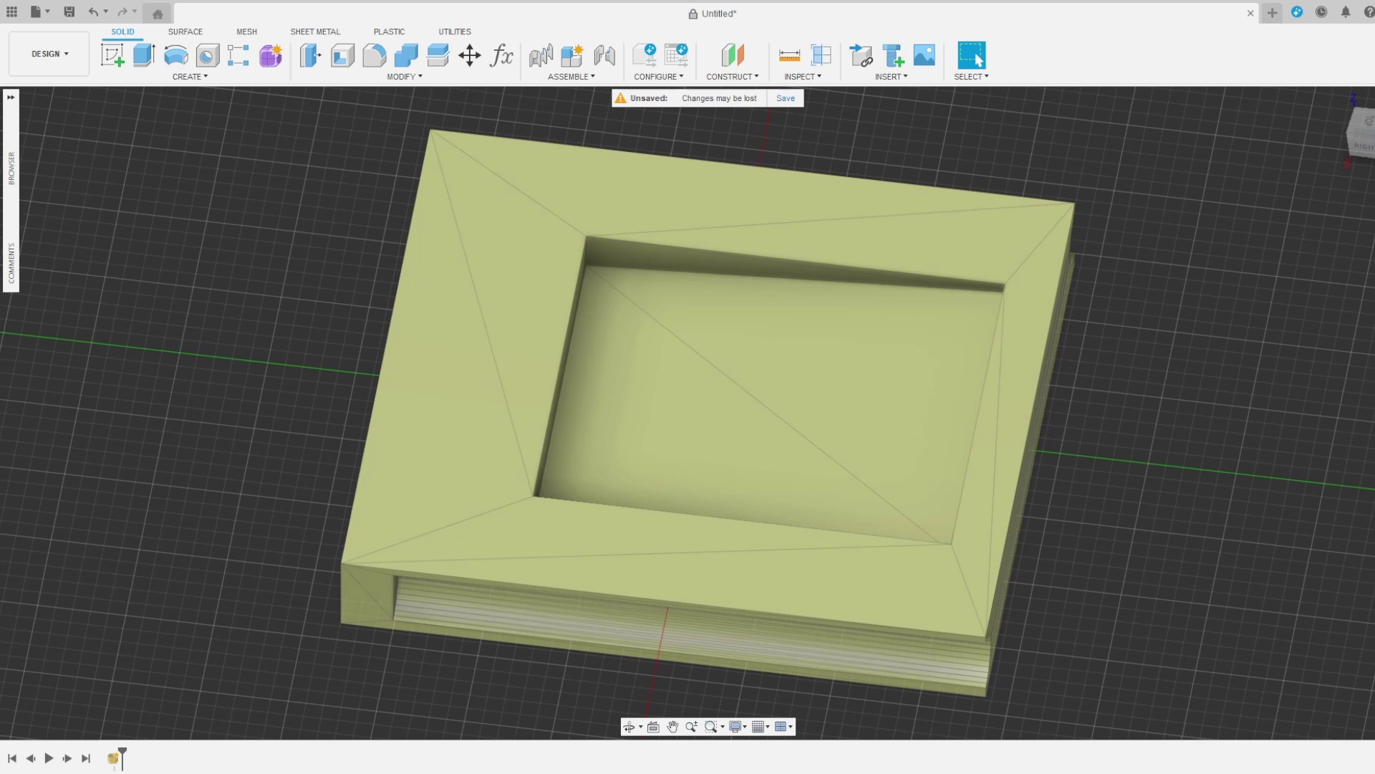
click(246, 31)
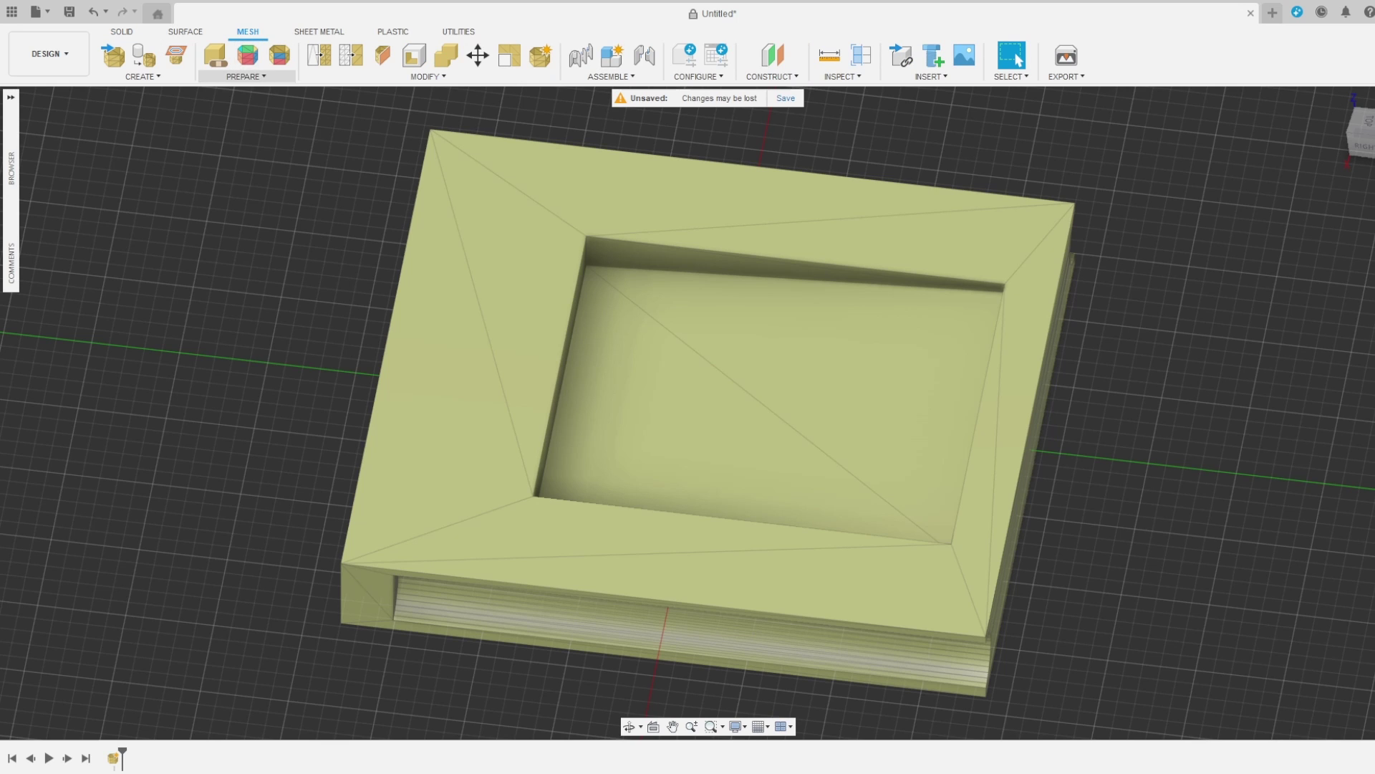
click(246, 76)
click(257, 106)
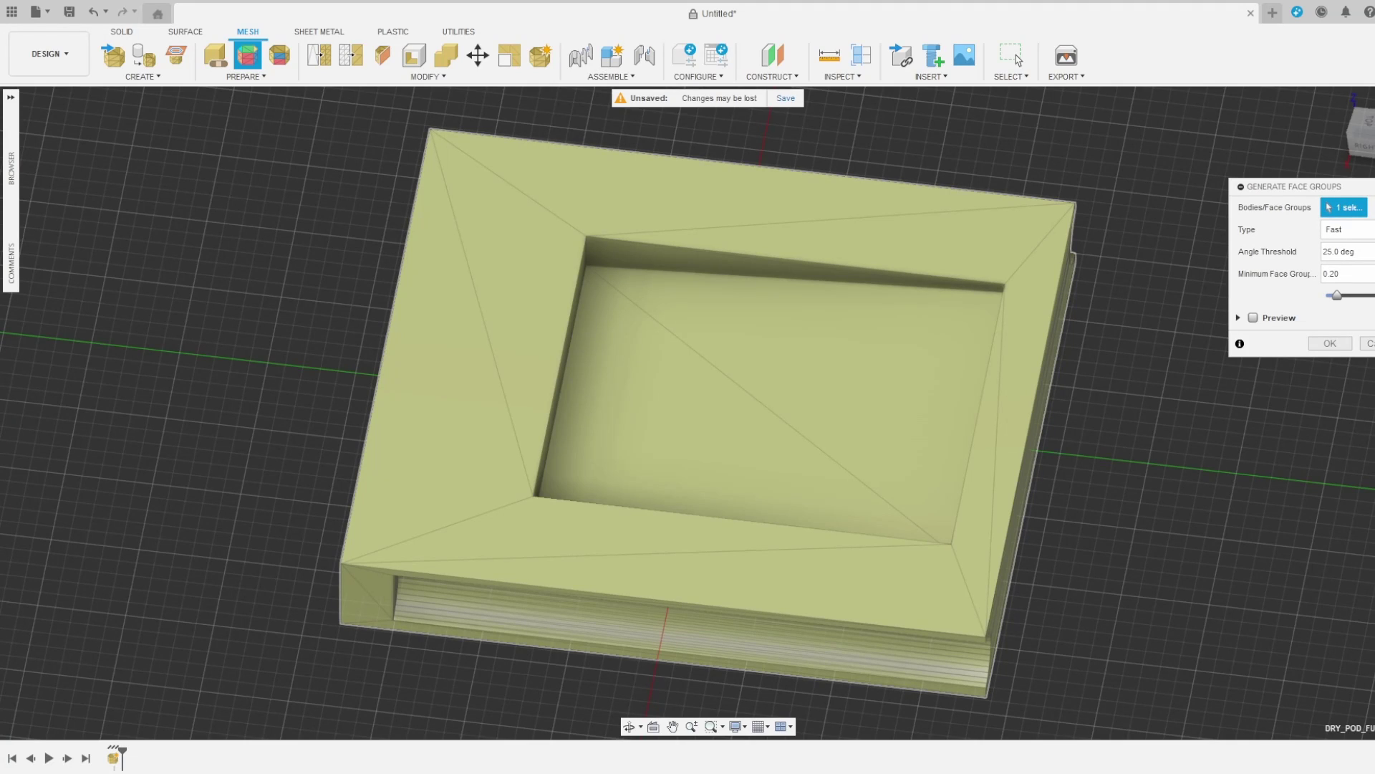
key(Return)
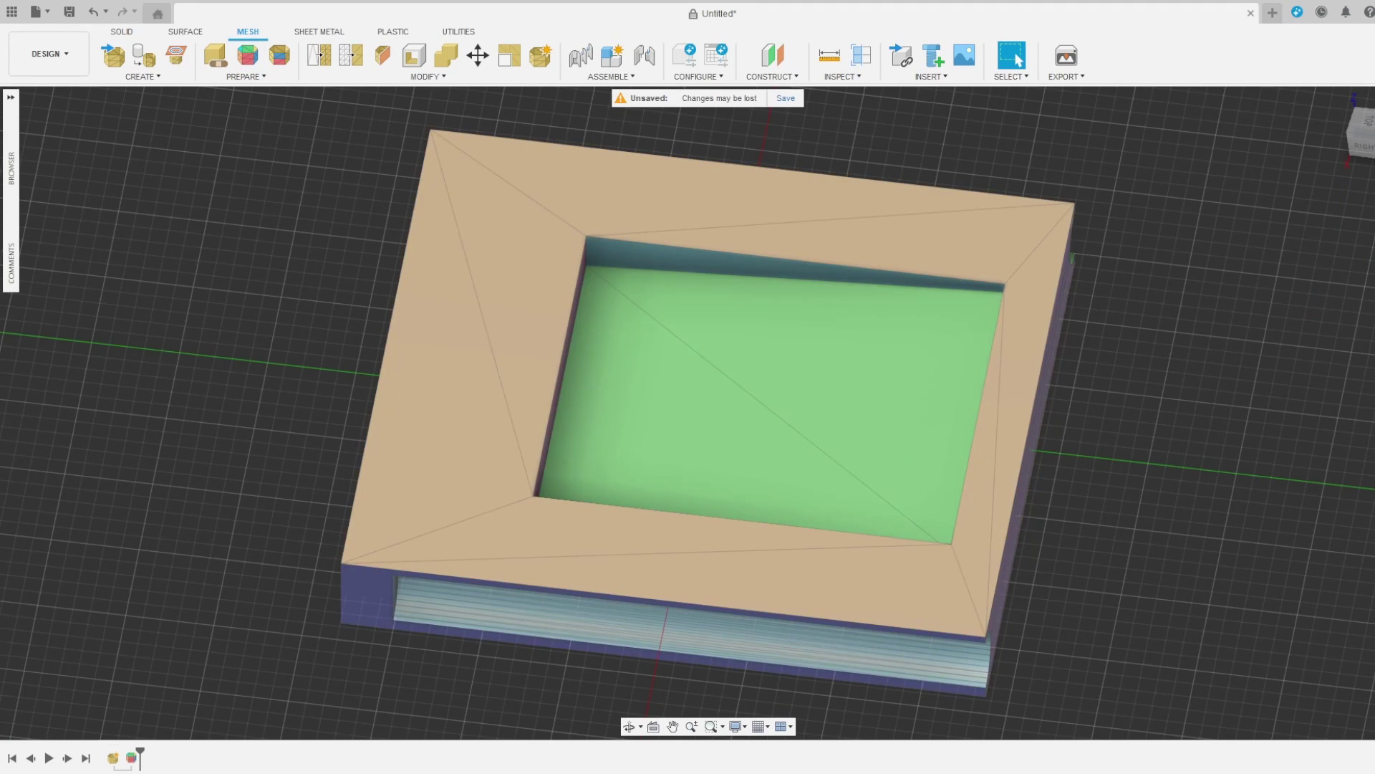
Convert the cover mesh to a body using the Parametric operation.
click(1336, 99)
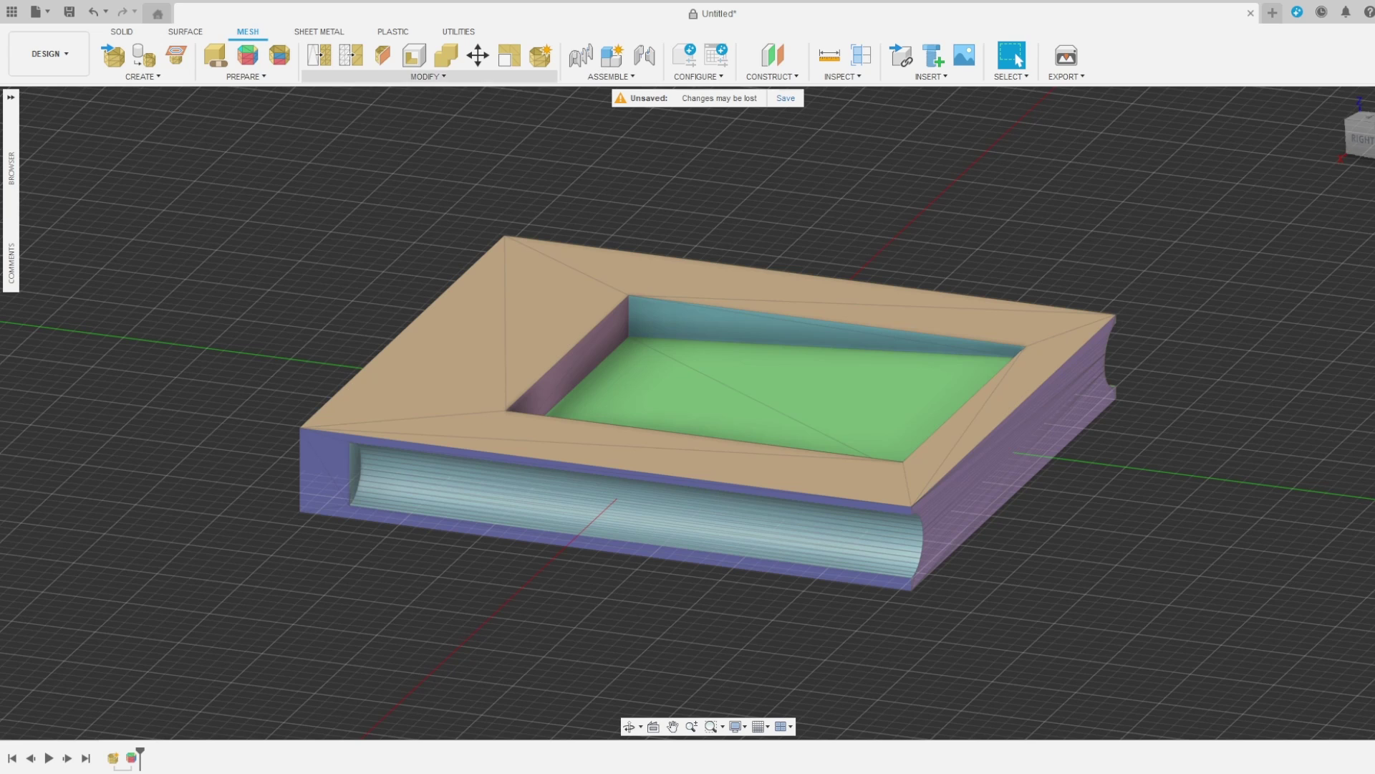
click(427, 76)
click(344, 286)
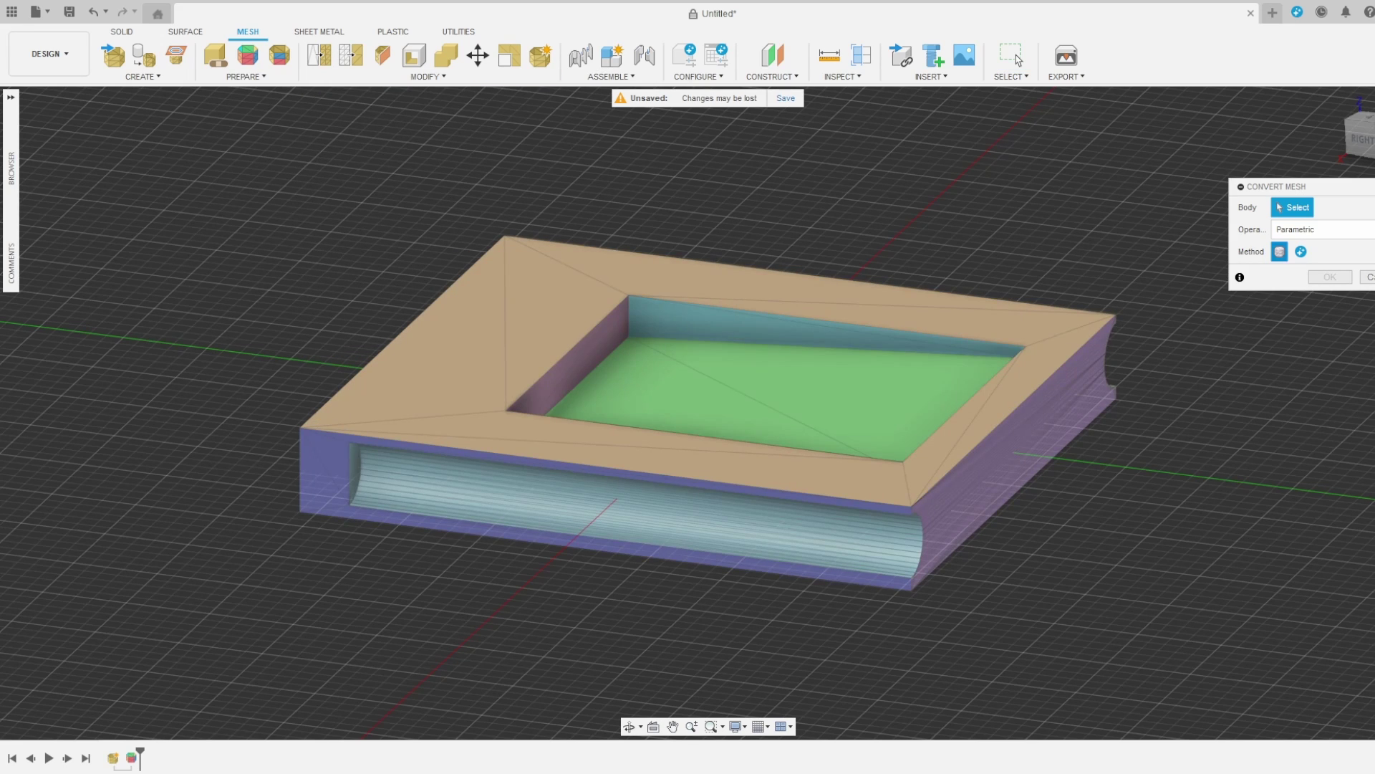
click(708, 401)
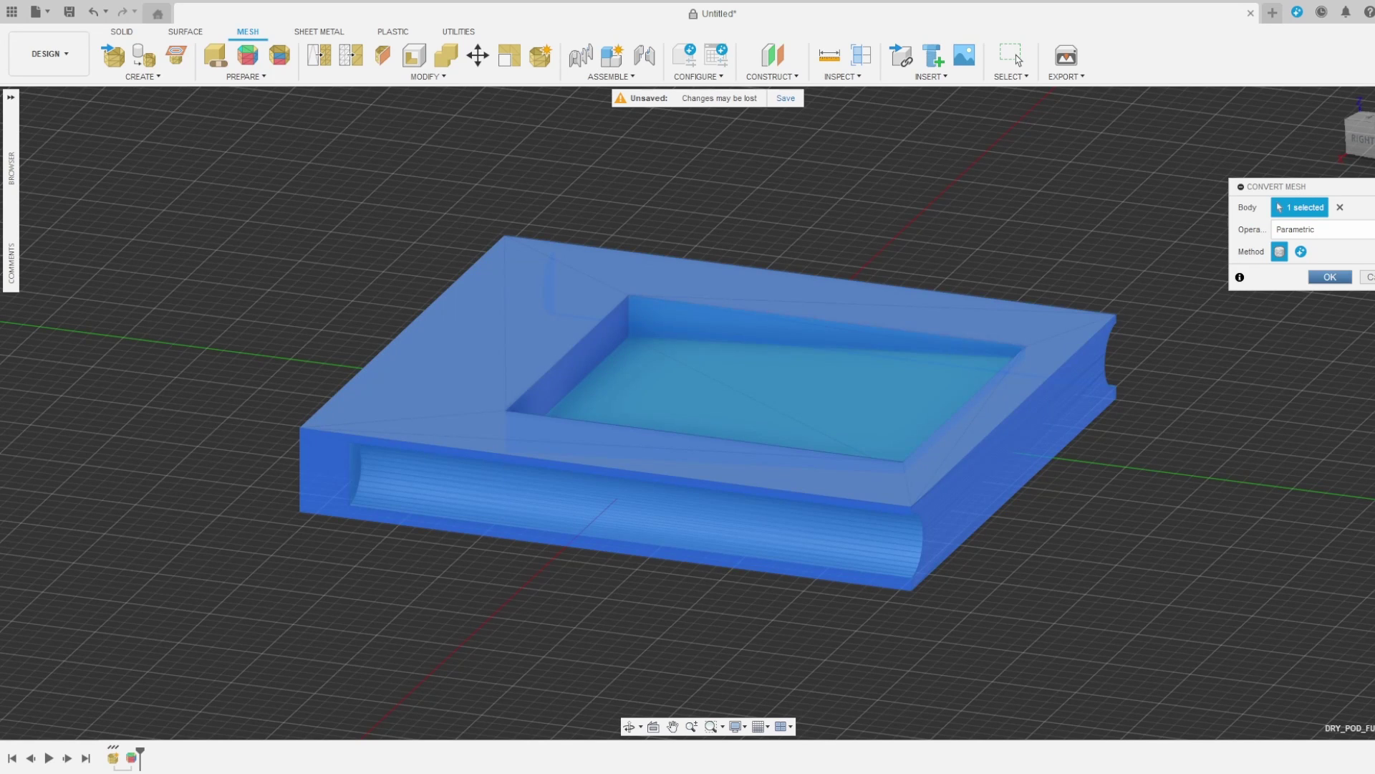
key(Return)
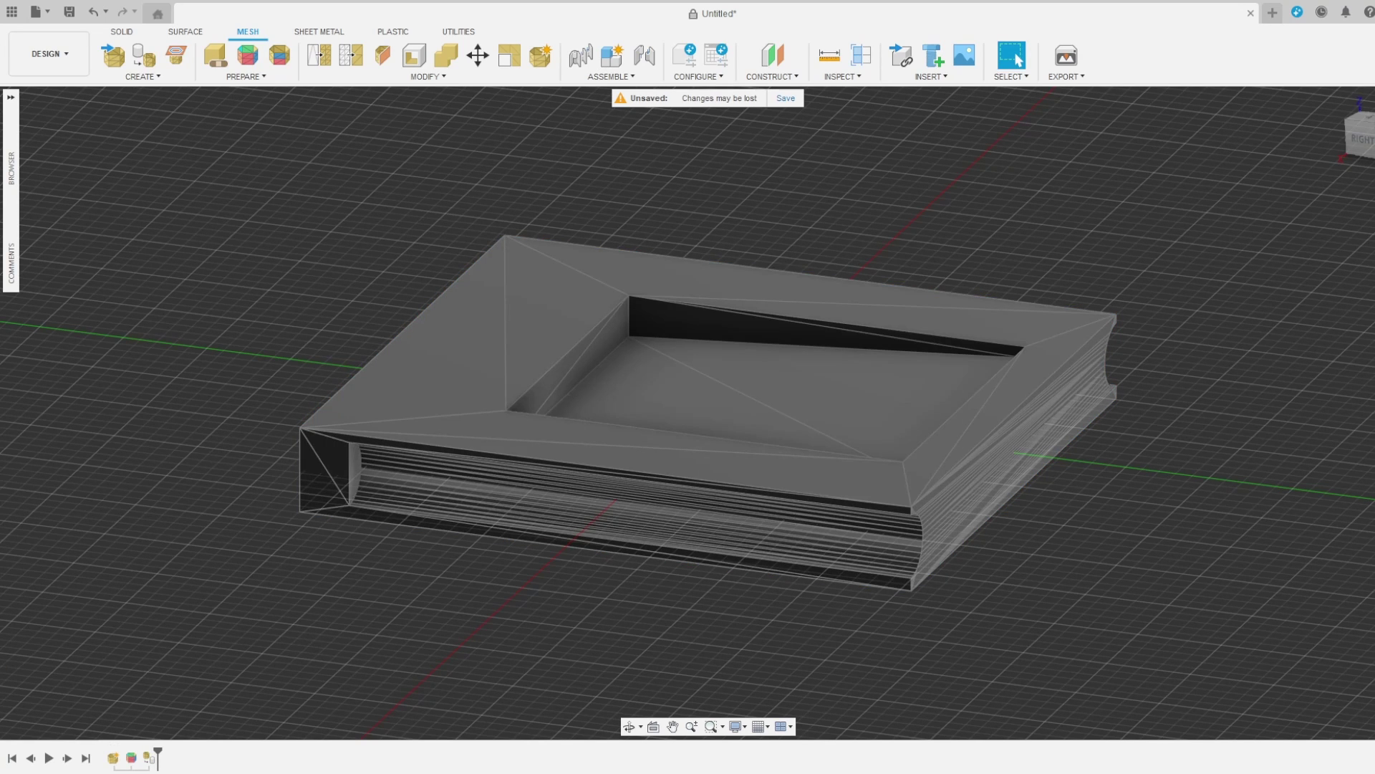
Delete the faces of the rectangular recess in the cover so that side becomes one flat face.
middle_drag(708, 411, 827, 458)
shift+middle_drag(875, 344, 877, 376)
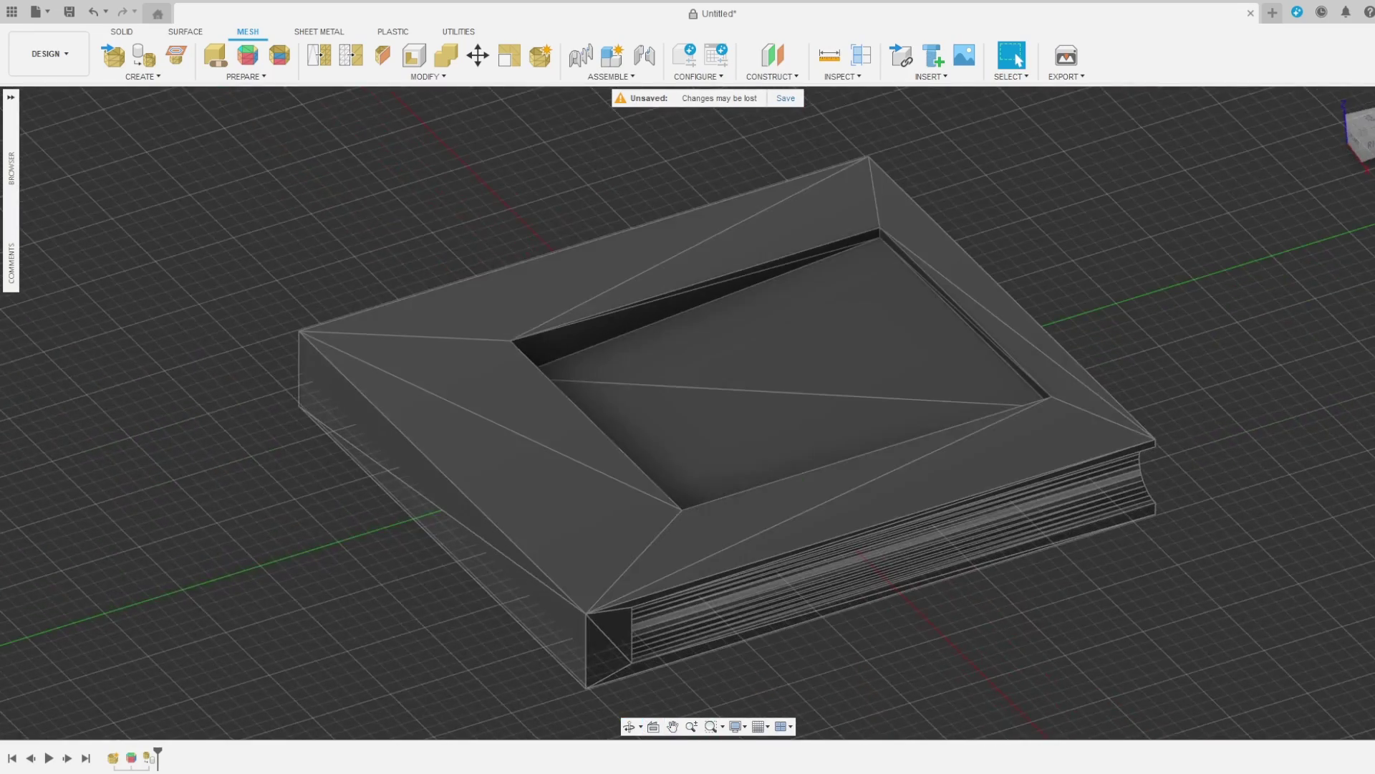
scroll(877, 376, down, 2)
scroll(878, 373, up, 4)
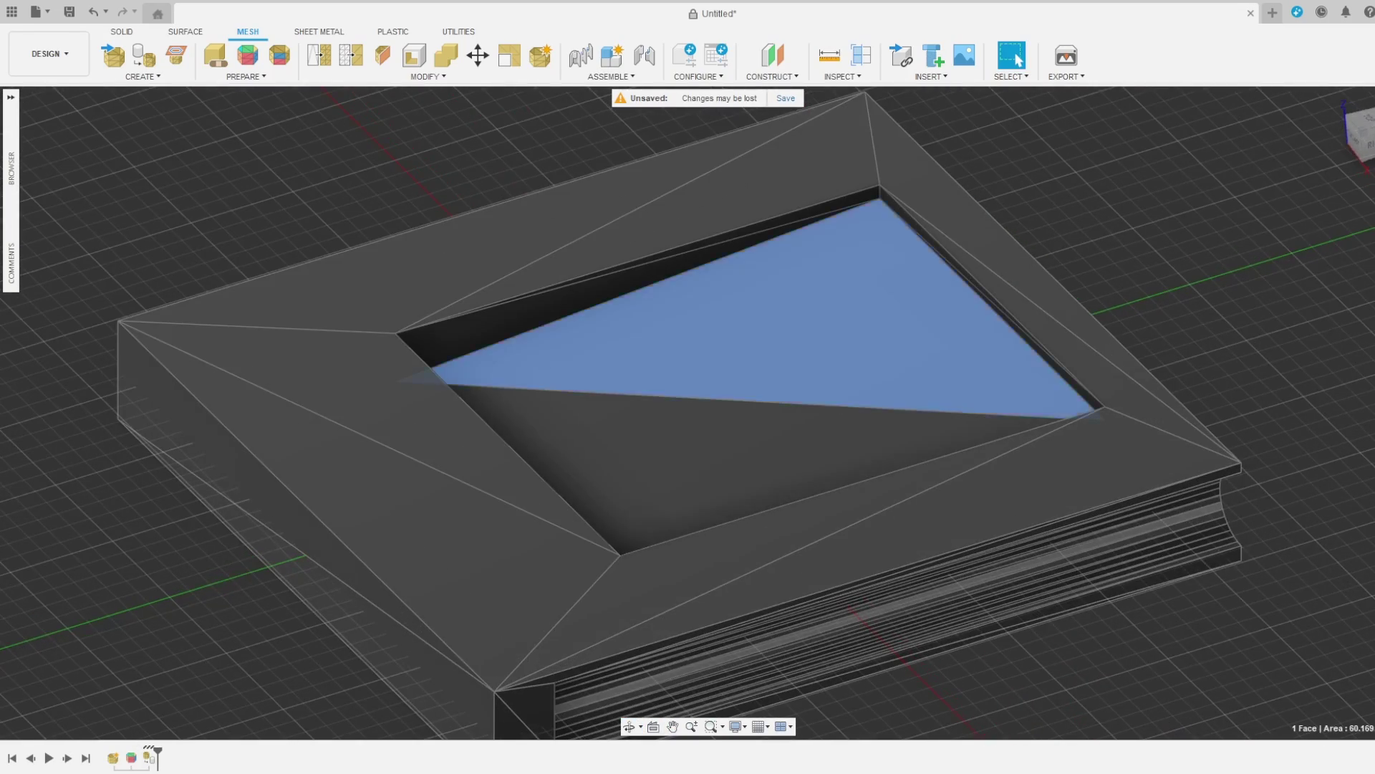
key(Delete)
key(Delete)
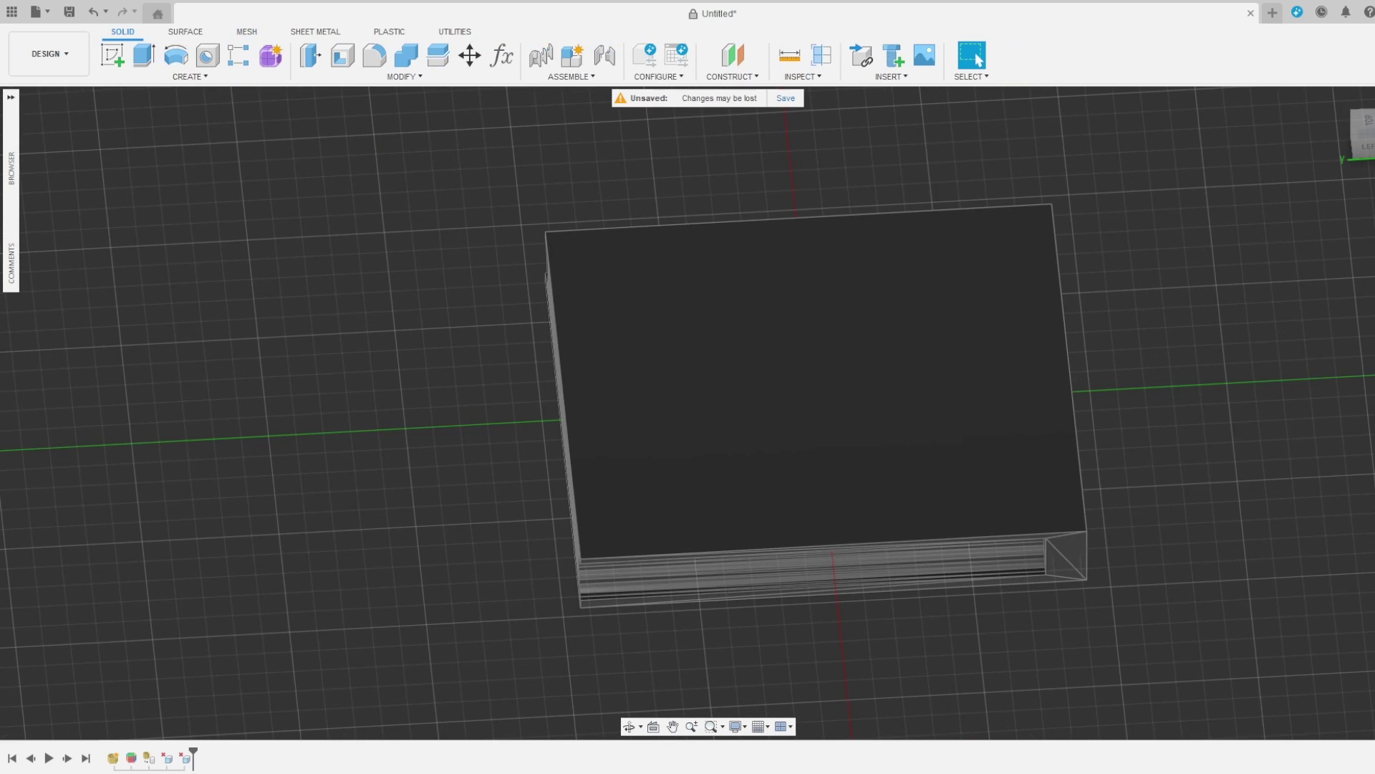
Start a sketch on the cover's flat face and draw a vertical construction line about 22 mm long inside its right edge.
click(112, 55)
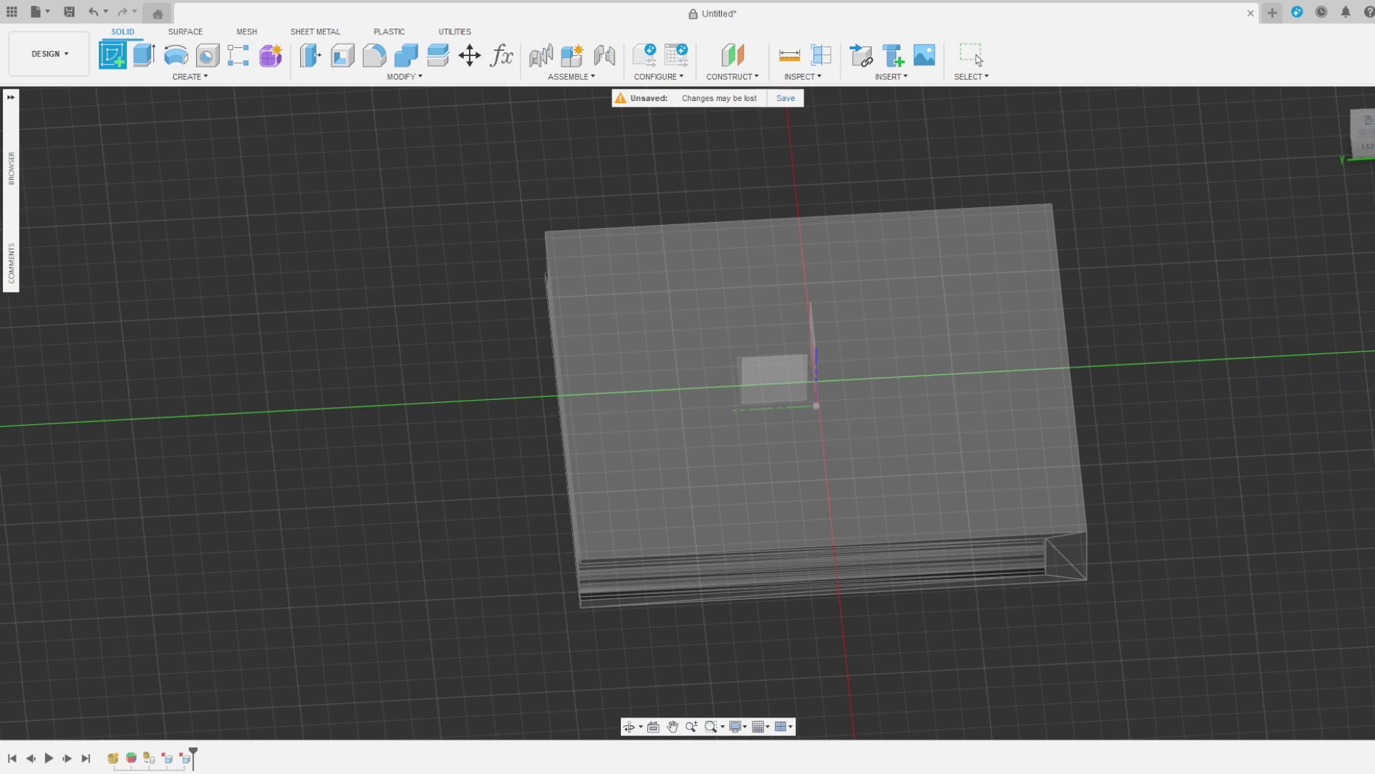
click(680, 308)
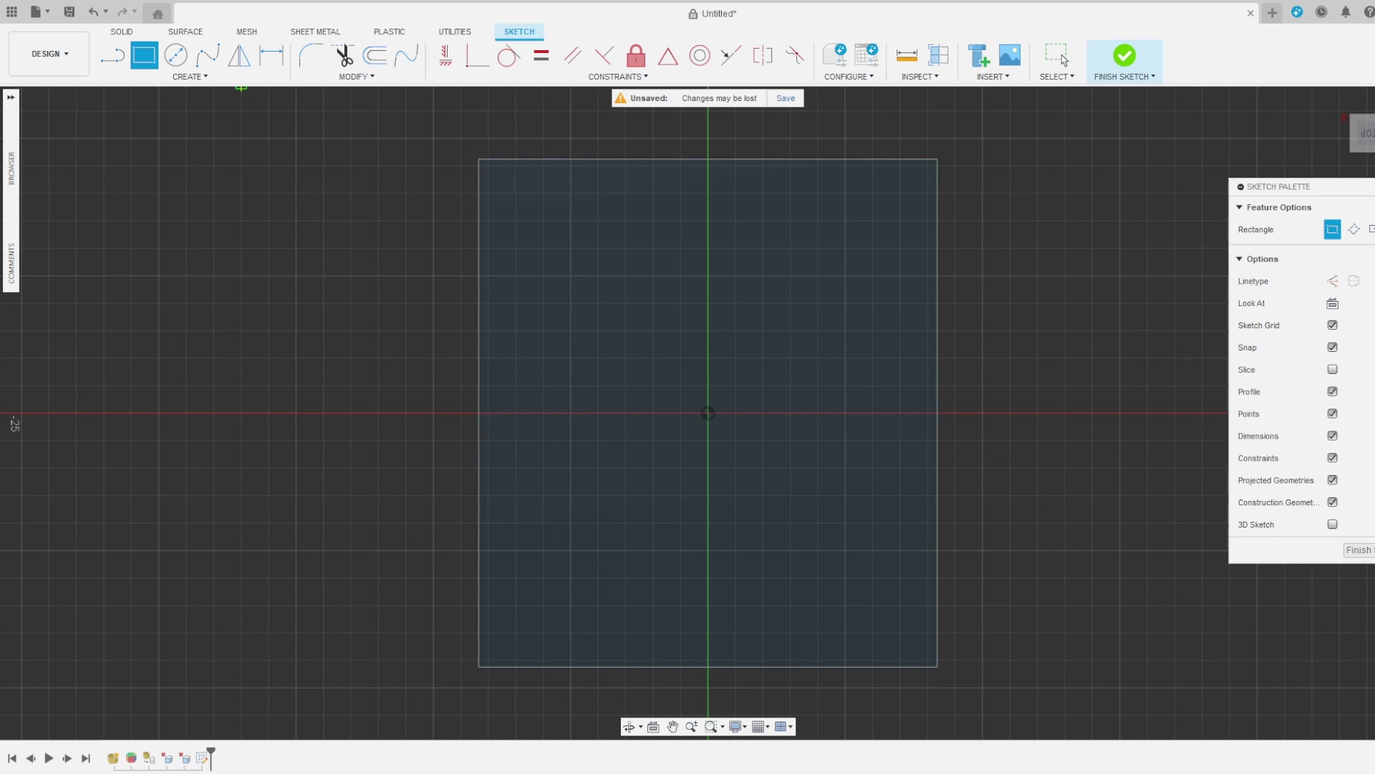
key(l)
click(900, 110)
click(900, 727)
key(Escape)
click(900, 658)
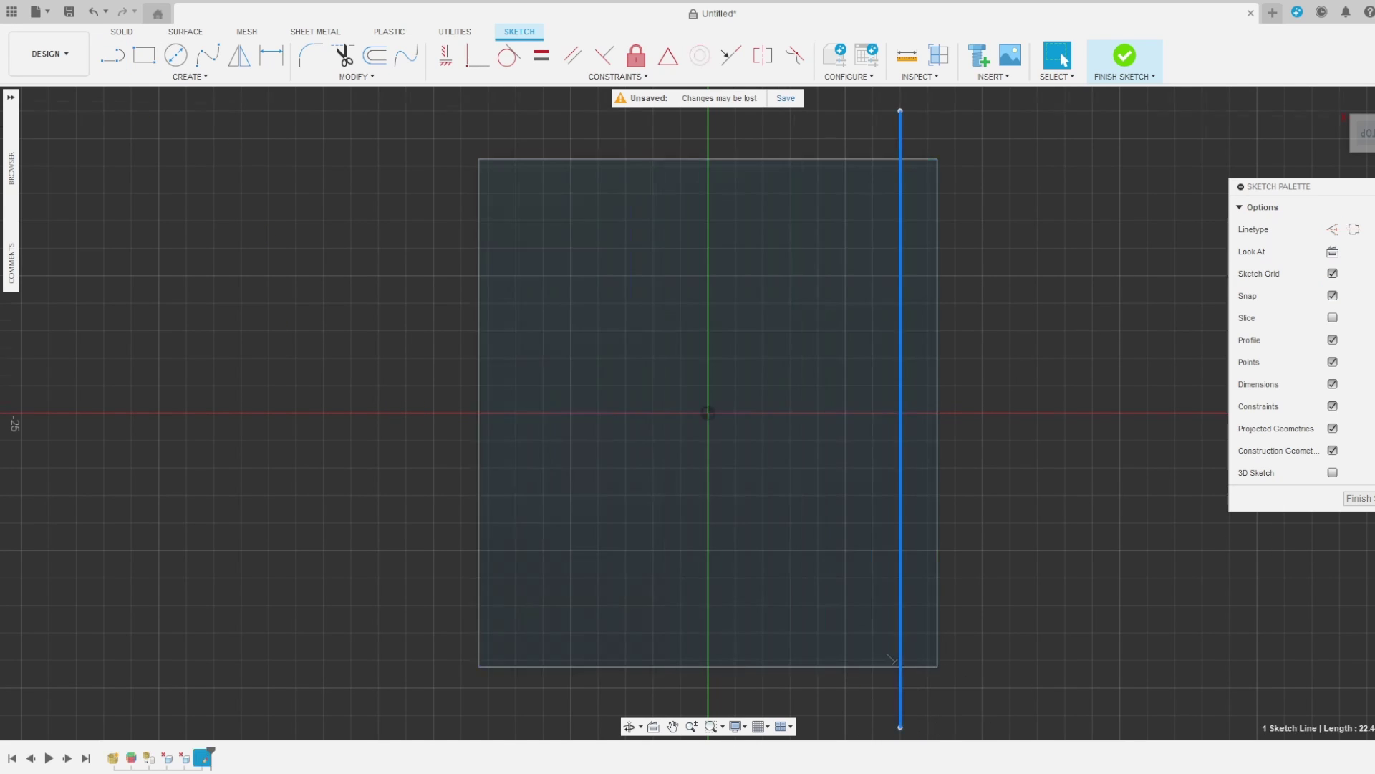
key(q)
key(ctrl+z)
key(x)
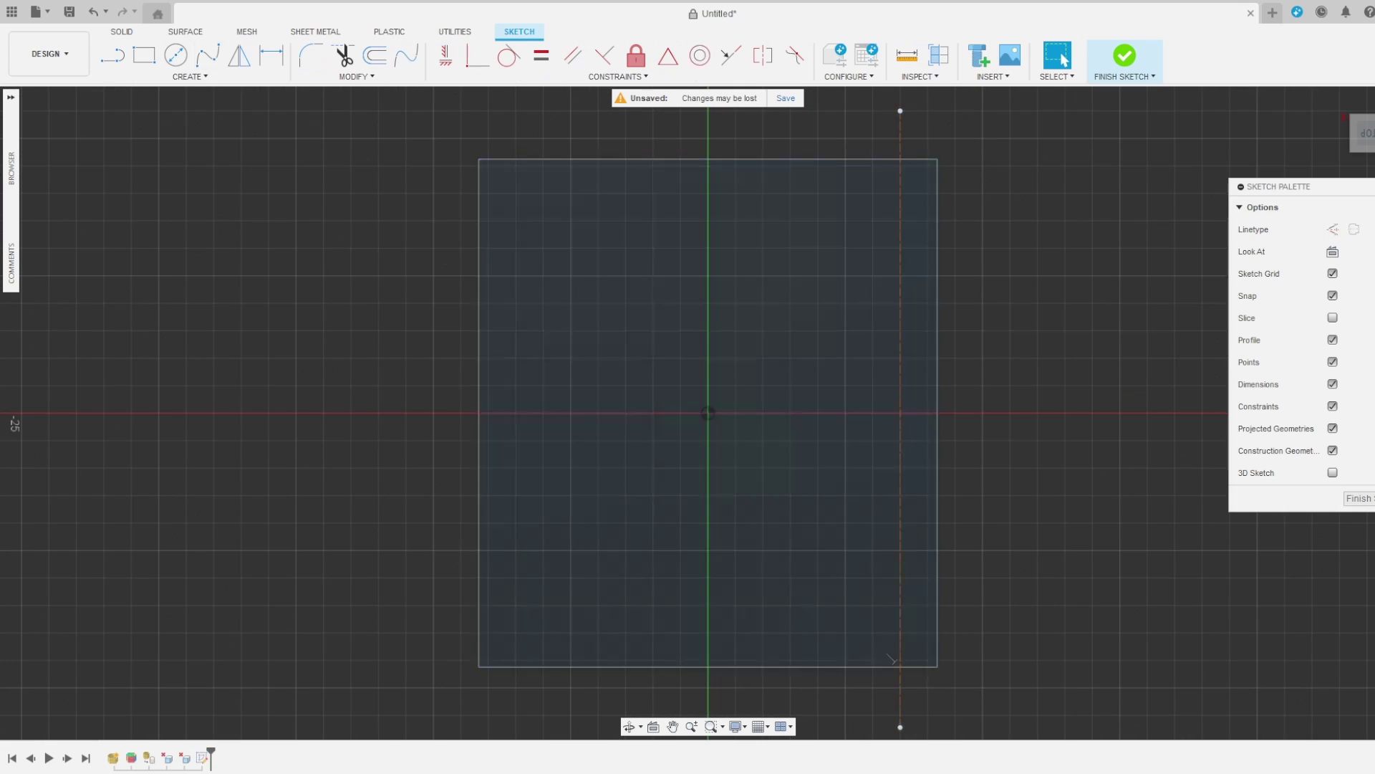
Draw a second vertical line about 22 mm long inside the face's left edge and set it as construction.
key(l)
click(515, 117)
click(514, 726)
key(Escape)
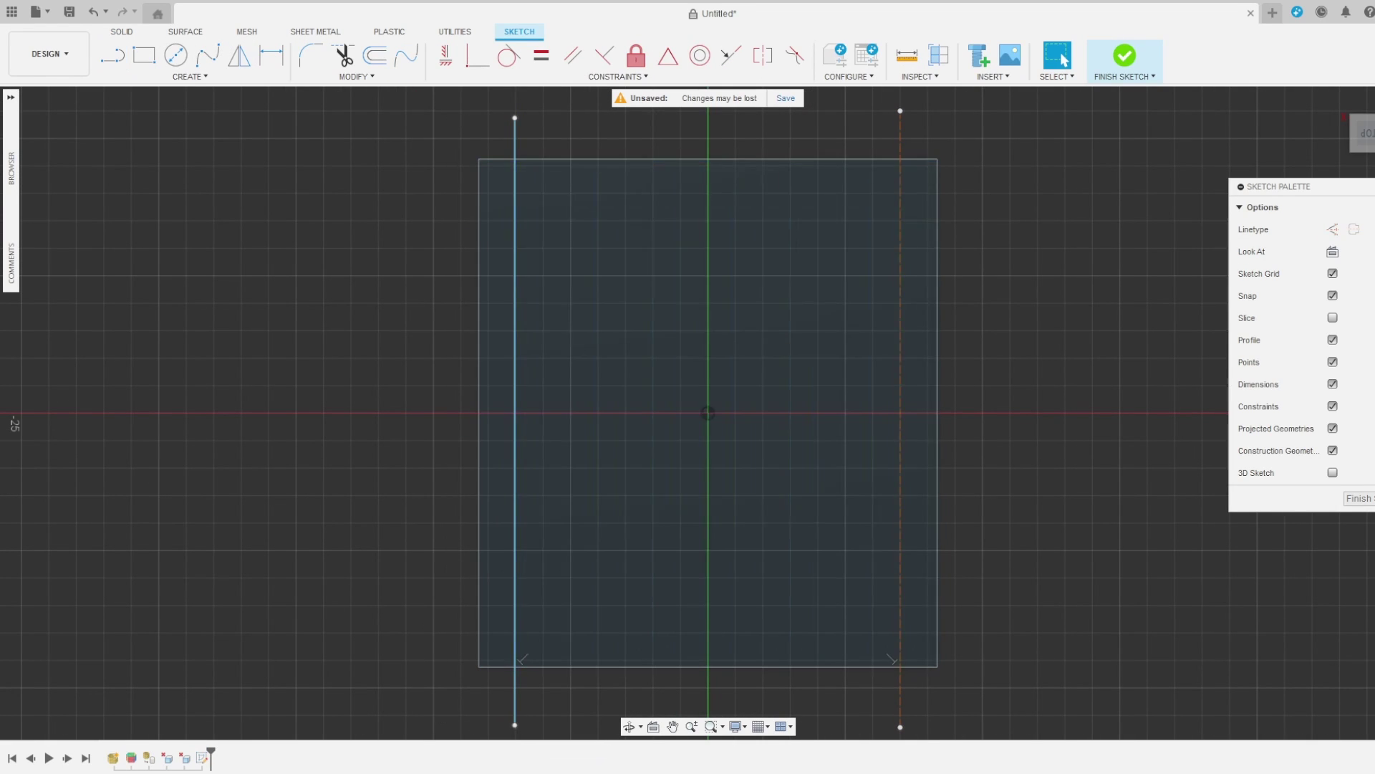
click(514, 430)
key(x)
Dimension each of the two vertical lines 6 mm from the sketch origin.
shift+middle_drag(515, 430, 487, 261)
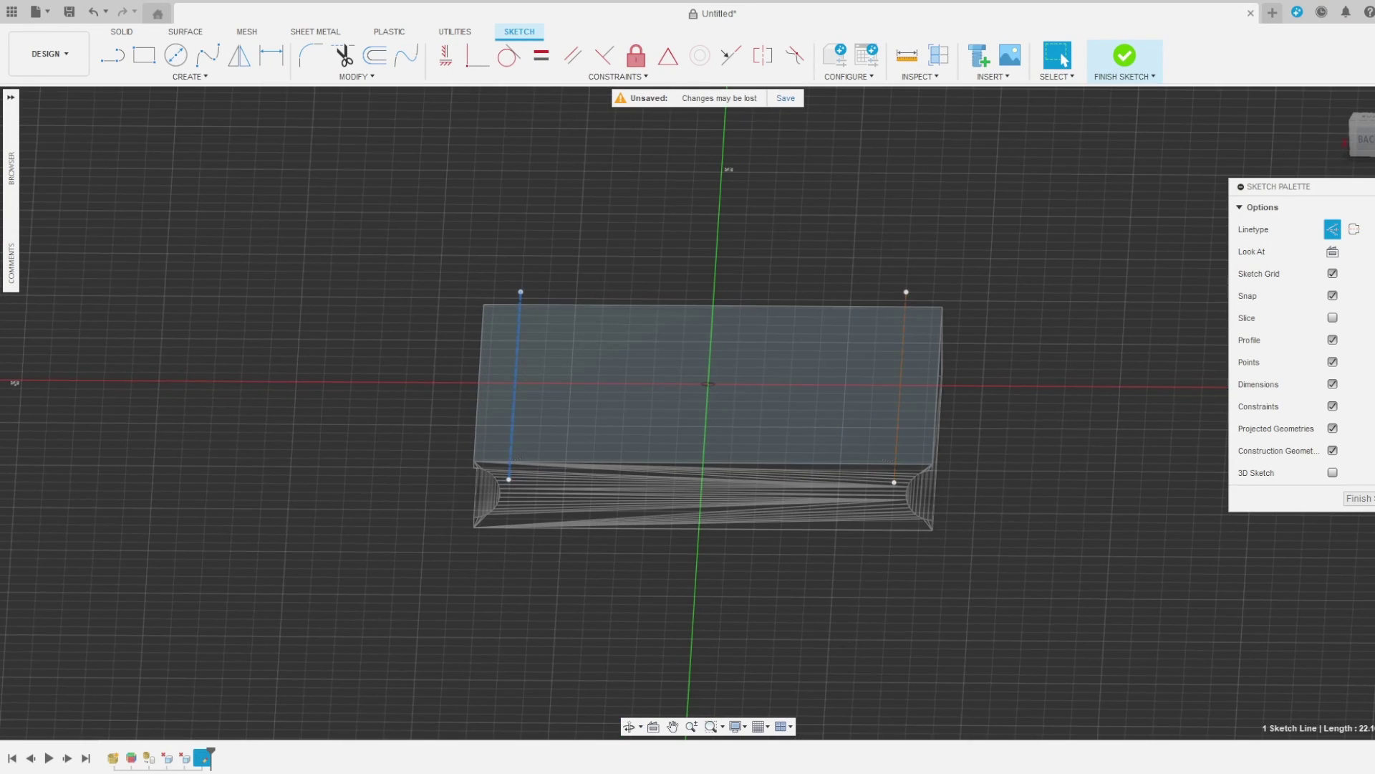
click(271, 55)
click(707, 384)
click(677, 244)
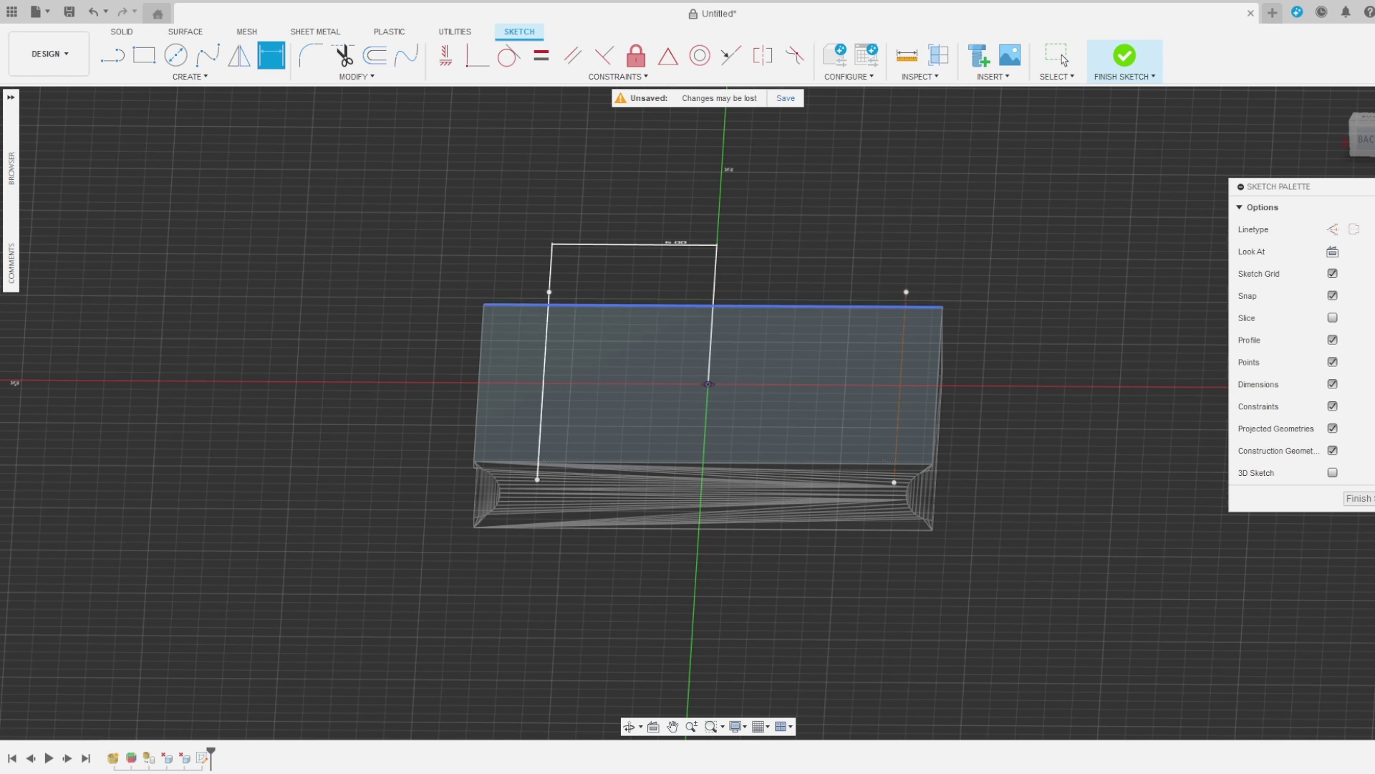
click(906, 292)
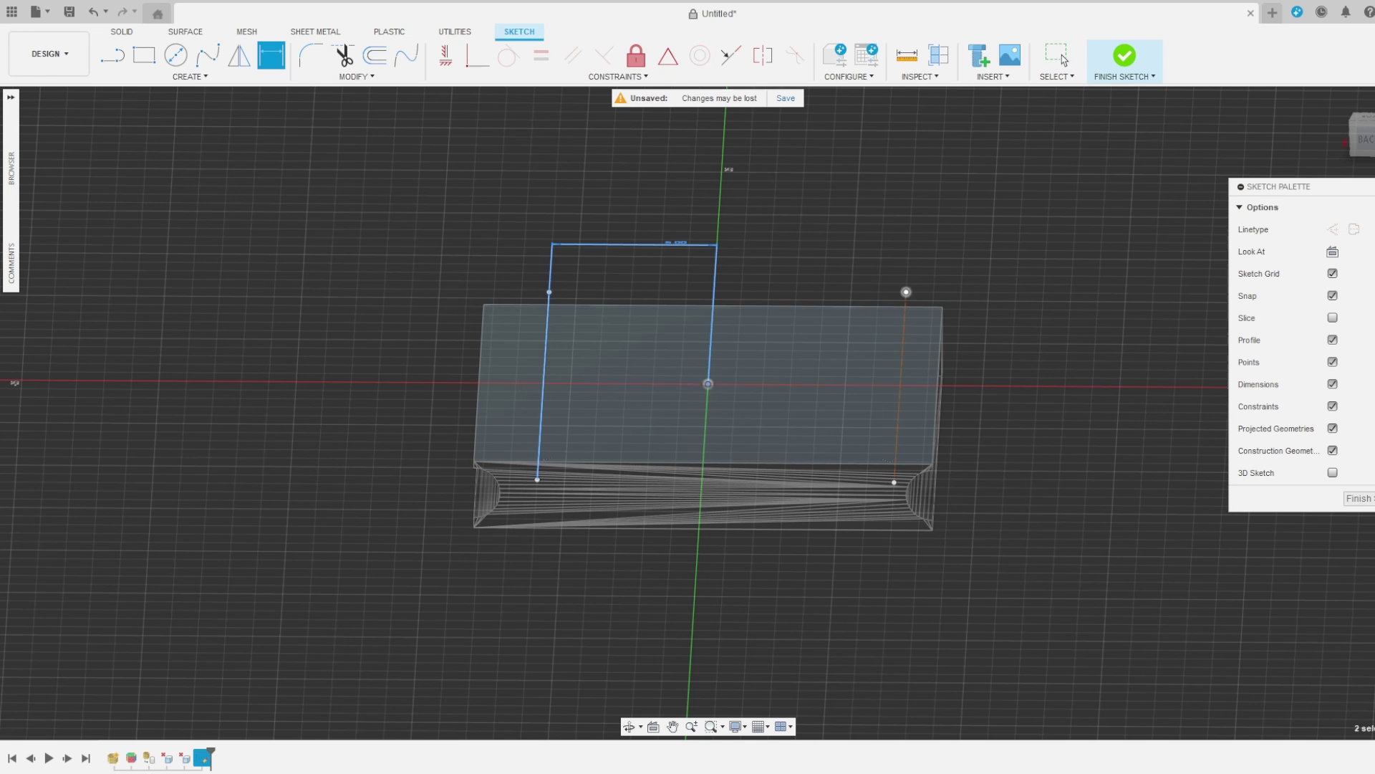
click(816, 236)
scroll(699, 256, up, 3)
scroll(813, 371, down, 2)
text(6)
key(Return)
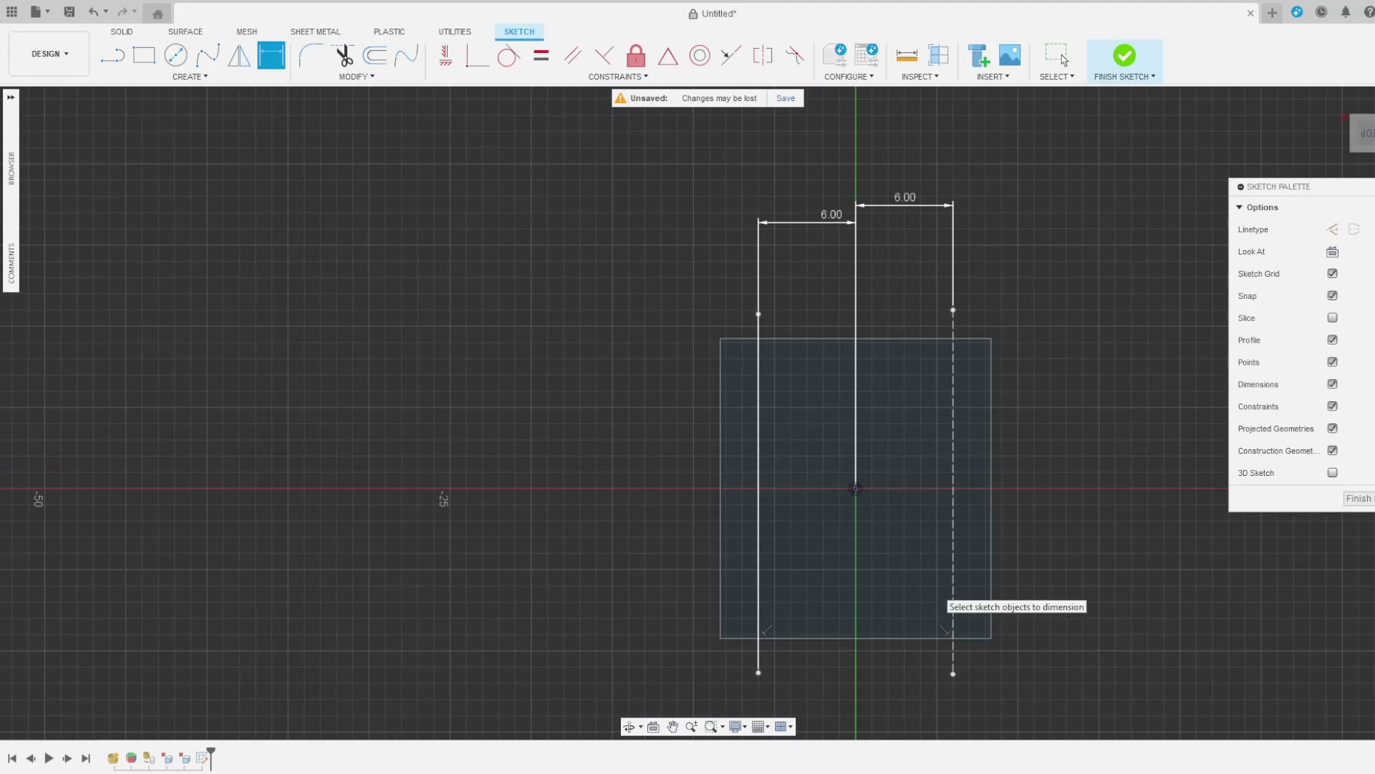
Make the left vertical line construction and replace its dimension with a 6 mm one from its upper endpoint to the origin.
key(Escape)
click(758, 559)
key(x)
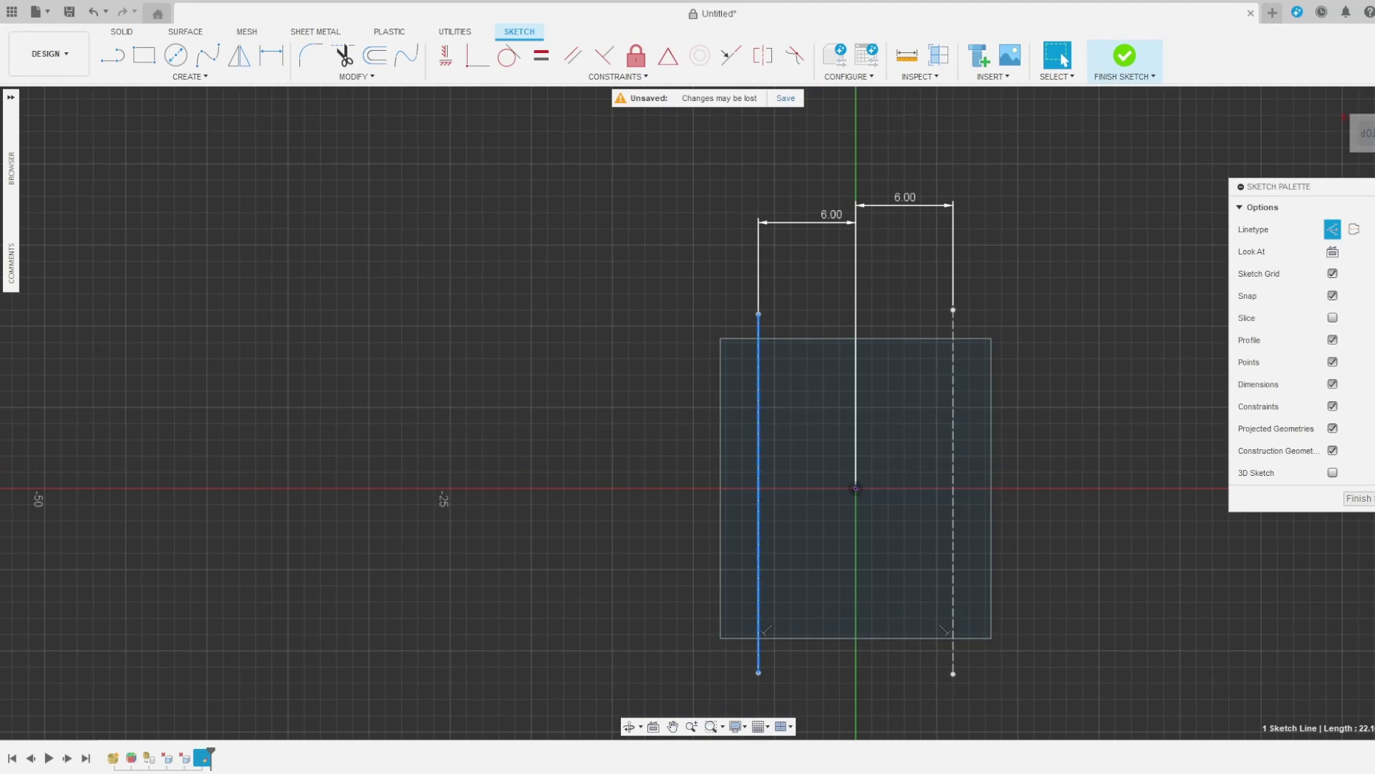
click(831, 214)
key(Delete)
key(d)
click(758, 313)
click(855, 488)
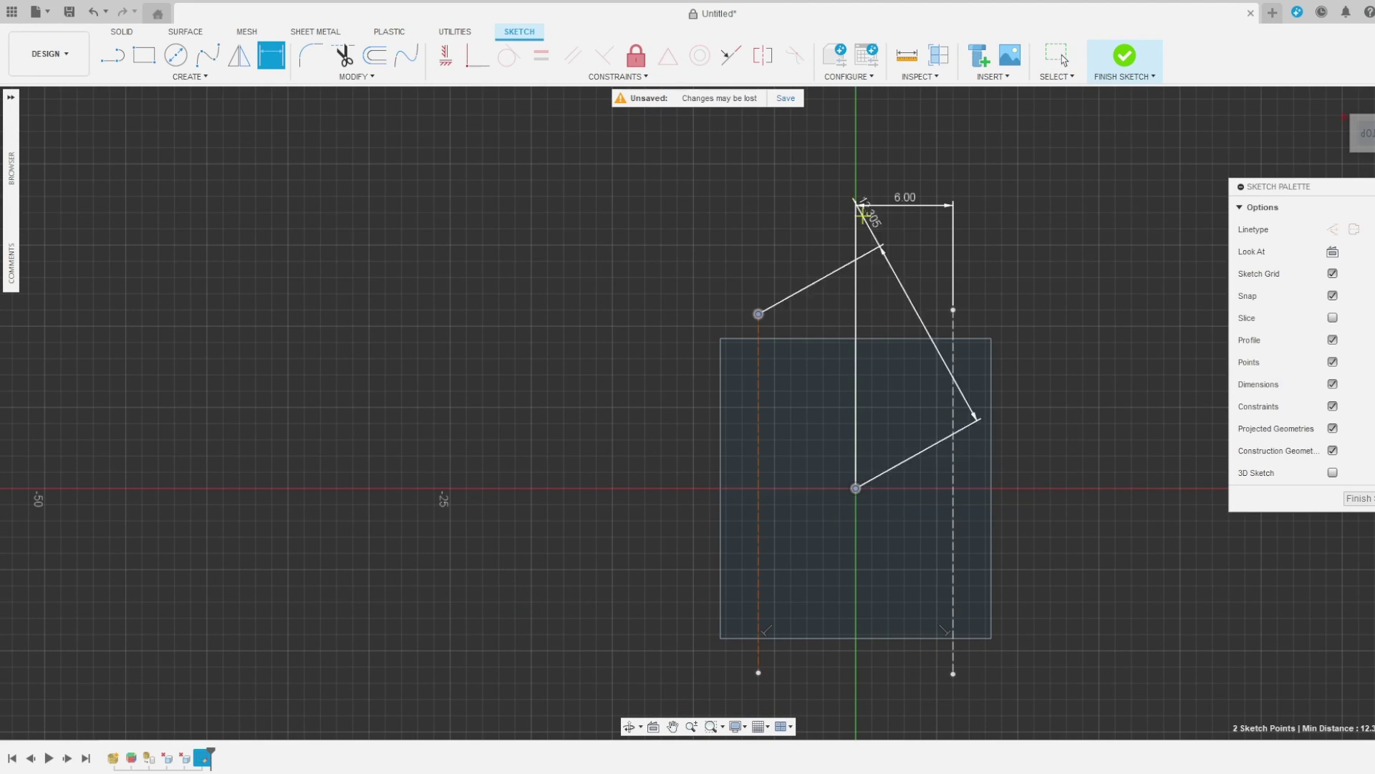
click(813, 206)
key(Return)
Draw a center rectangle from the sketch origin out to the corner of the cover face.
click(144, 56)
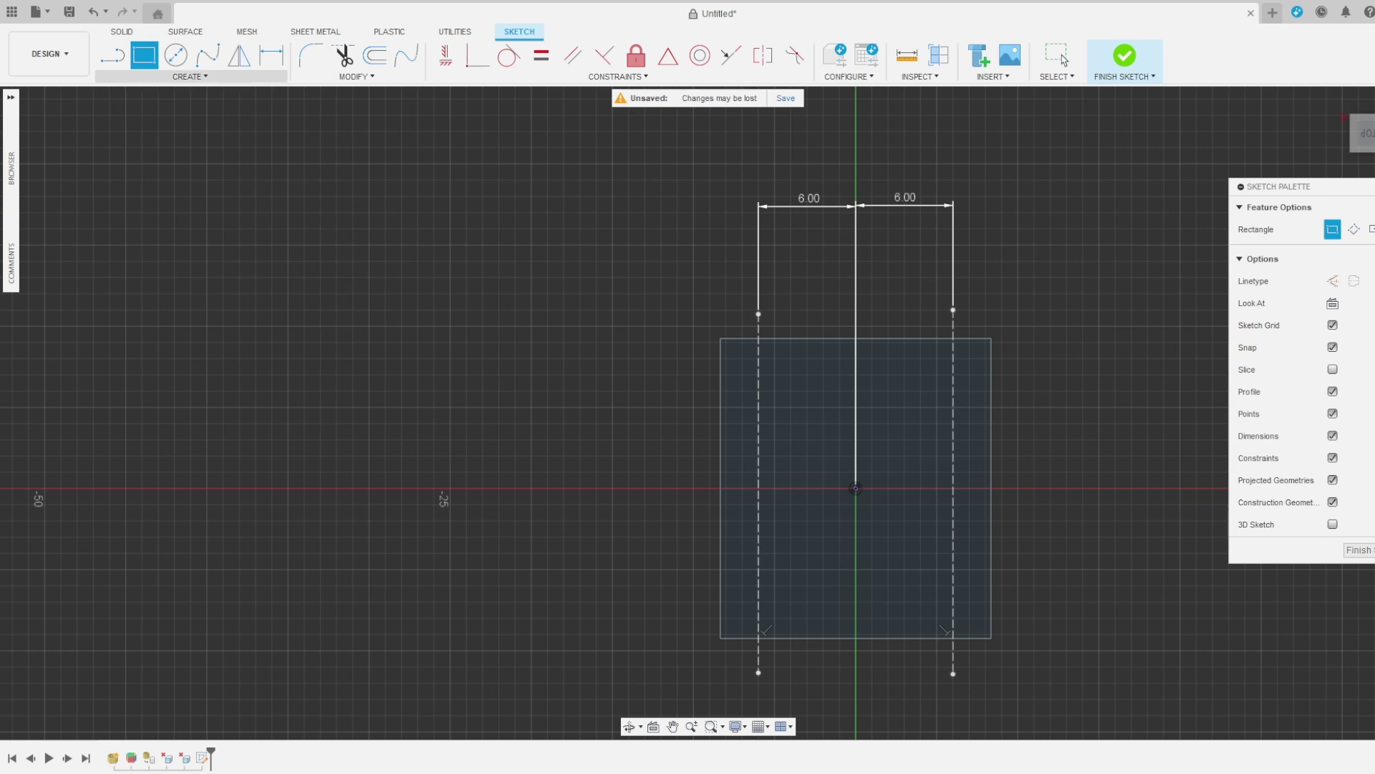
click(190, 76)
mouse_move(175, 106)
click(297, 136)
click(855, 487)
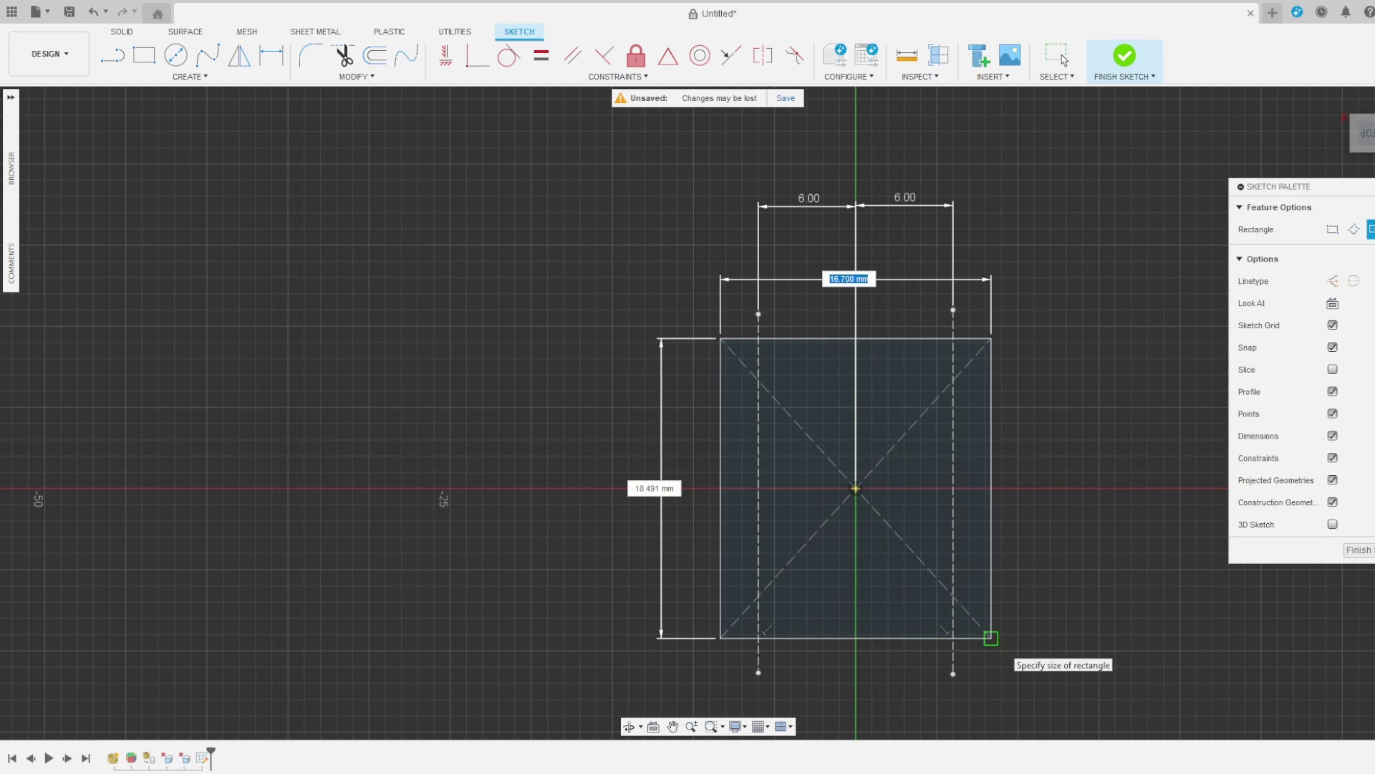
click(991, 637)
Offset the rectangle 2.5 mm inward and finish the sketch.
click(356, 76)
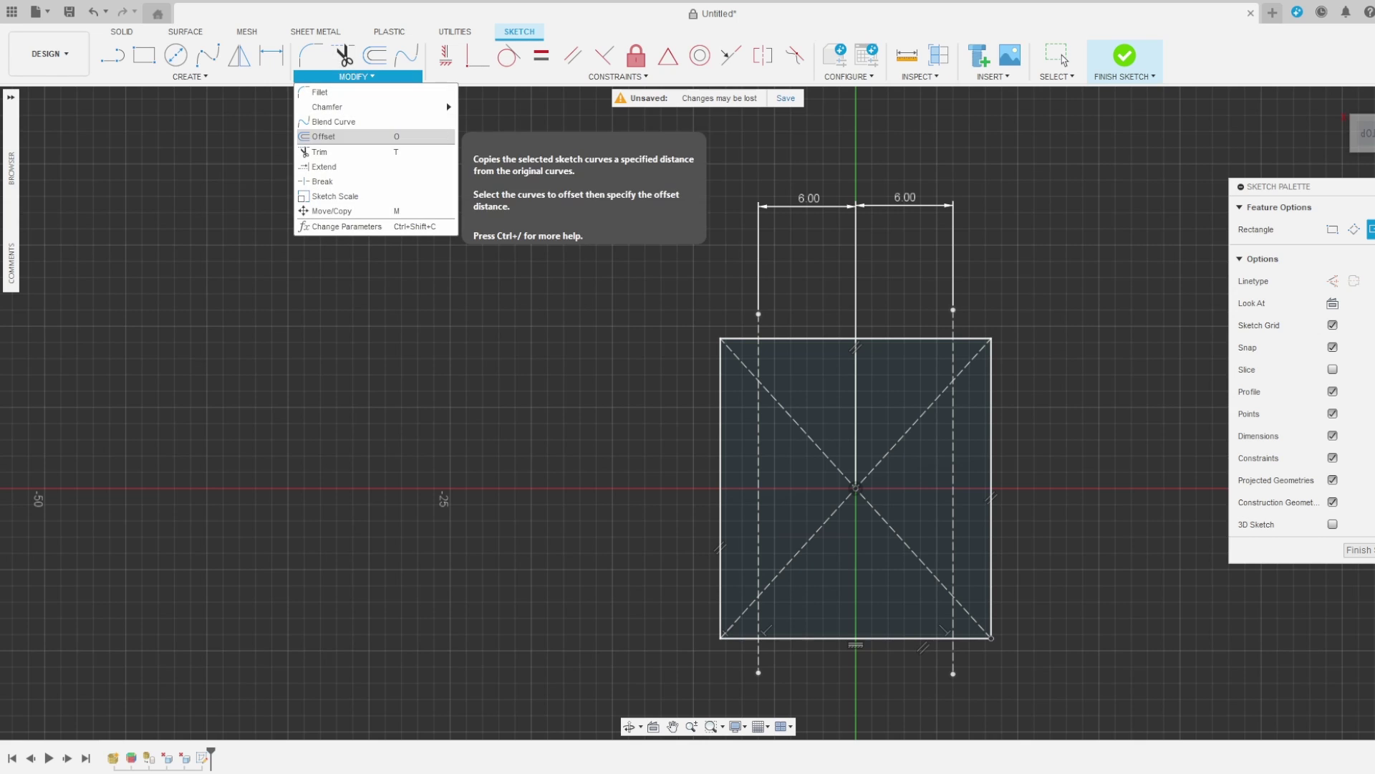
click(322, 135)
click(832, 339)
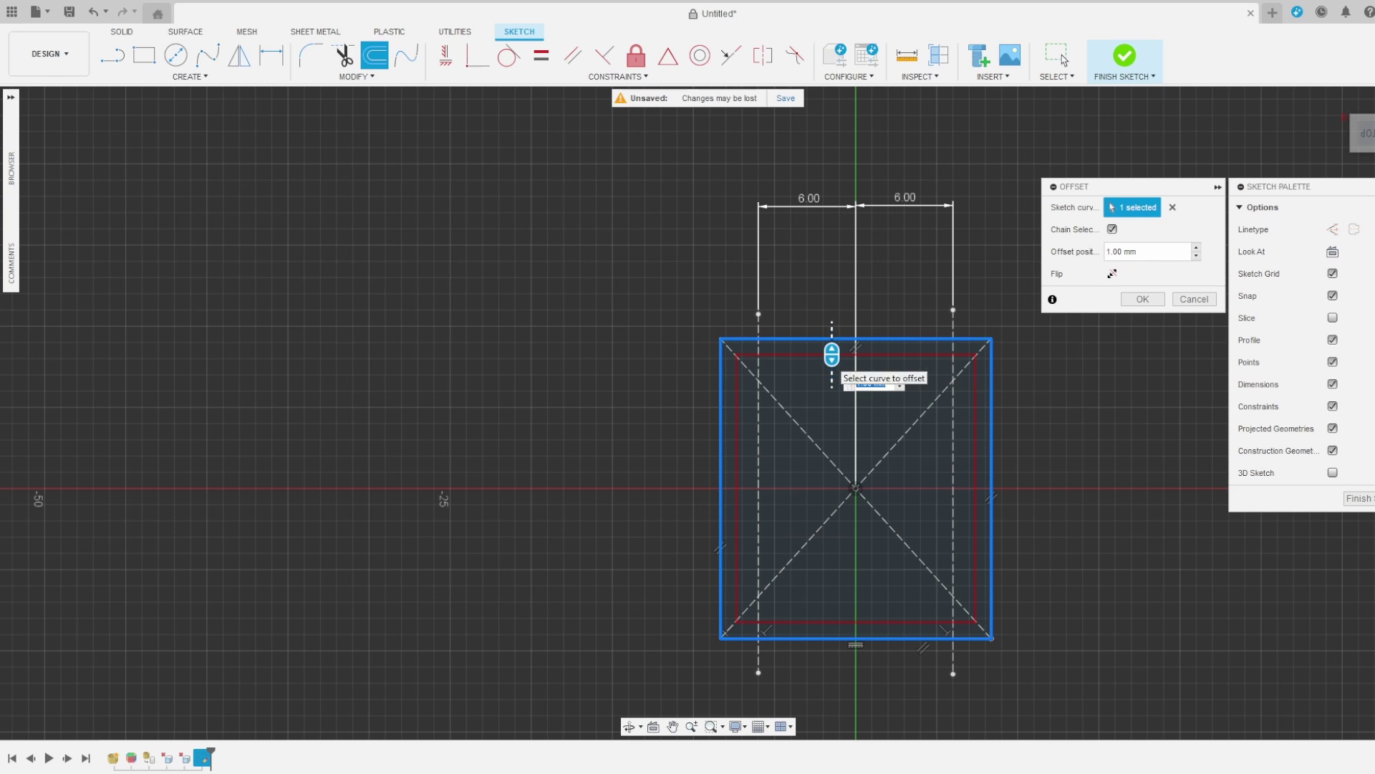
drag(832, 354, 832, 376)
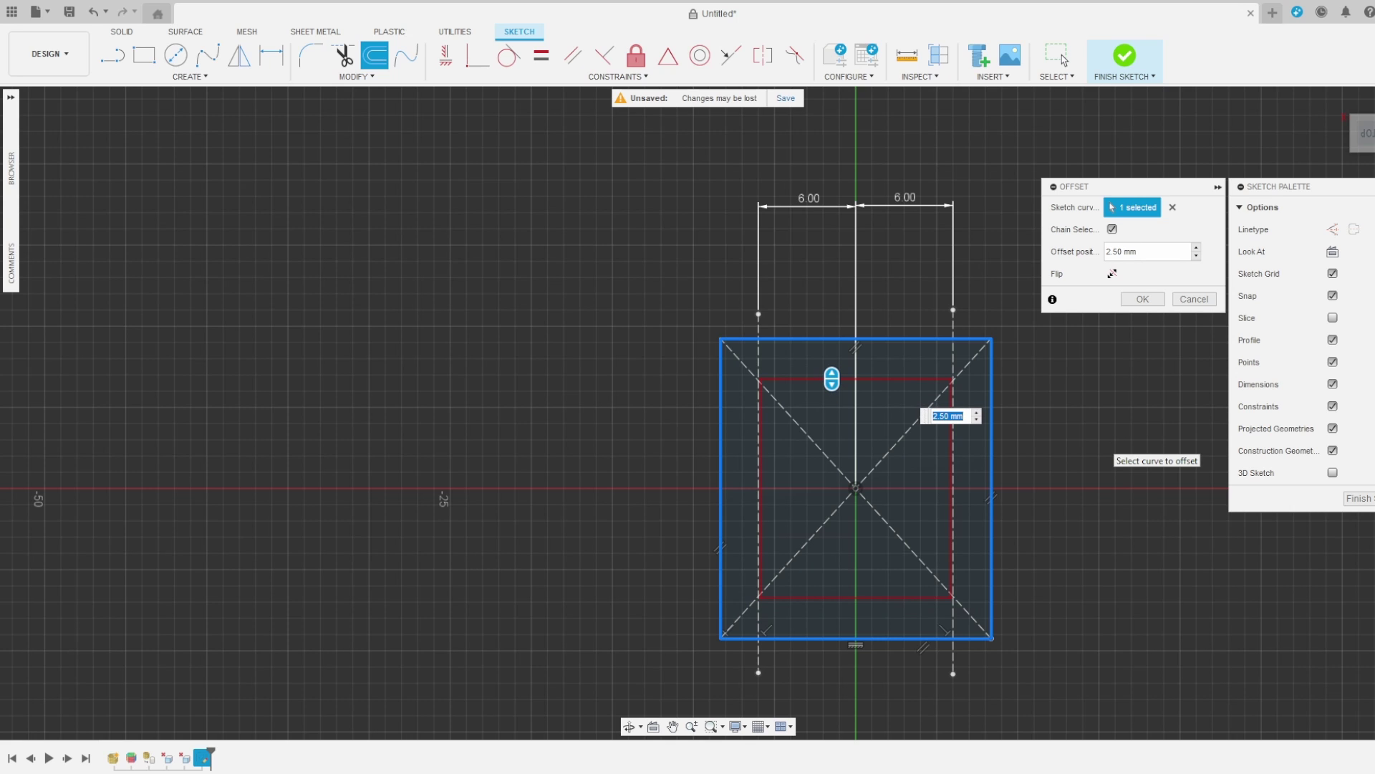
key(Return)
click(1124, 56)
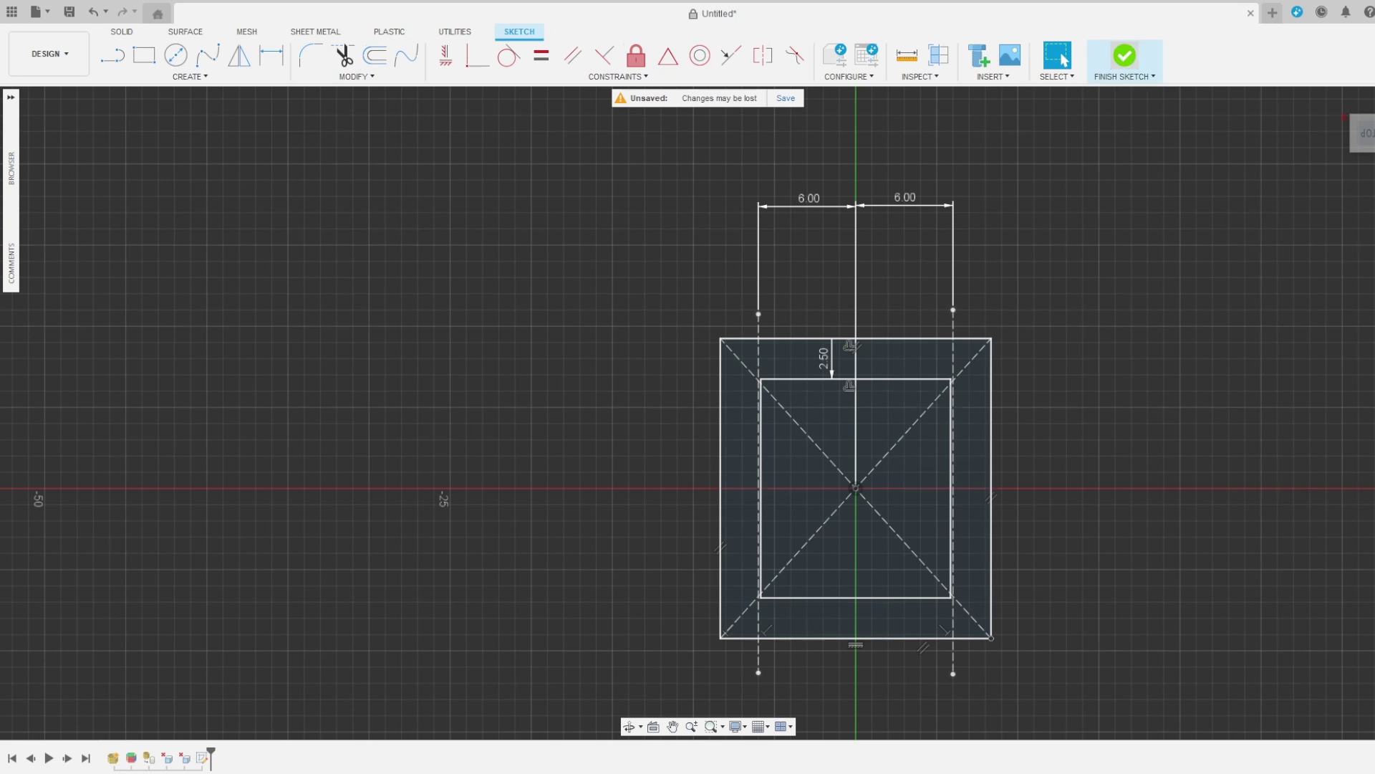
Extrude the inner rectangle 23 mm downward as a cut through the cover.
click(144, 54)
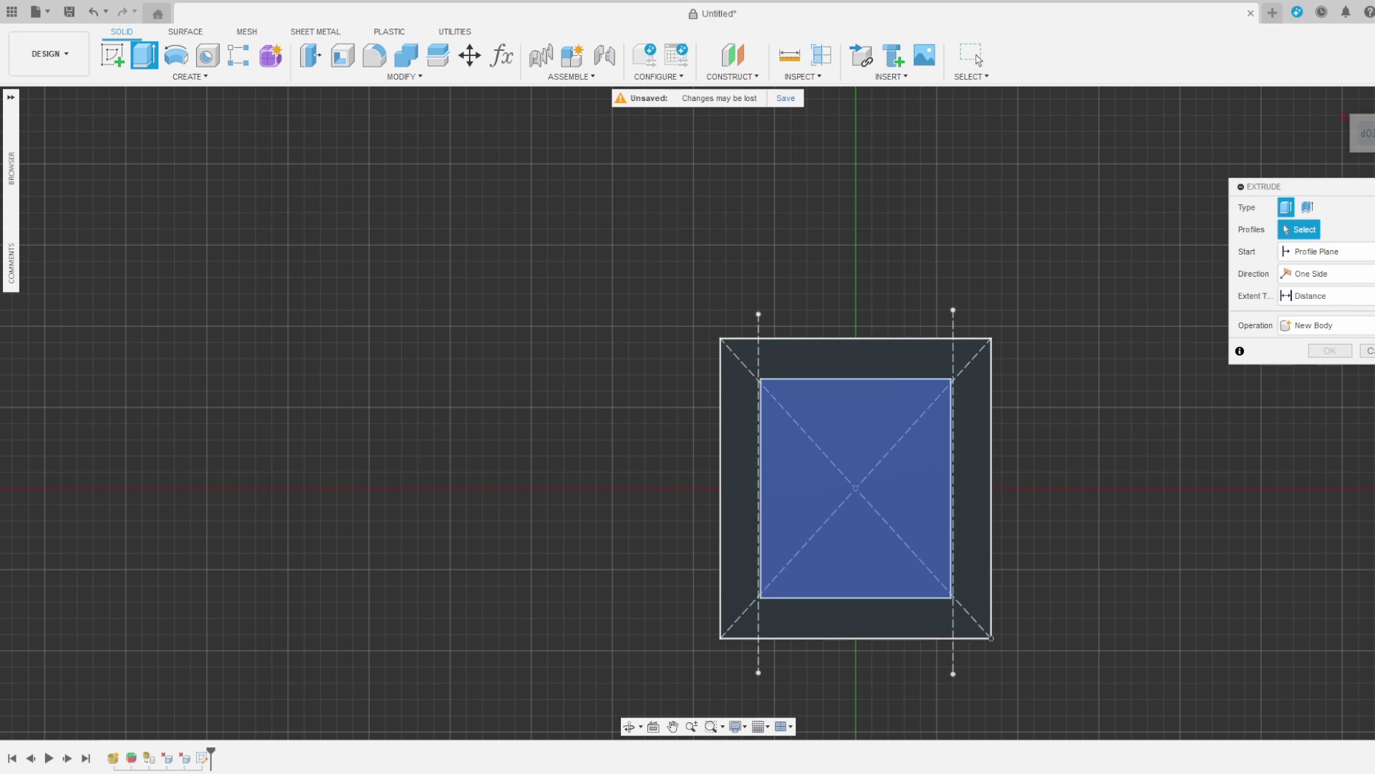
click(856, 488)
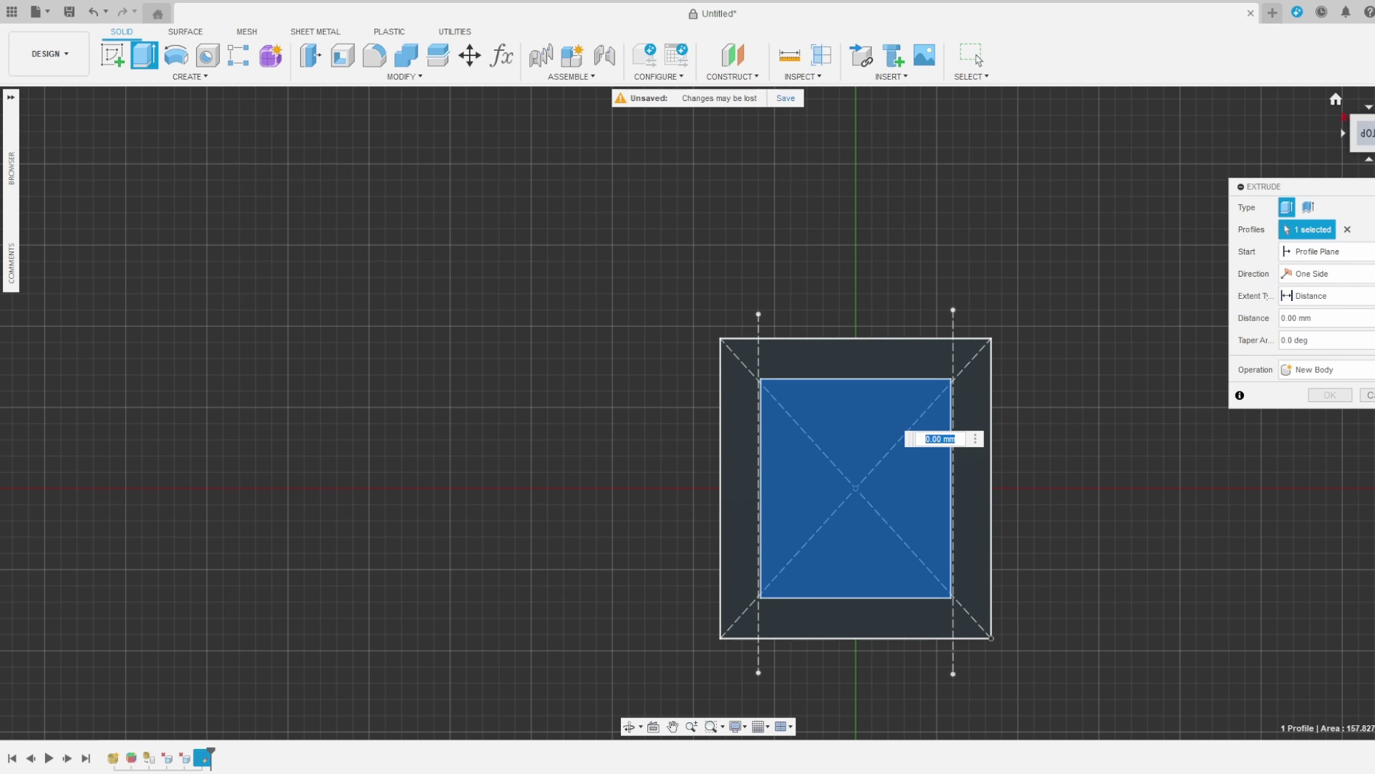
shift+middle_drag(855, 487, 854, 401)
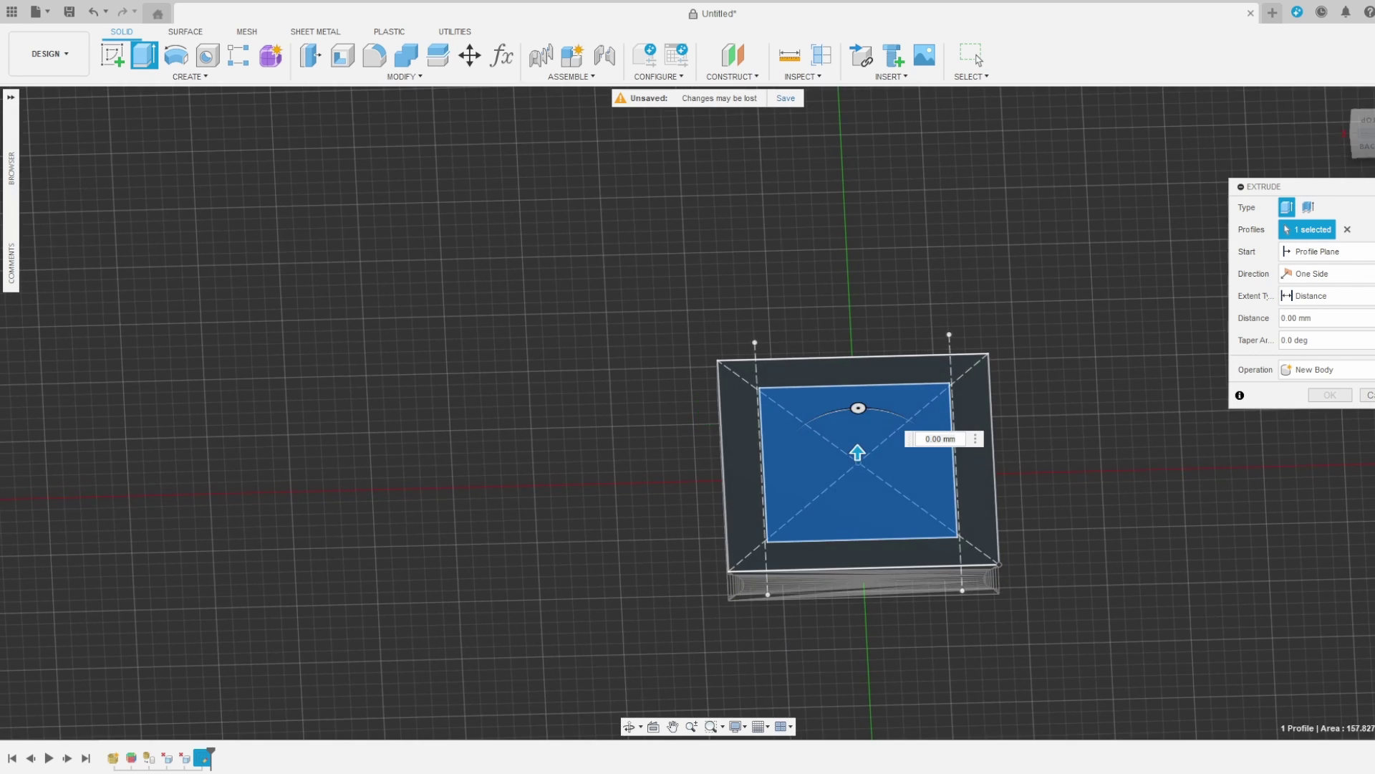
drag(857, 452, 859, 734)
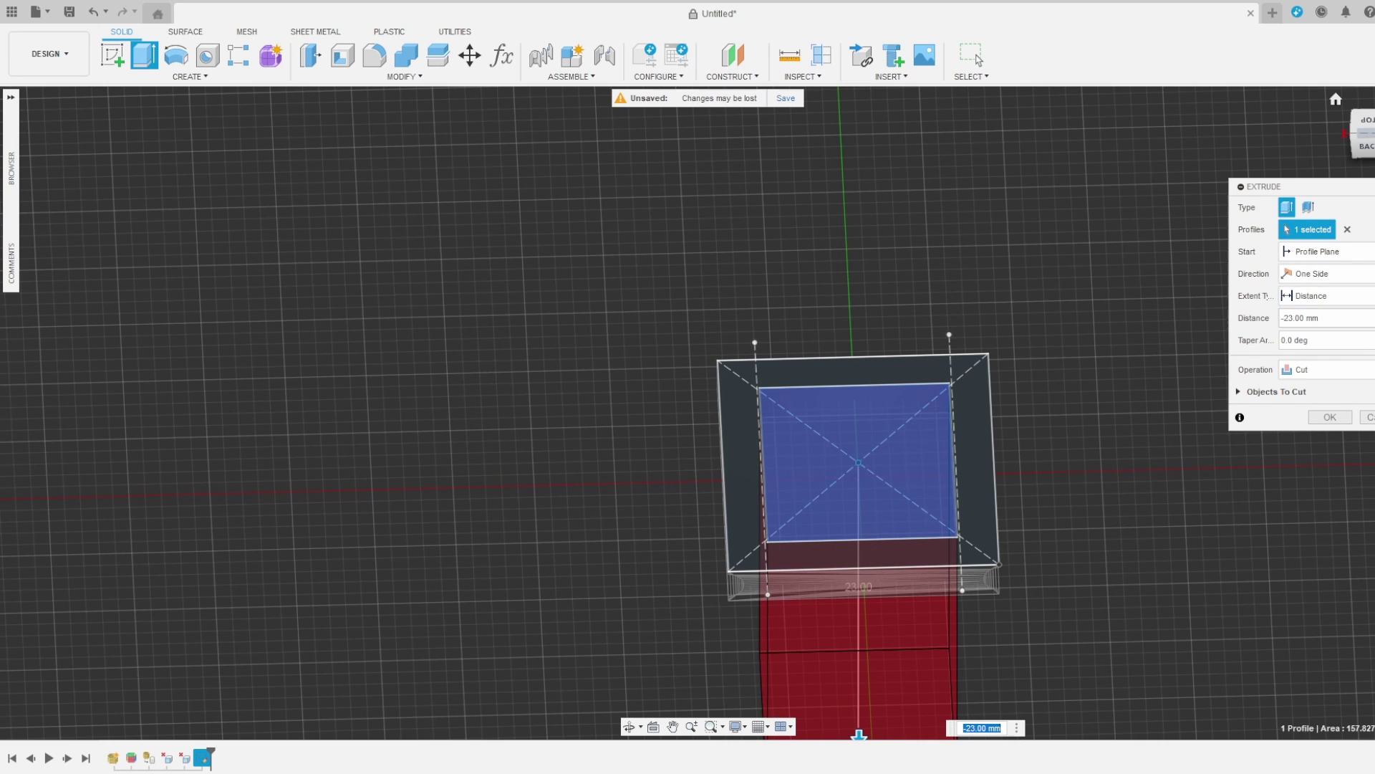
key(Return)
Fillet the four vertical inside corner edges of the rectangular opening with a small constant radius.
key(f)
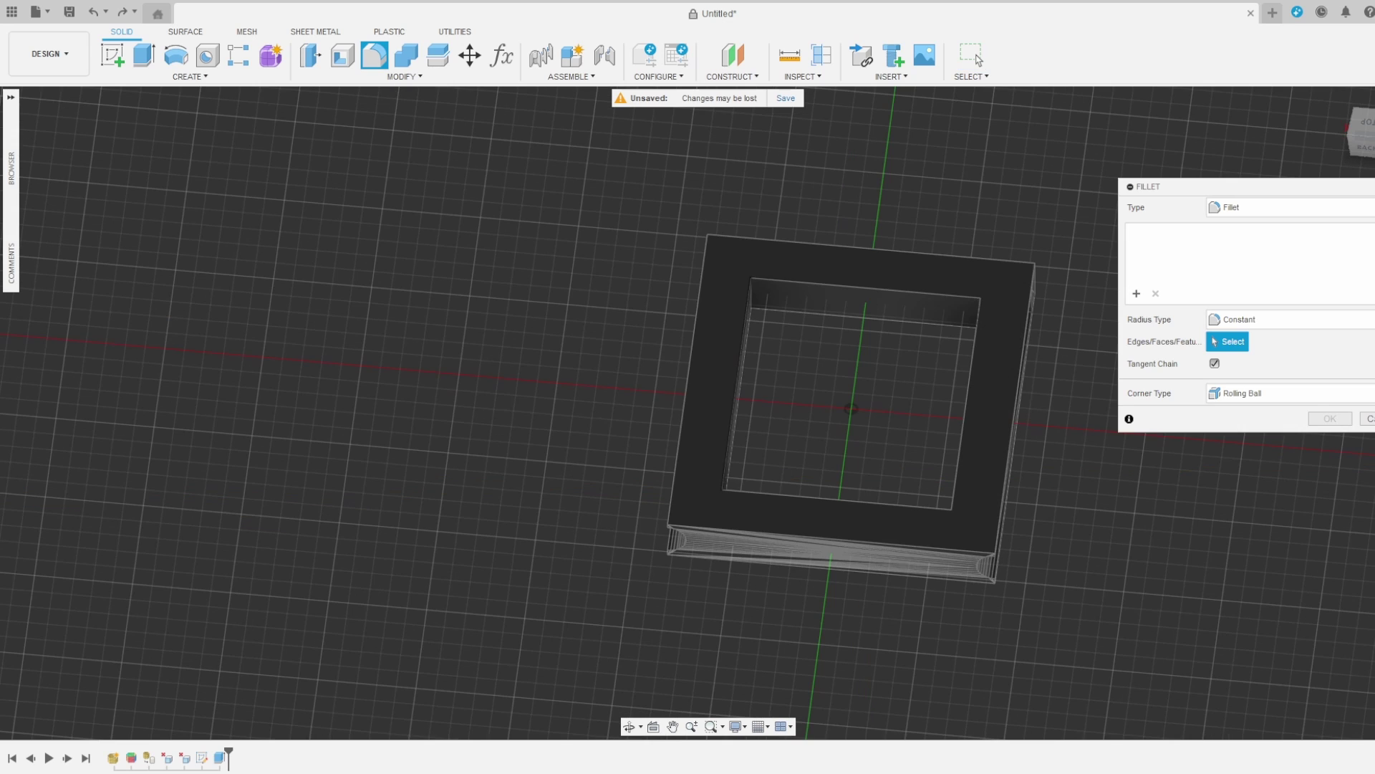
click(750, 293)
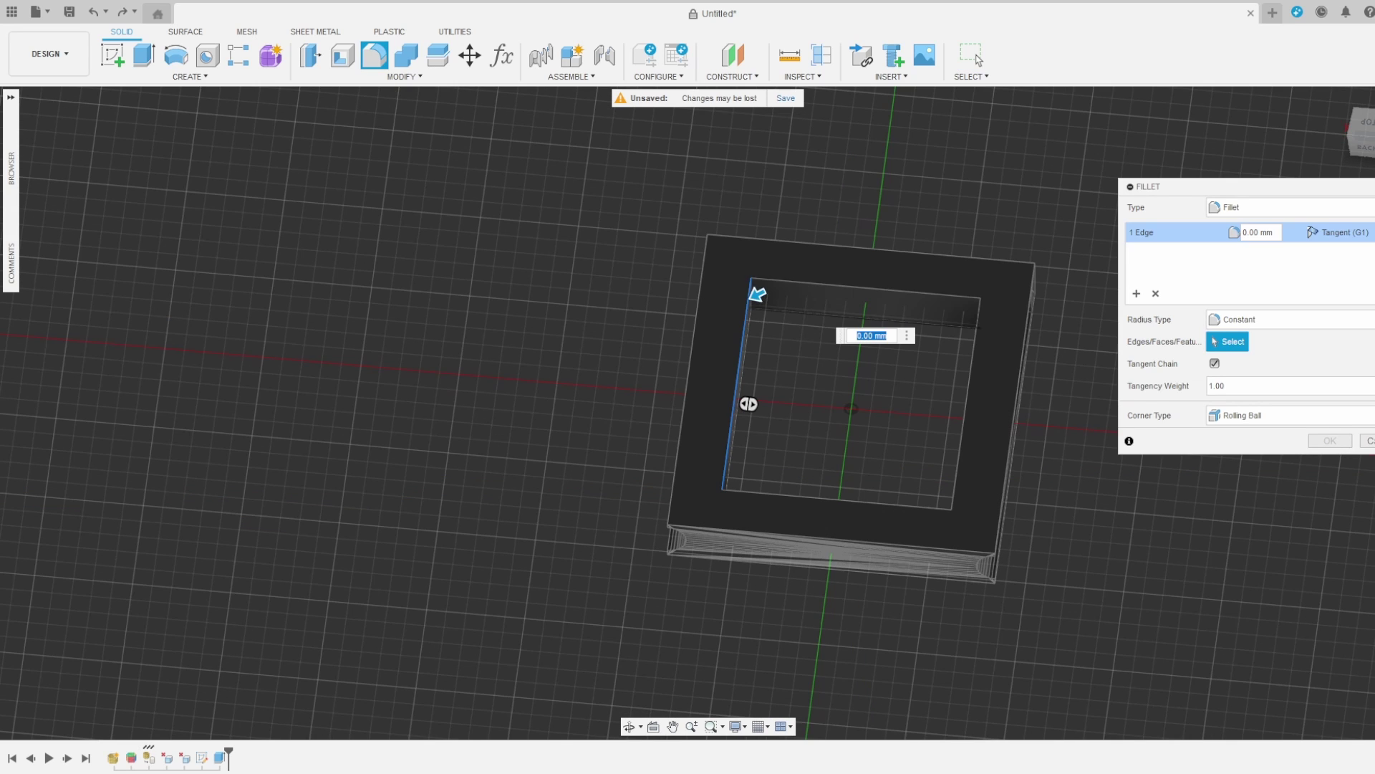
click(749, 293)
scroll(761, 297, up, 5)
click(752, 295)
scroll(785, 336, down, 4)
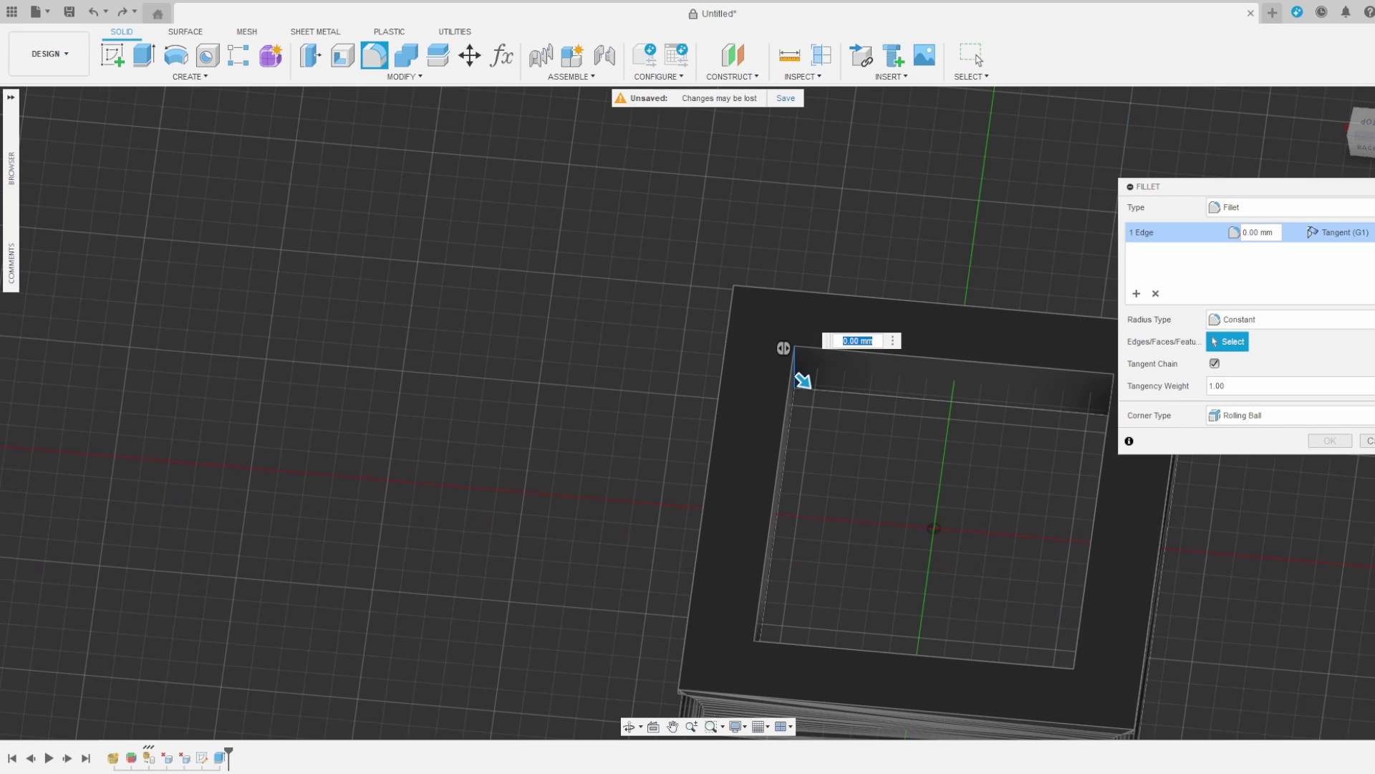
scroll(689, 487, down, 1)
shift+middle_drag(689, 487, 860, 495)
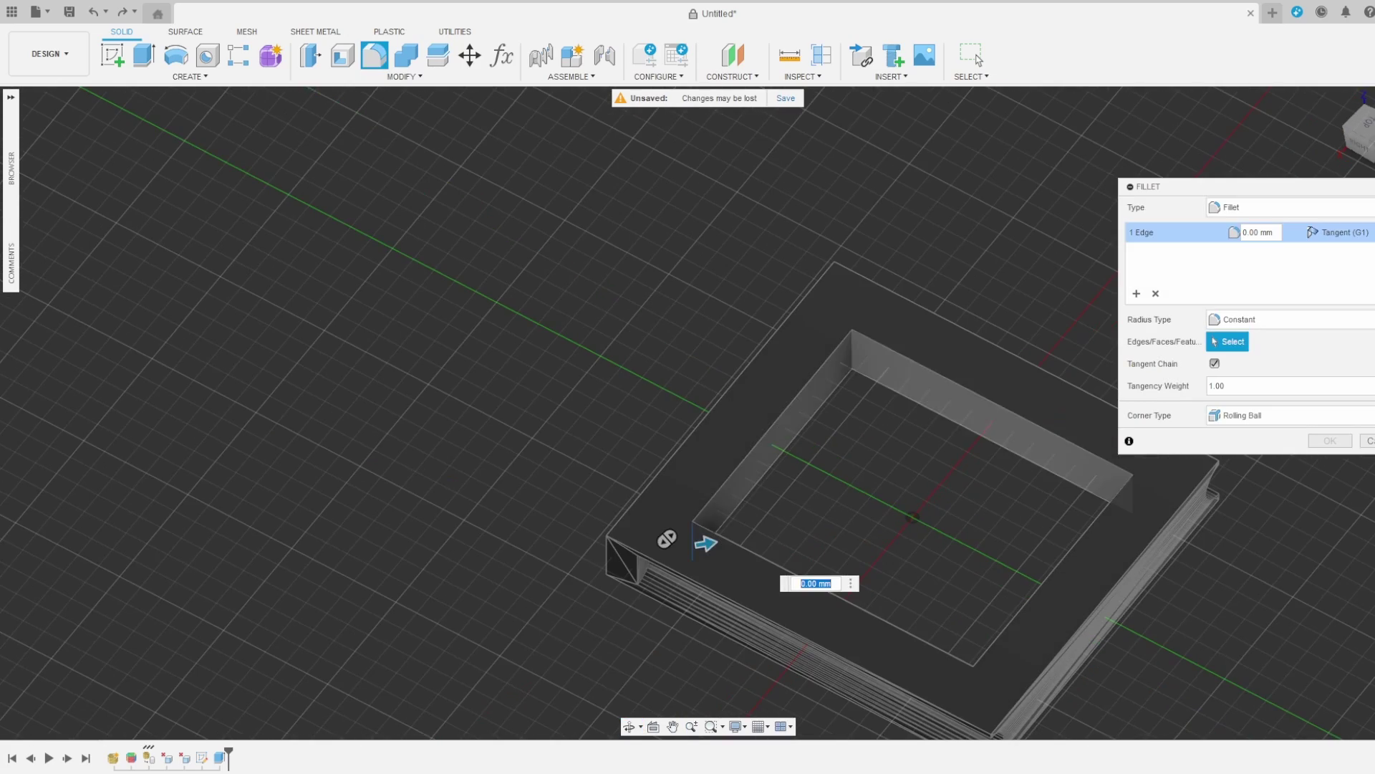
click(852, 350)
shift+middle_drag(852, 350, 1017, 344)
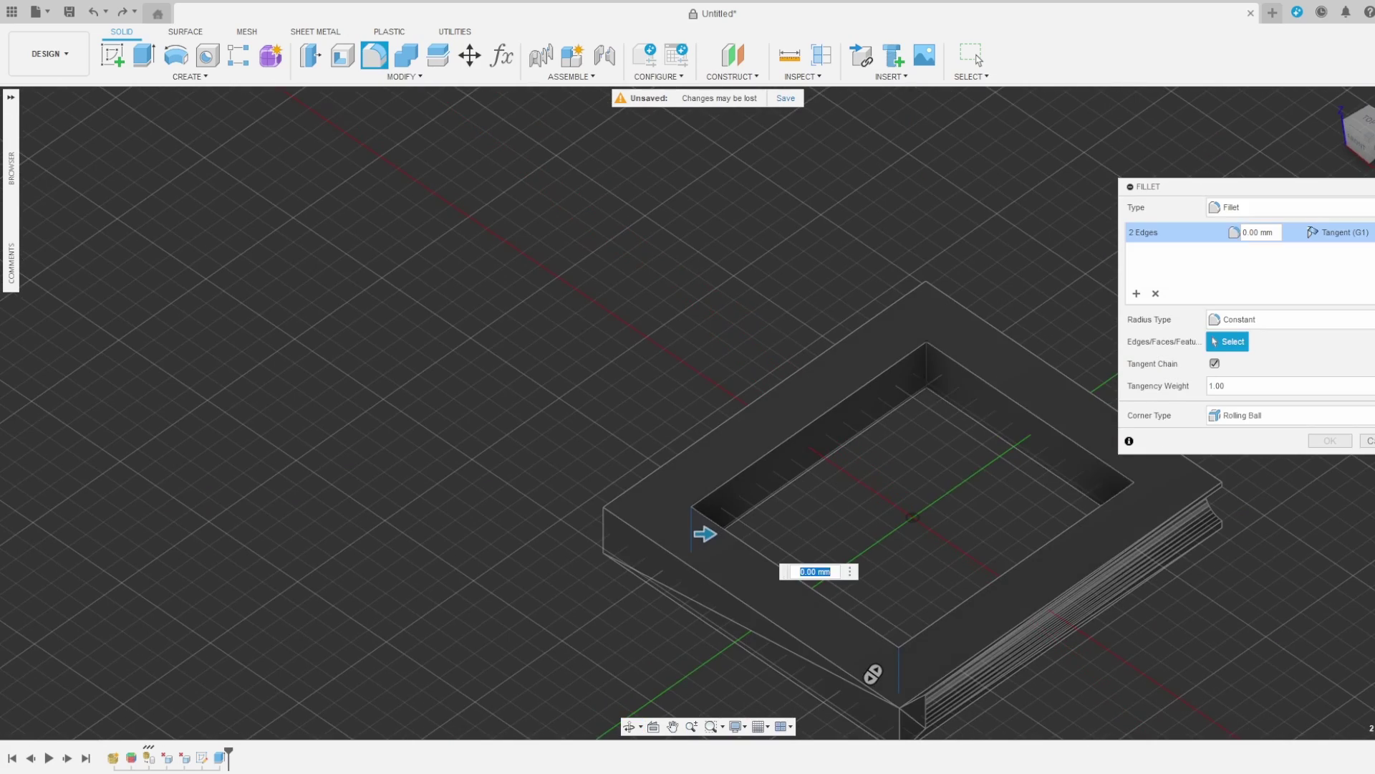
click(927, 366)
shift+middle_drag(927, 365, 759, 367)
click(966, 383)
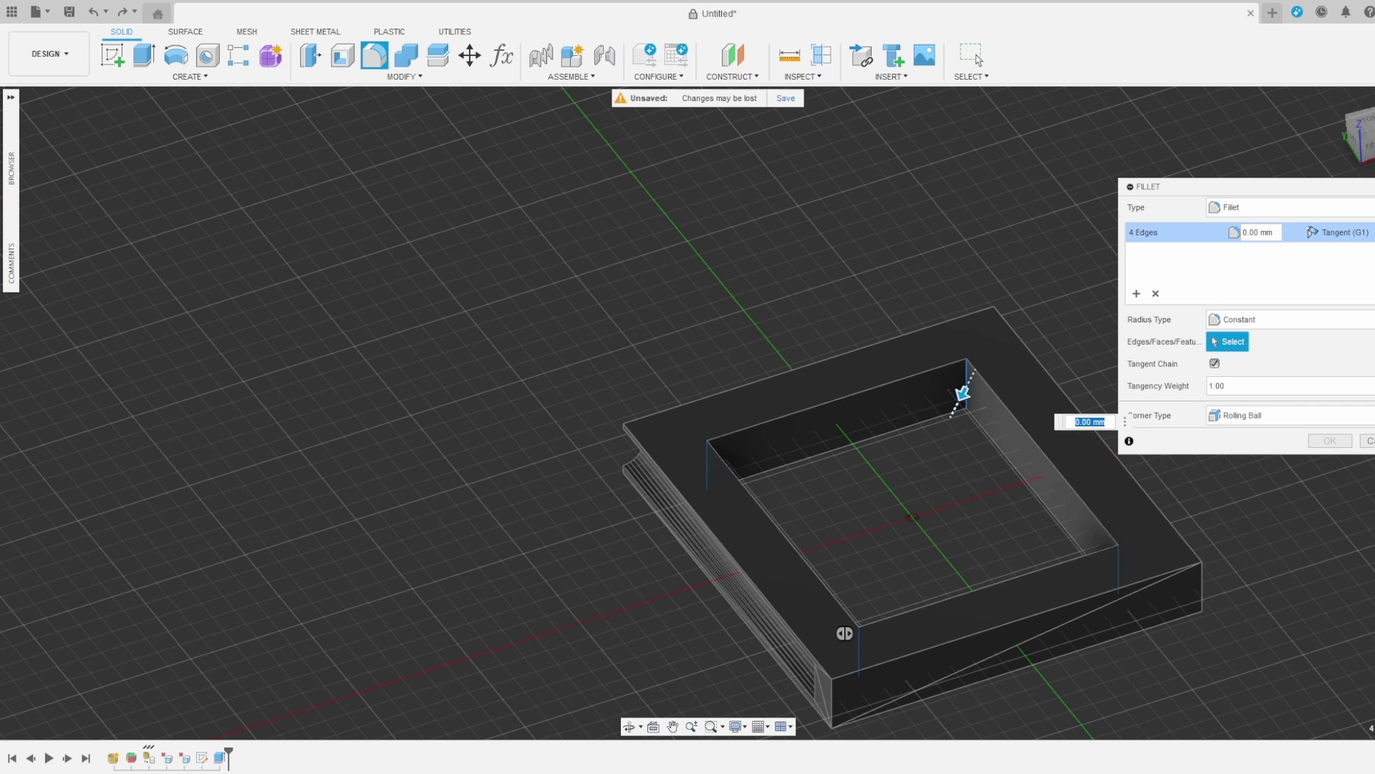
drag(963, 393, 958, 402)
click(1330, 441)
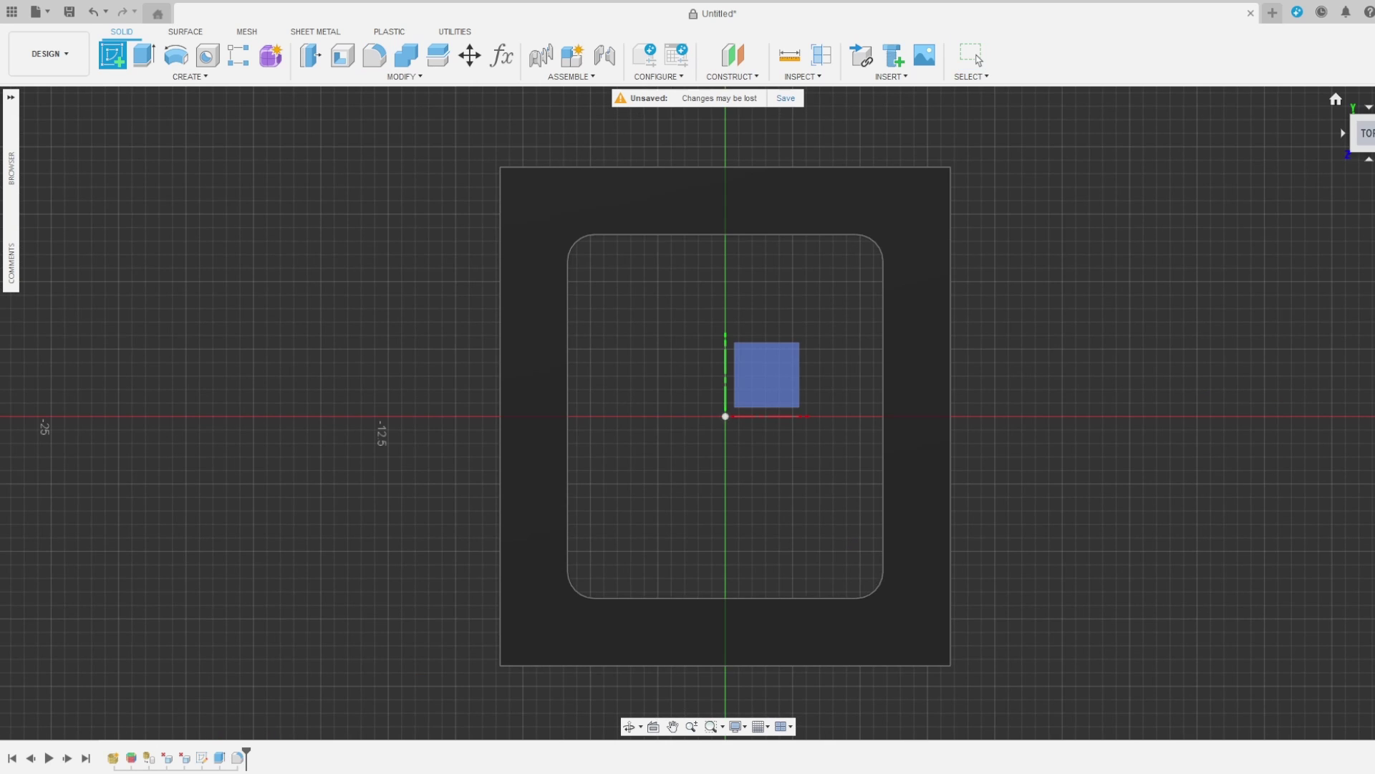
Start a sketch on the vertical front plane through the origin and project all the edges of the opening's rounded top outline.
click(1368, 159)
click(767, 405)
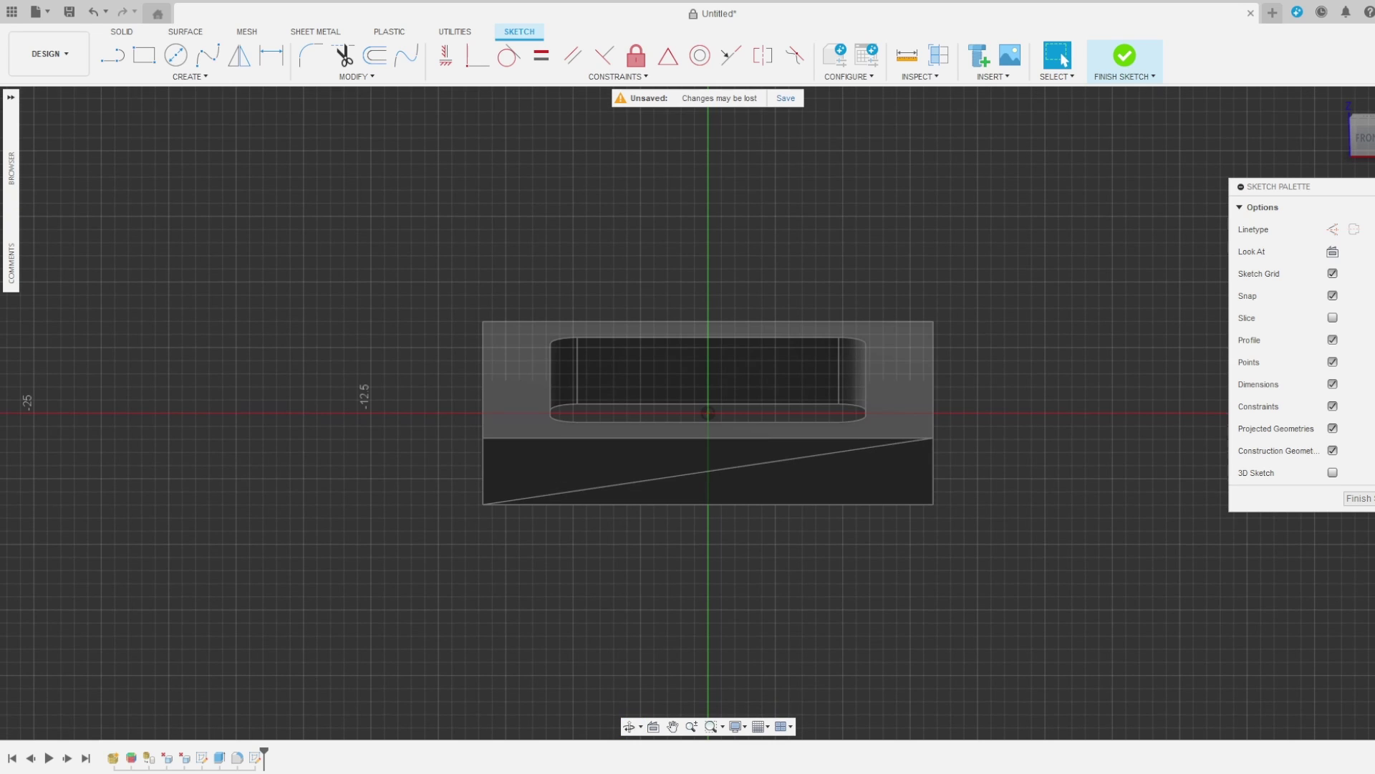
key(p)
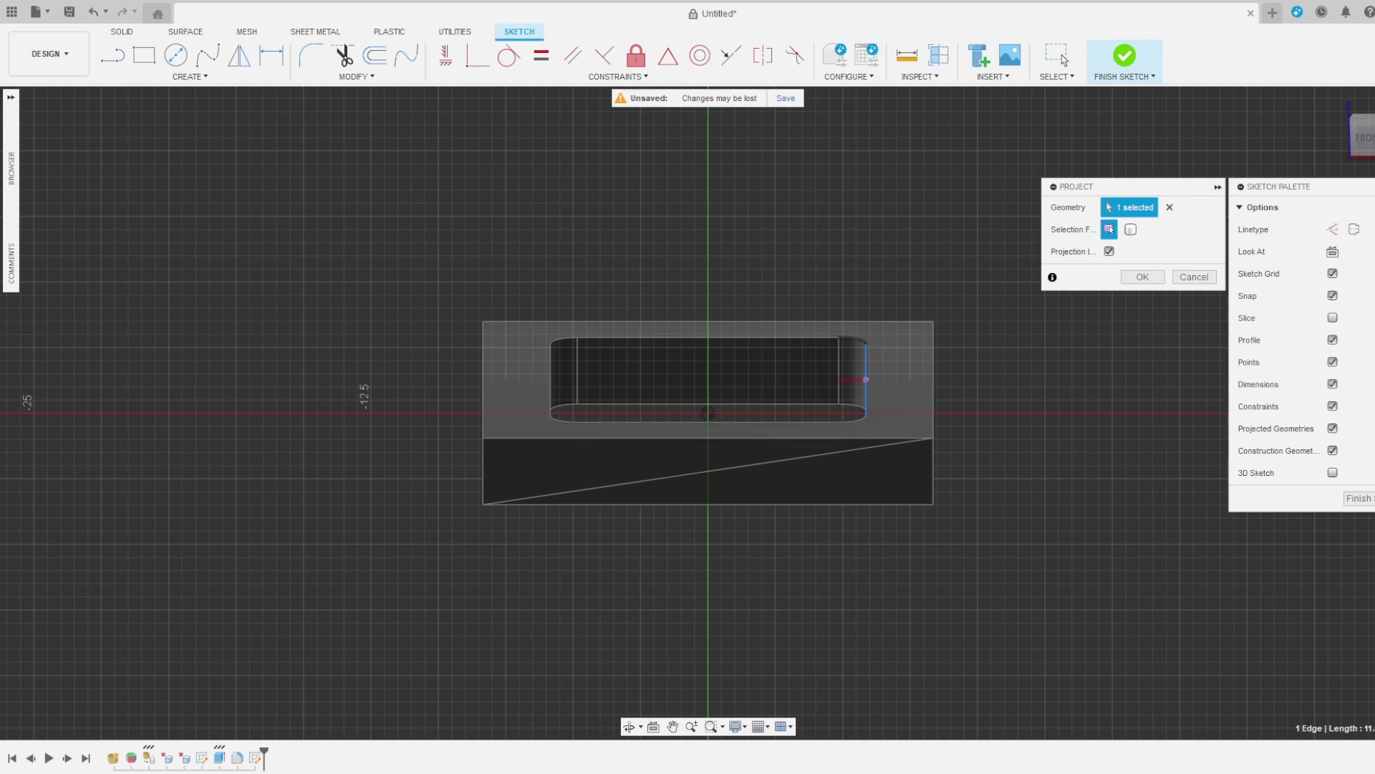
scroll(856, 342, up, 4)
click(604, 334)
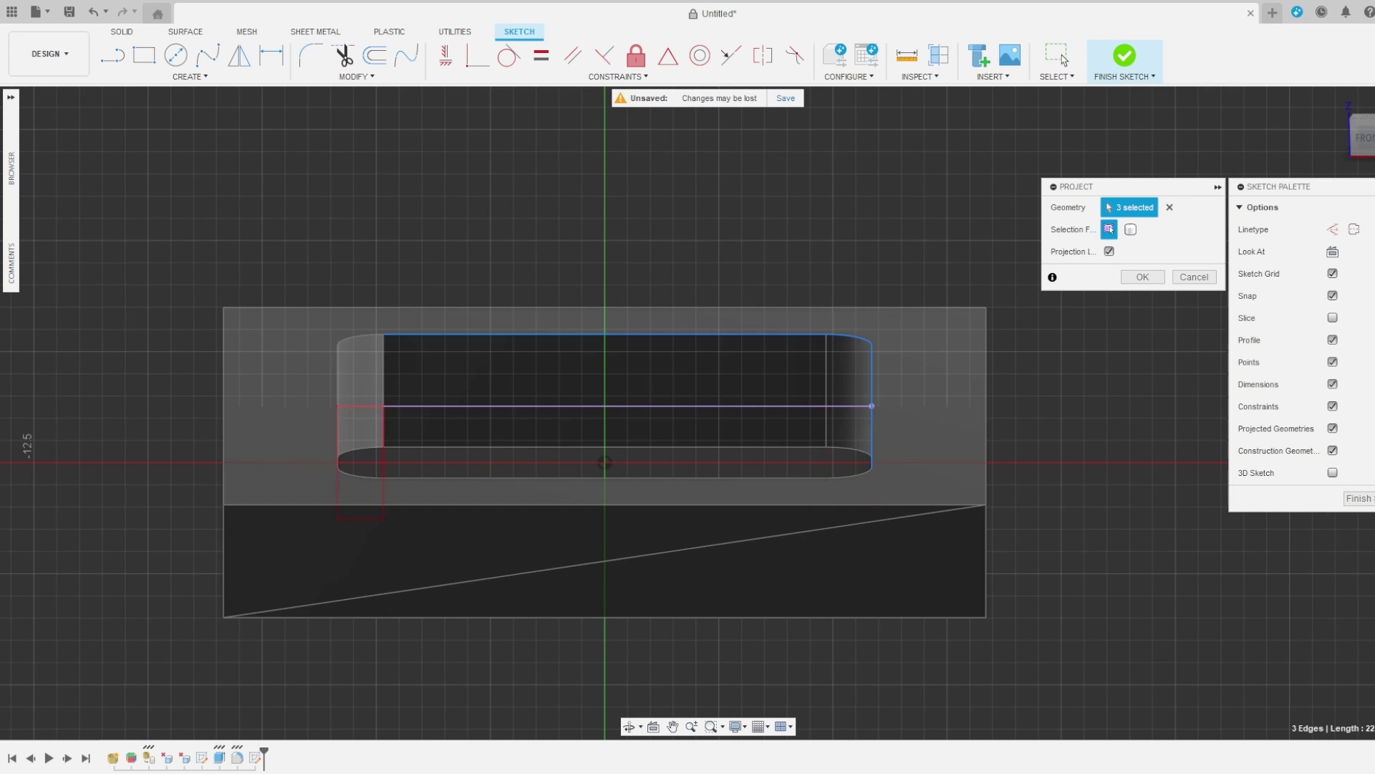
click(358, 336)
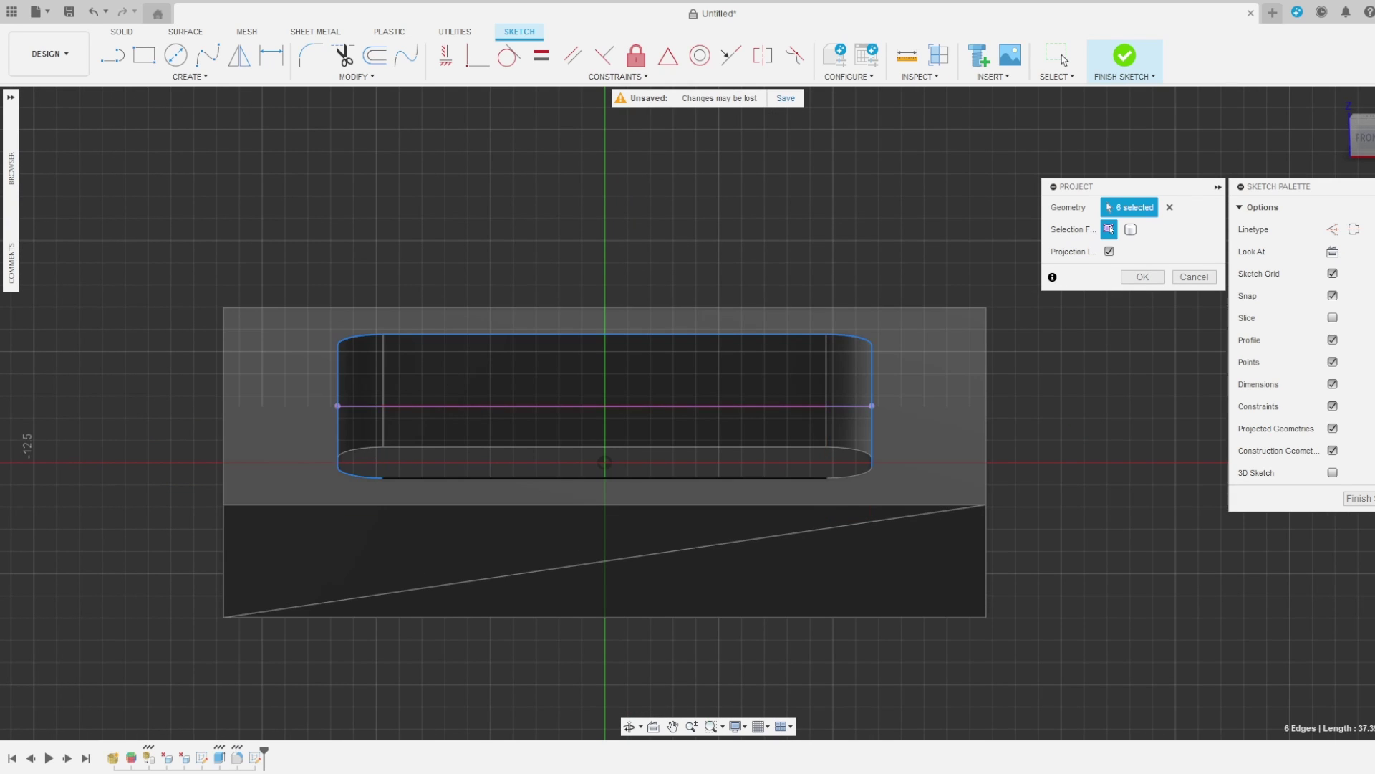
click(604, 477)
click(872, 467)
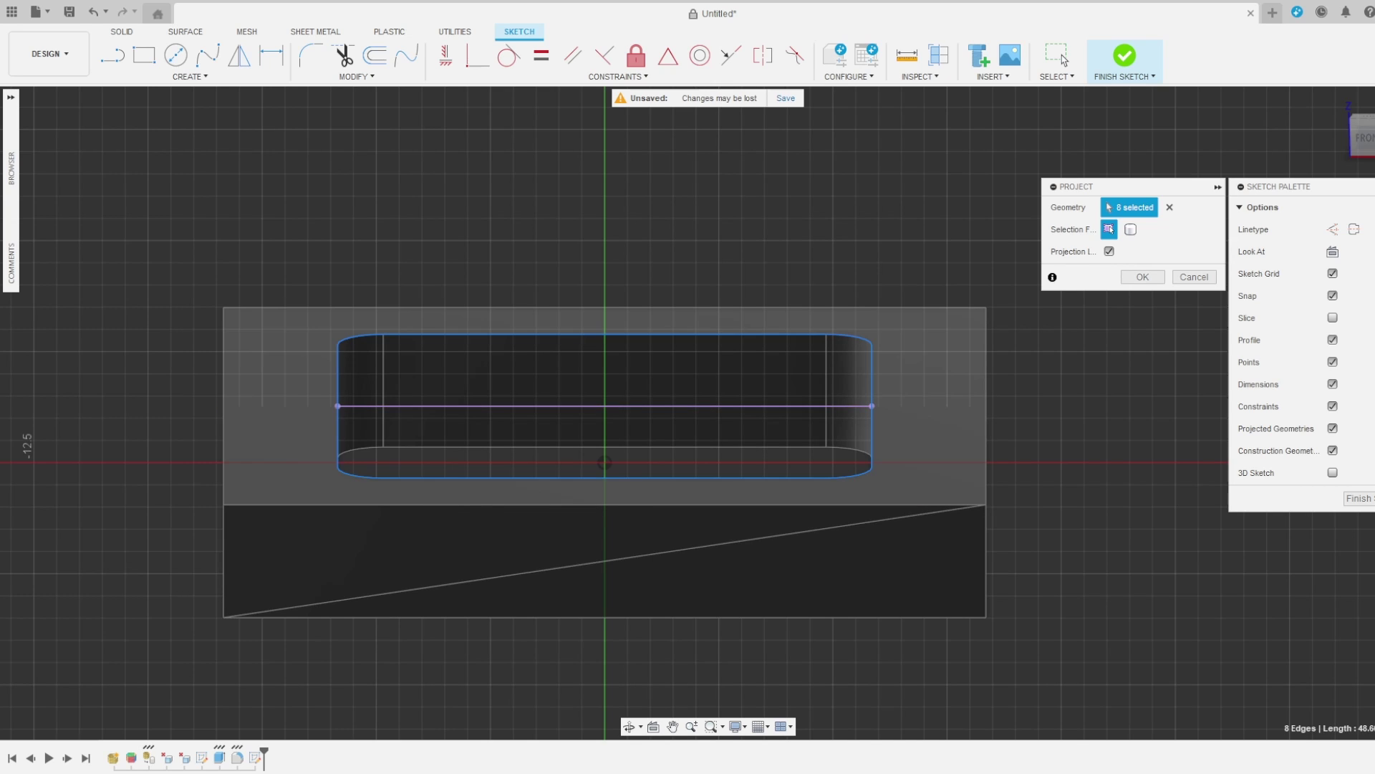
key(Return)
Draw a closed five-line funnel wall profile starting at the right end of the projected line, rising vertically and then slanting outward.
key(l)
click(872, 405)
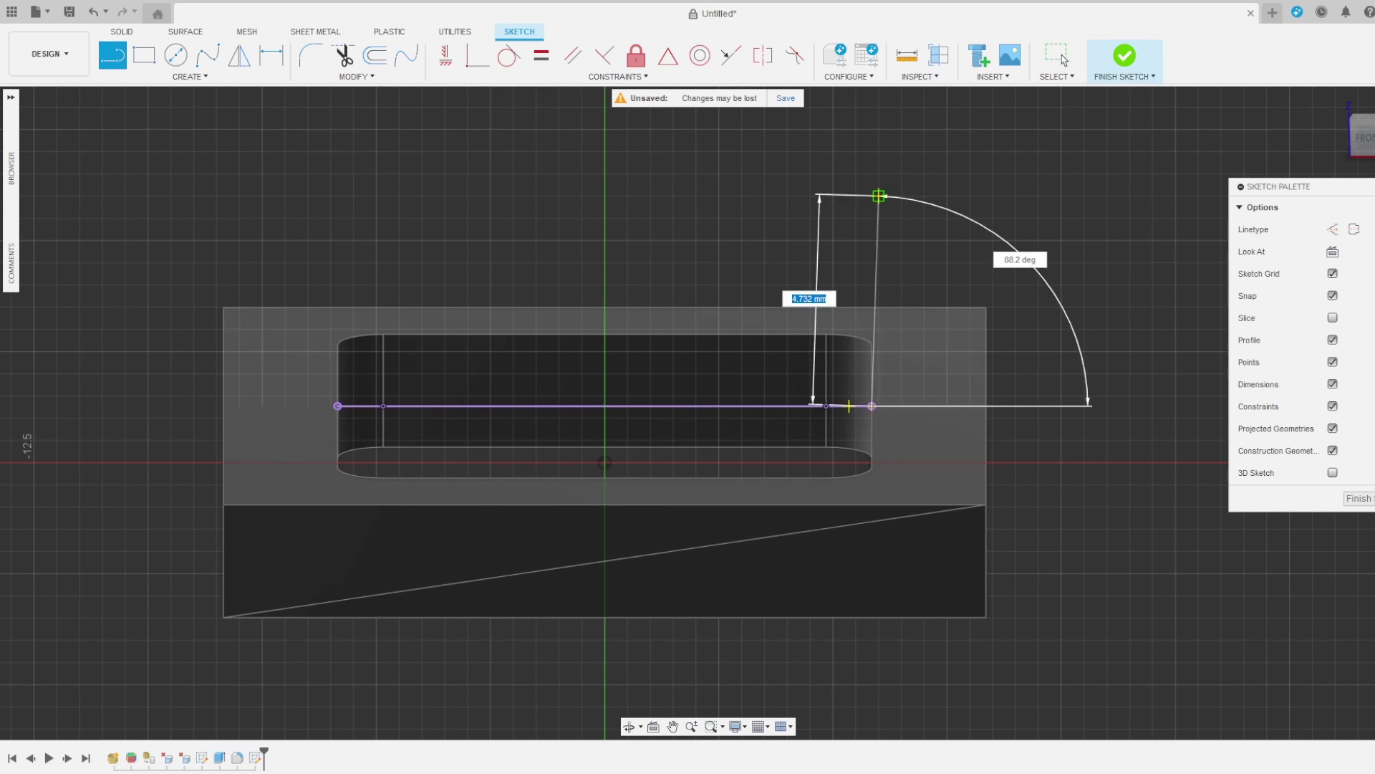
click(871, 195)
click(962, 105)
click(1061, 106)
click(979, 405)
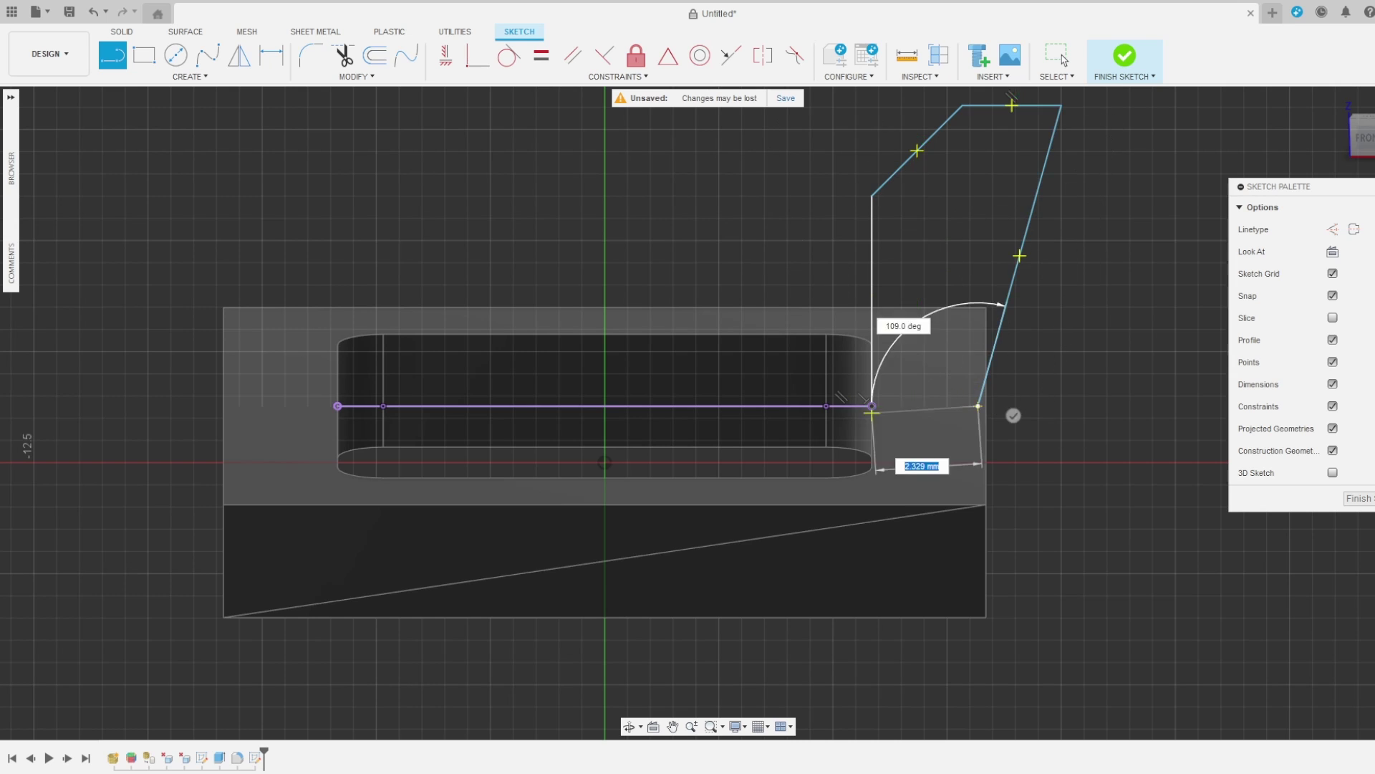
click(871, 406)
Dimension the bottom edge of the wall profile as 2.5 mm.
shift+middle_drag(871, 405, 487, 141)
click(923, 421)
click(927, 475)
text(2.5)
key(Return)
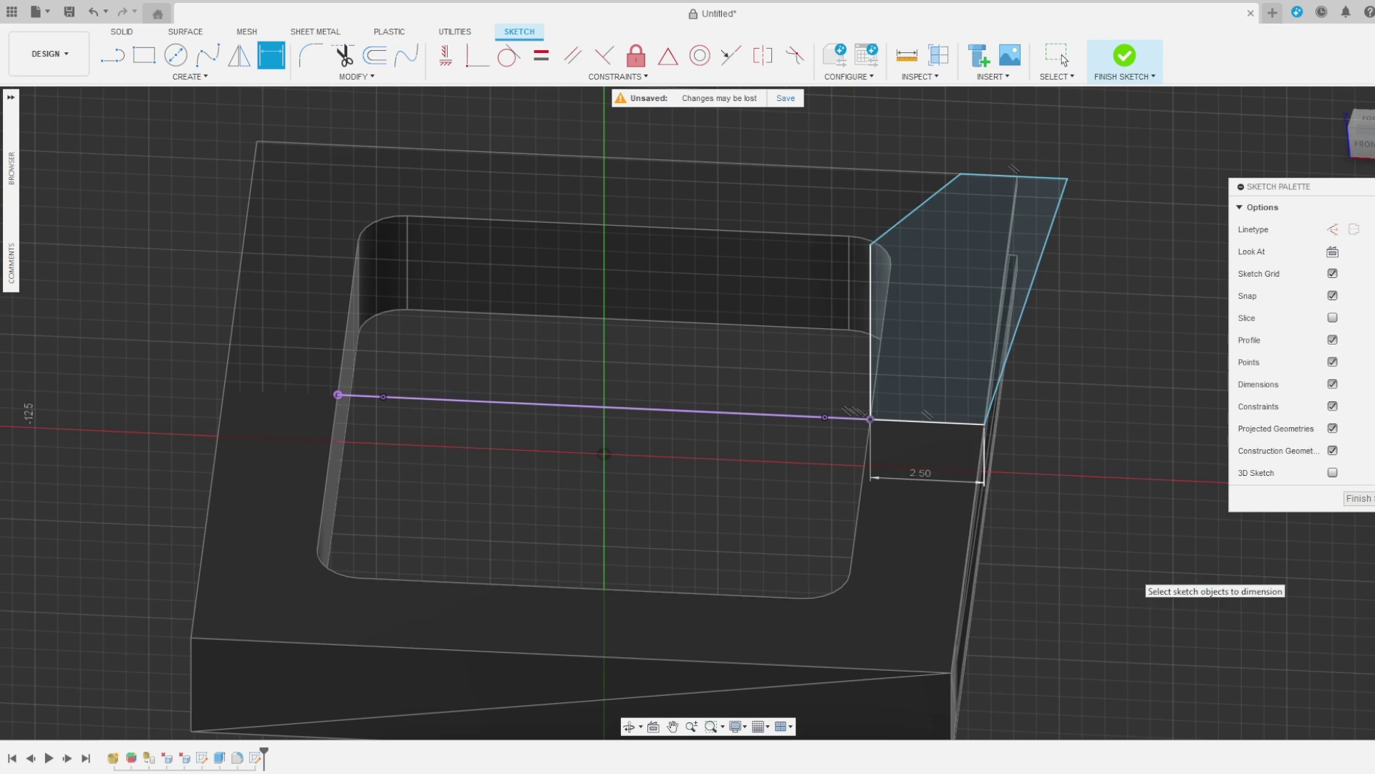
Dimension the length of the wall profile's horizontal top edge.
shift+middle_drag(1139, 579, 982, 406)
scroll(982, 406, down, 3)
click(1364, 140)
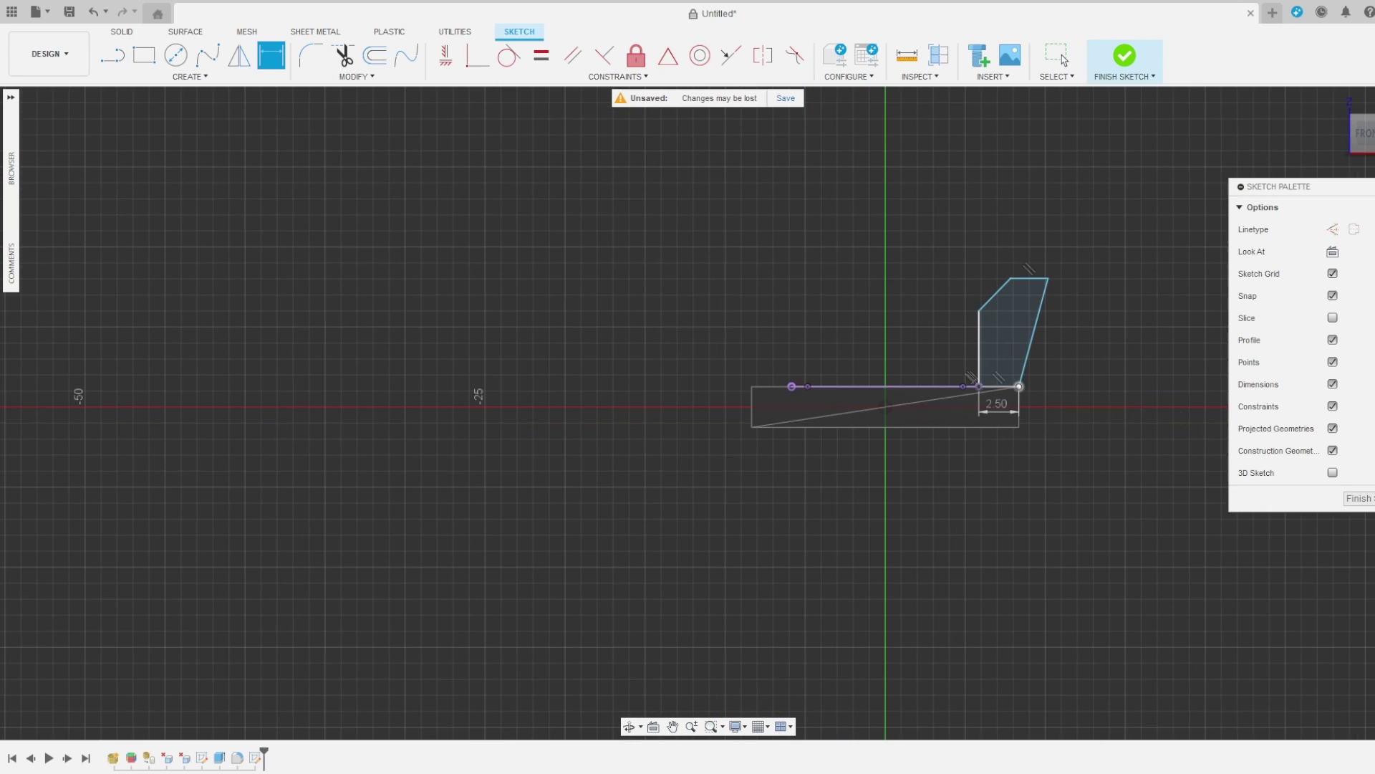
click(1029, 278)
click(1051, 141)
text(2.3417265024)
key(Return)
Dimension the vertical distance from the profile's lower inner corner to its top edge as 20 mm.
click(1010, 278)
click(978, 386)
click(719, 324)
text(20)
key(Return)
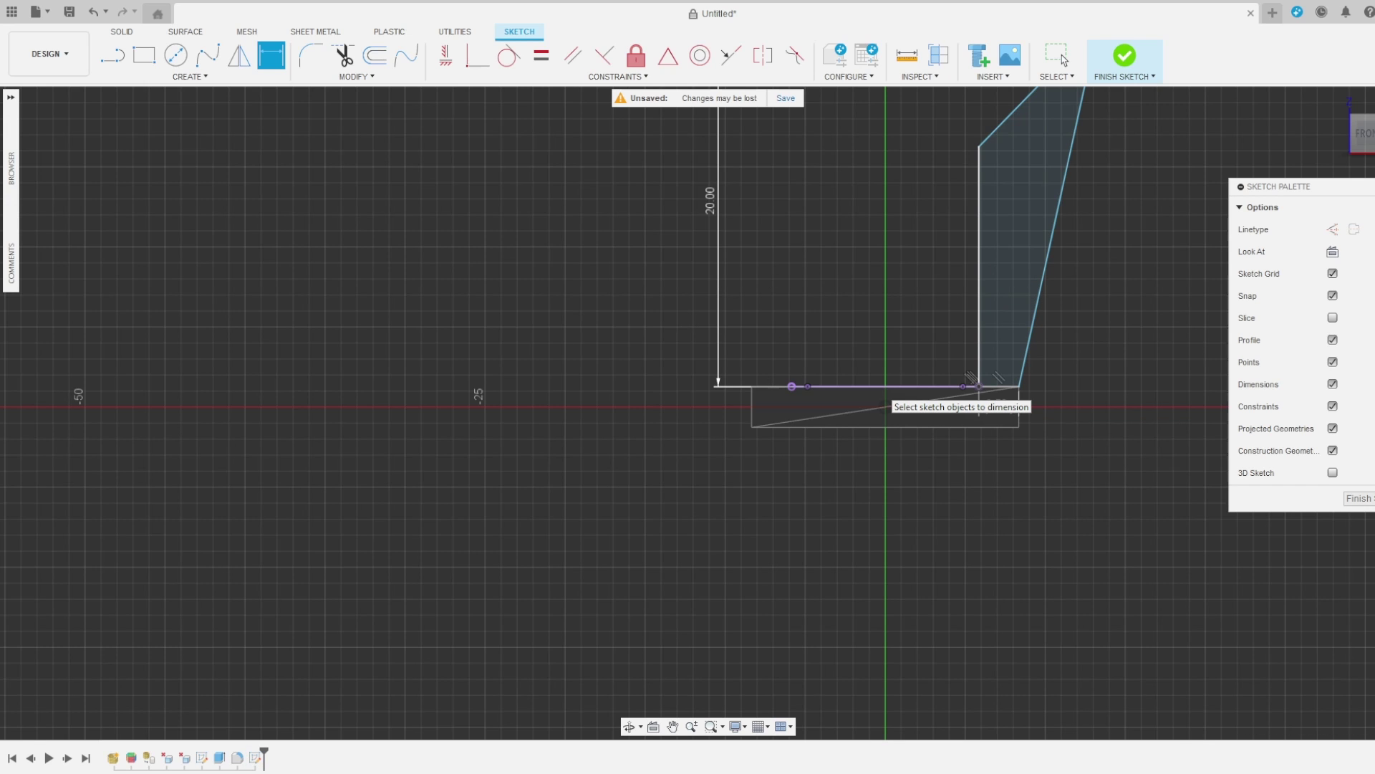
Set the wall profile's height dimension to 40 mm.
scroll(706, 385, down, 1)
double_click(710, 247)
text(40)
key(Return)
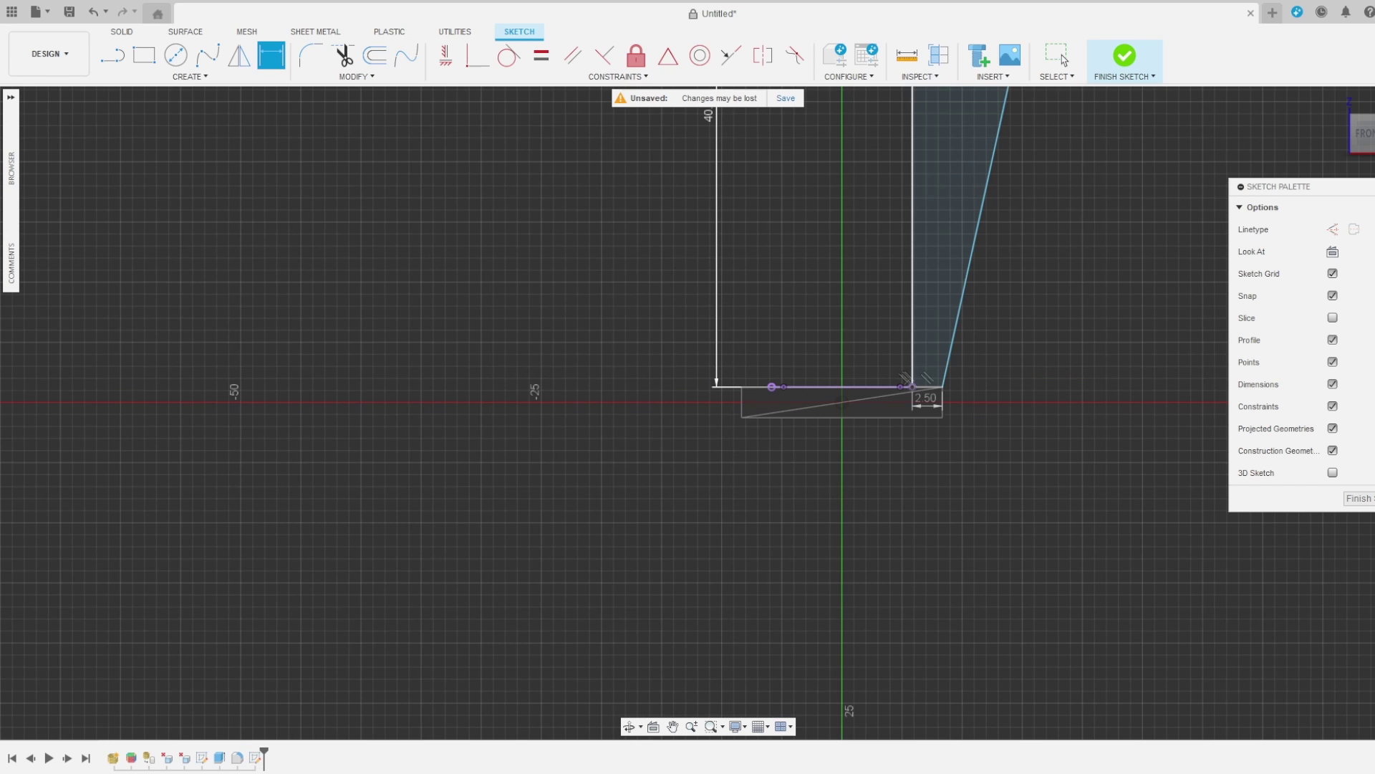
Dimension the outer slanted line at 50° to the base and the inner vertical line as 2 mm, closing the sketch.
click(929, 386)
click(964, 290)
click(1032, 368)
text(4550)
key(Return)
scroll(995, 359, up, 5)
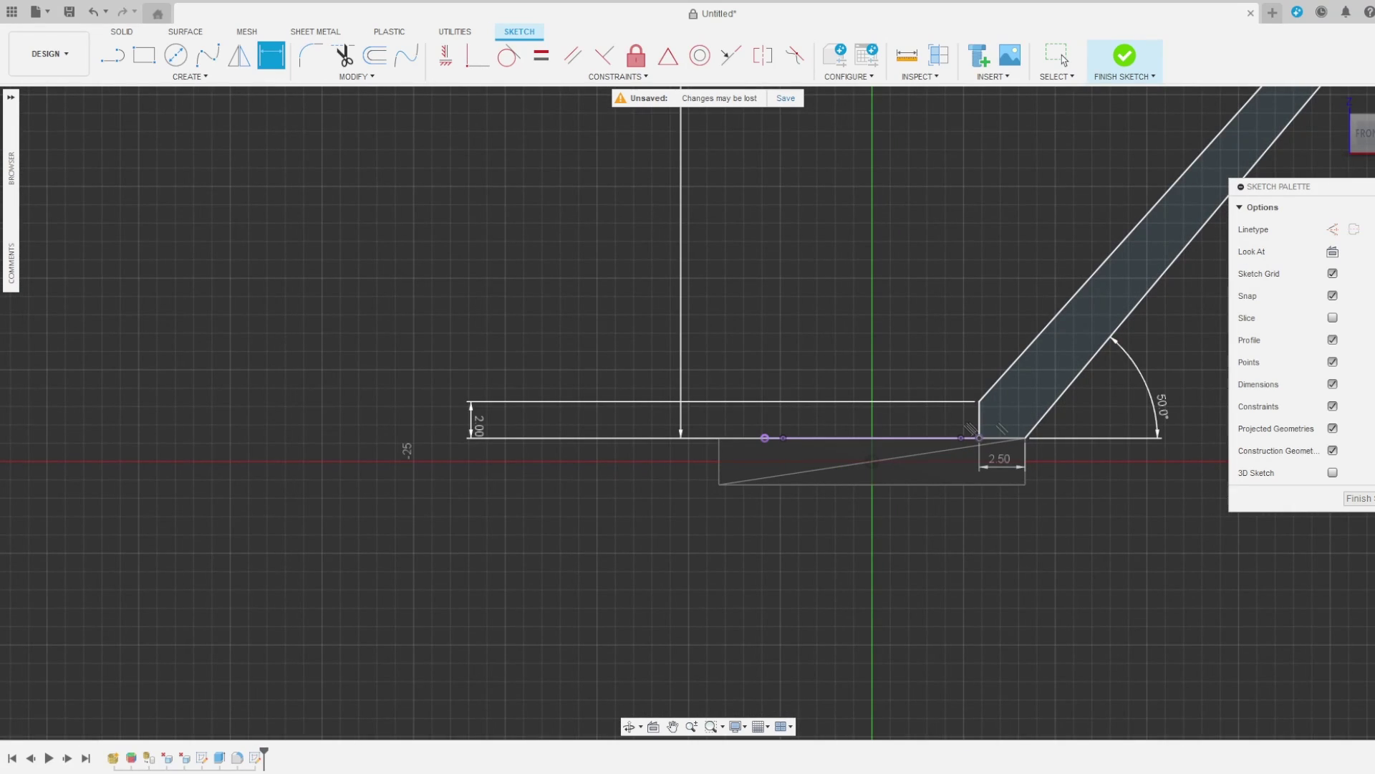
click(1358, 498)
Sweep the wall profile along the opening's rounded top edge as a single path, perpendicular and joined to the cover.
scroll(1158, 530, down, 3)
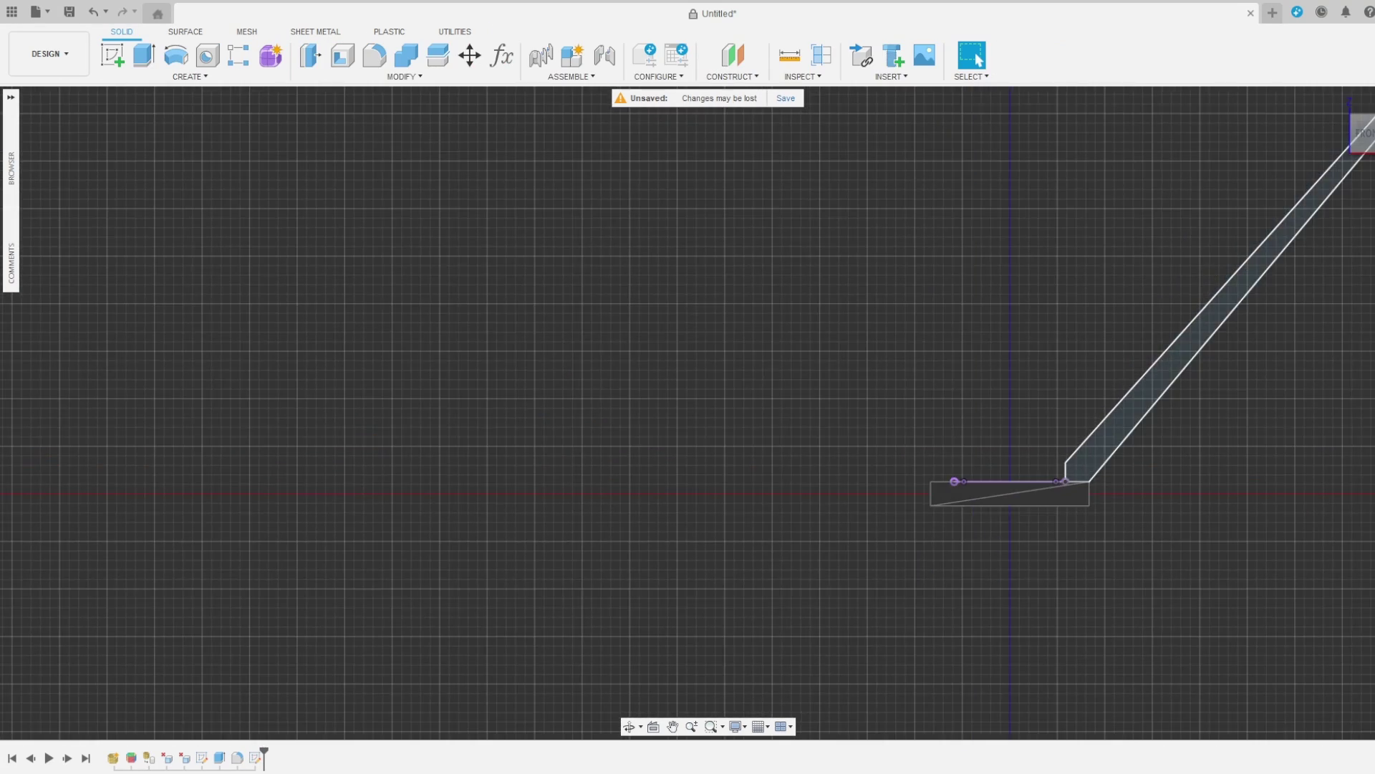
drag(1365, 133, 1354, 189)
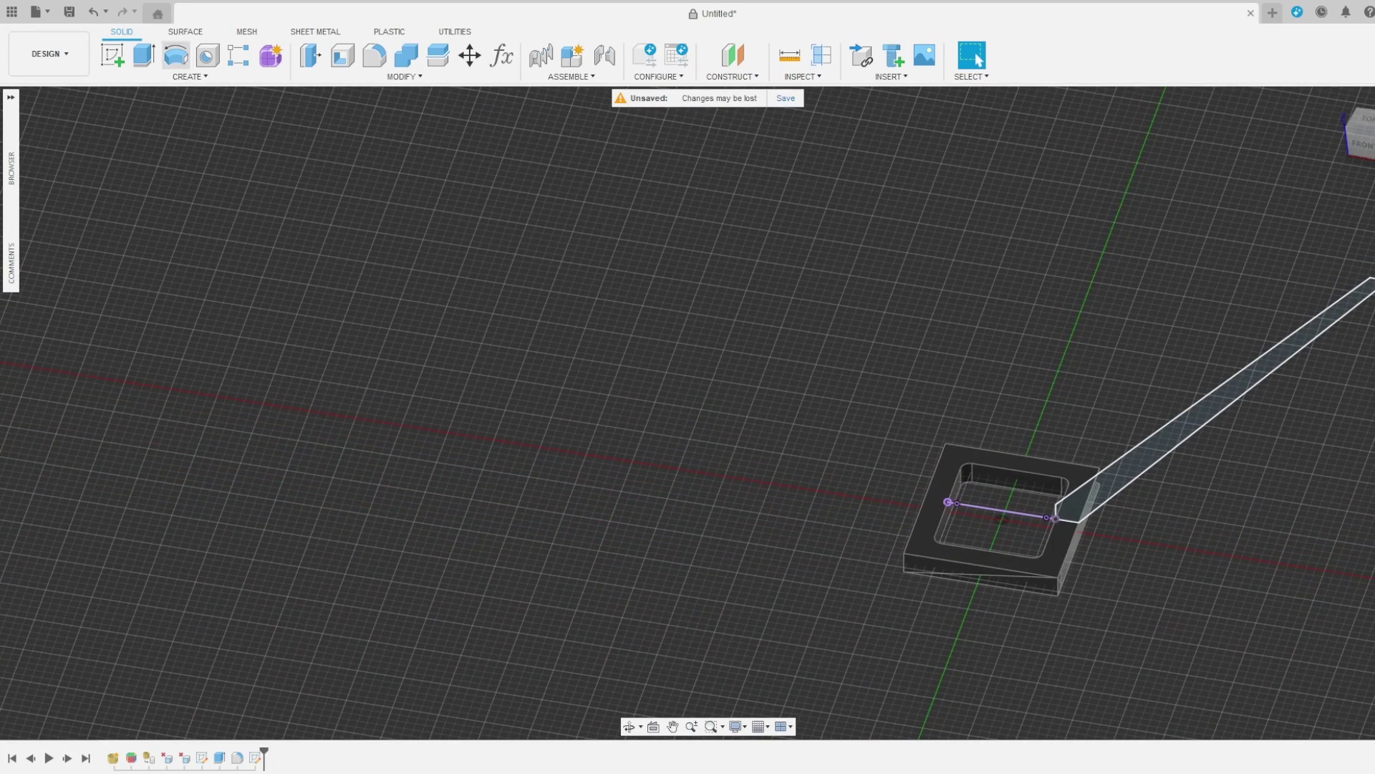
click(190, 76)
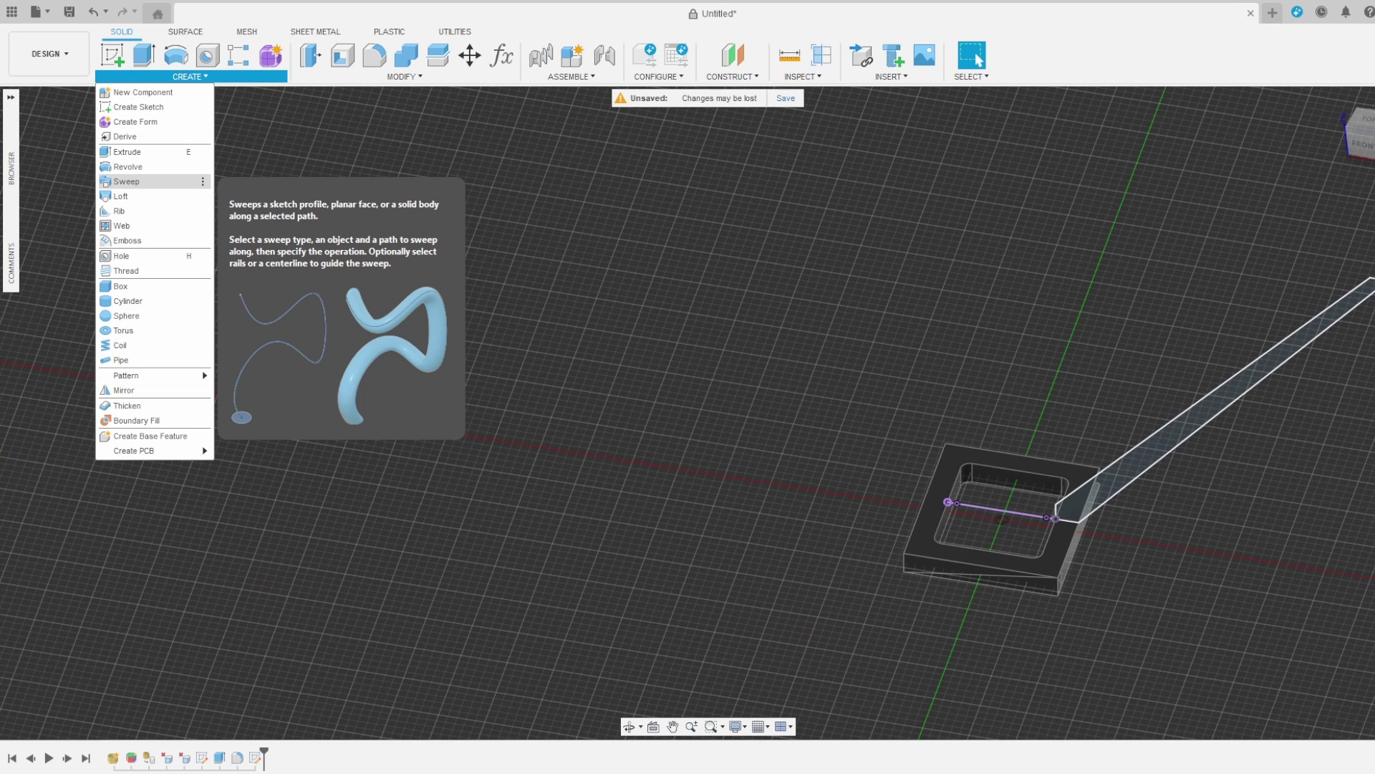
click(136, 181)
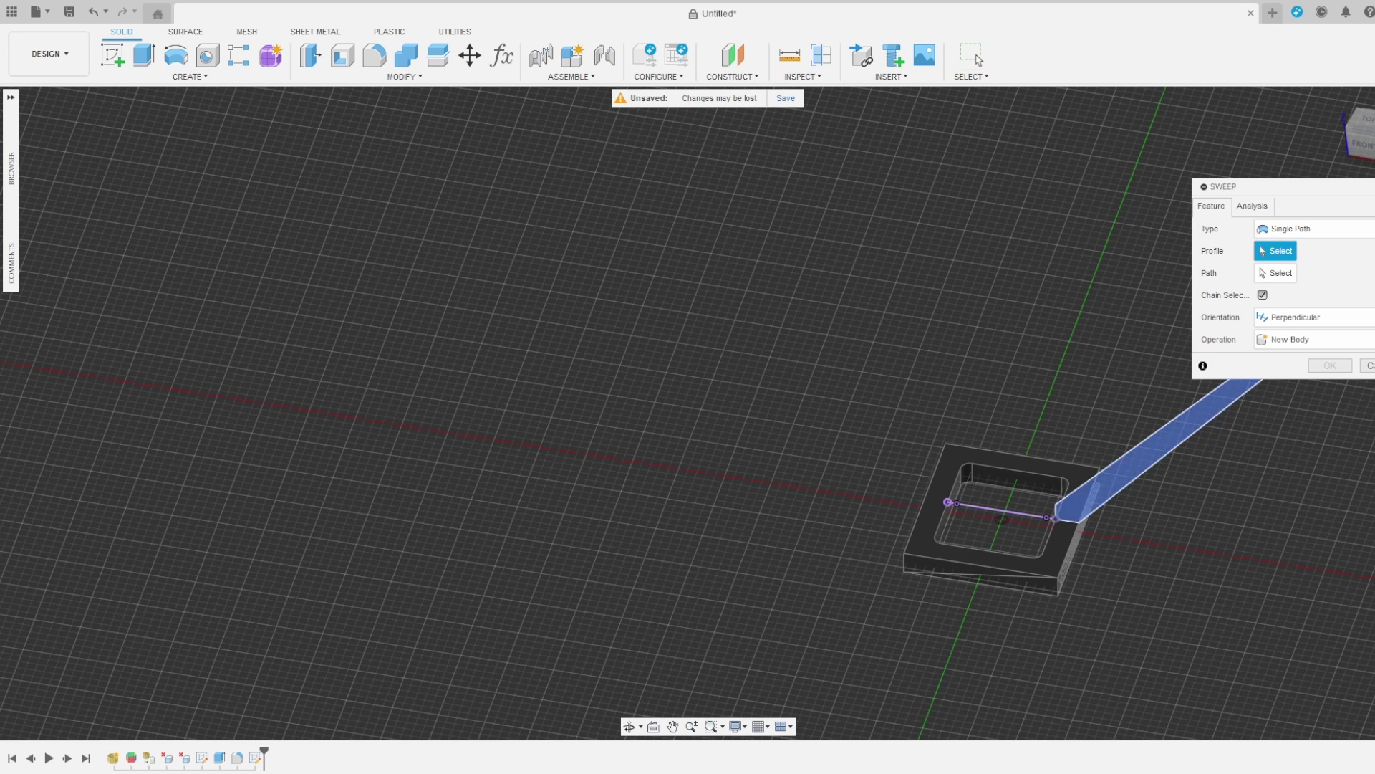
click(1115, 480)
scroll(1115, 480, up, 2)
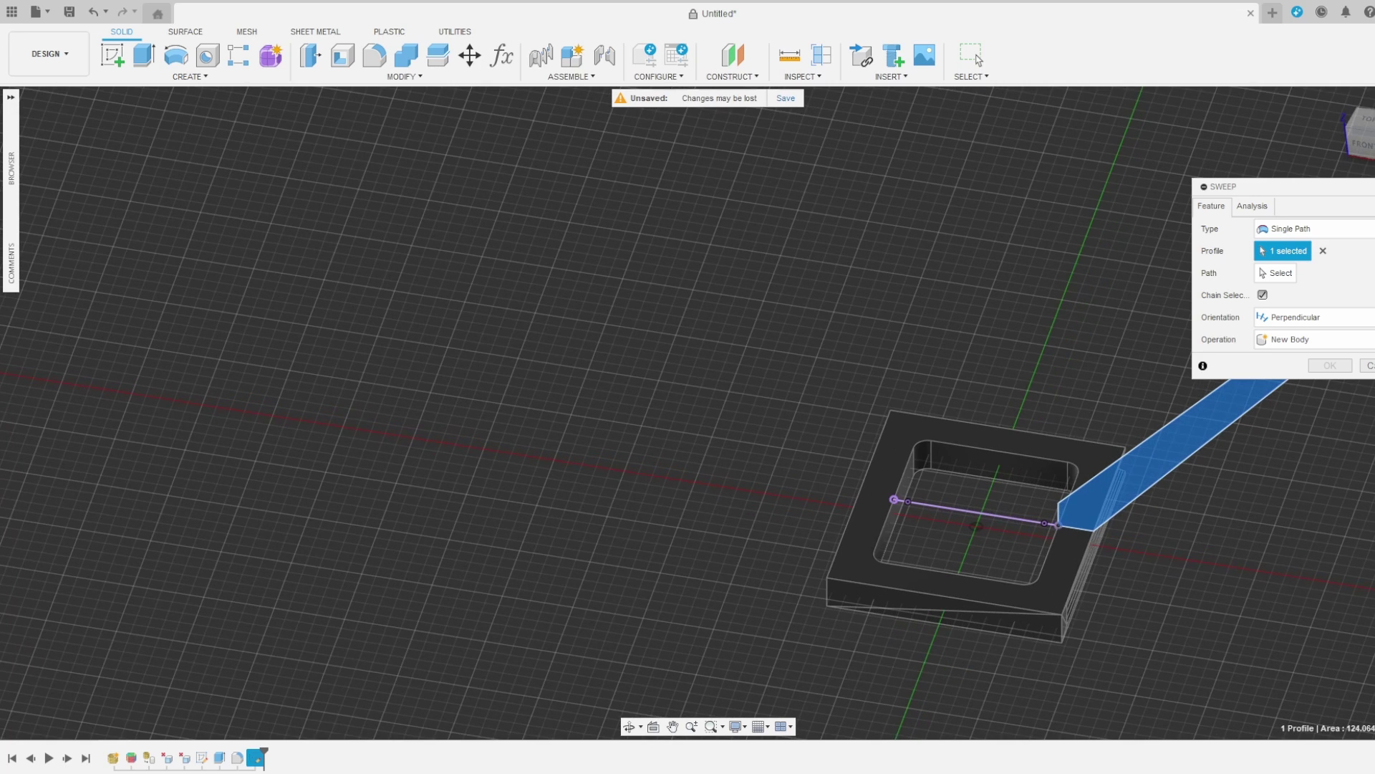
scroll(1217, 466, up, 3)
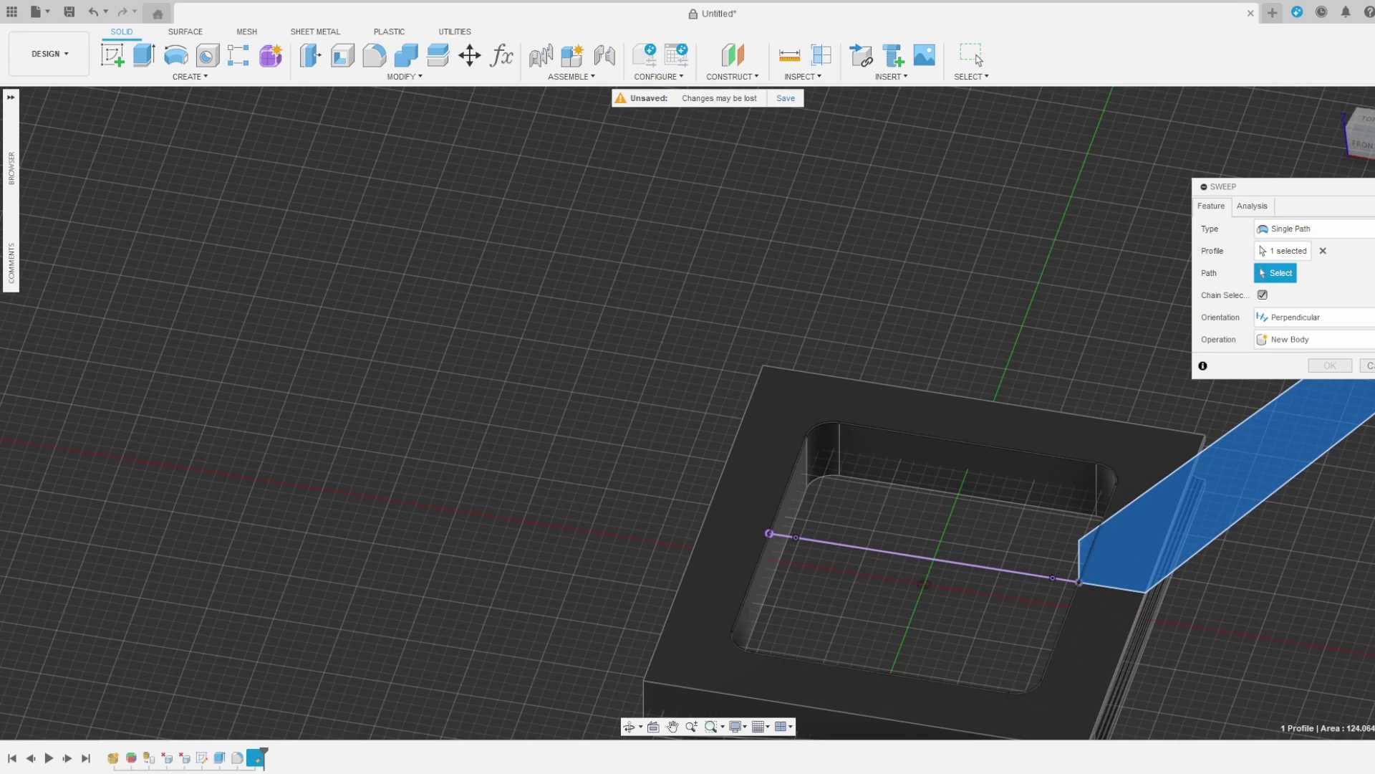
click(1070, 577)
scroll(1103, 566, down, 4)
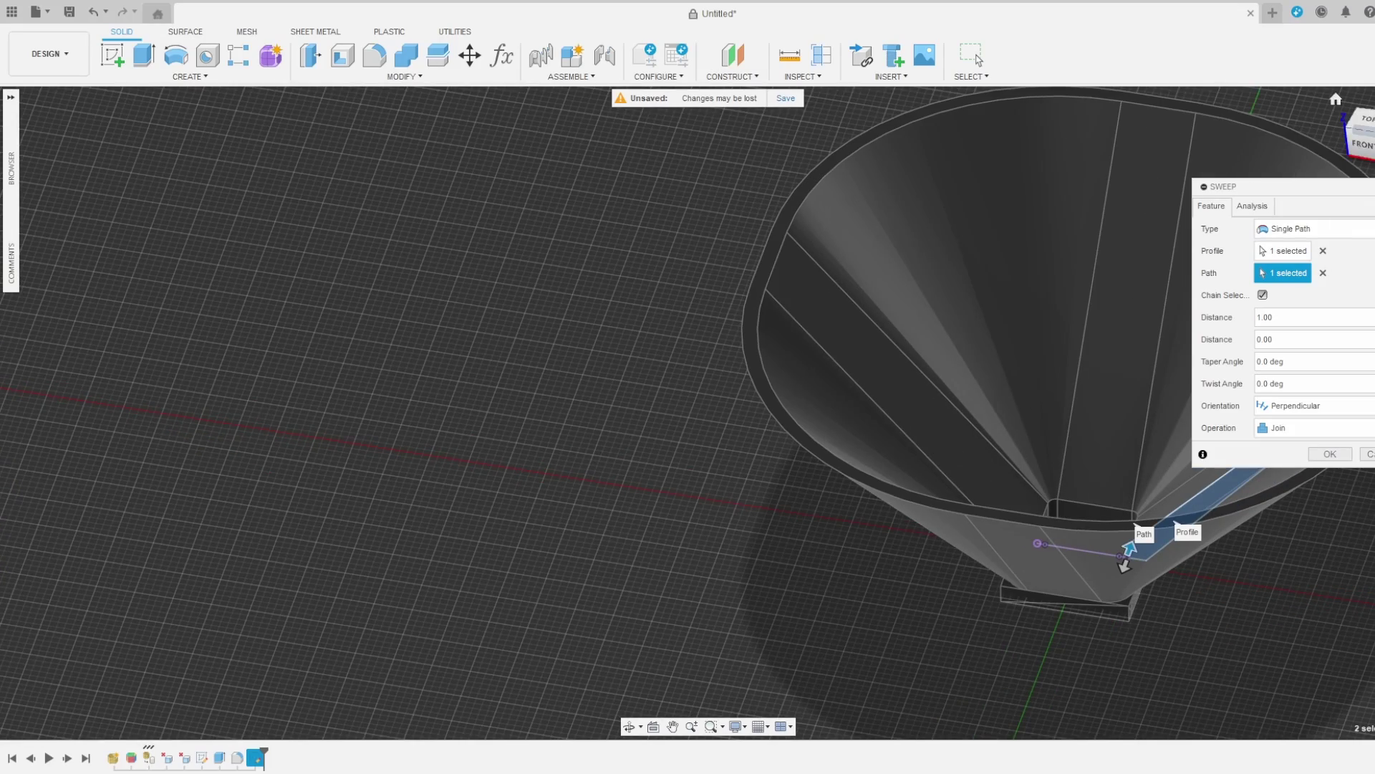
mouse_move(1363, 137)
mouse_down()
mouse_move(1350, 138)
mouse_move(1361, 166)
mouse_up()
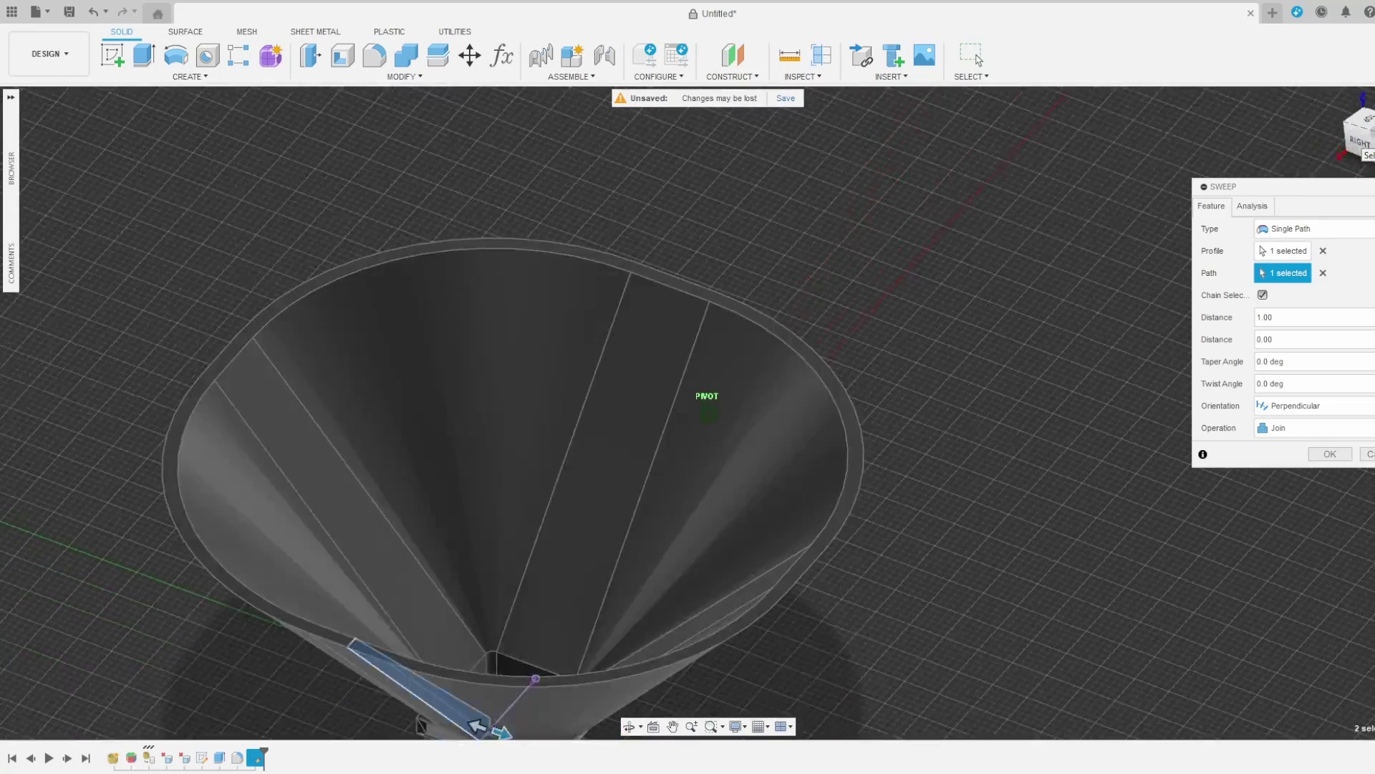
mouse_move(707, 416)
shift+middle_down()
mouse_move(709, 391)
mouse_move(704, 444)
mouse_move(709, 390)
shift+middle_up()
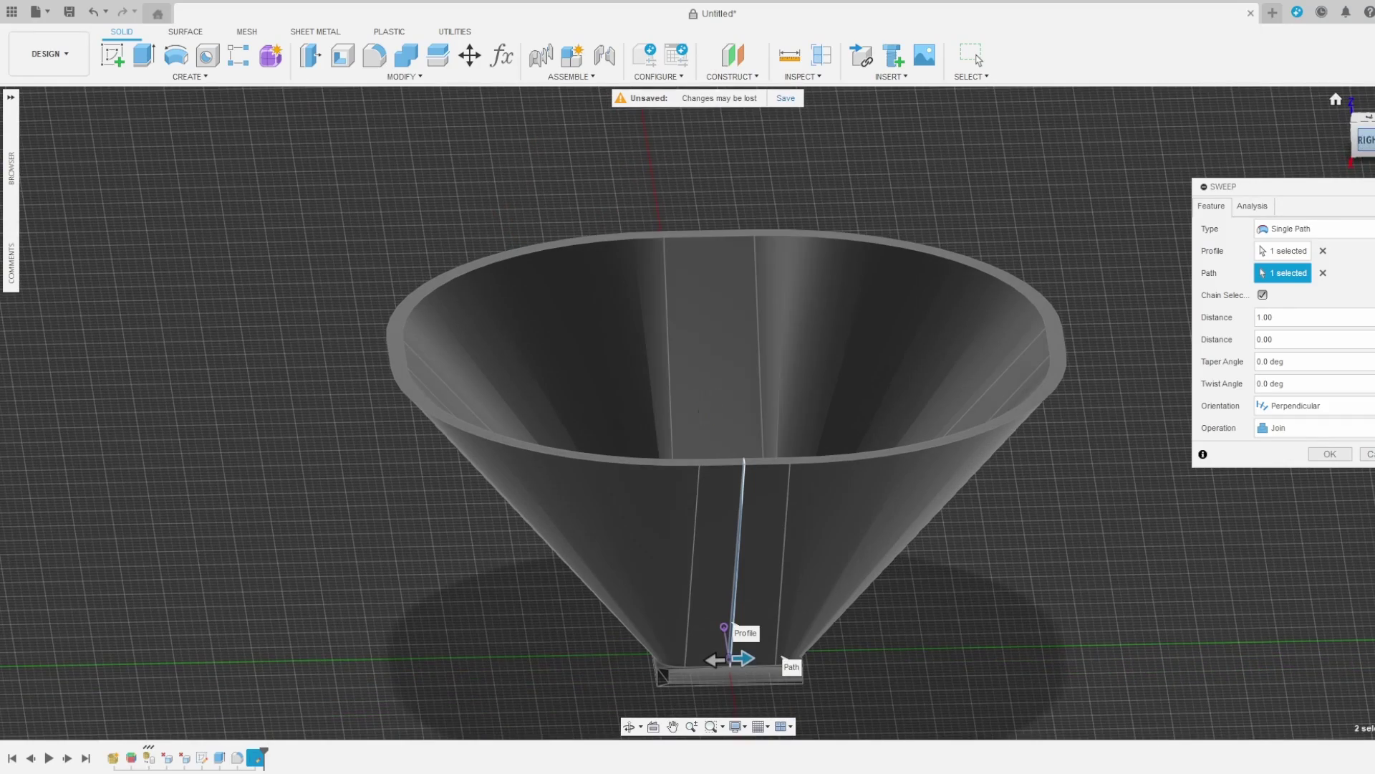
click(1329, 454)
Save the design as amsFunnel in Admin Project.
middle_drag(931, 430, 932, 398)
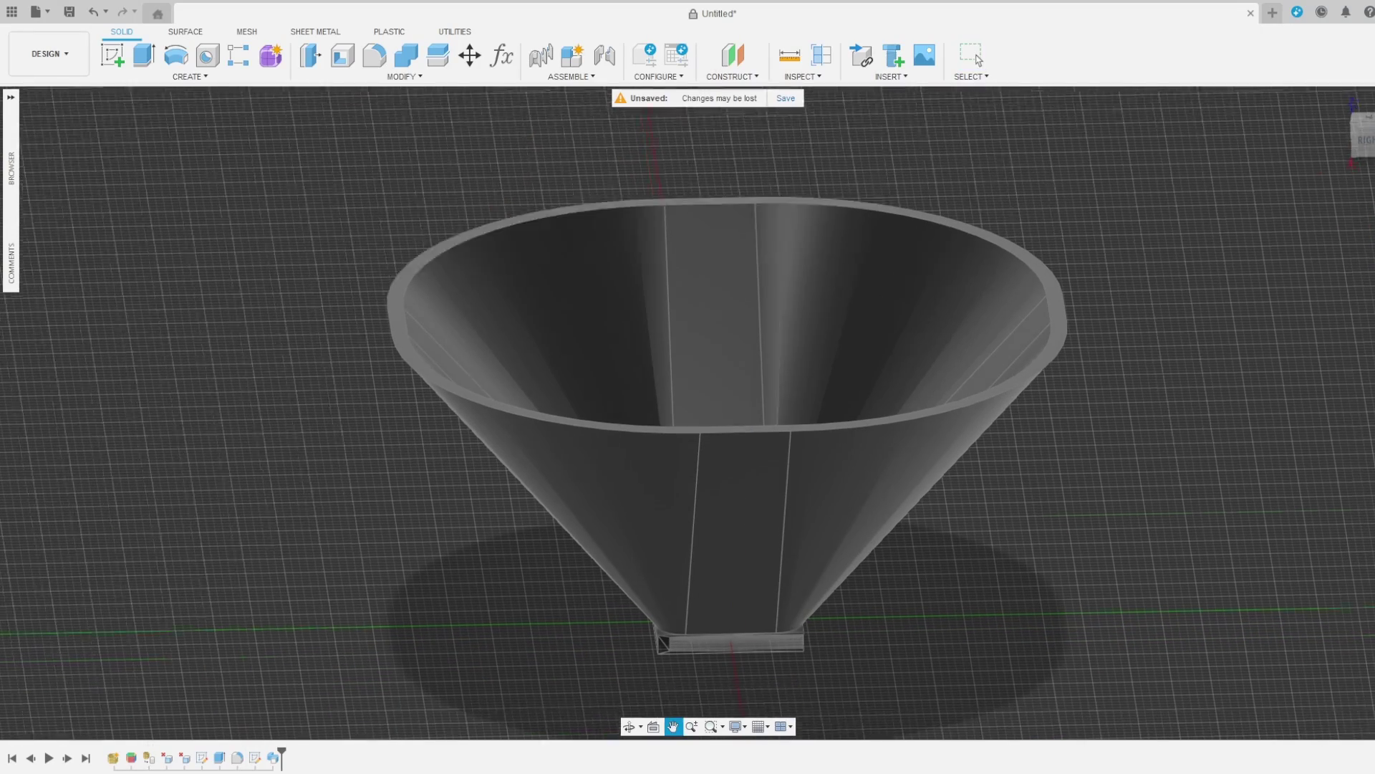
middle_drag(709, 359, 731, 215)
key(ctrl+s)
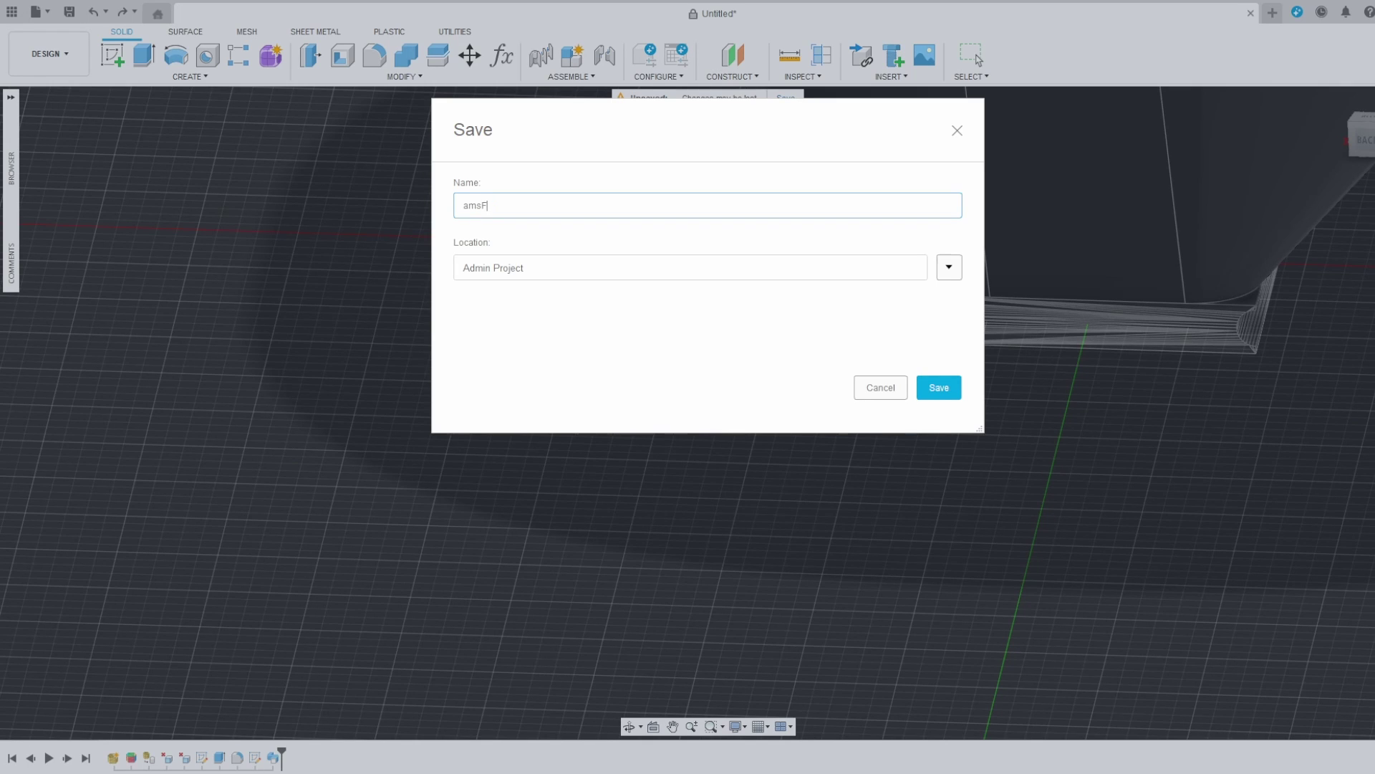
key(Return)
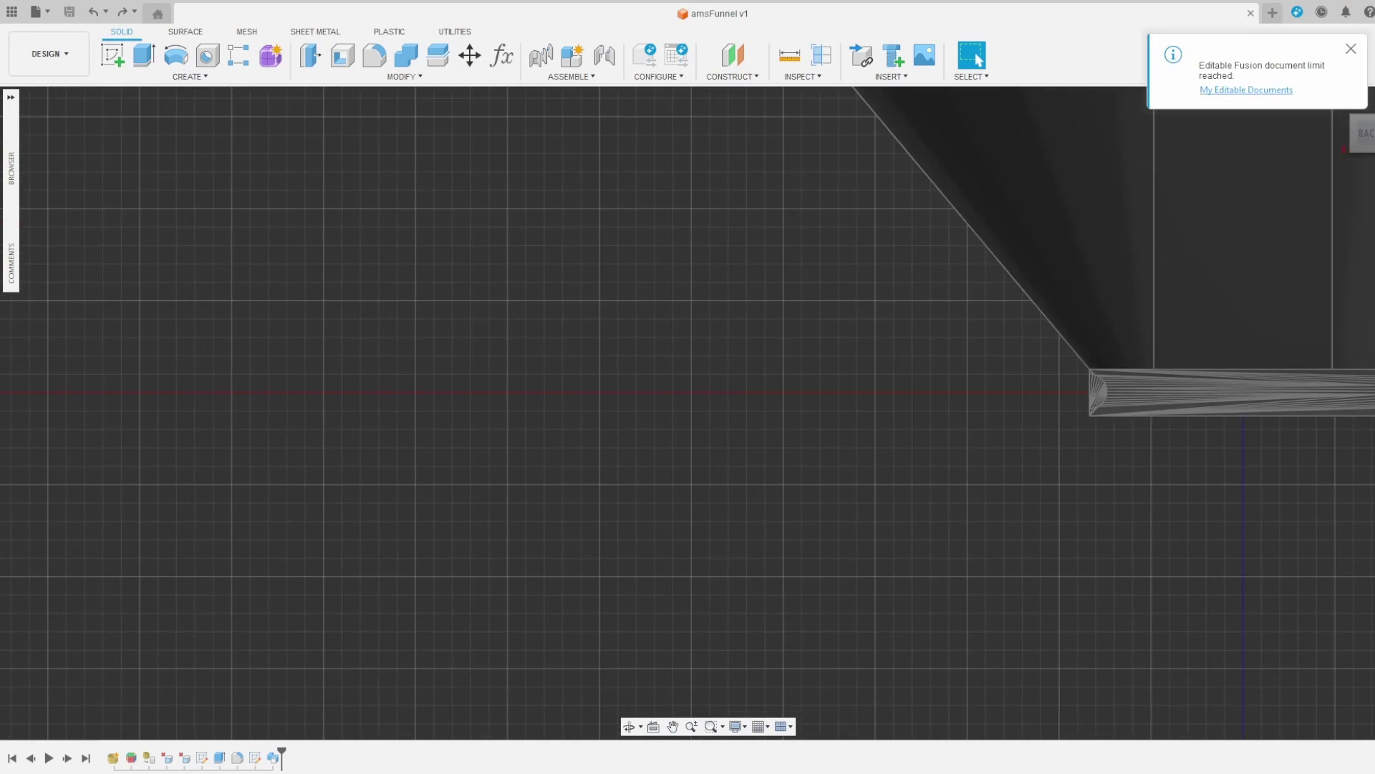
Delete the most recent sketch at the end of the timeline.
middle_drag(1346, 387, 1218, 357)
scroll(1289, 330, down, 2)
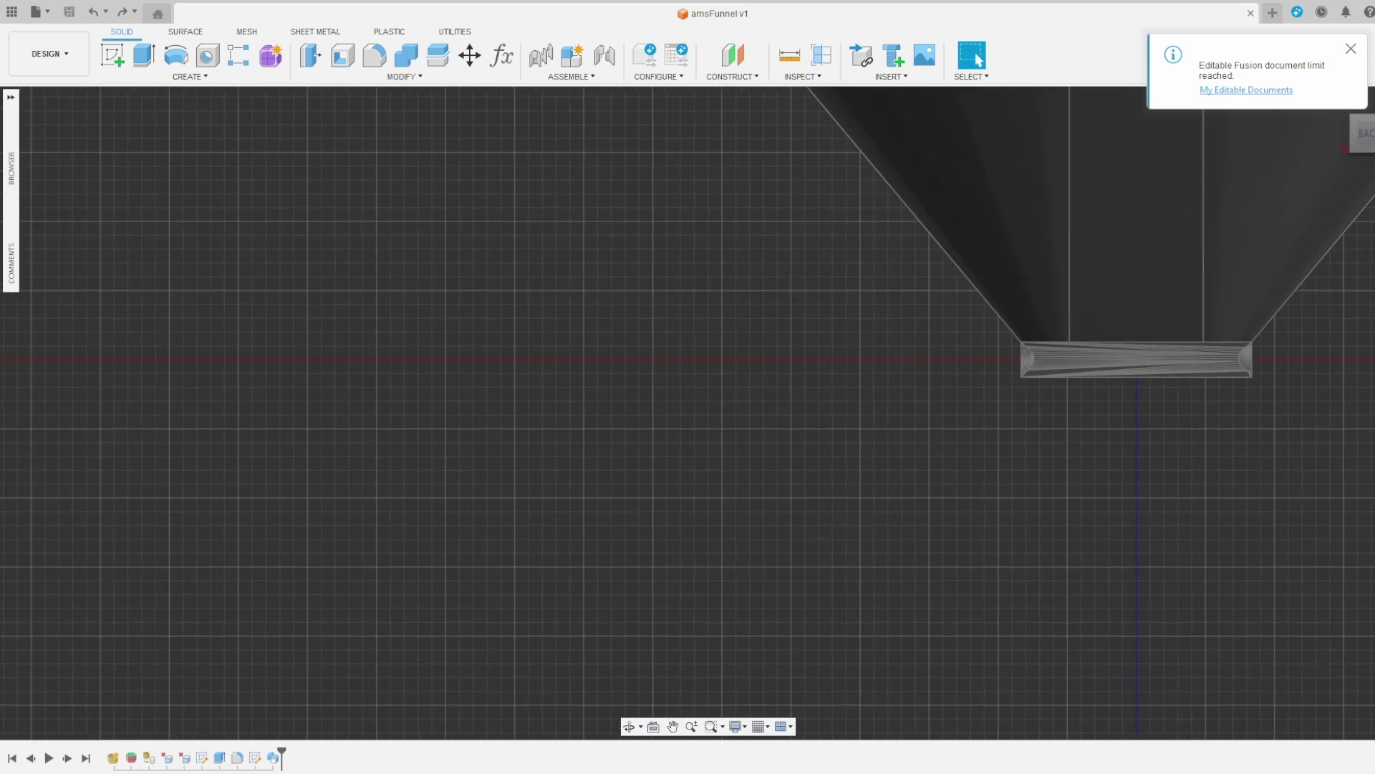
scroll(1291, 357, up, 4)
scroll(1290, 364, up, 6)
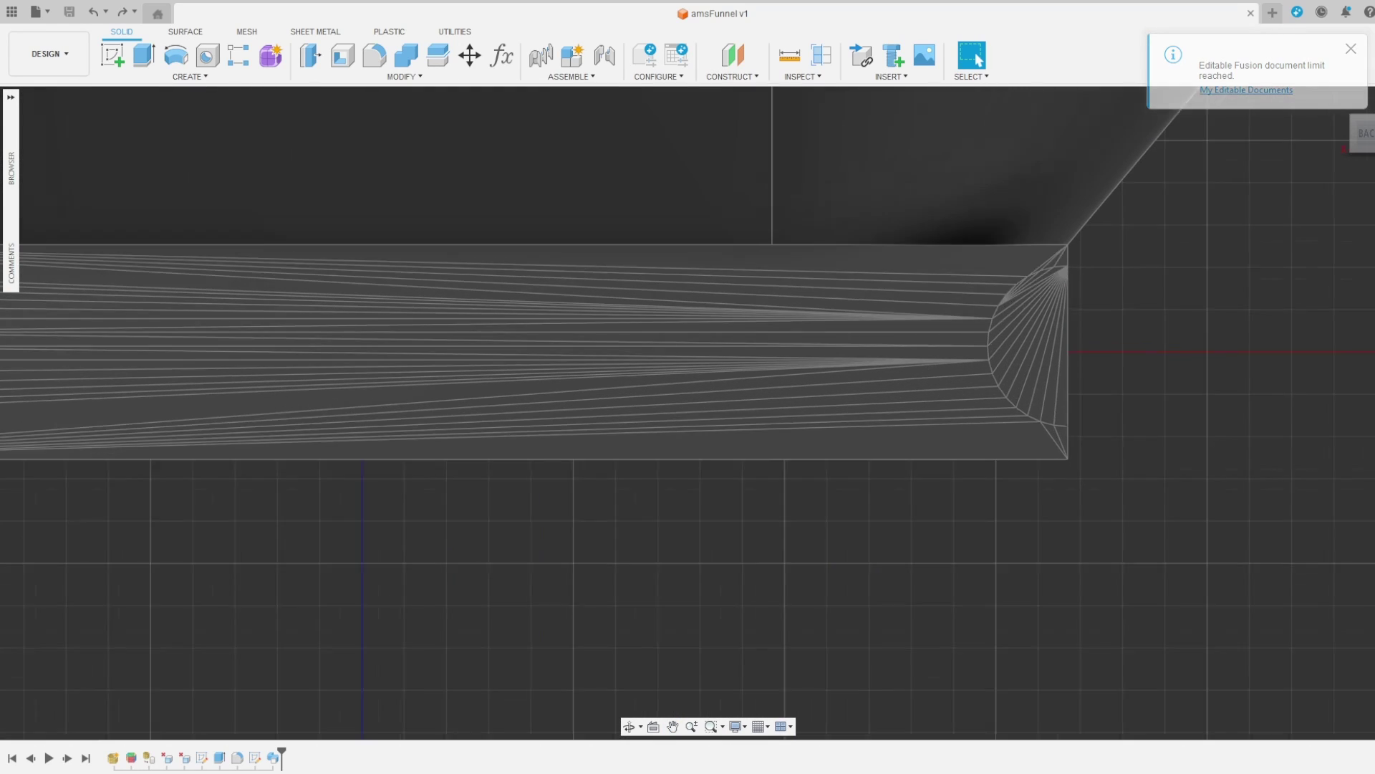
shift+middle_drag(1044, 467, 728, 402)
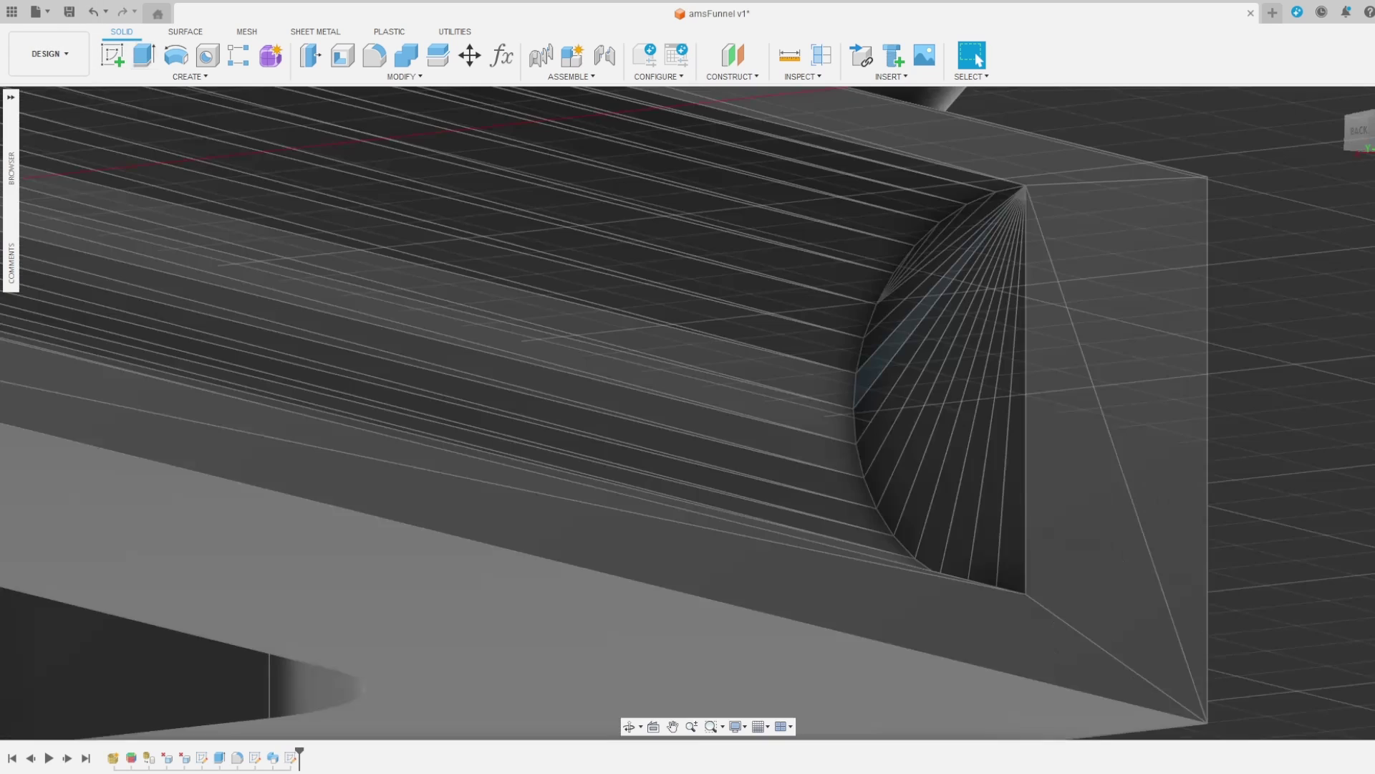
click(290, 758)
key(Delete)
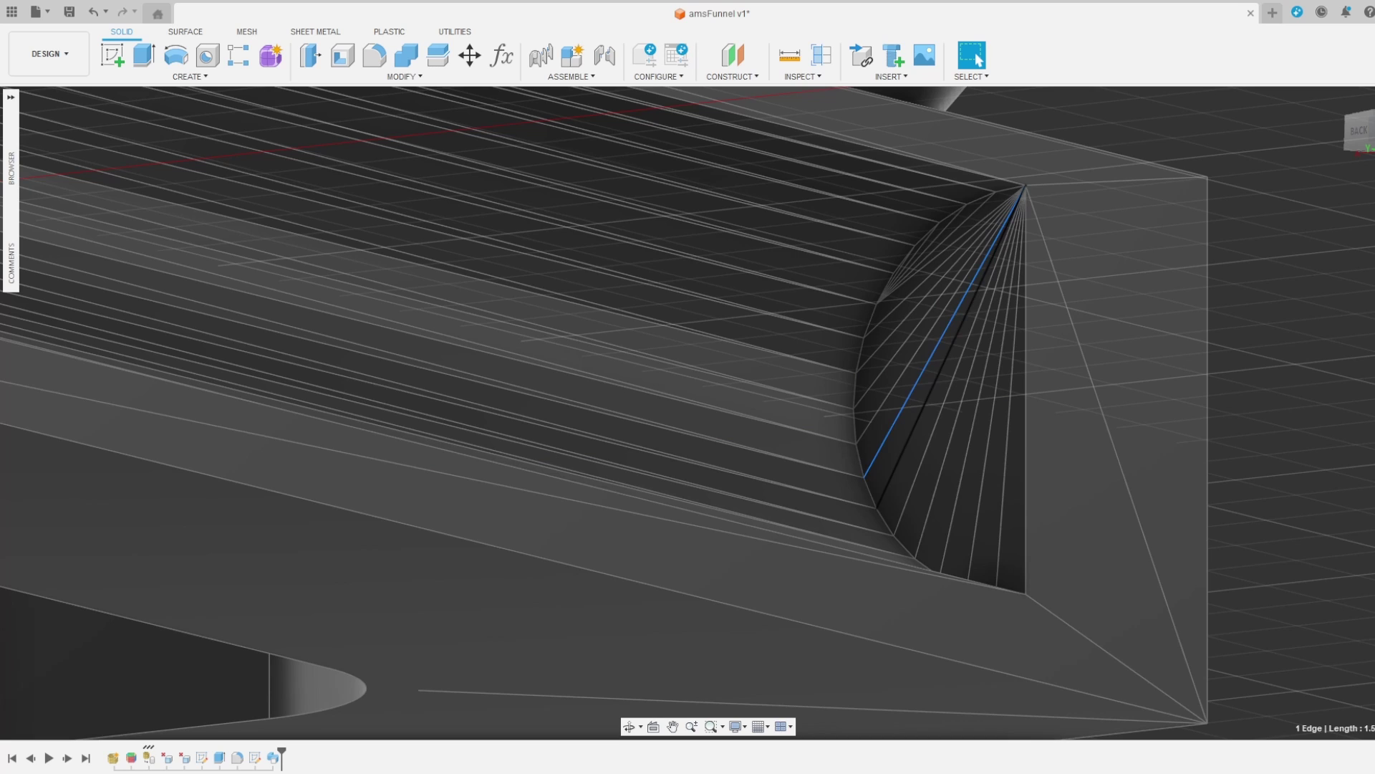
Delete the facet edges on the half-round end face of the base's side groove and offset the merged face by -2.20 mm.
click(901, 430)
key(Delete)
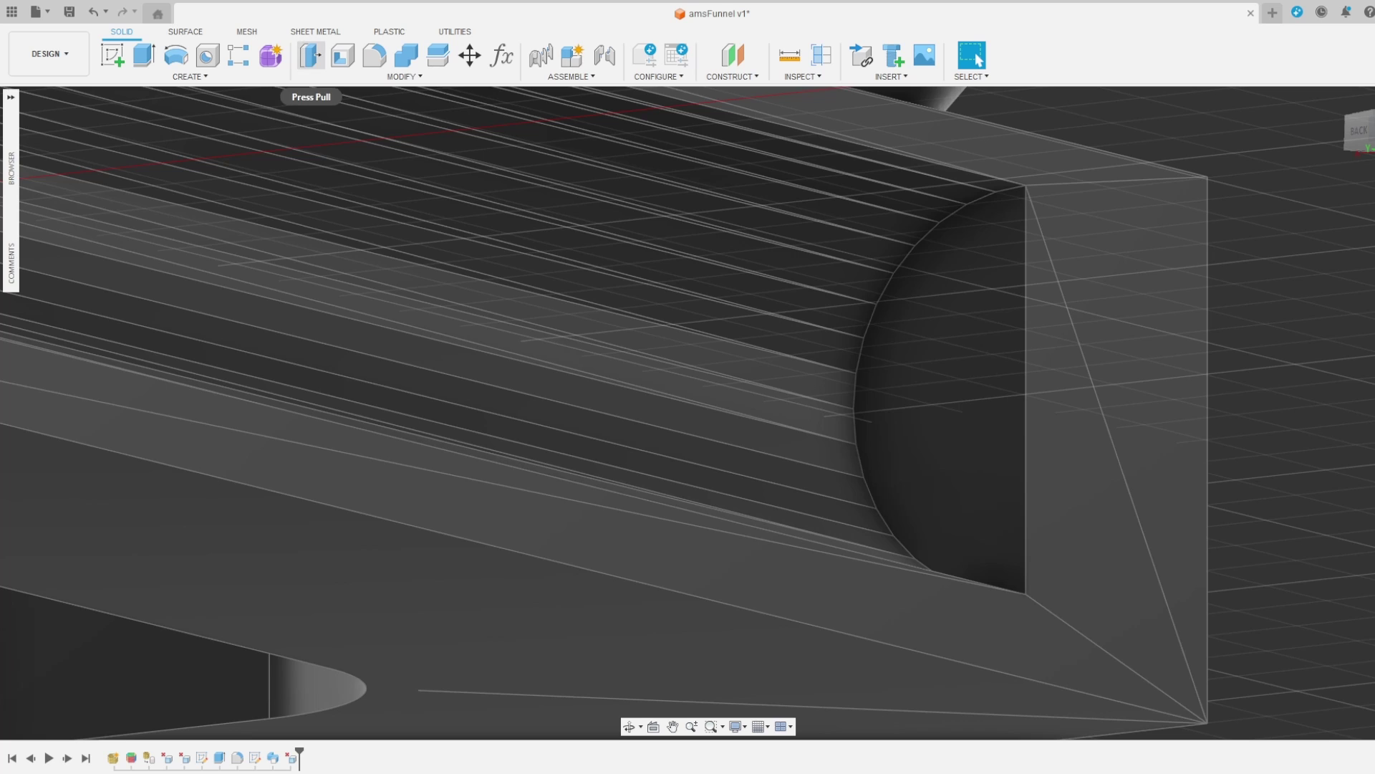
click(311, 55)
click(986, 439)
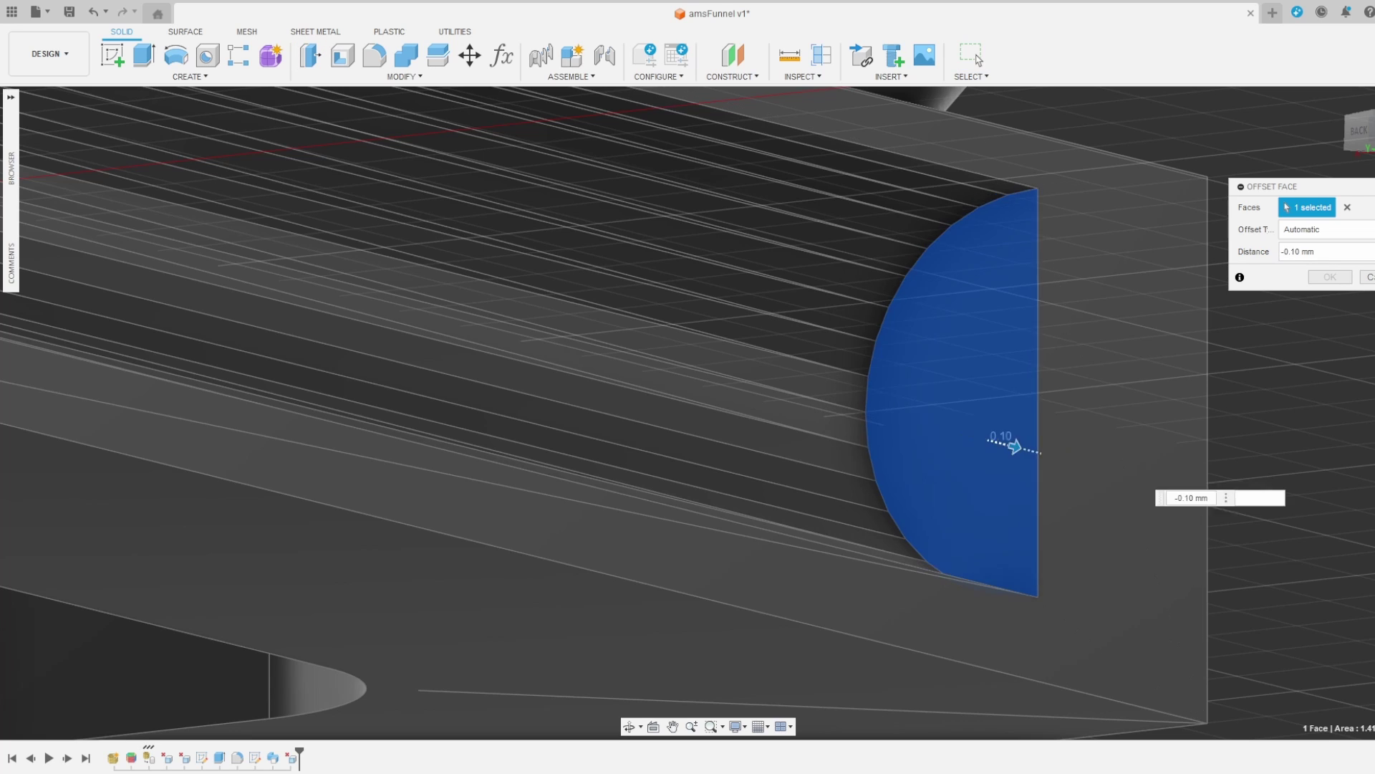
drag(1015, 446, 1269, 509)
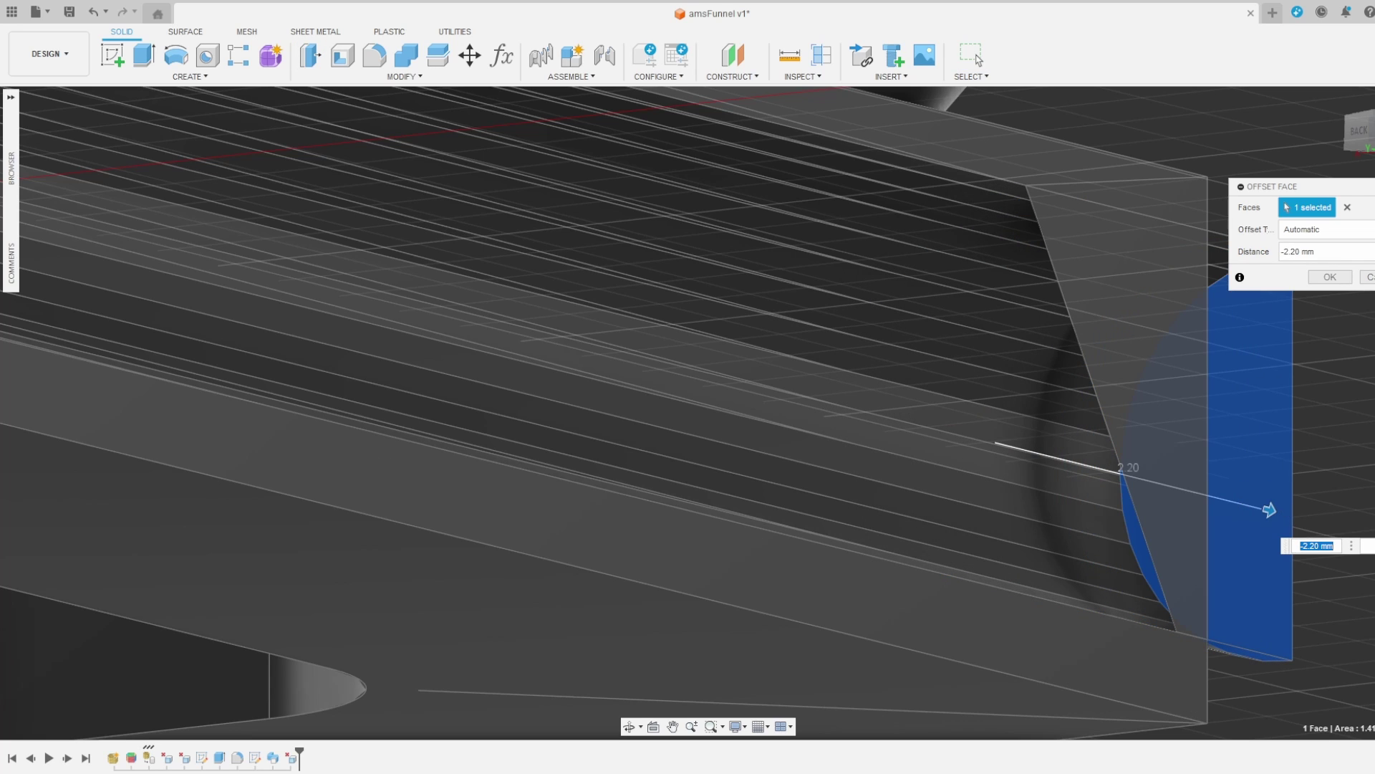
shift+middle_drag(1118, 473, 1146, 494)
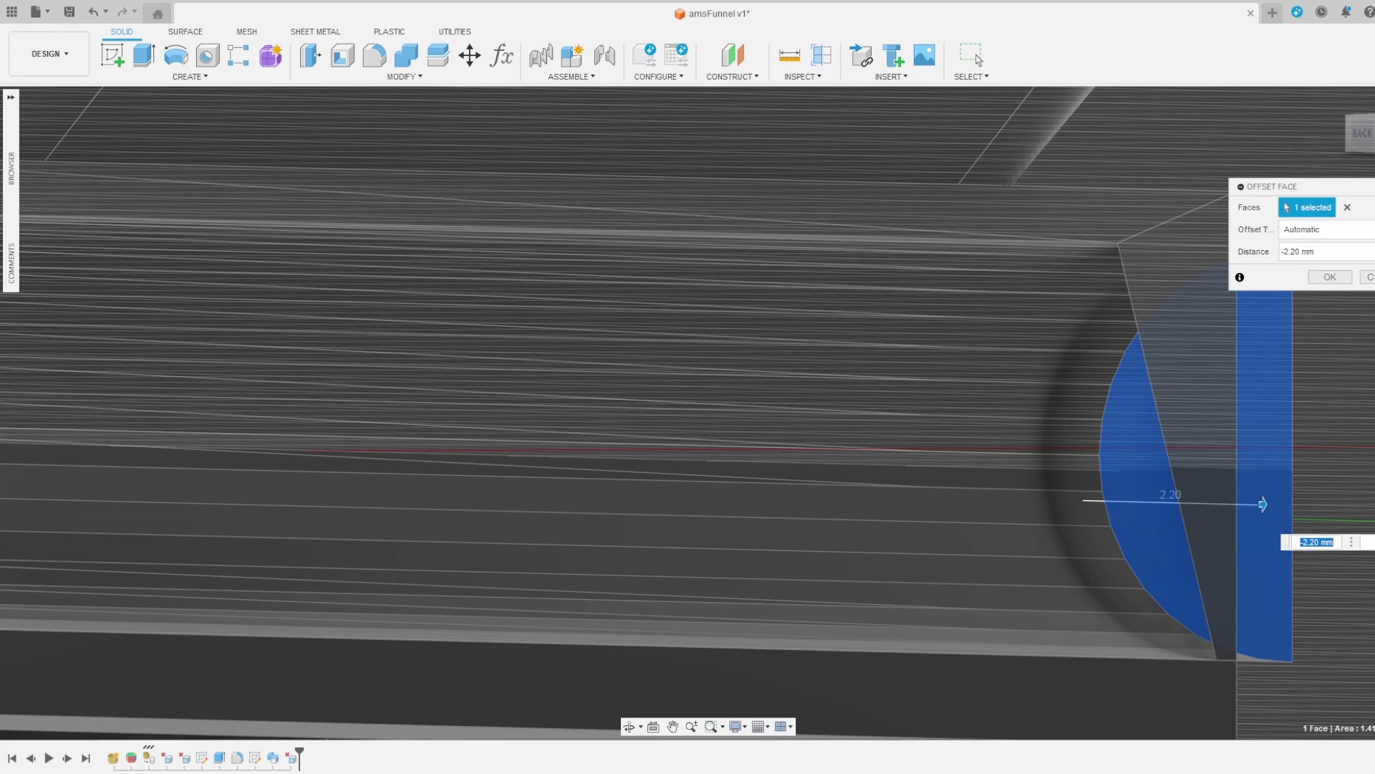
key(Return)
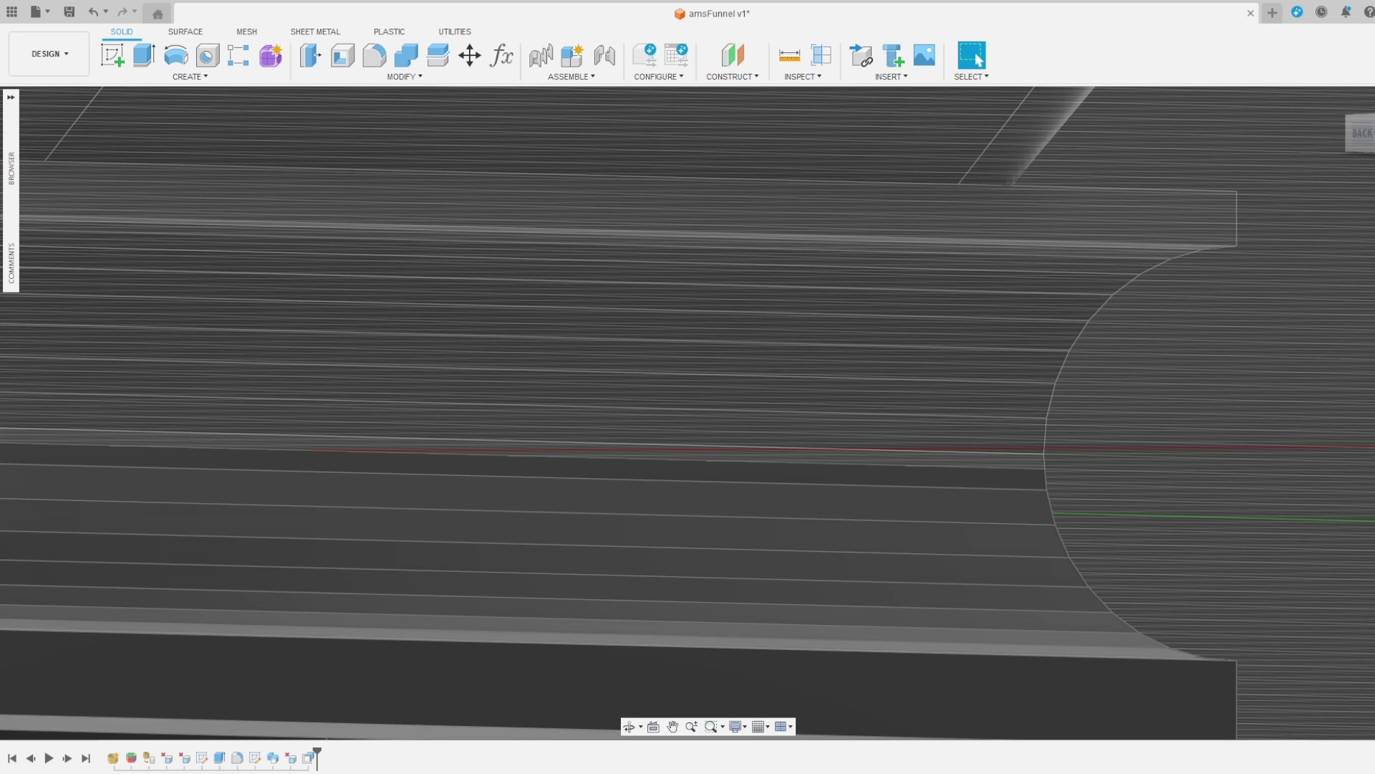
Delete the facet edges on the half-round groove end face at the other corner of the base.
scroll(1230, 681, up, 1)
scroll(1255, 599, down, 10)
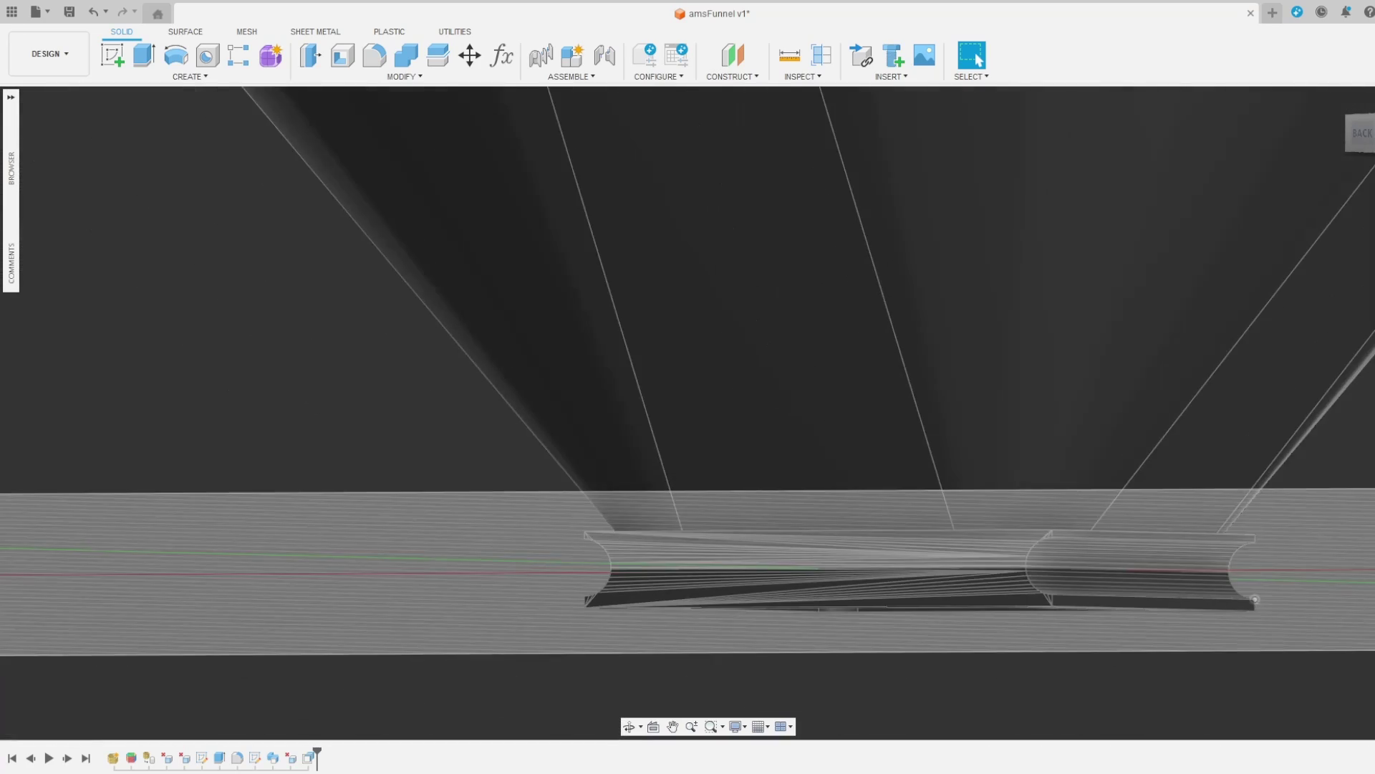
shift+middle_drag(1254, 599, 1325, 630)
shift+middle_drag(1232, 501, 1325, 404)
scroll(871, 559, up, 1)
scroll(714, 557, up, 5)
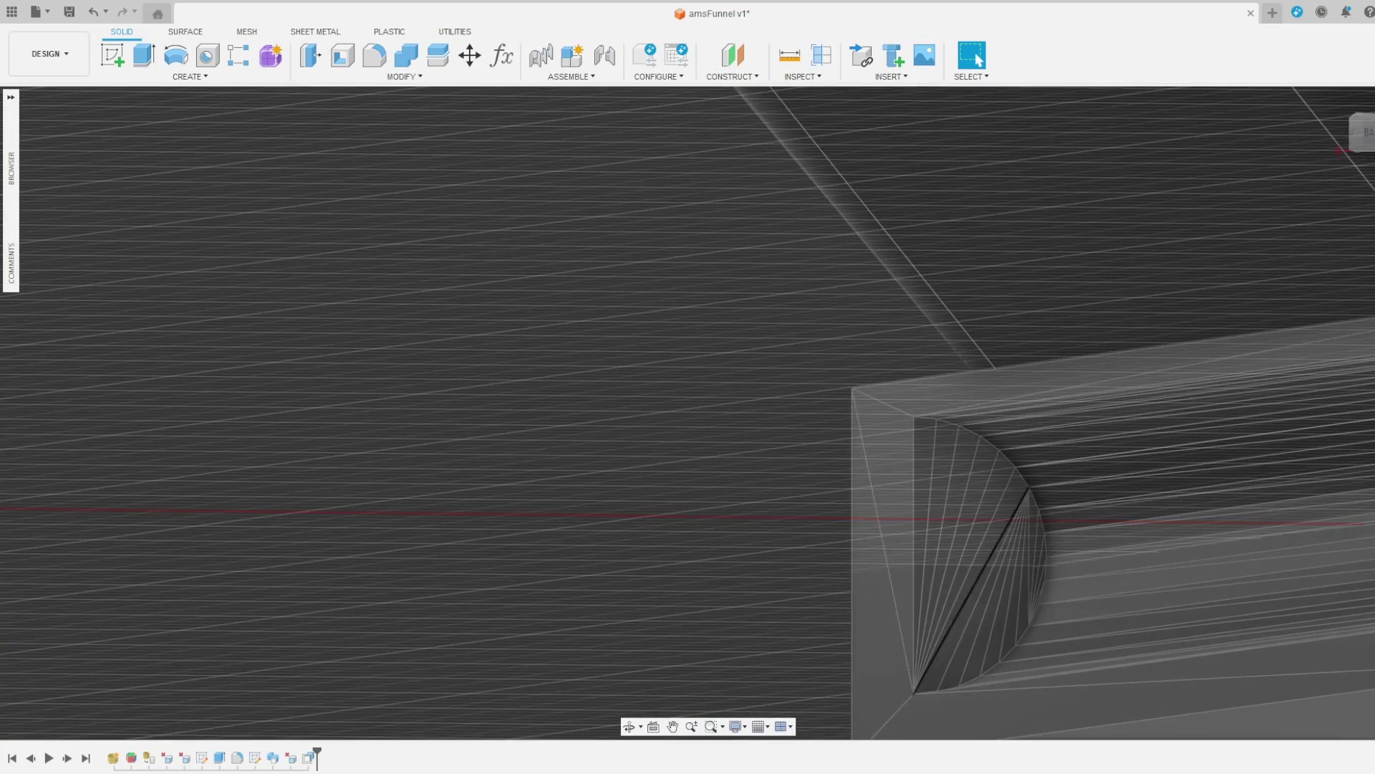
key(Delete)
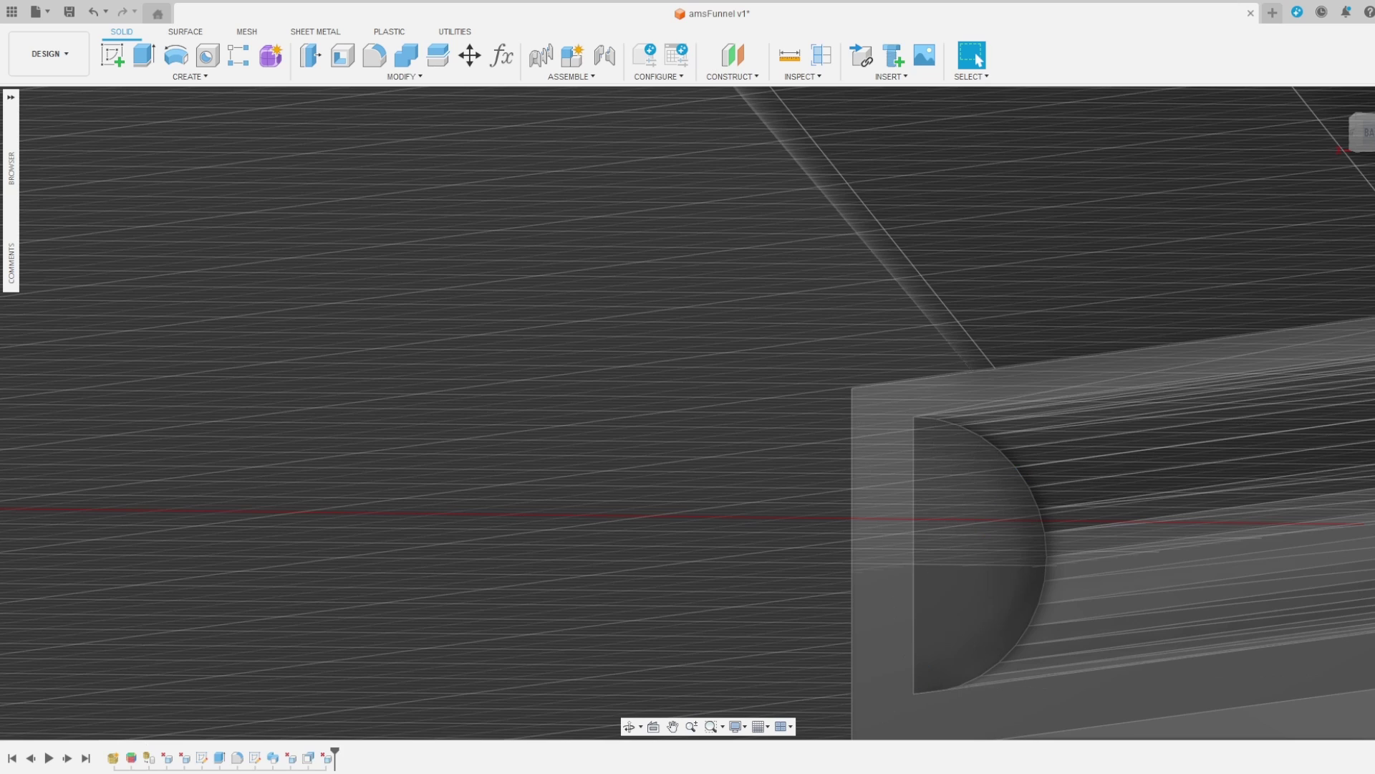
Offset the merged half-round face by -4.50 mm to open the groove through the base's end.
click(311, 55)
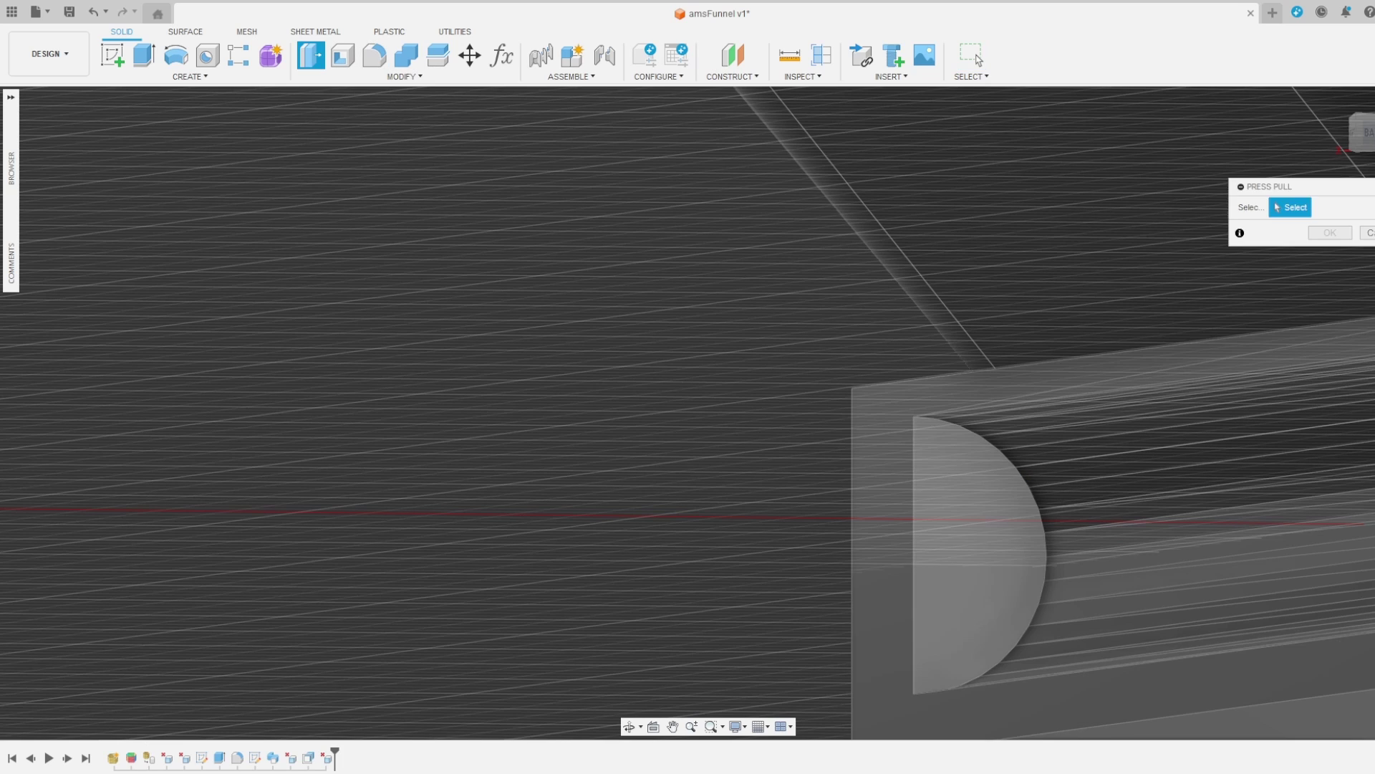
click(982, 543)
drag(982, 542, 791, 571)
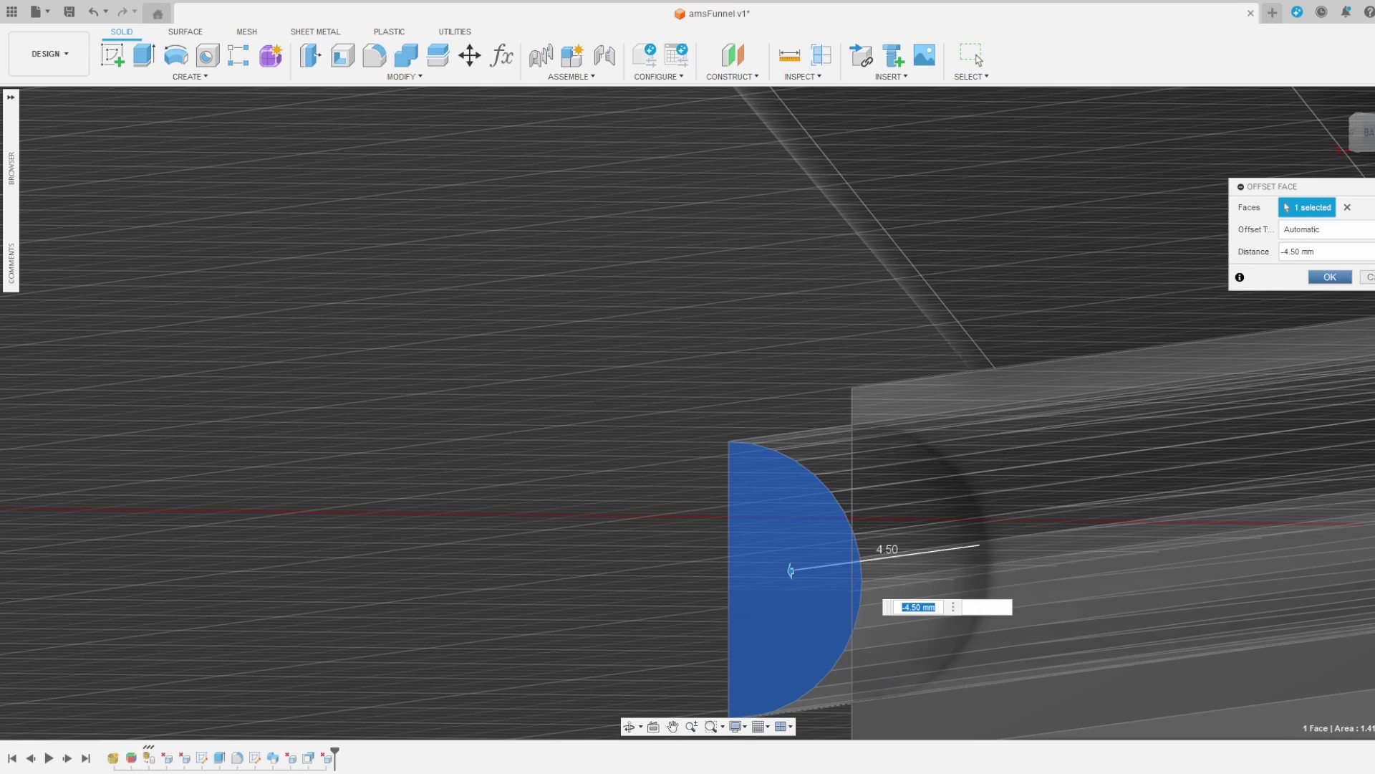
key(Return)
Delete the facet edges along the base's long grooved side so its curved surface is merged.
scroll(1075, 509, down, 3)
shift+middle_drag(1075, 509, 1218, 501)
click(719, 497)
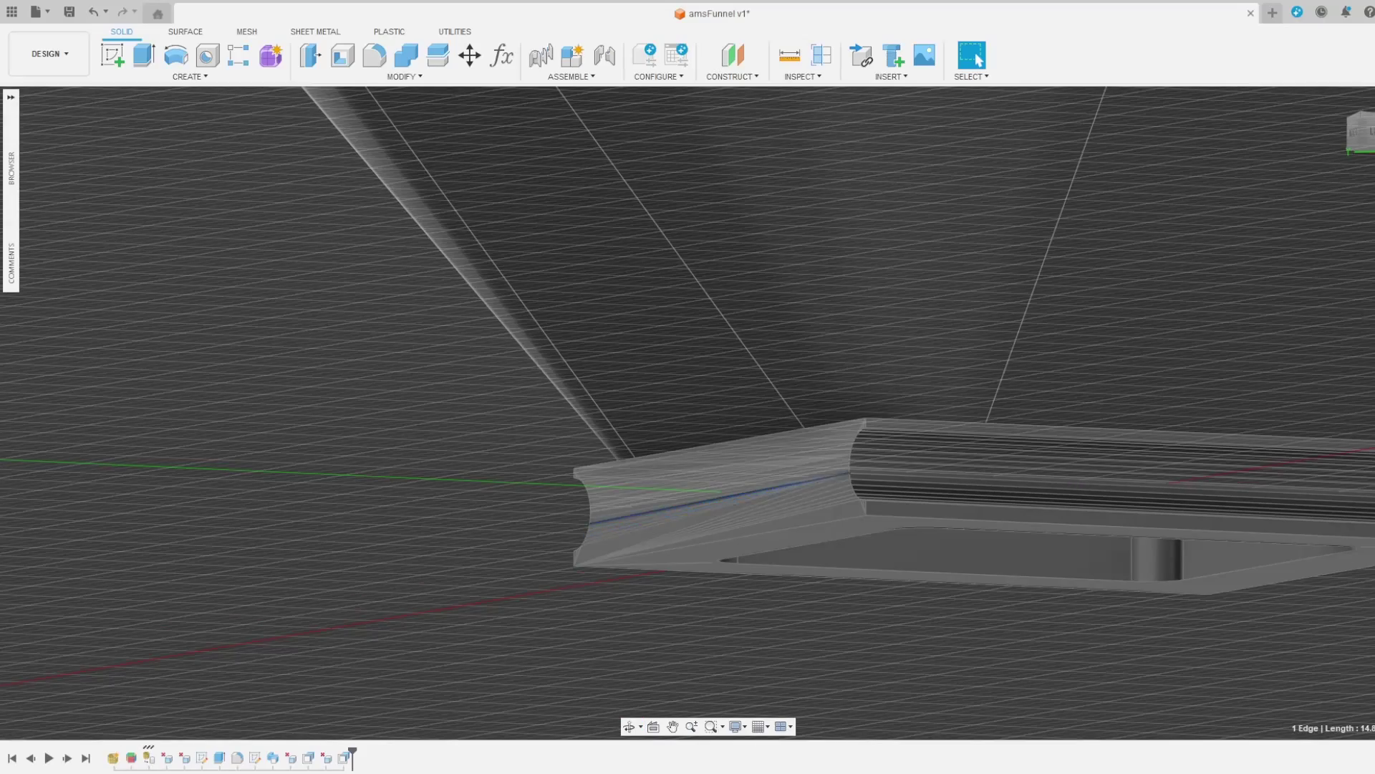
click(719, 493)
shift+middle_drag(720, 493, 824, 537)
scroll(871, 494, up, 3)
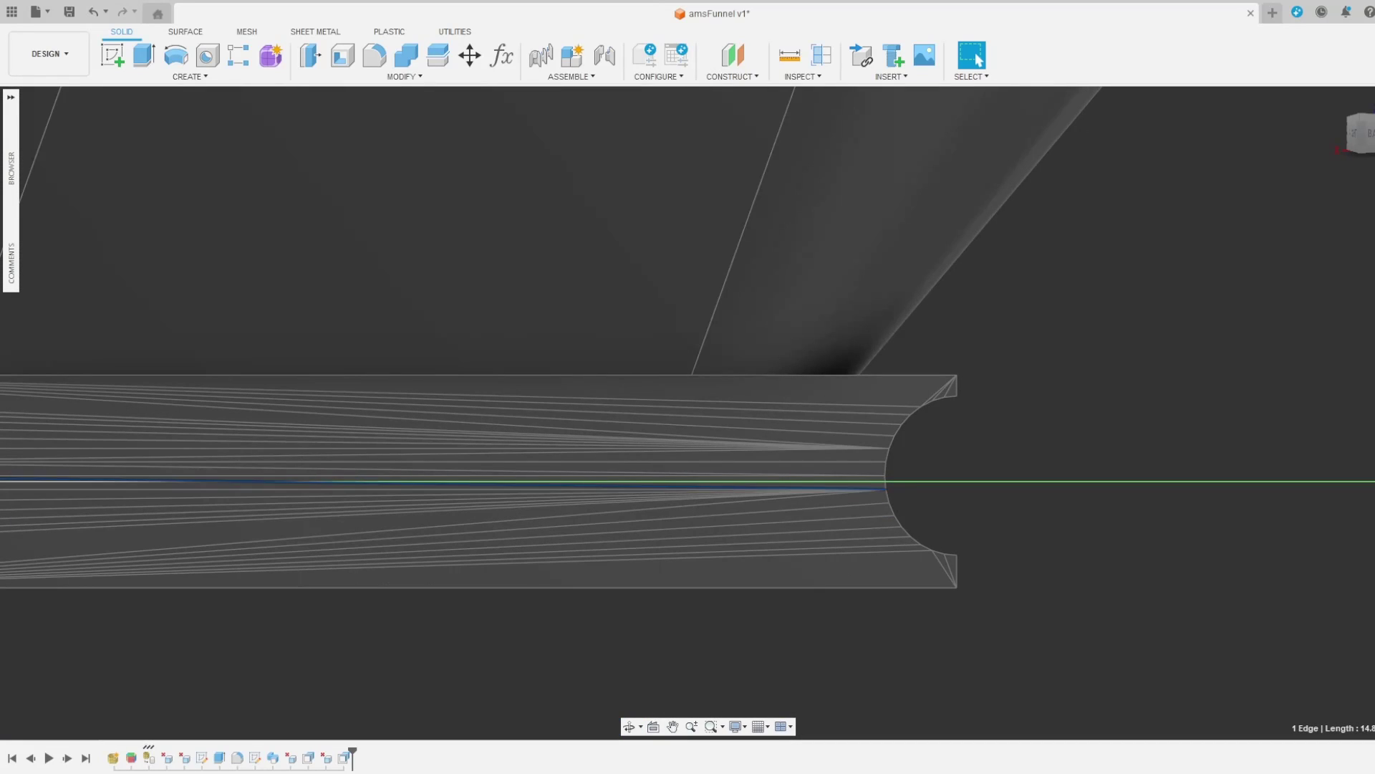
key(Delete)
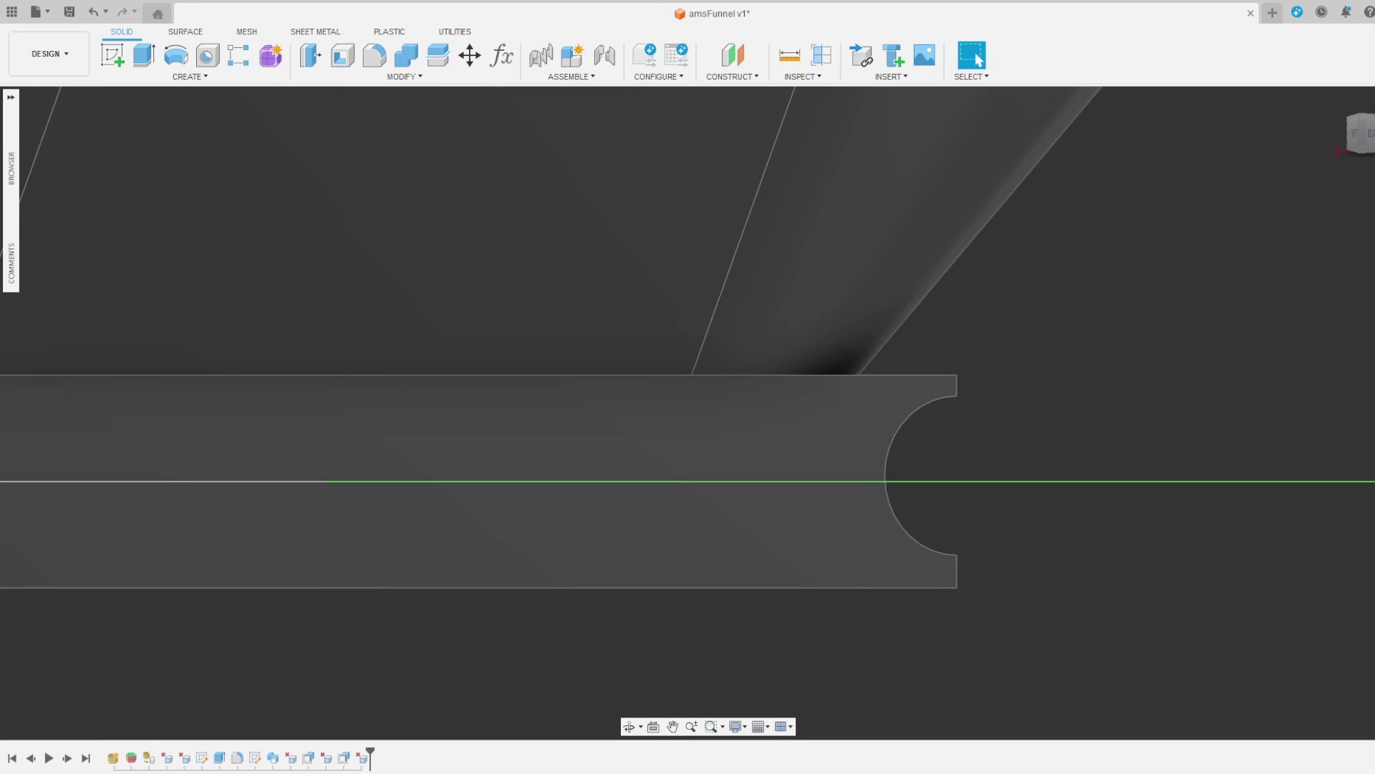
shift+middle_drag(823, 538, 545, 609)
key(f)
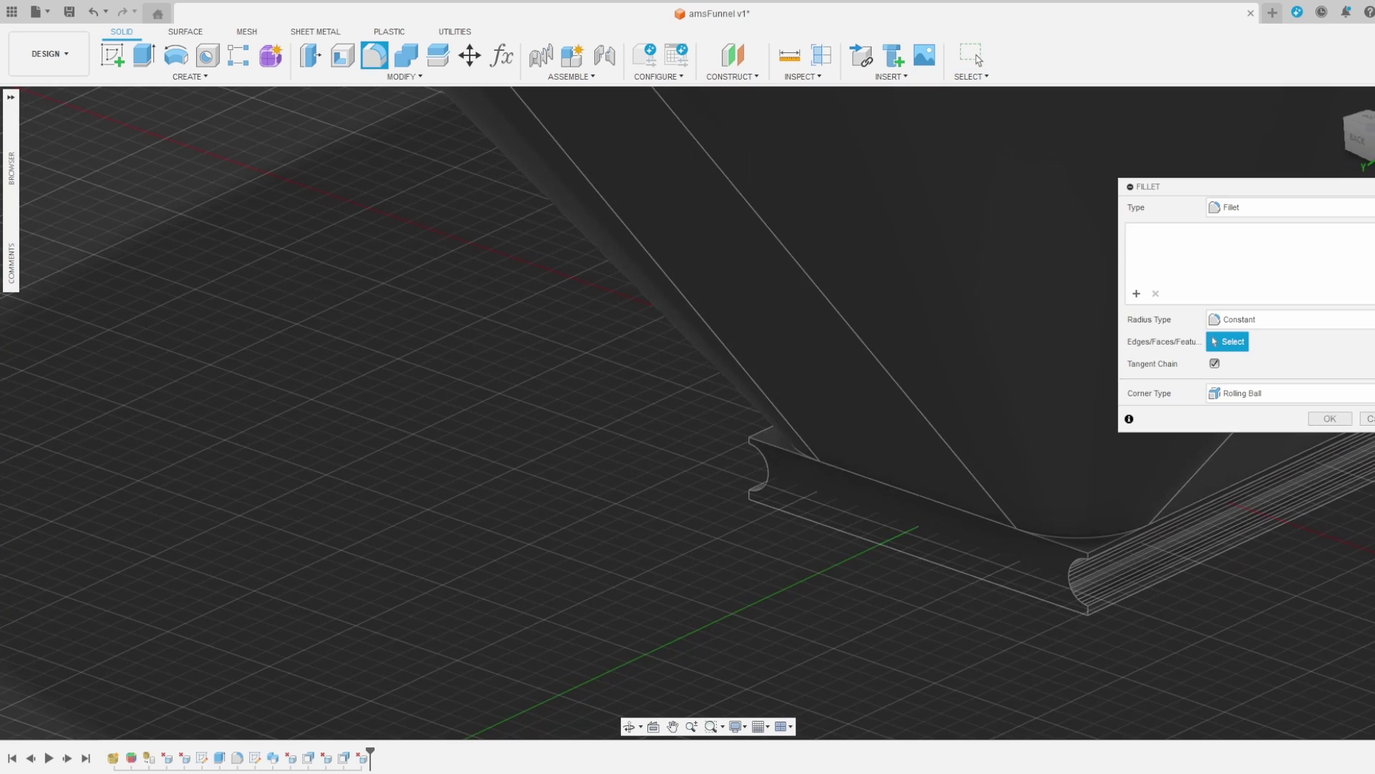
click(1079, 536)
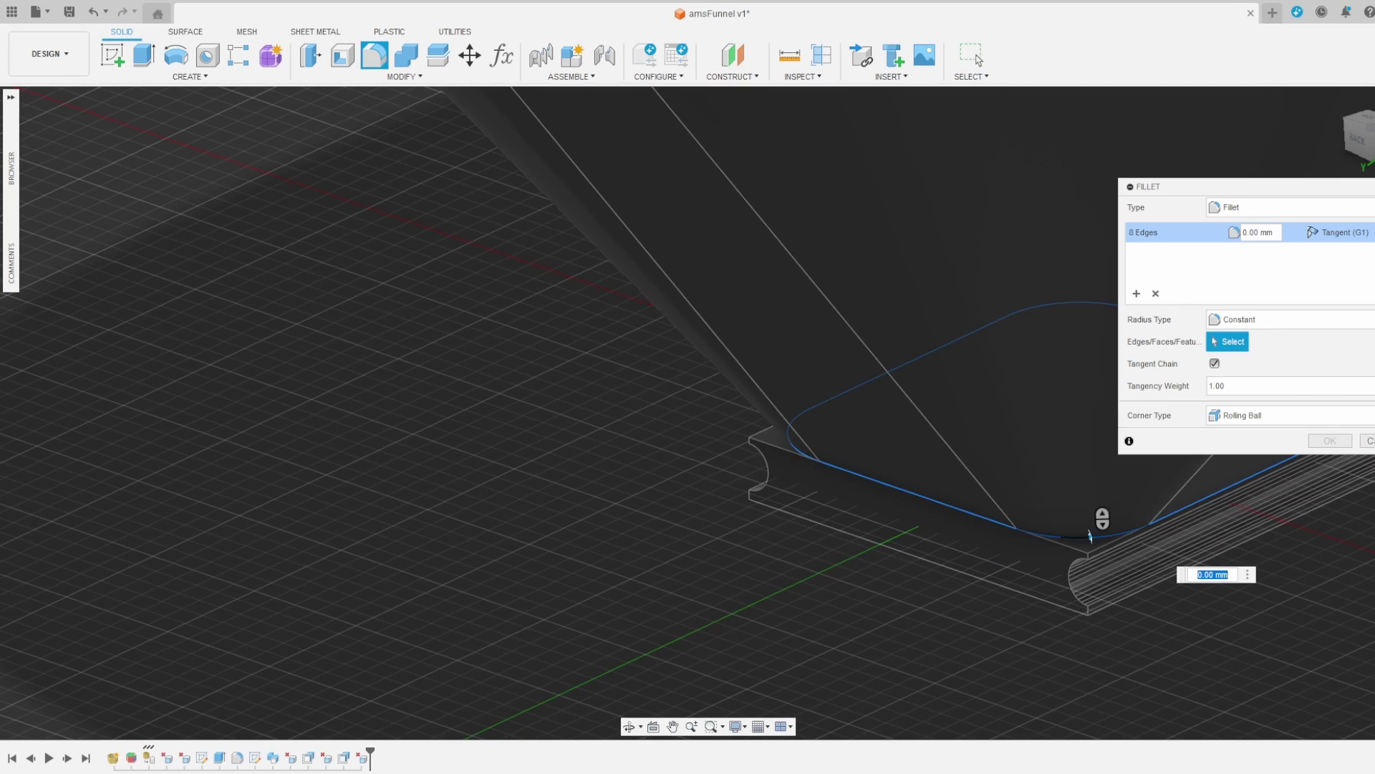
drag(1093, 535, 1094, 534)
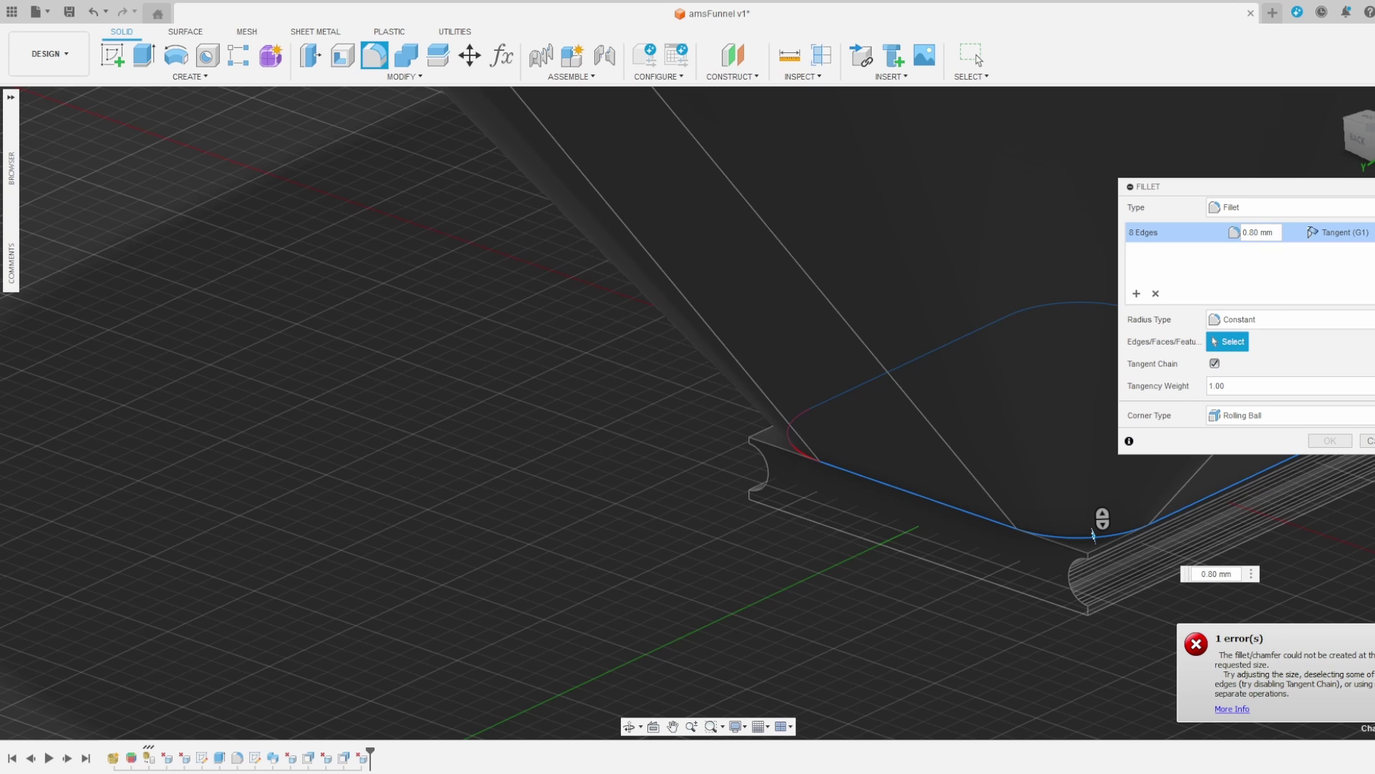
click(1239, 319)
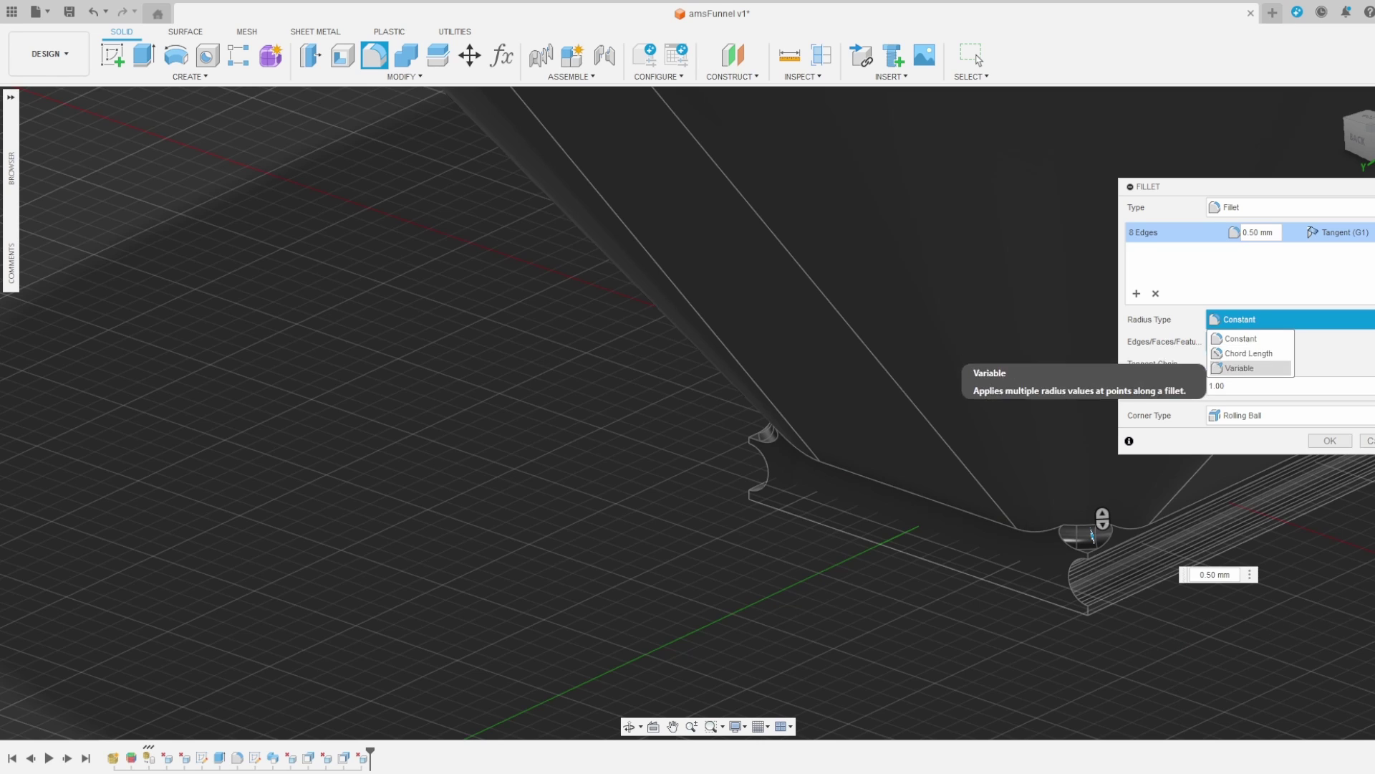
click(1228, 369)
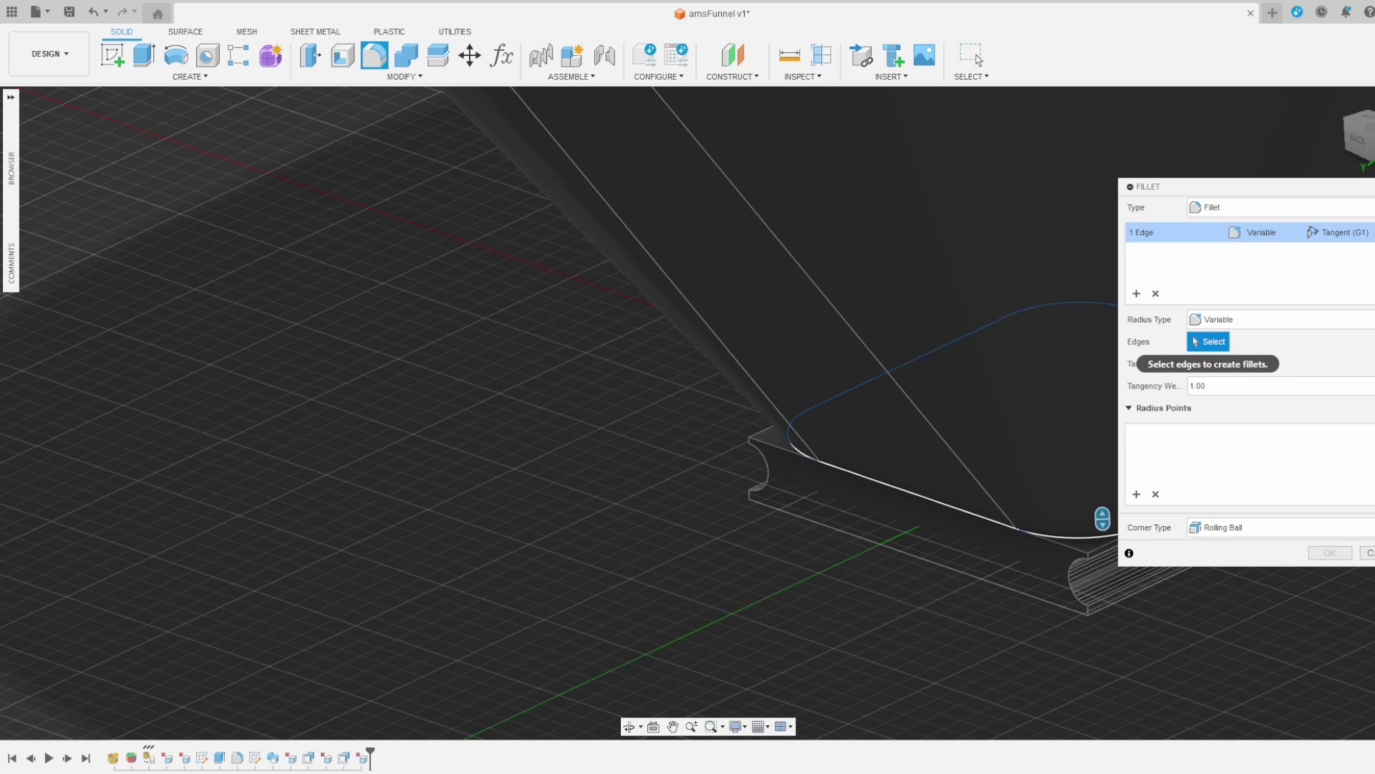
click(1239, 320)
click(1231, 338)
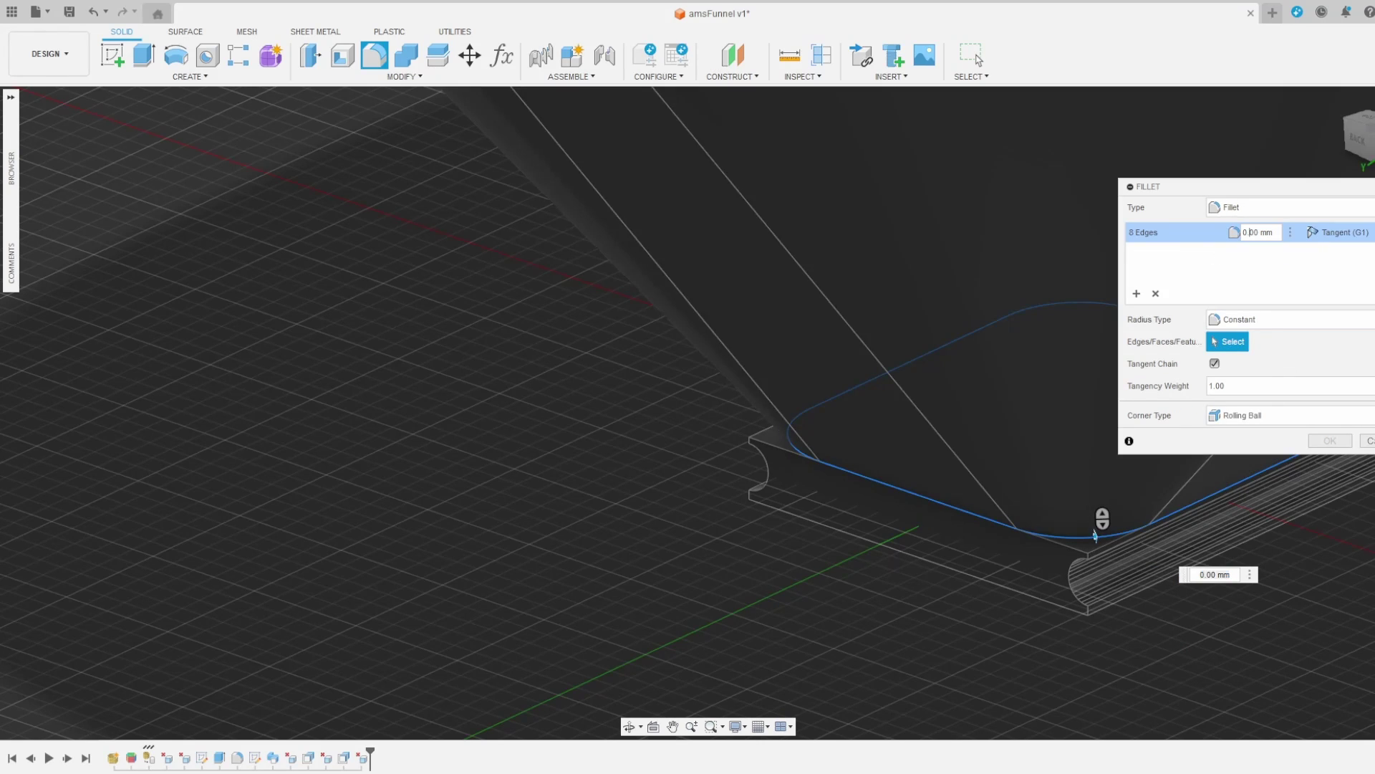
text(8)
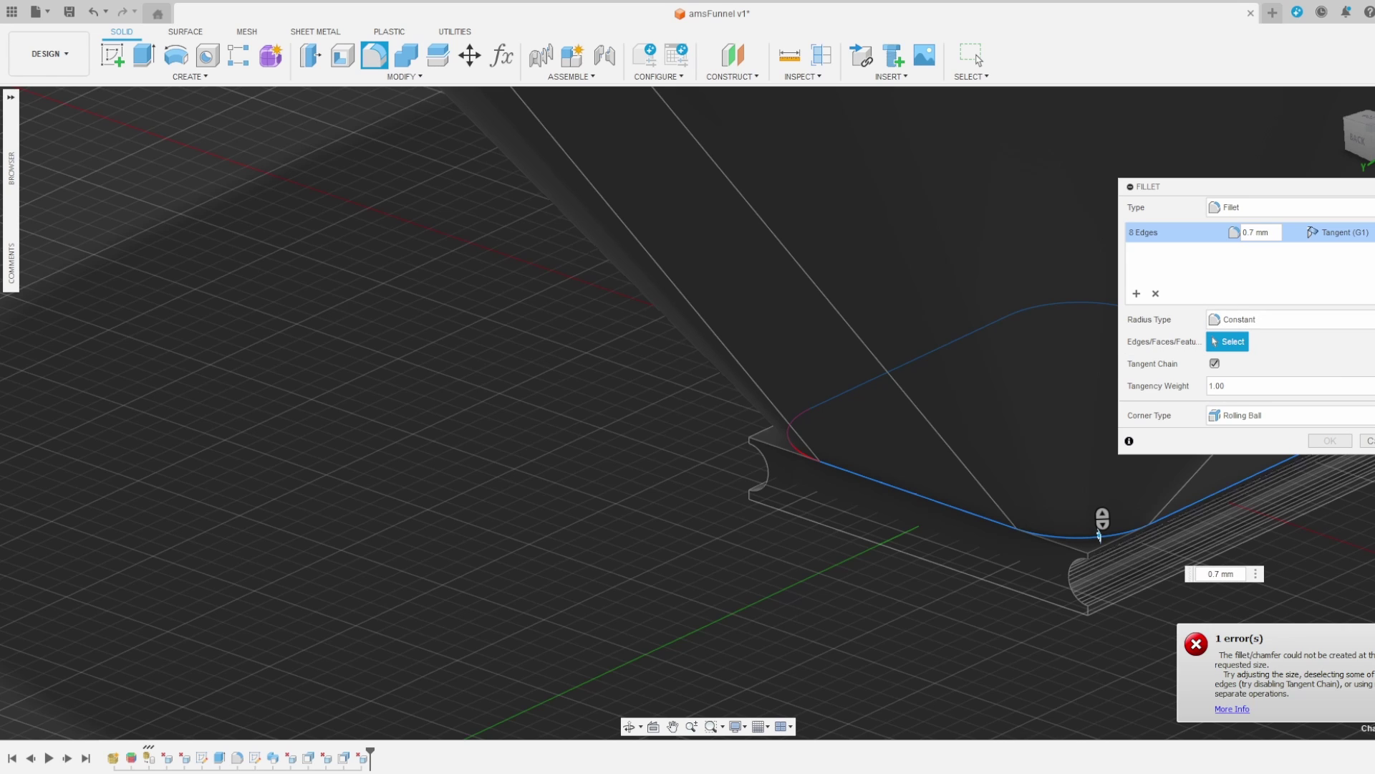
key(Escape)
Try a constant 0.60 mm fillet on the tangent edge chain where the funnel meets the base, and undo it.
key(f)
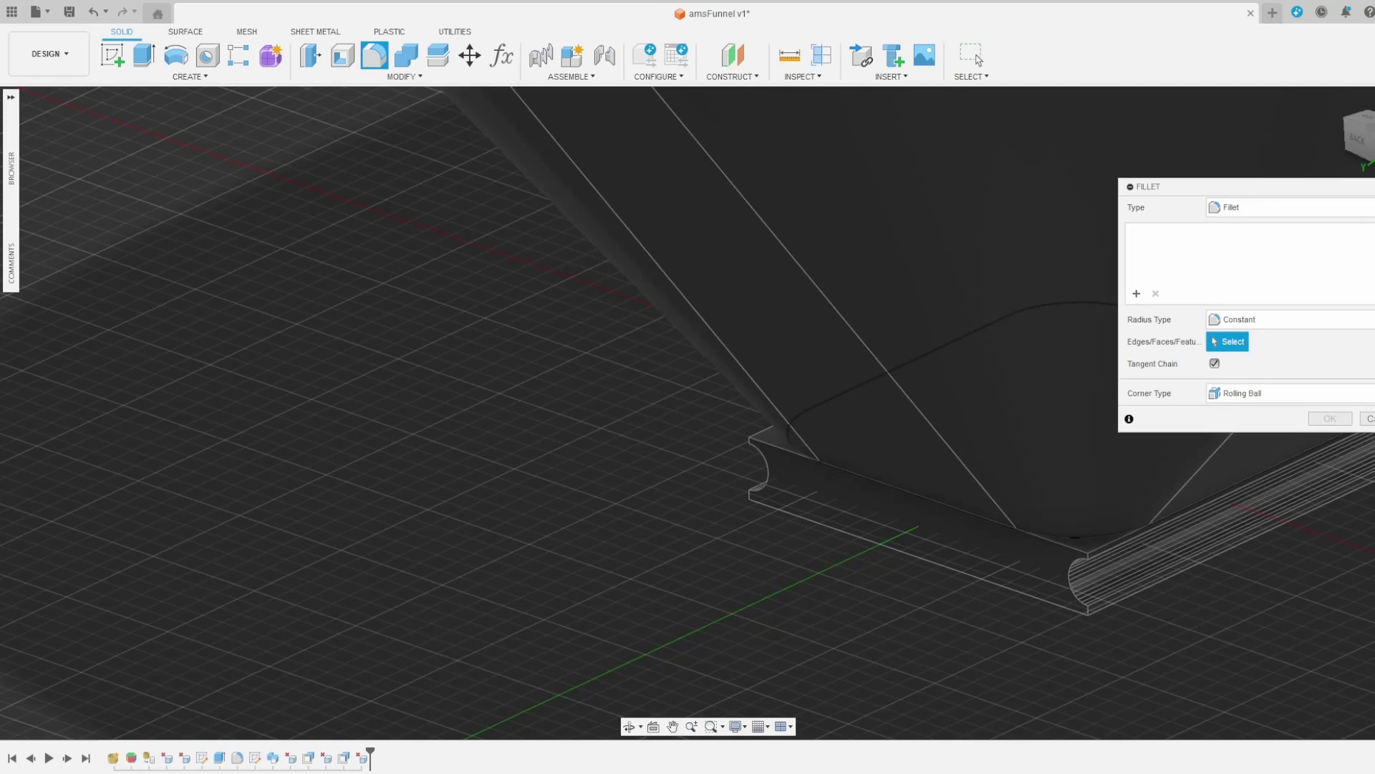
click(1074, 536)
text(0.8)
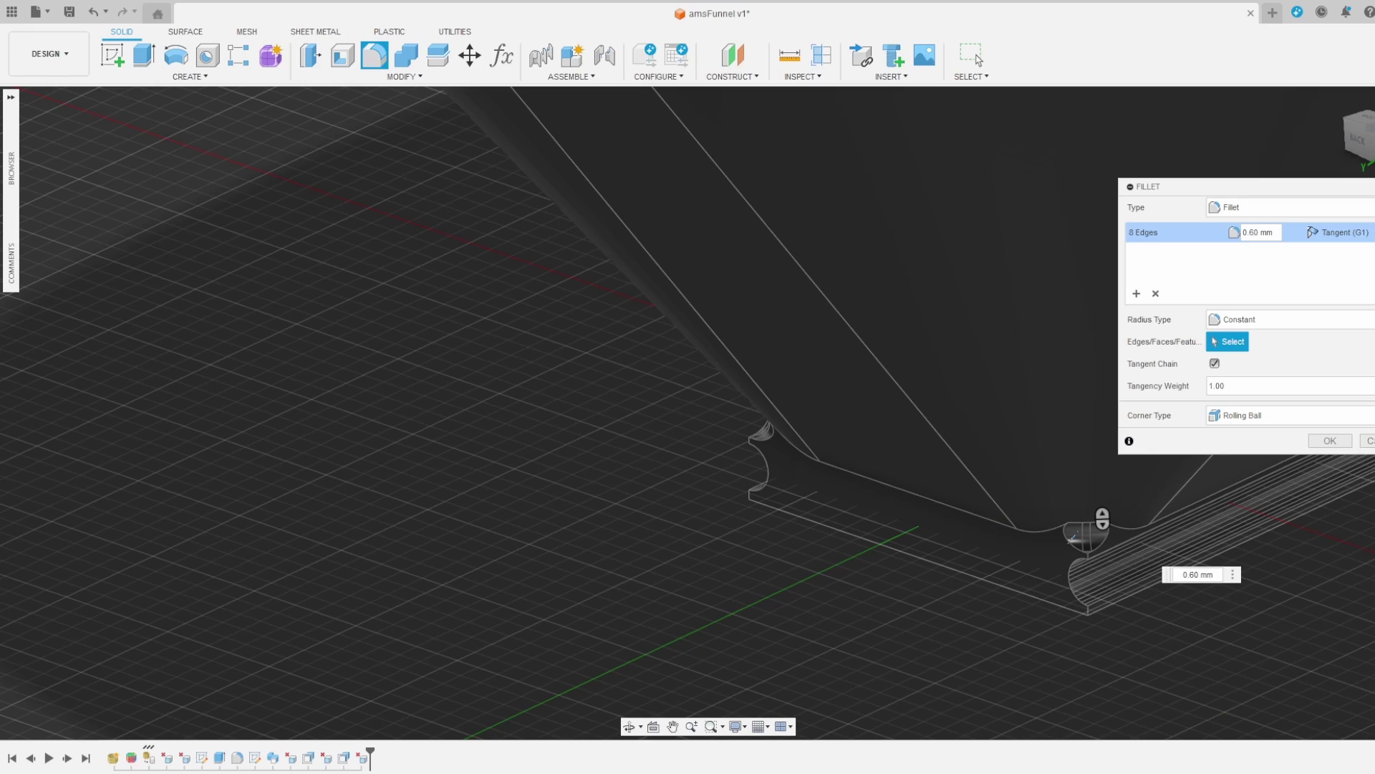
click(1329, 440)
shift+middle_drag(931, 502, 544, 409)
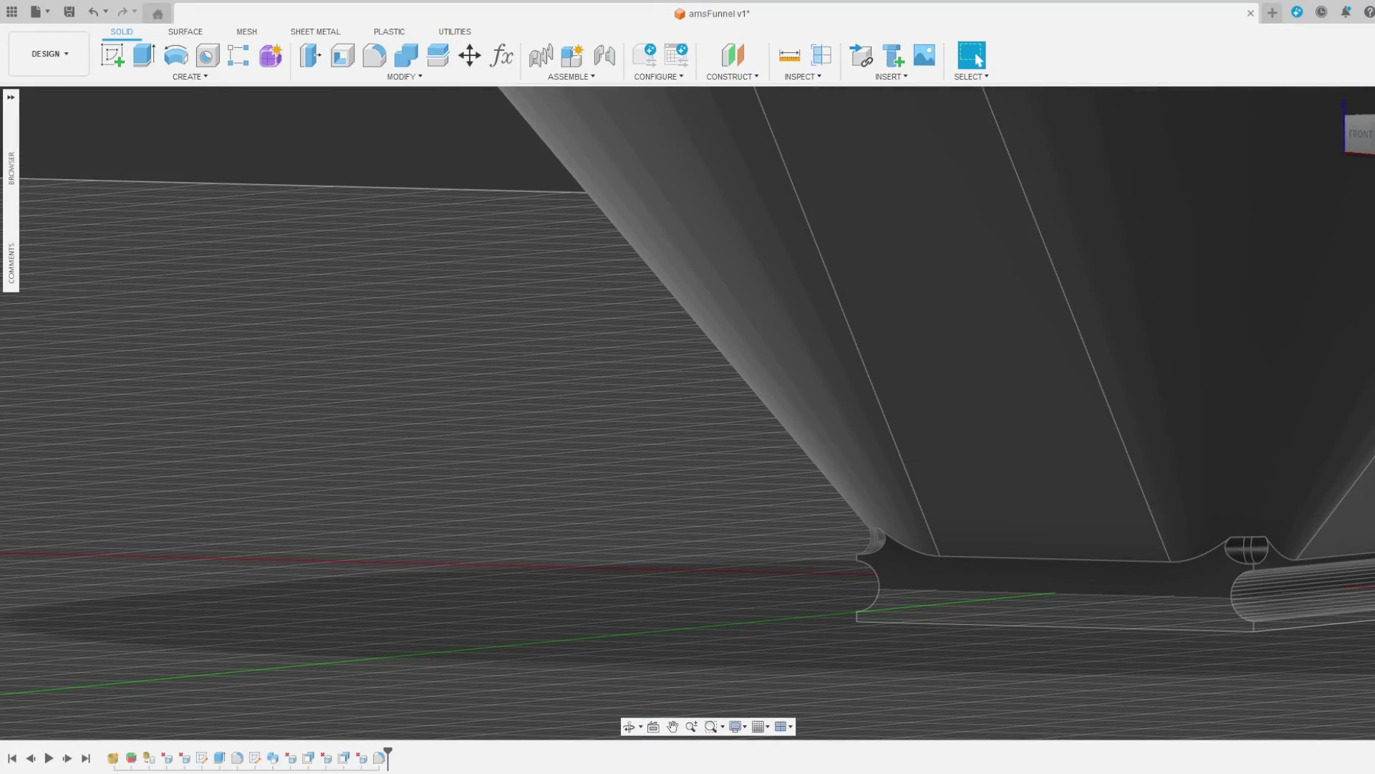
key(ctrl+z)
Extrude the base's top face around the funnel 2 mm upward, joining it to the funnel body.
shift+middle_drag(765, 367, 765, 422)
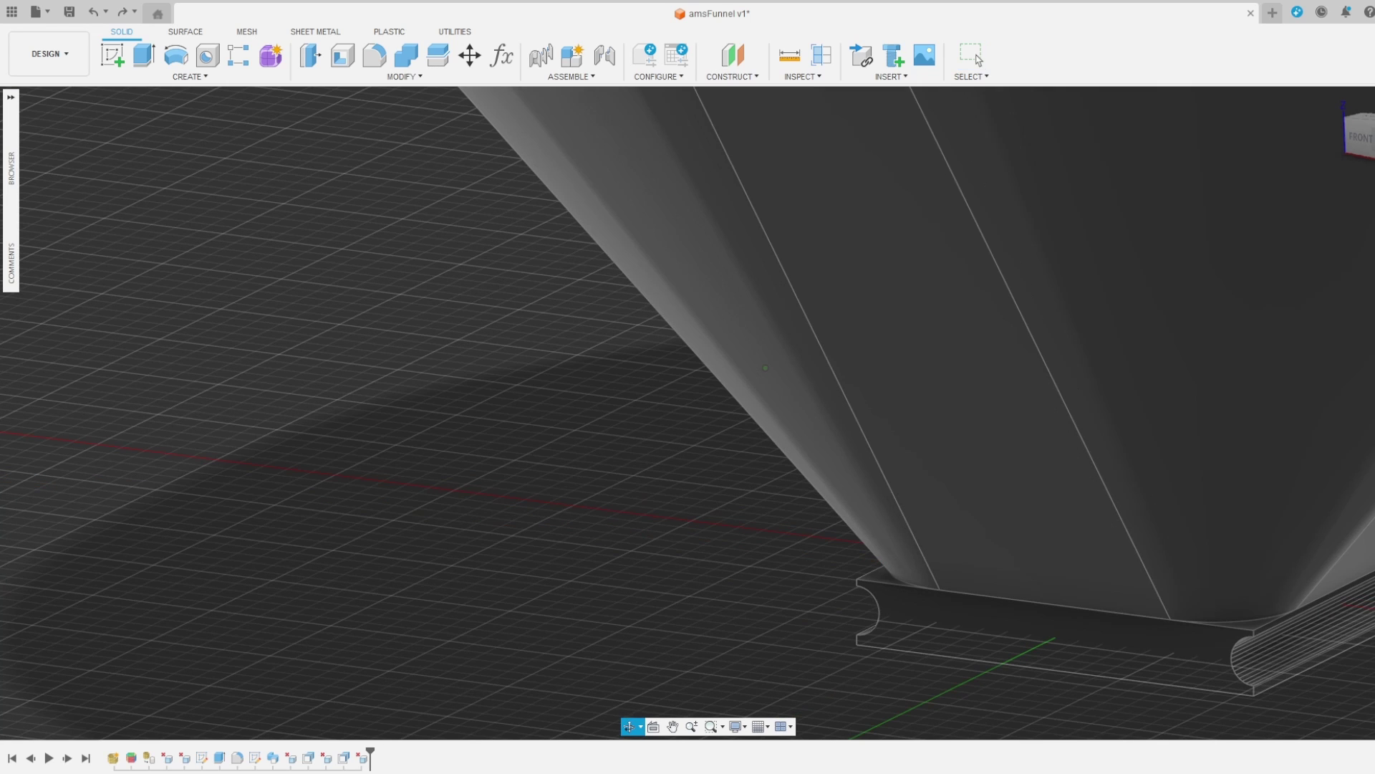
key(e)
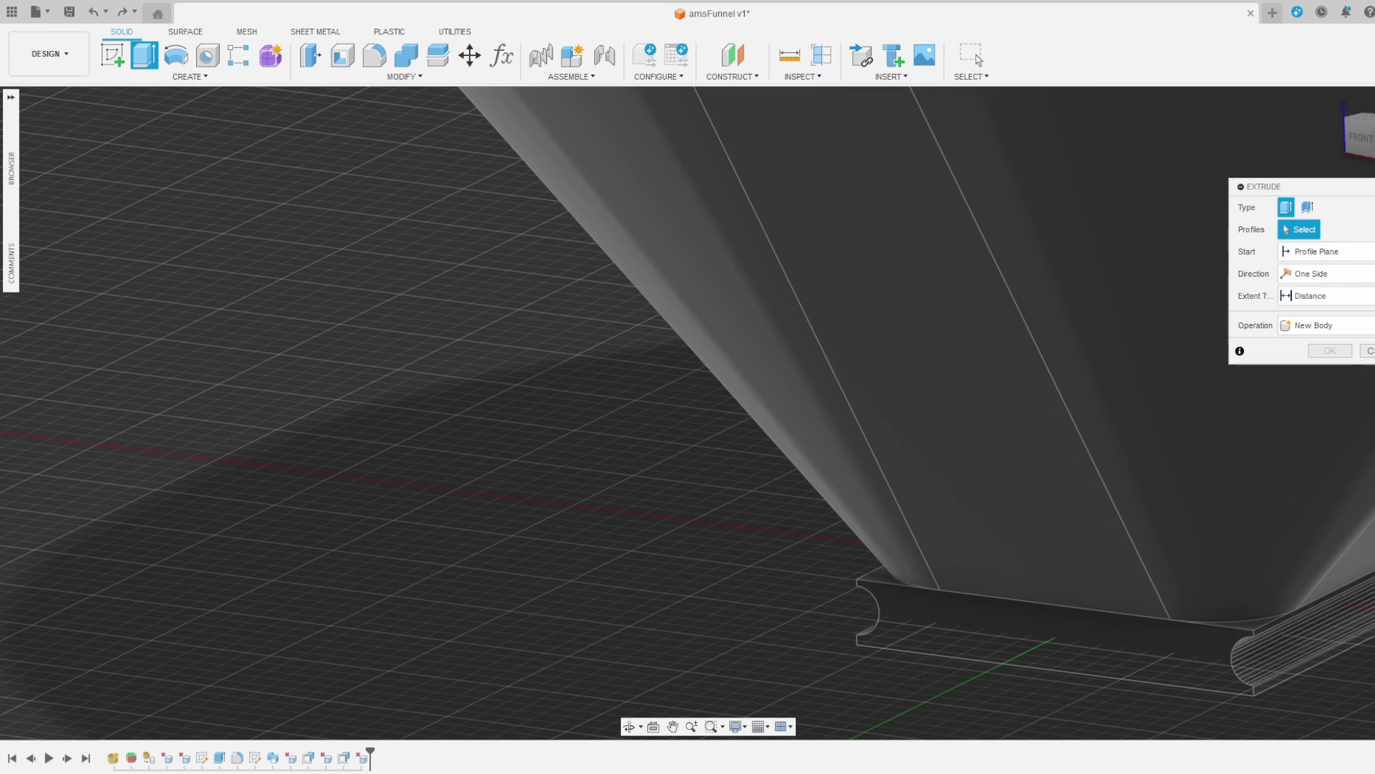
click(981, 595)
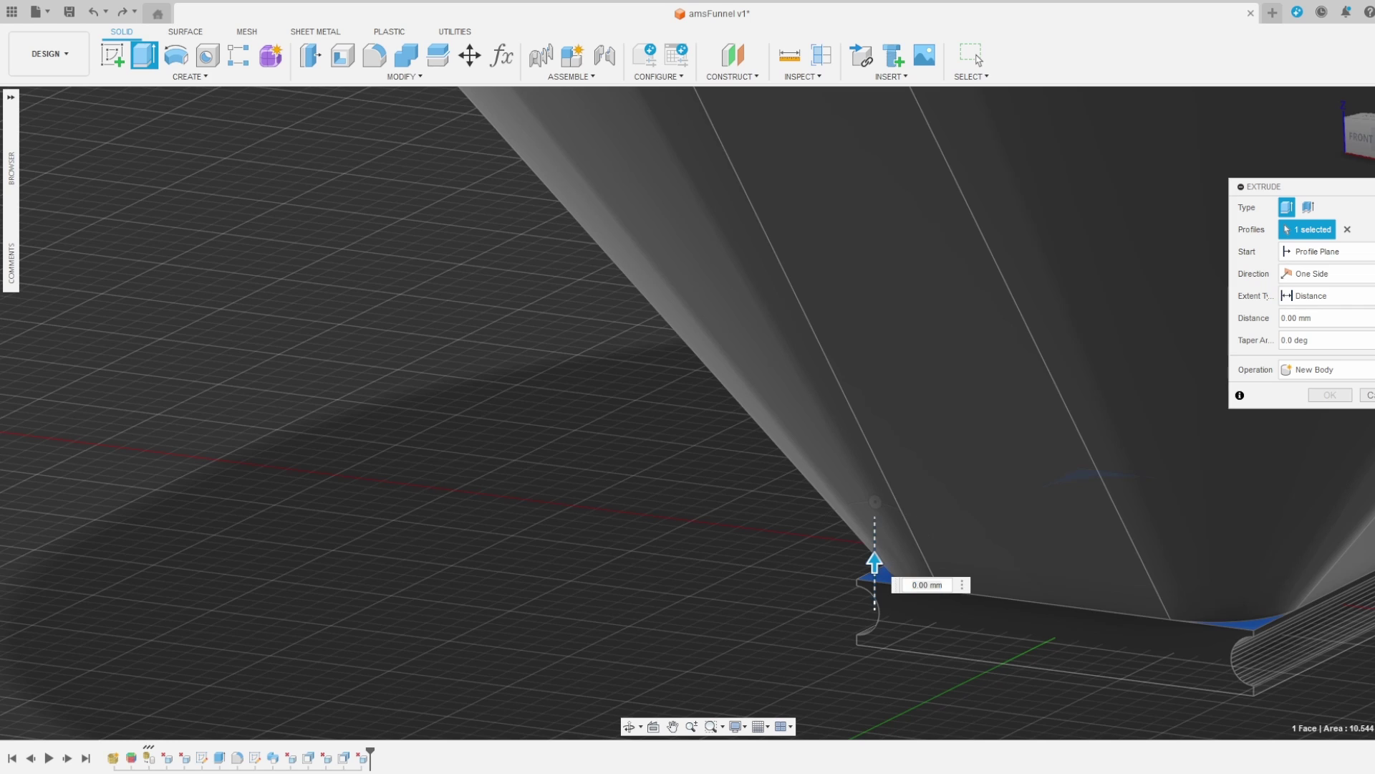
drag(874, 562, 875, 537)
click(1326, 369)
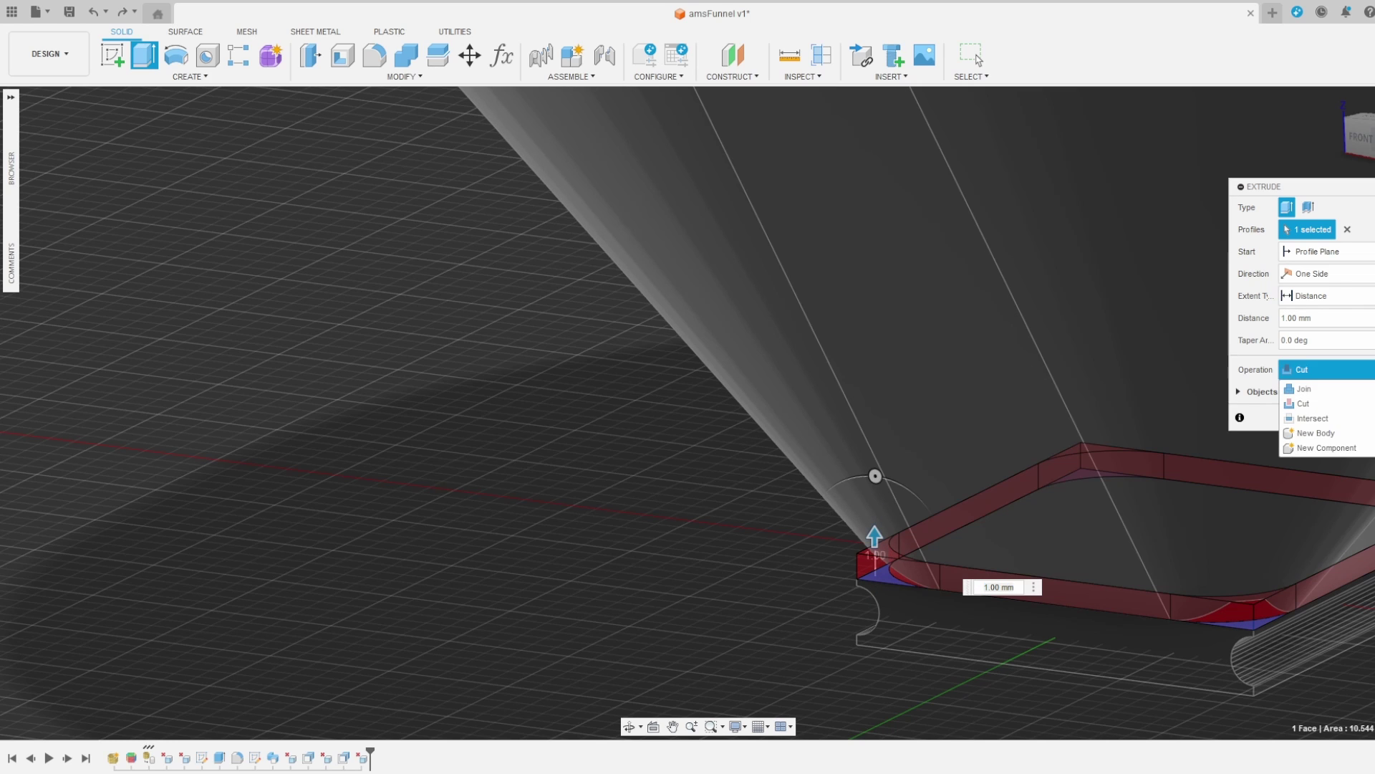
click(1304, 388)
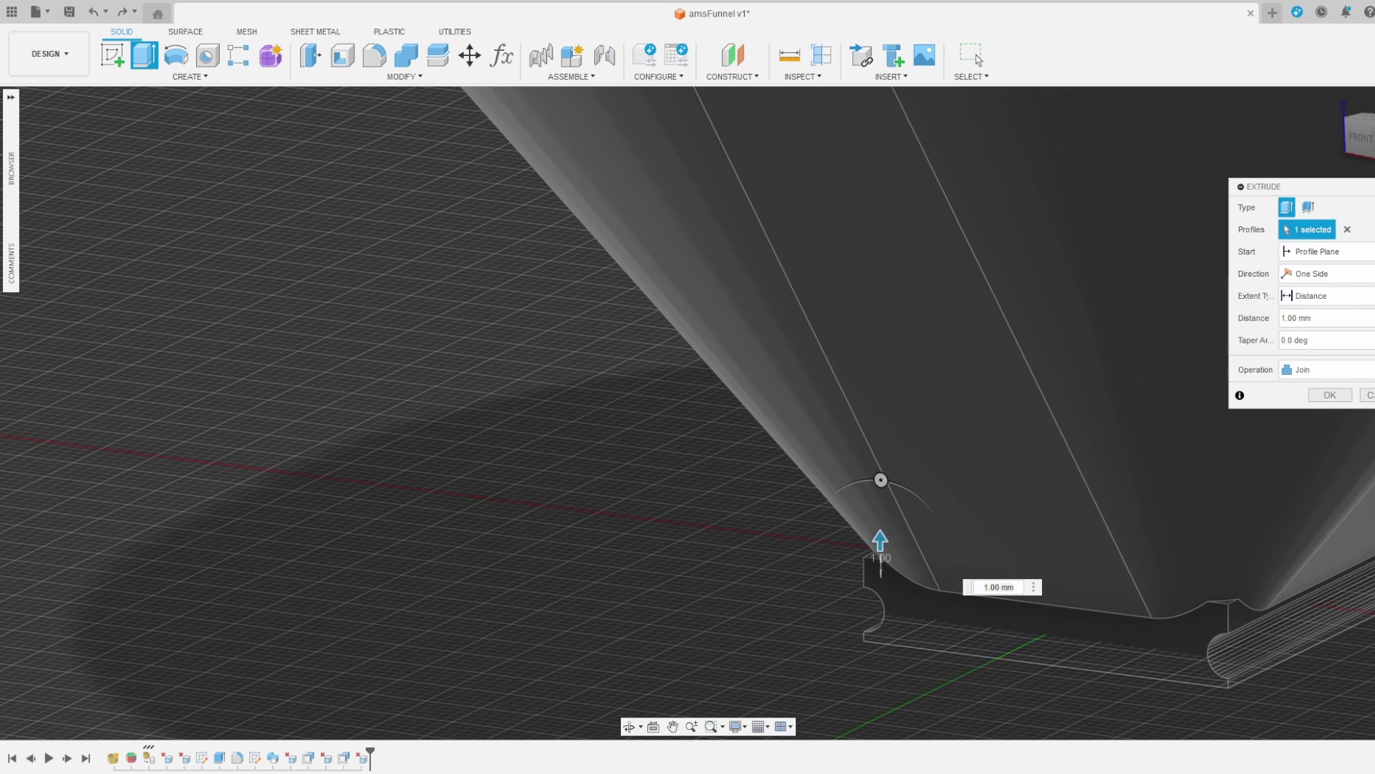
drag(881, 529, 881, 516)
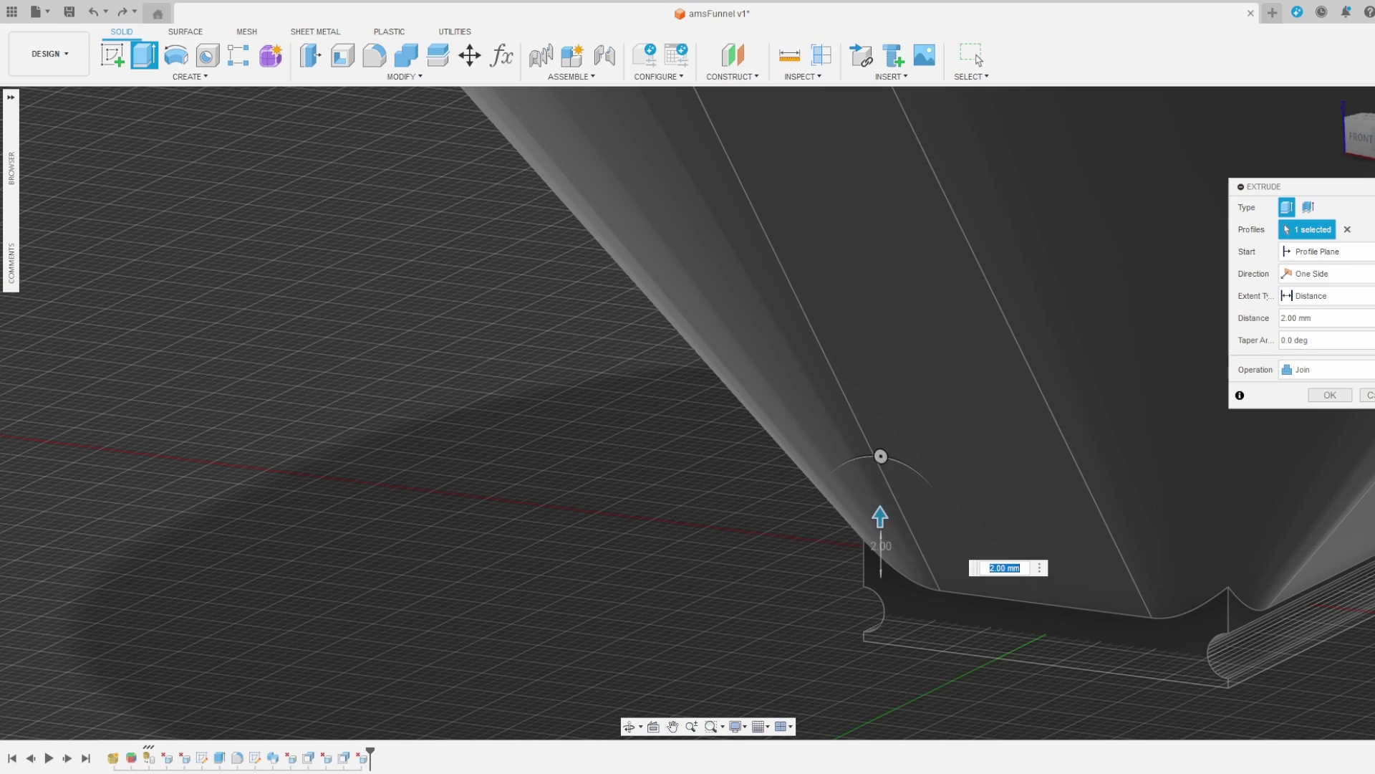
scroll(655, 601, up, 3)
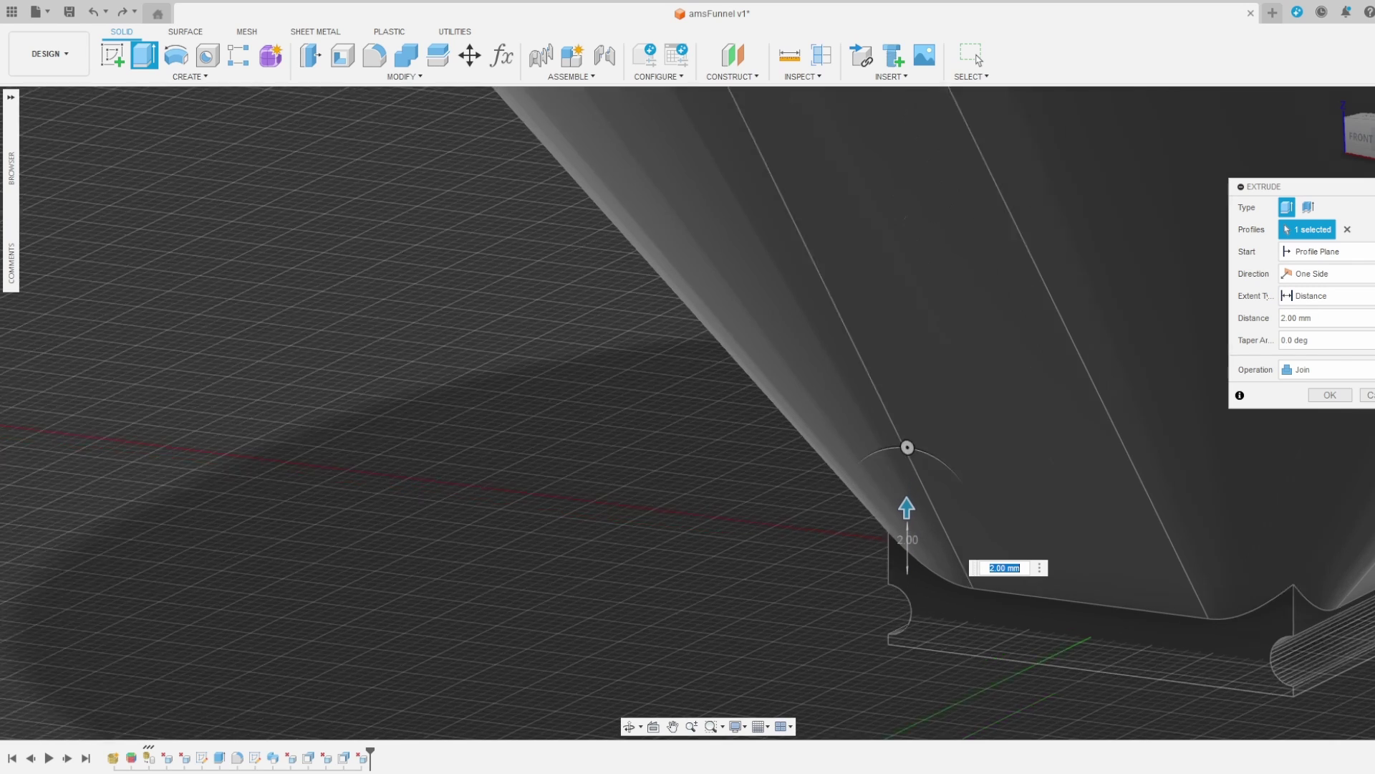
scroll(716, 587, down, 4)
shift+middle_drag(717, 587, 724, 631)
shift+middle_drag(644, 444, 622, 490)
shift+middle_drag(824, 437, 788, 466)
key(Return)
scroll(1004, 618, down, 5)
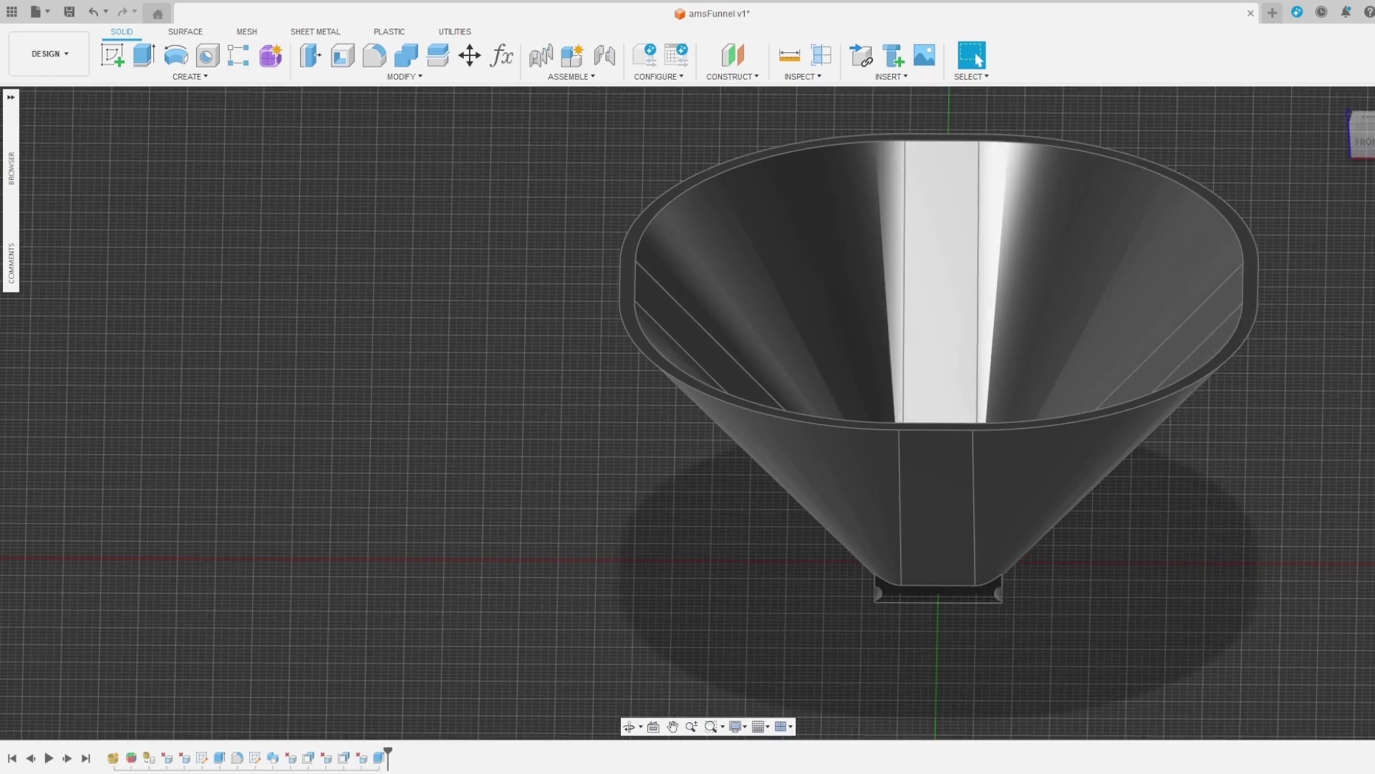
Rename the DRY_POD_FULL_KIT body as DRY_POD_FUNNEL.
shift+middle_drag(1004, 618, 904, 529)
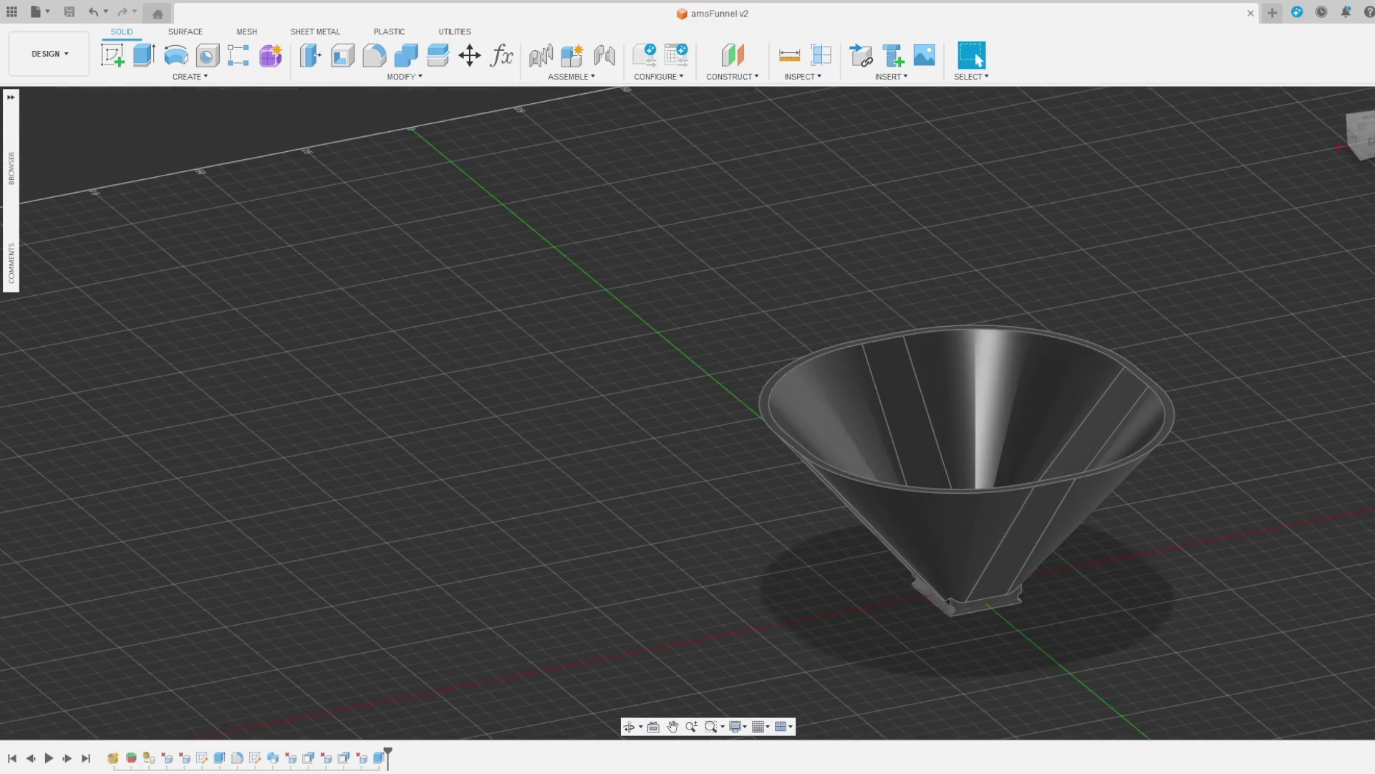
click(11, 96)
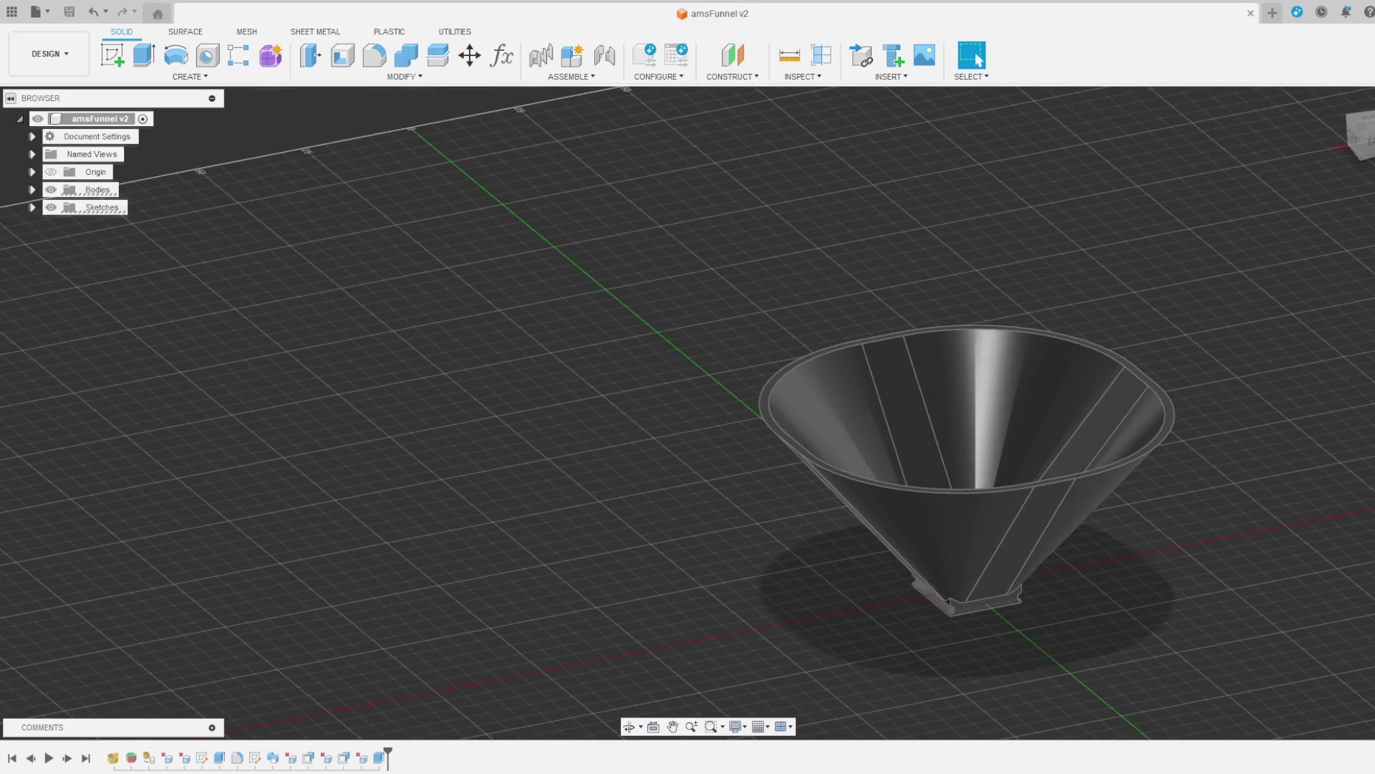
click(32, 189)
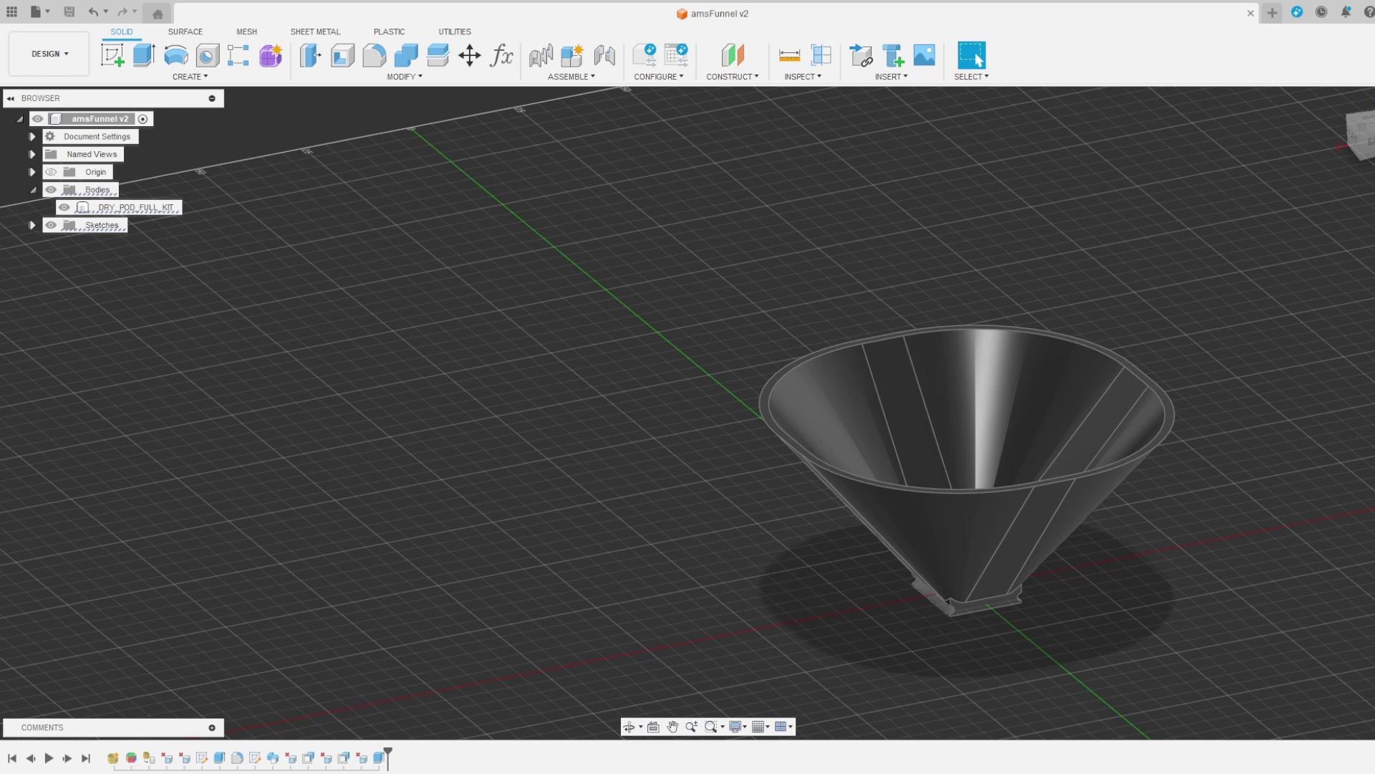
click(136, 207)
right_click(141, 208)
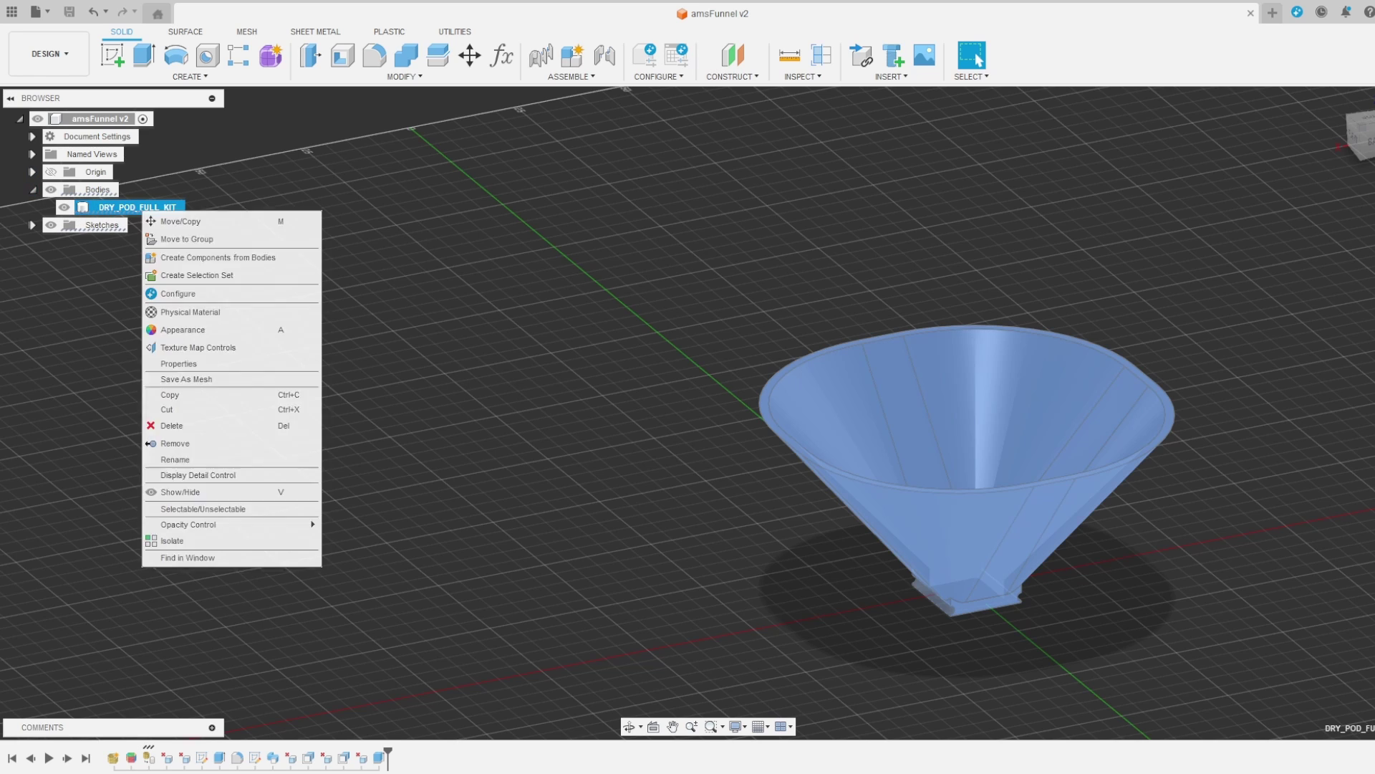
click(179, 459)
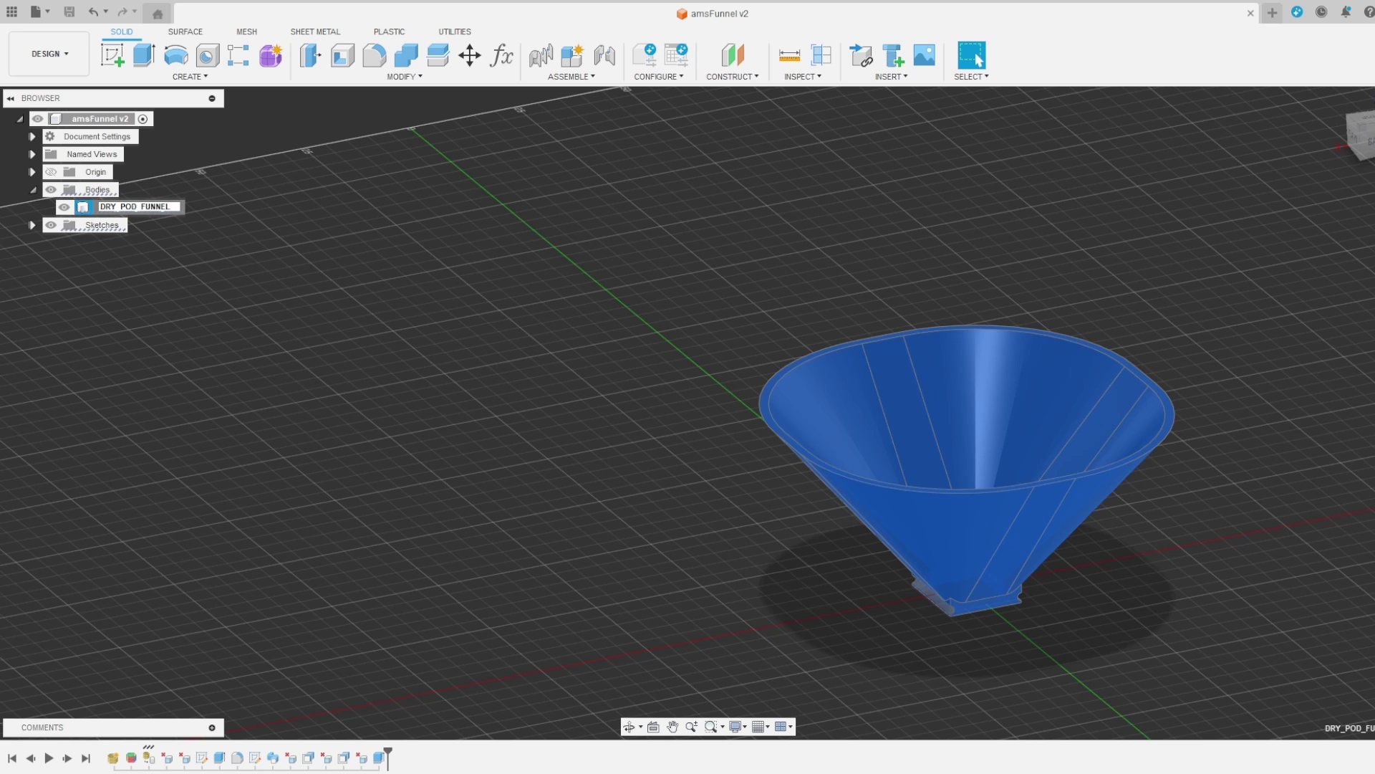
Save the DRY_POD_FUNNEL body as a medium-refinement 3MF mesh named DRY_POD_FUNNEL in the local S:/3D/dryAMS folder.
right_click(122, 208)
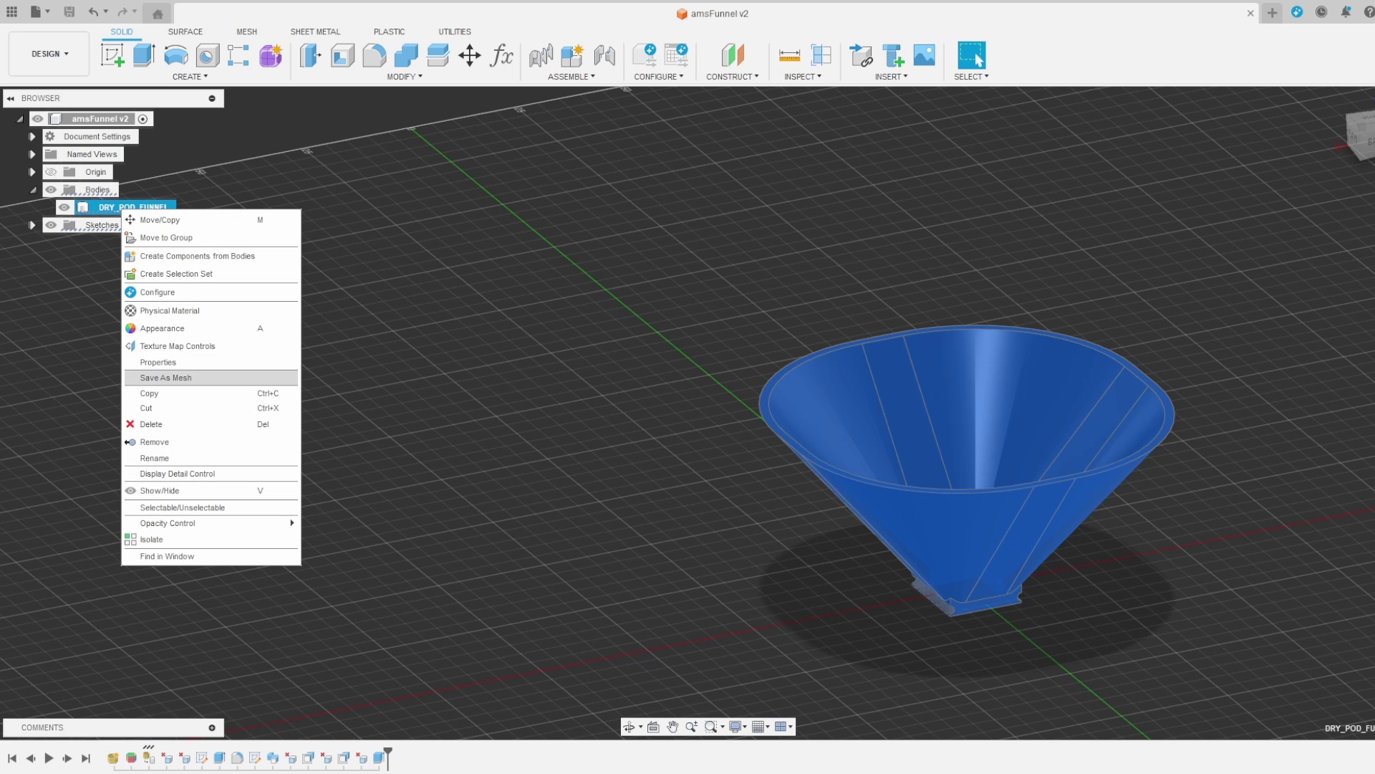
click(180, 378)
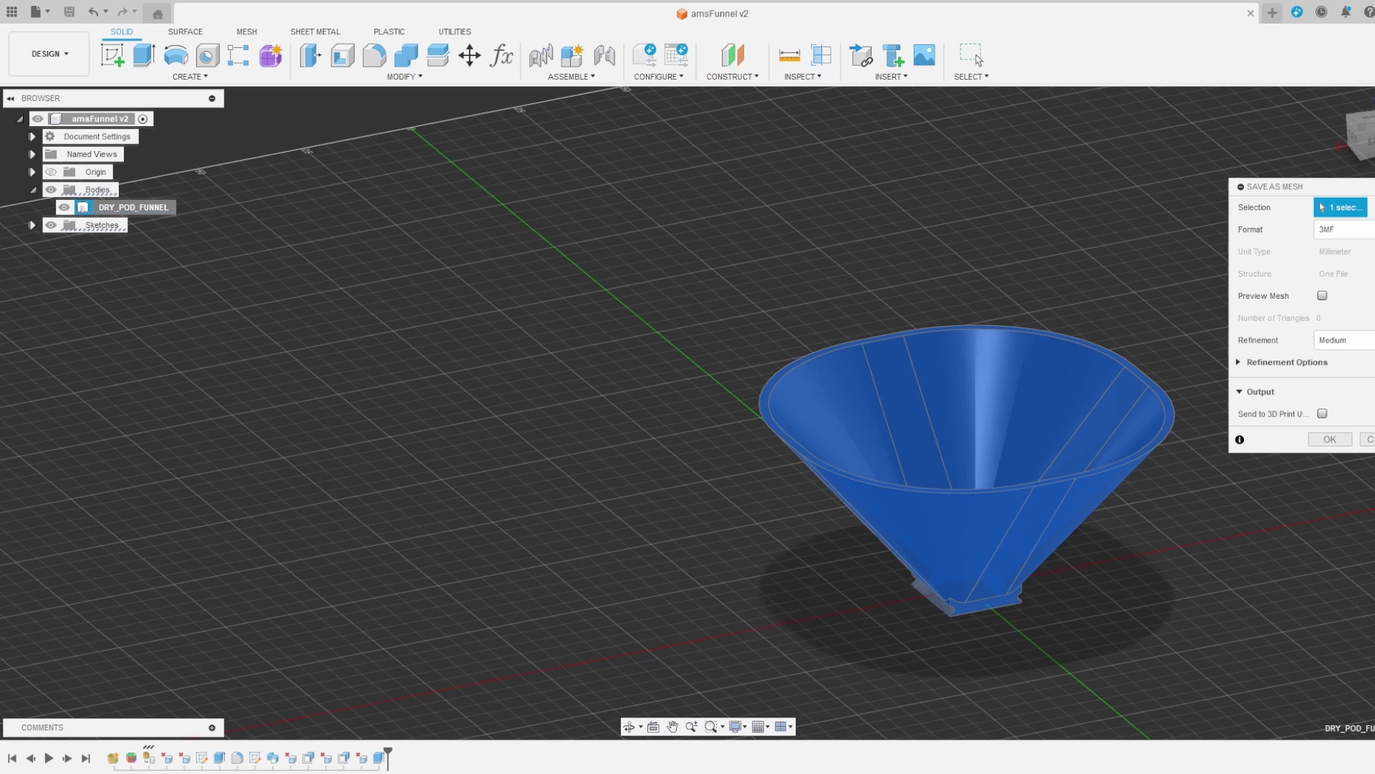
click(1344, 229)
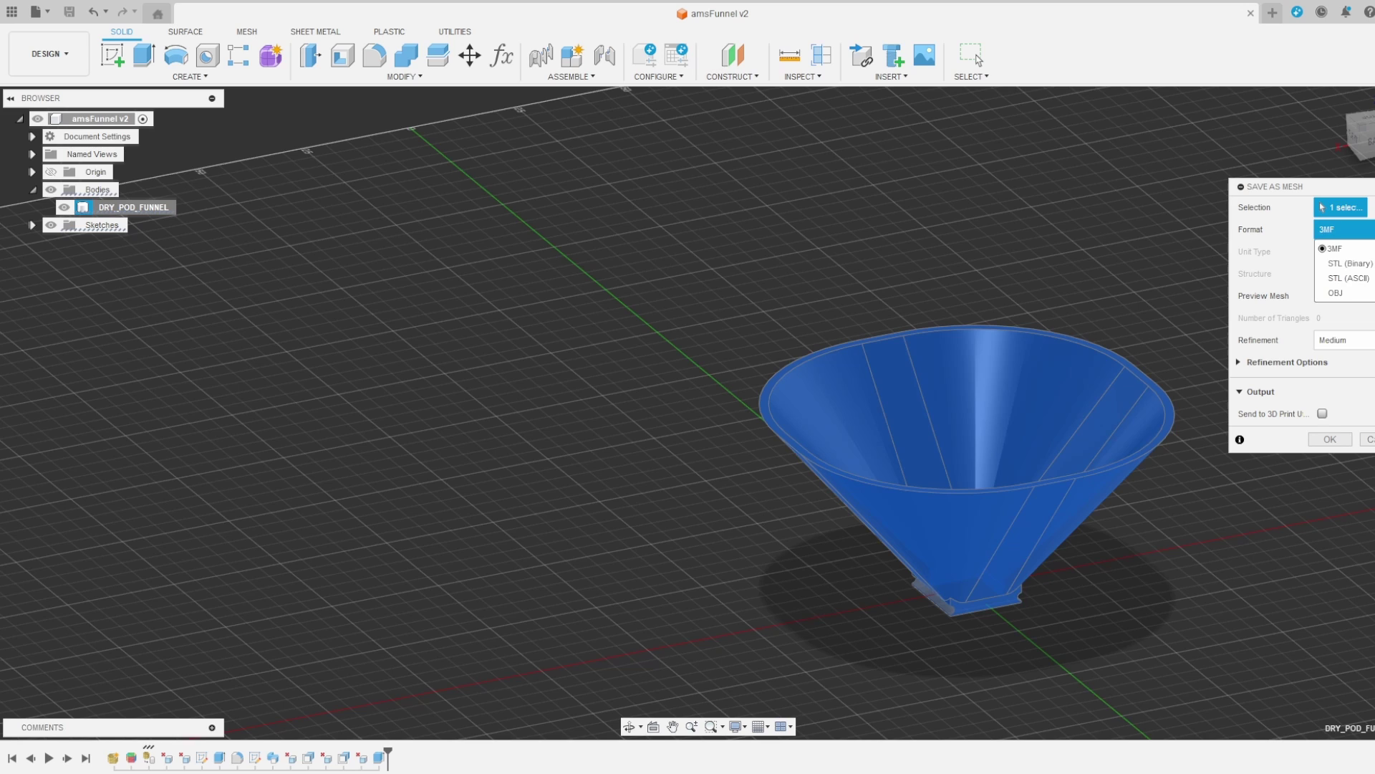
key(Escape)
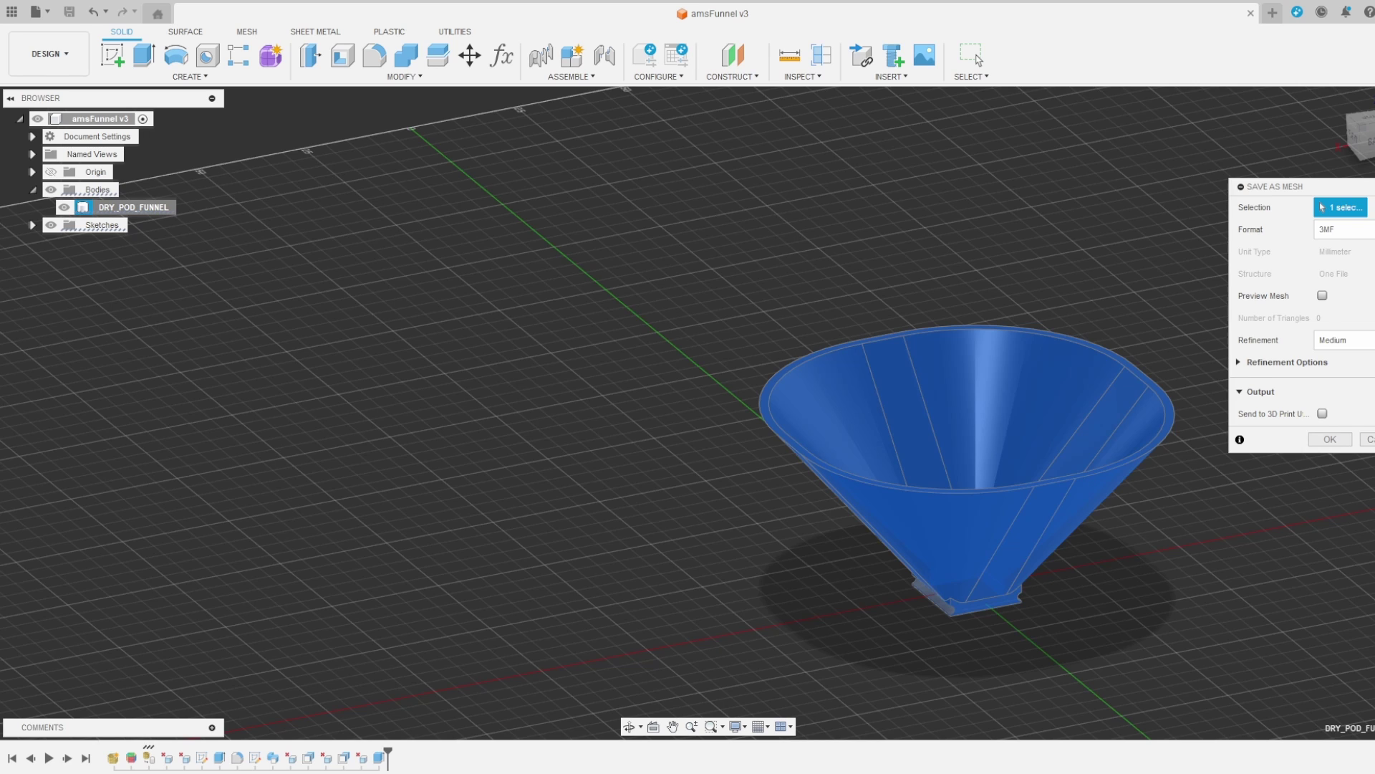
key(Return)
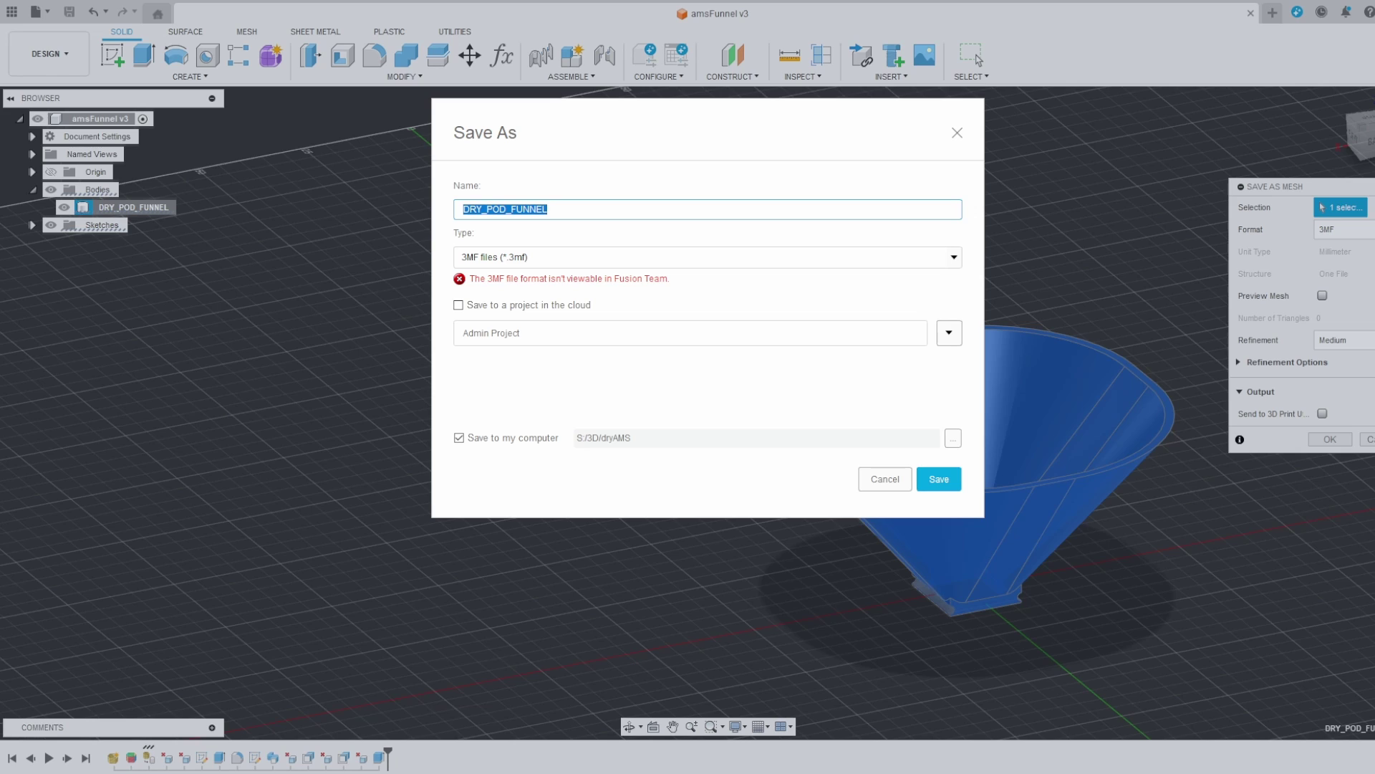
key(Tab)
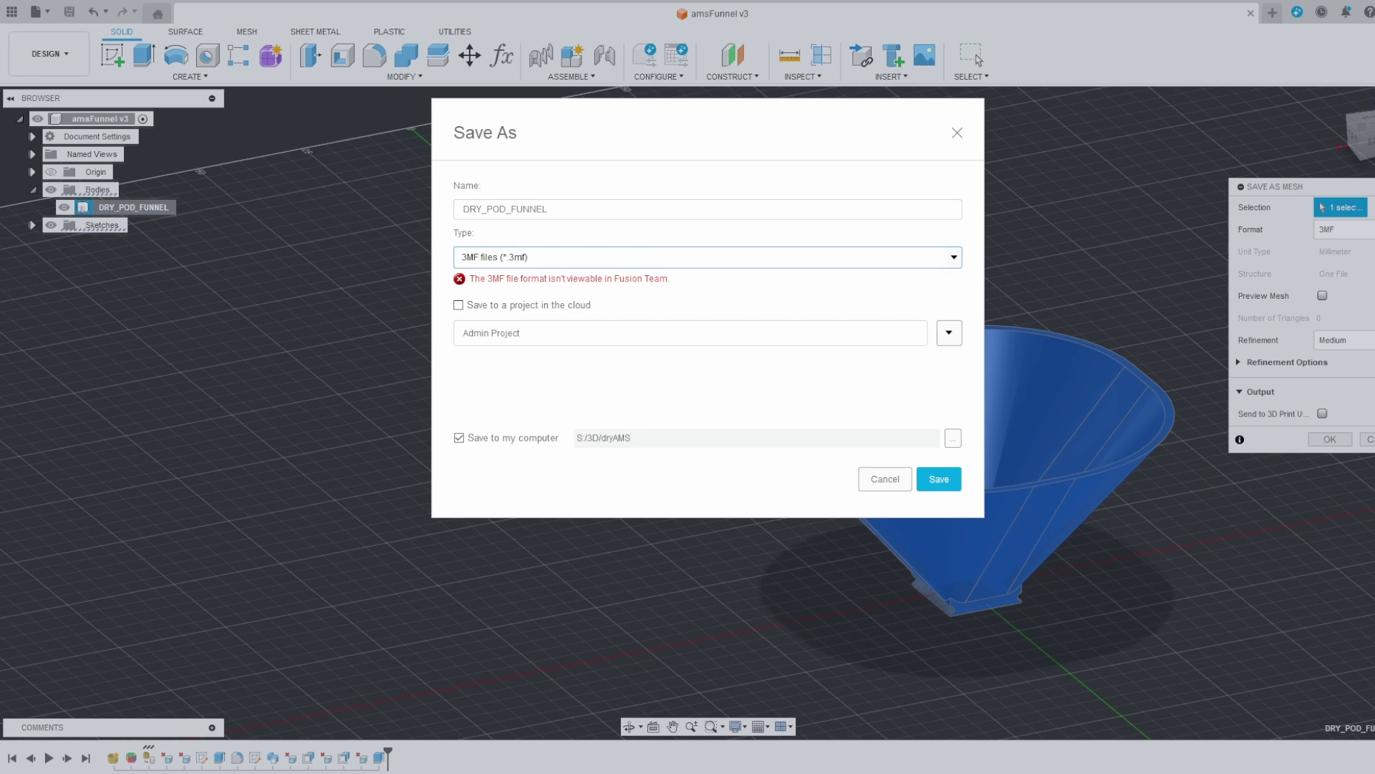
click(548, 209)
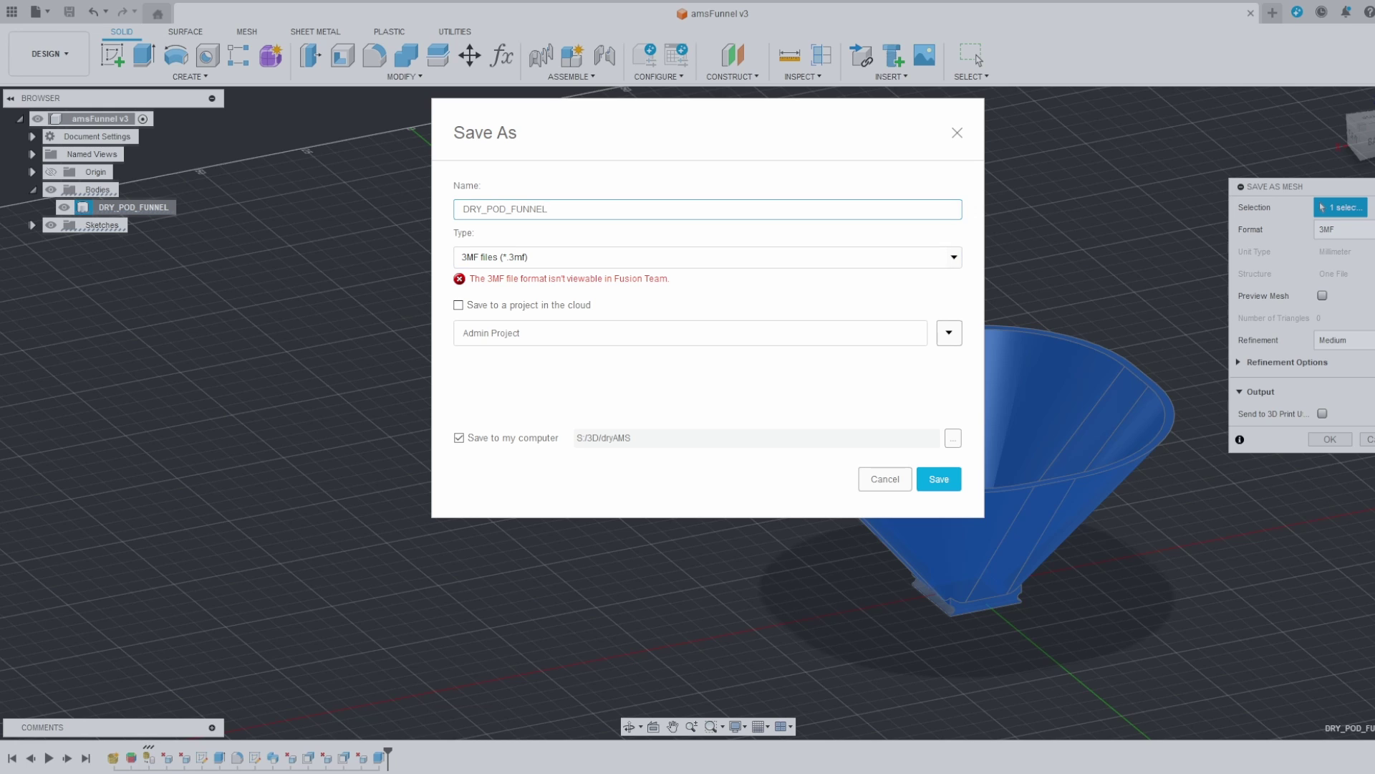
key(Return)
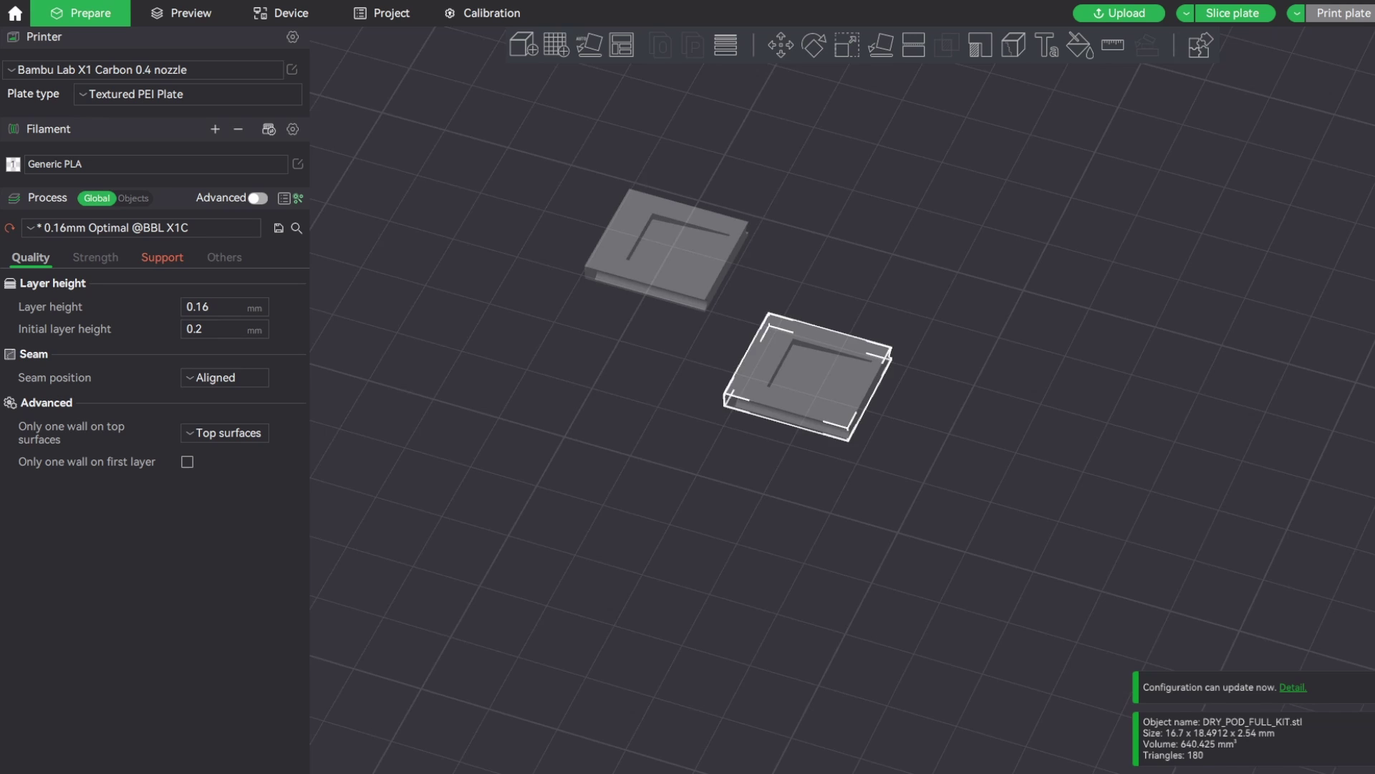
Switch to Bambu Studio and add DRY_POD_FUNNEL.3mf to the build plate, importing geometry only.
scroll(863, 399, down, 5)
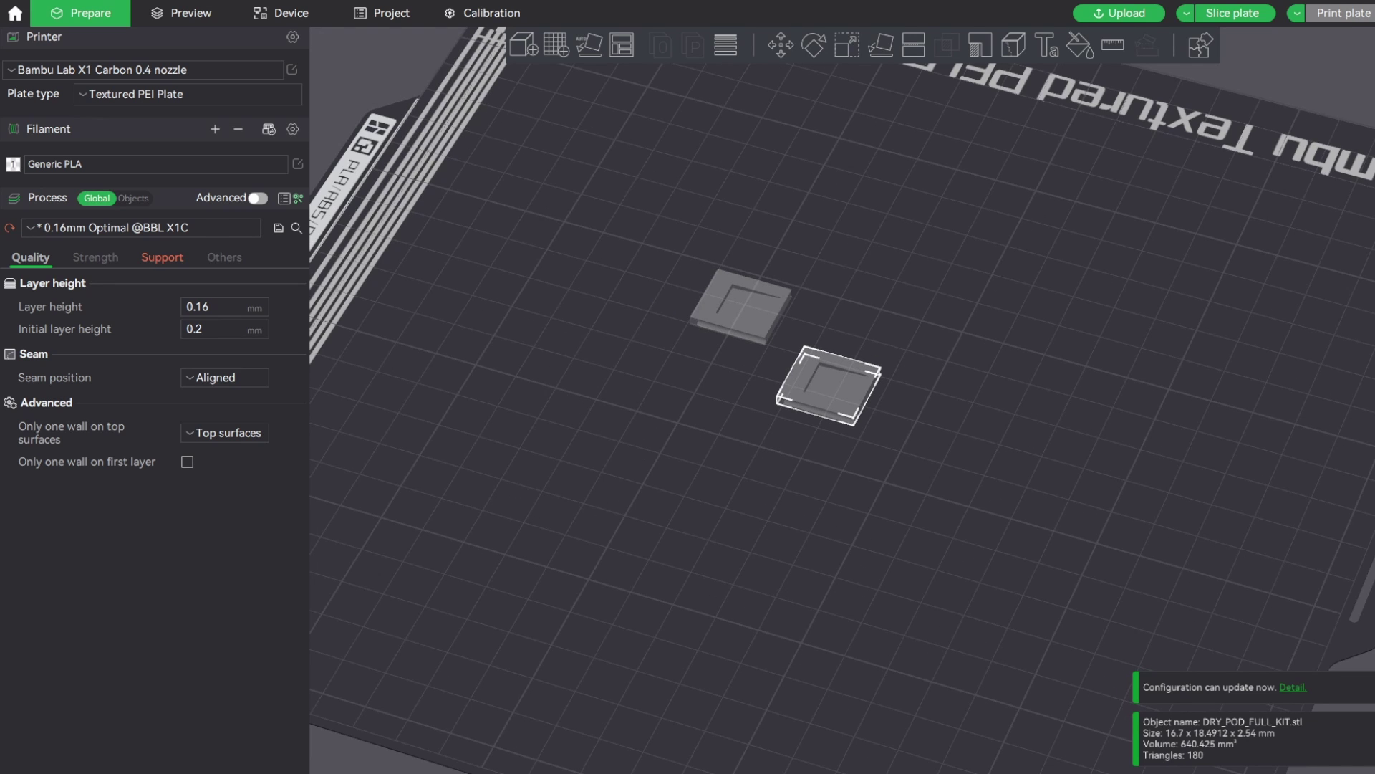
drag(959, 202, 957, 220)
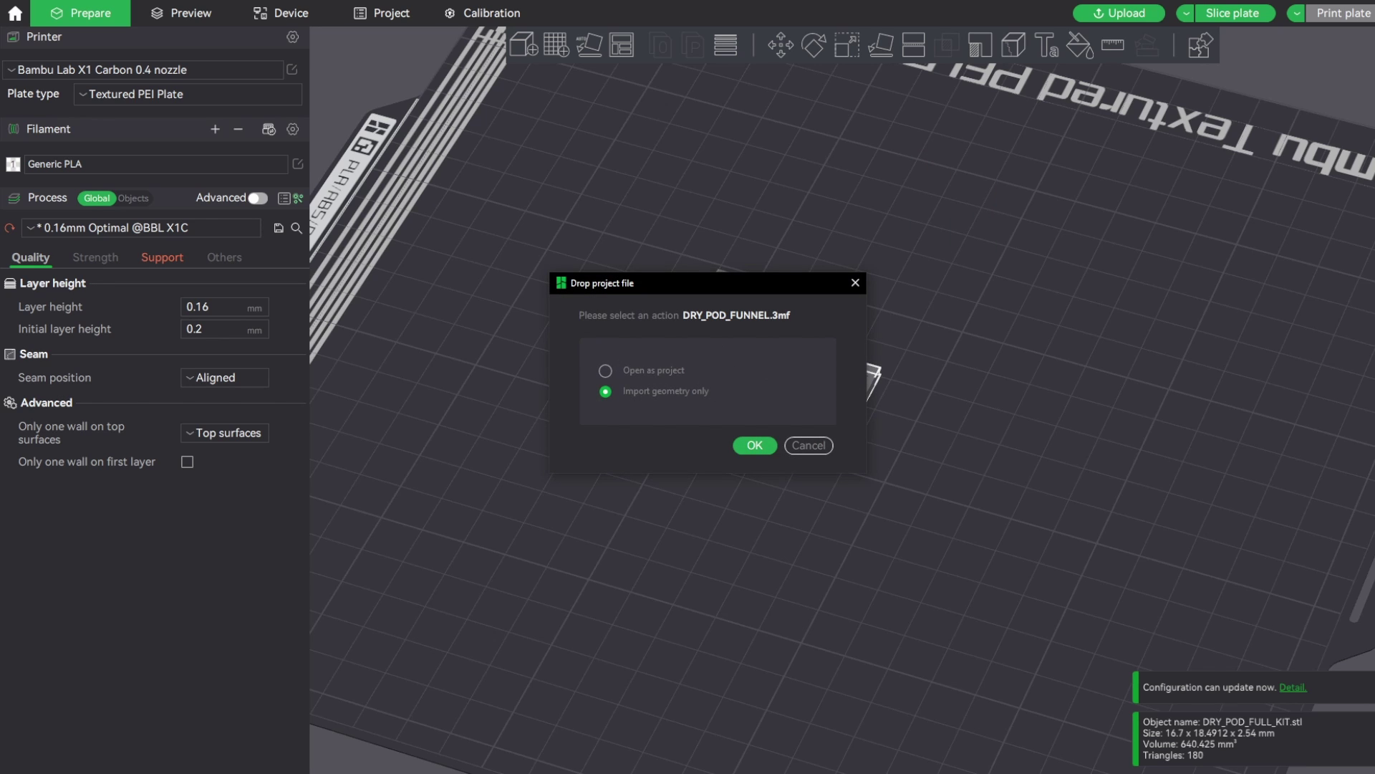
key(Return)
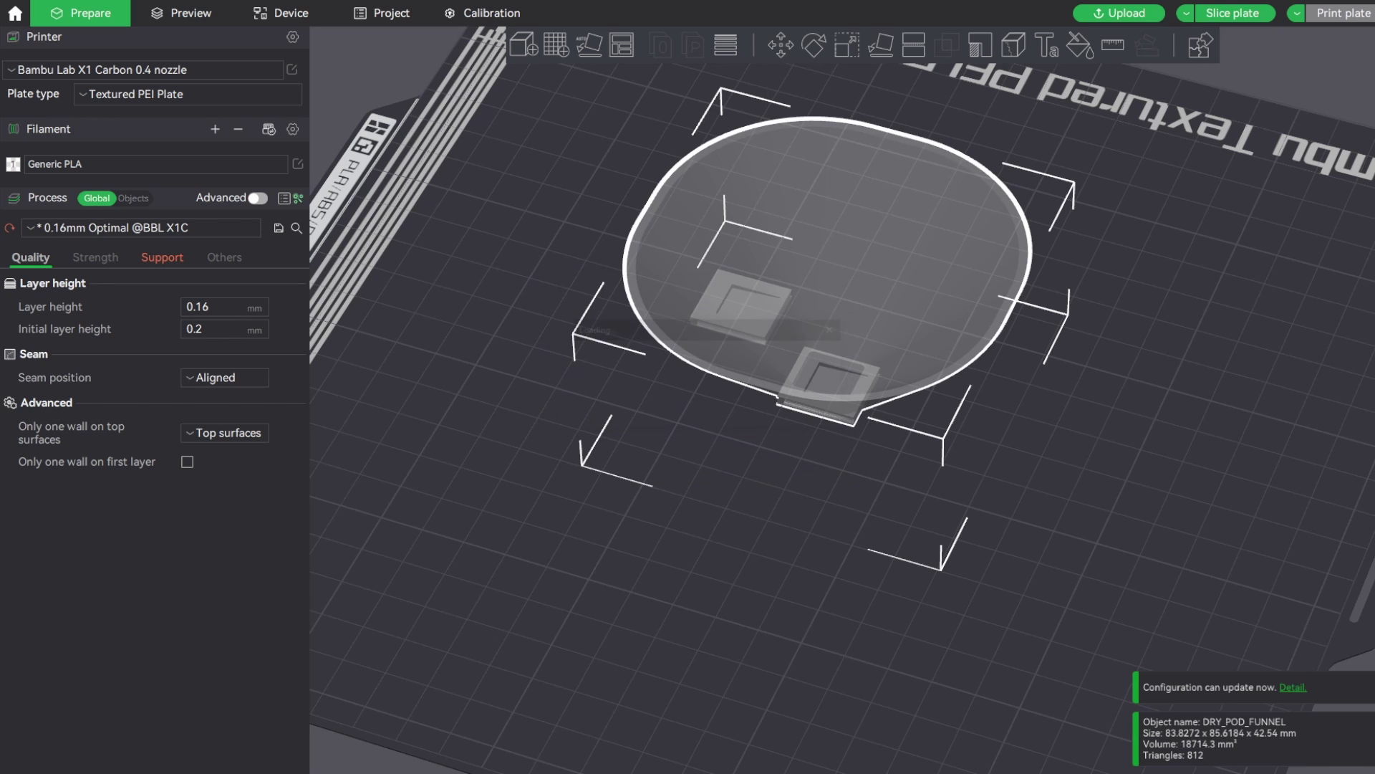
click(970, 482)
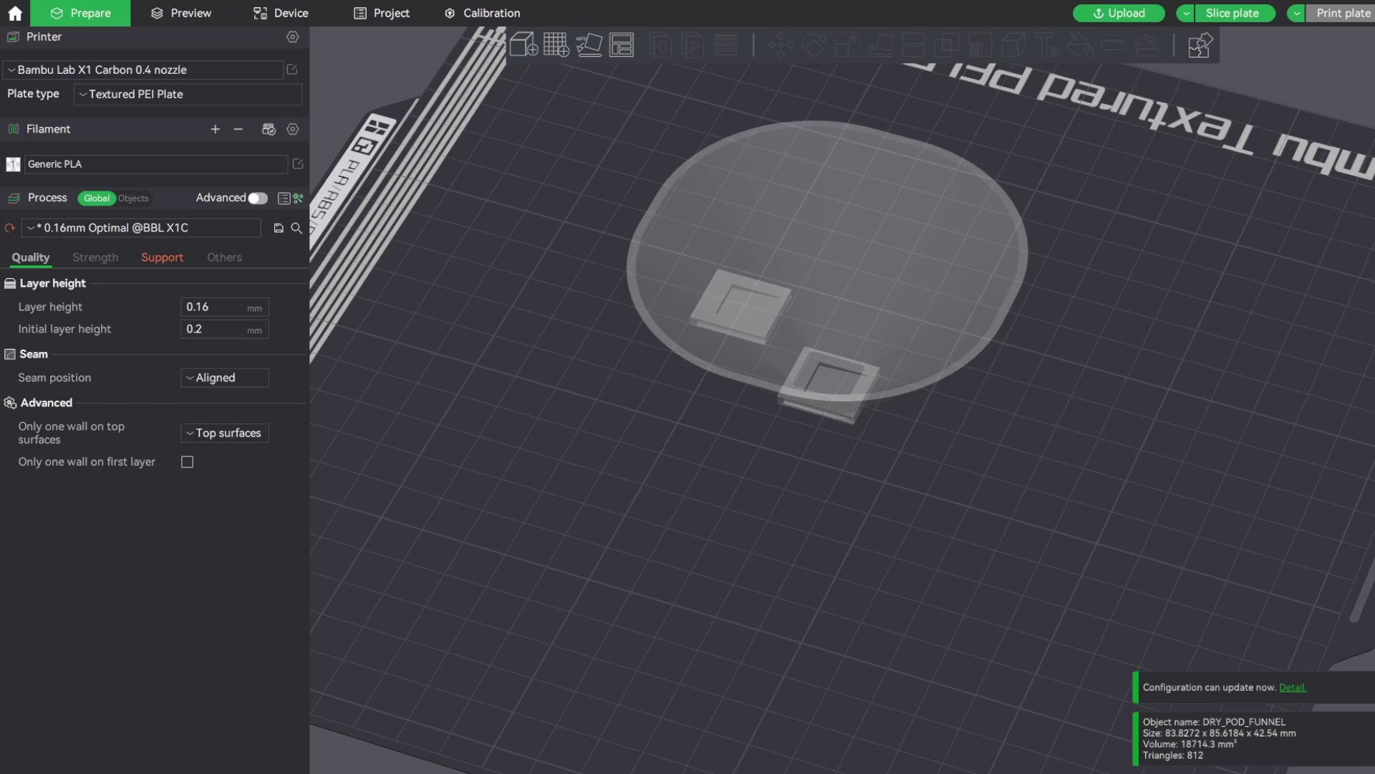
Delete the two old DRY_POD_FULL_KIT pieces from the build plate, one beside the funnel and one overlapping its base.
drag(971, 481, 995, 464)
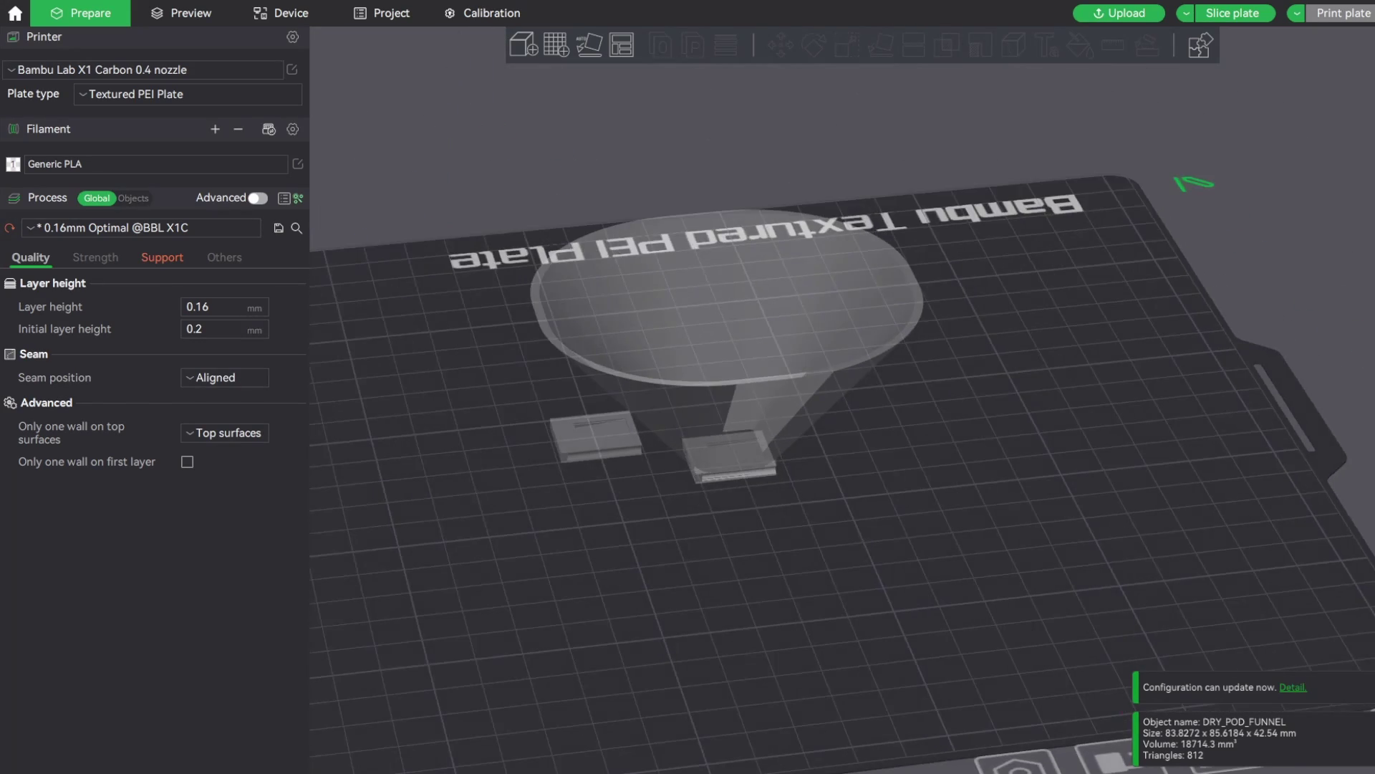
scroll(859, 398, up, 6)
scroll(874, 391, up, 2)
drag(874, 391, 942, 319)
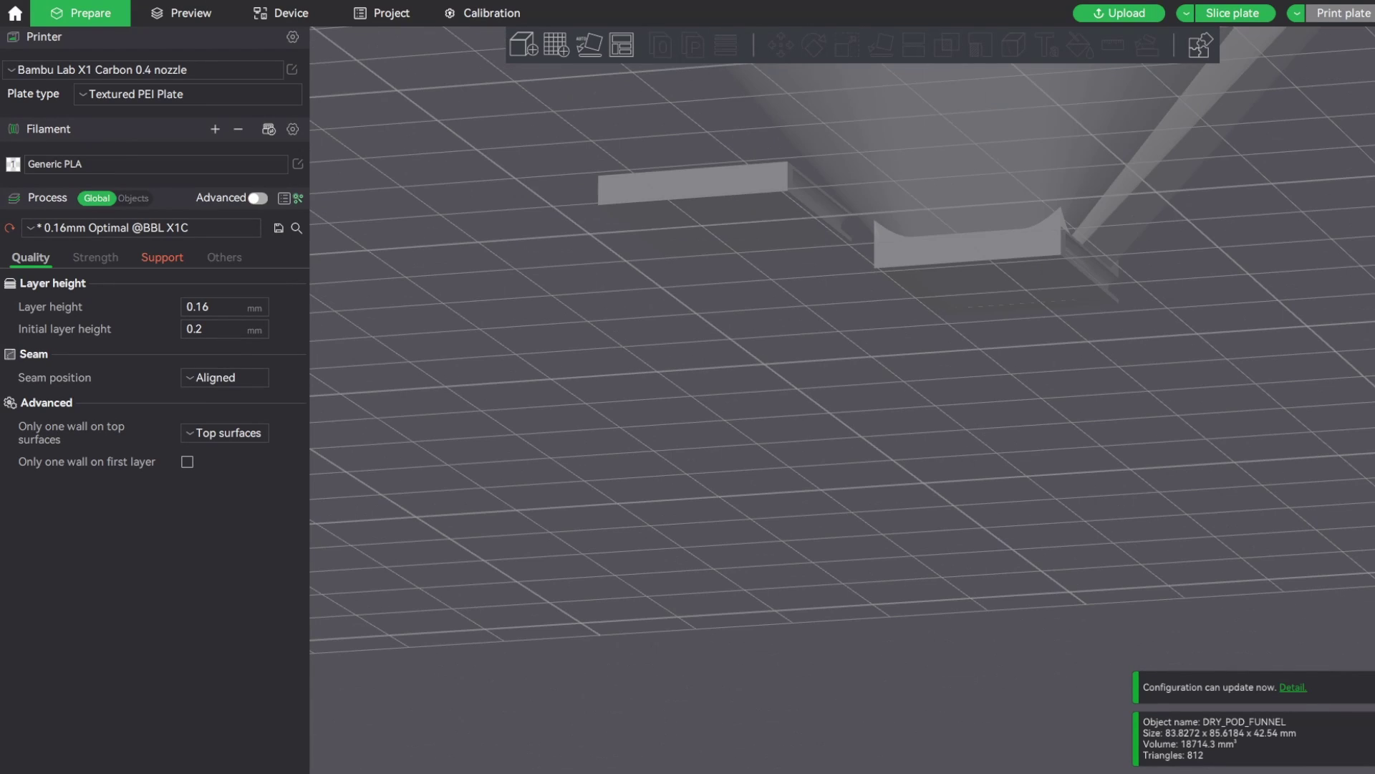
click(719, 204)
key(Delete)
drag(843, 400, 774, 320)
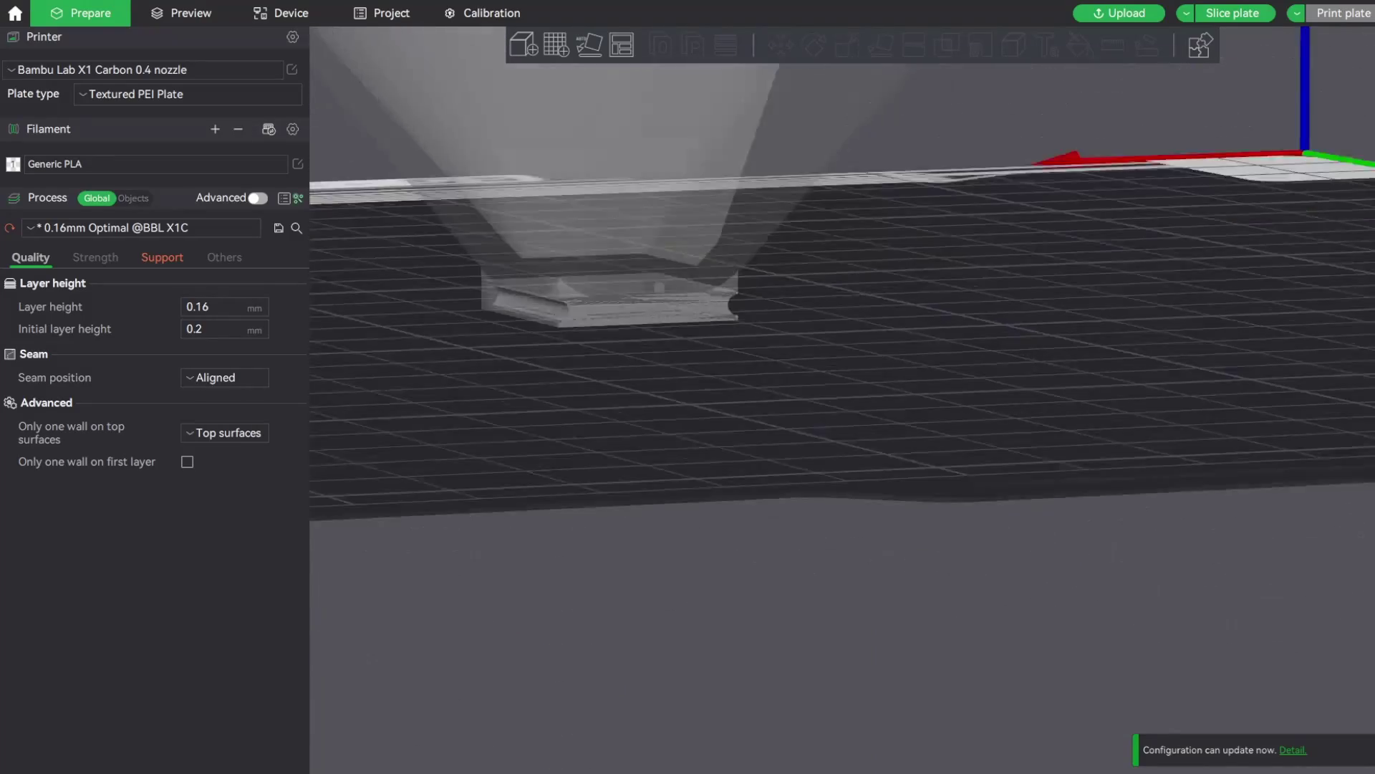
drag(716, 265, 717, 300)
click(609, 301)
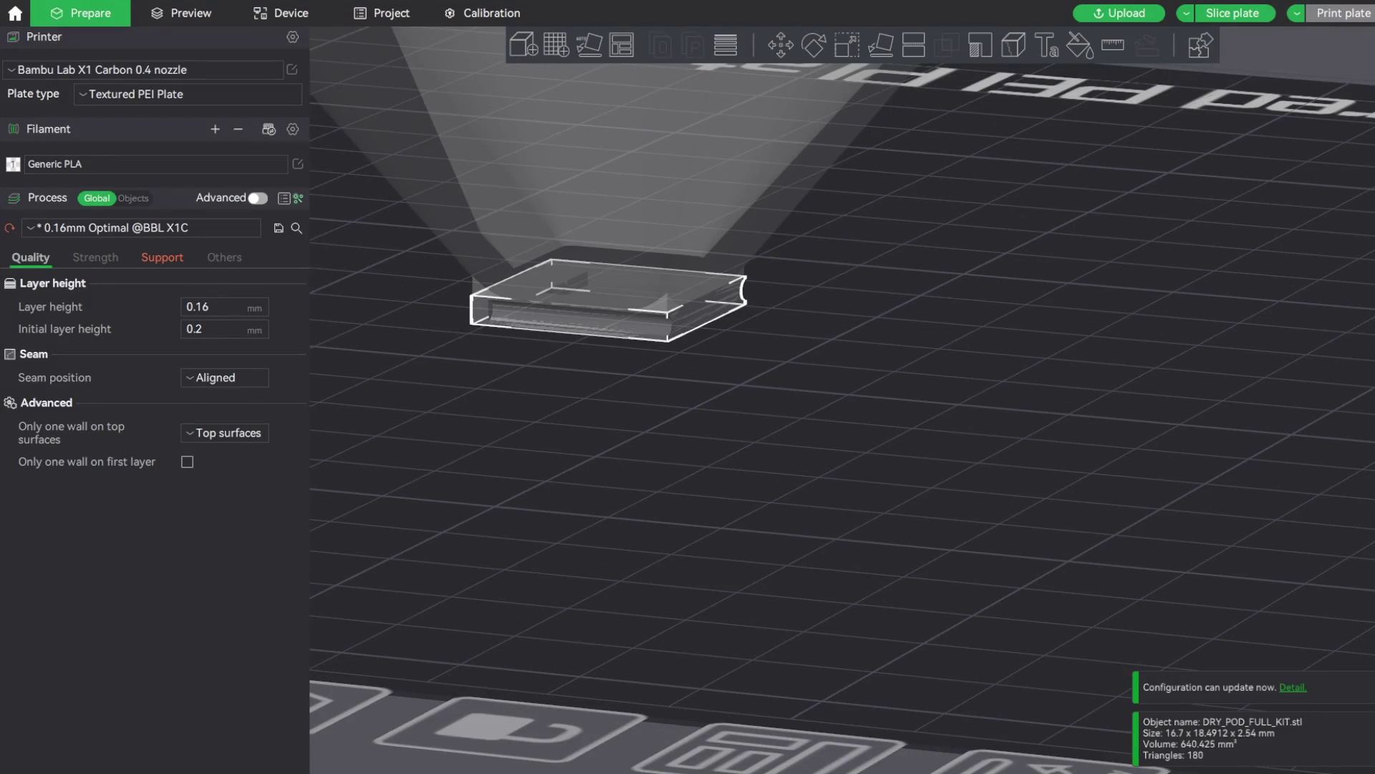
key(Escape)
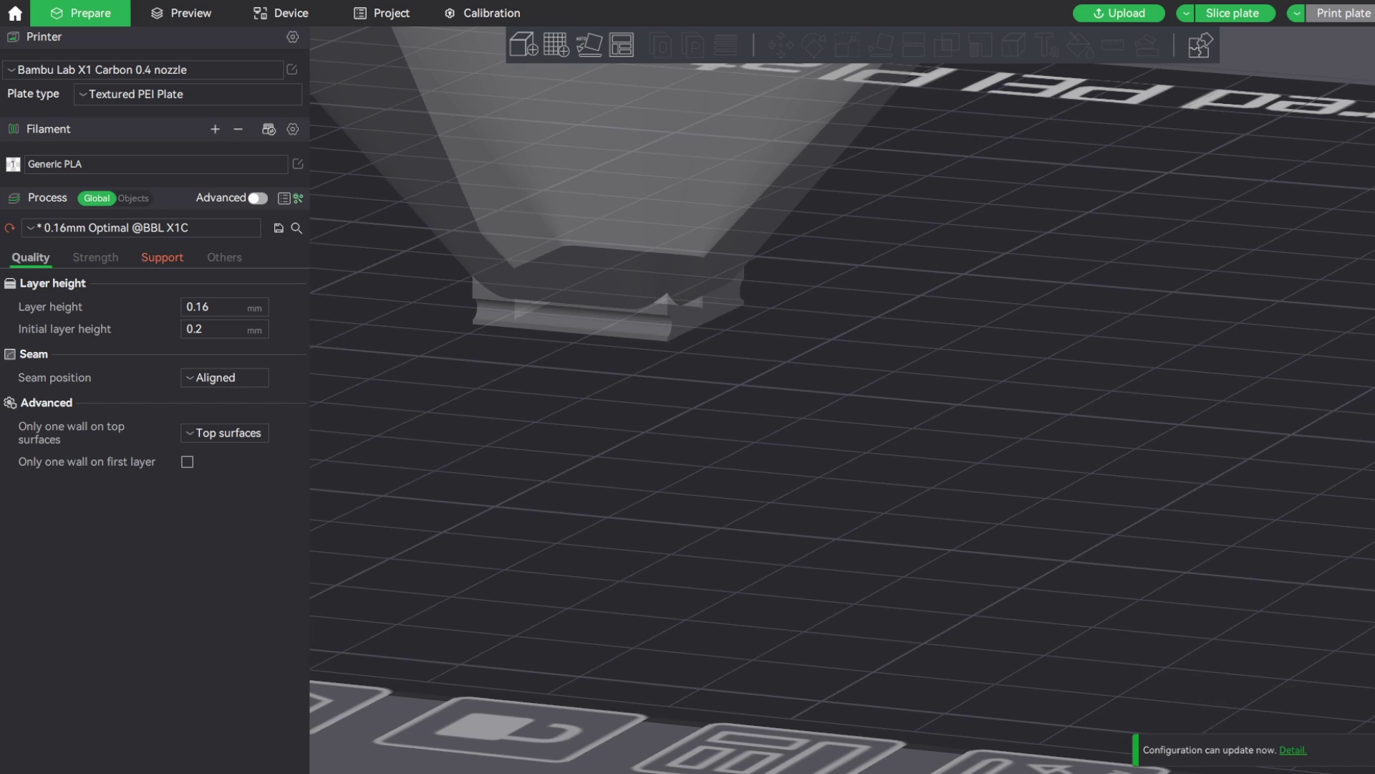
Slice the plate holding the funnel with the 0.16mm Optimal profile.
scroll(860, 404, up, 4)
scroll(859, 403, down, 8)
click(1232, 13)
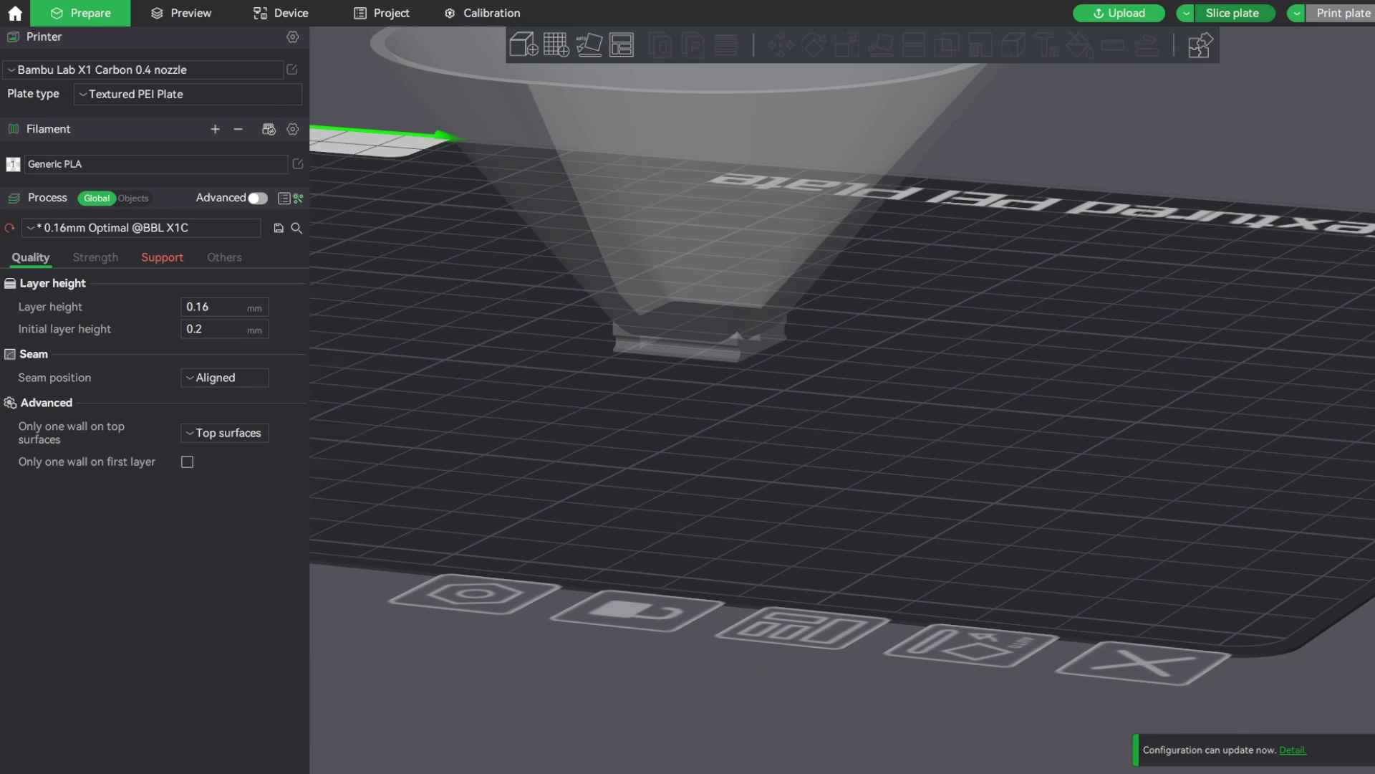
drag(859, 403, 846, 421)
scroll(842, 399, down, 5)
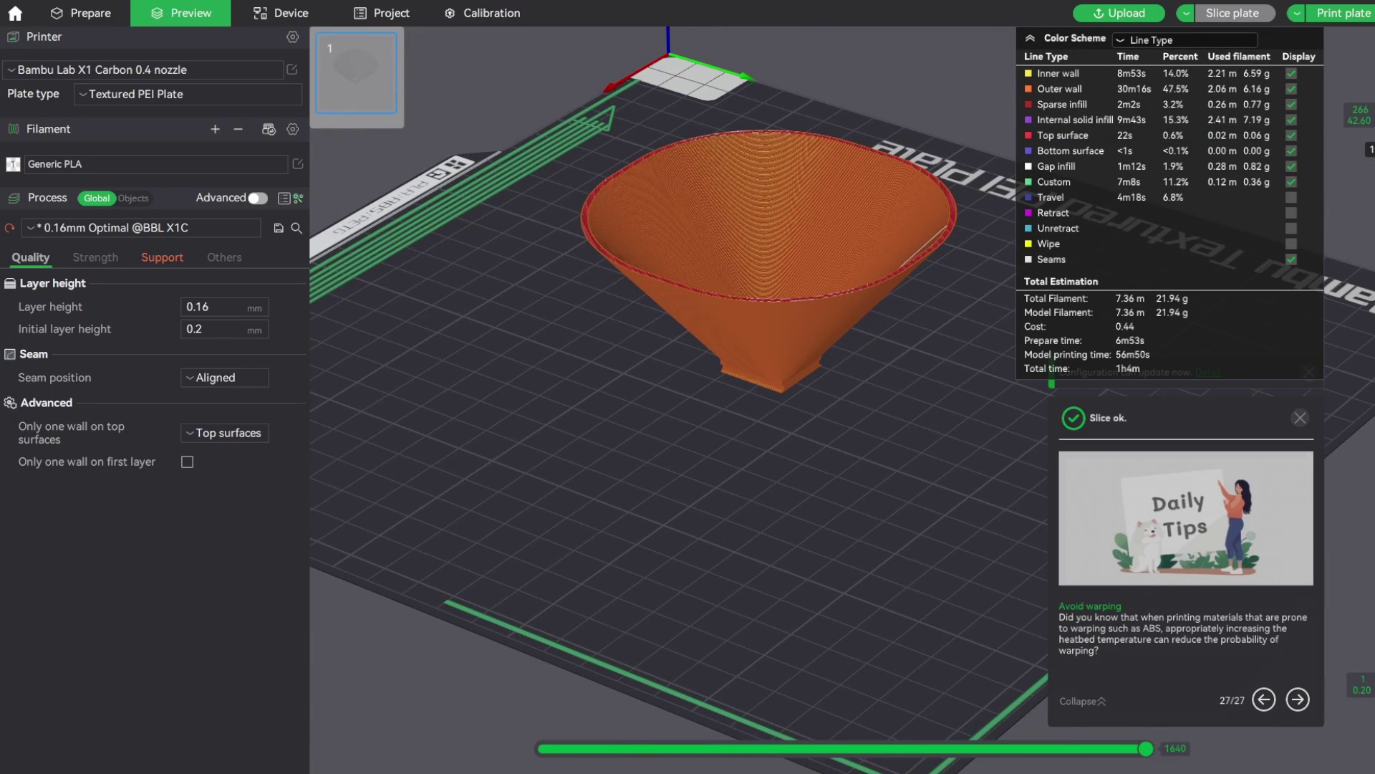
Examine the sliced layers from the rim down to the base and back up, checking the wall and the joint.
drag(1373, 115, 1373, 280)
scroll(860, 403, up, 8)
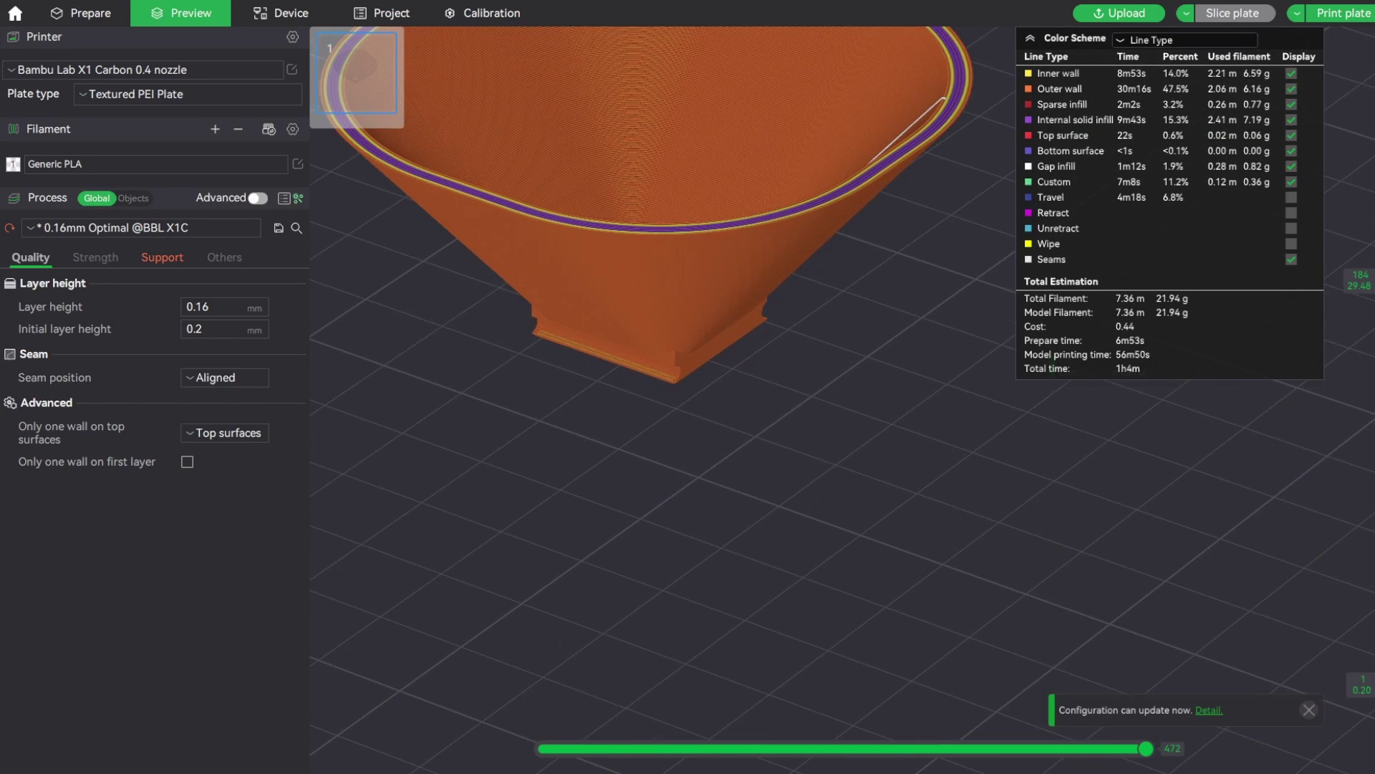
scroll(862, 399, down, 5)
drag(1373, 281, 1374, 634)
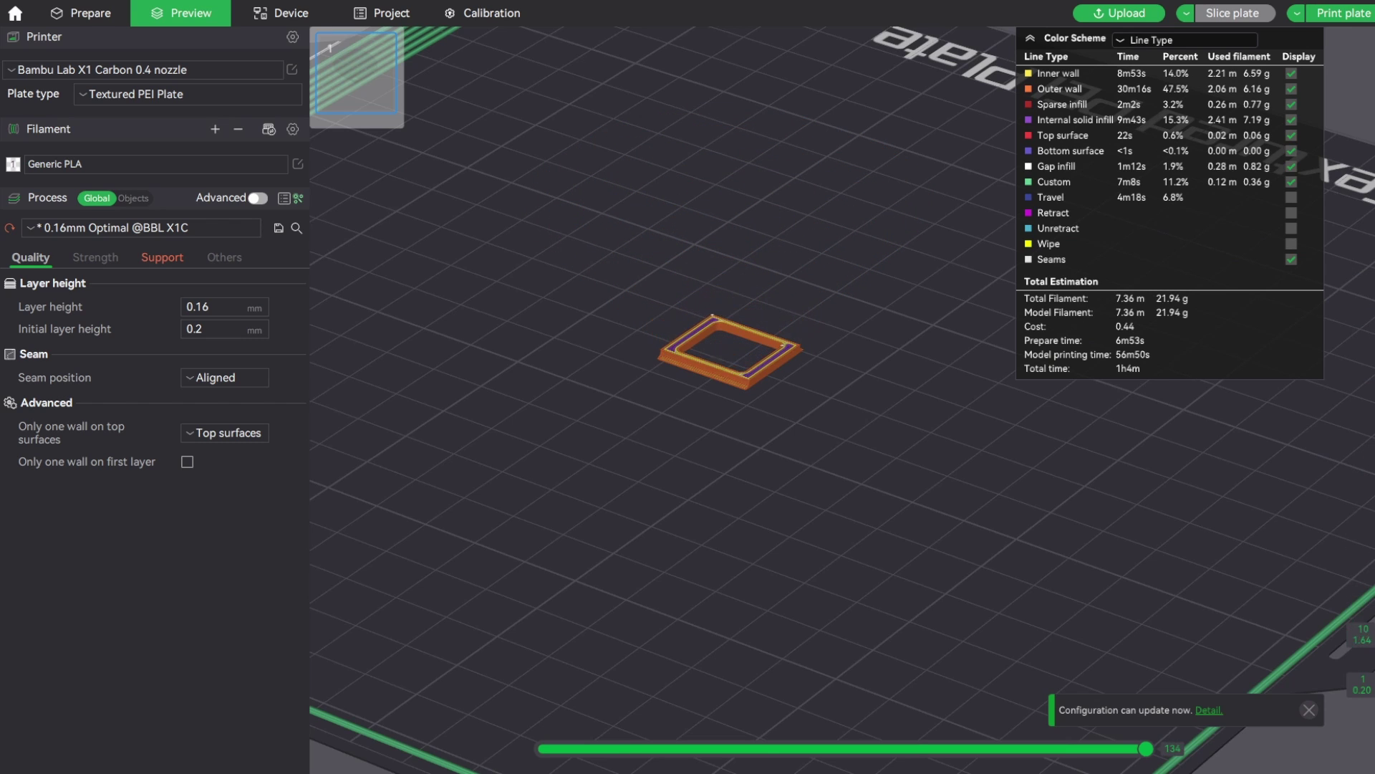
scroll(1359, 638, down, 9)
scroll(1360, 644, up, 20)
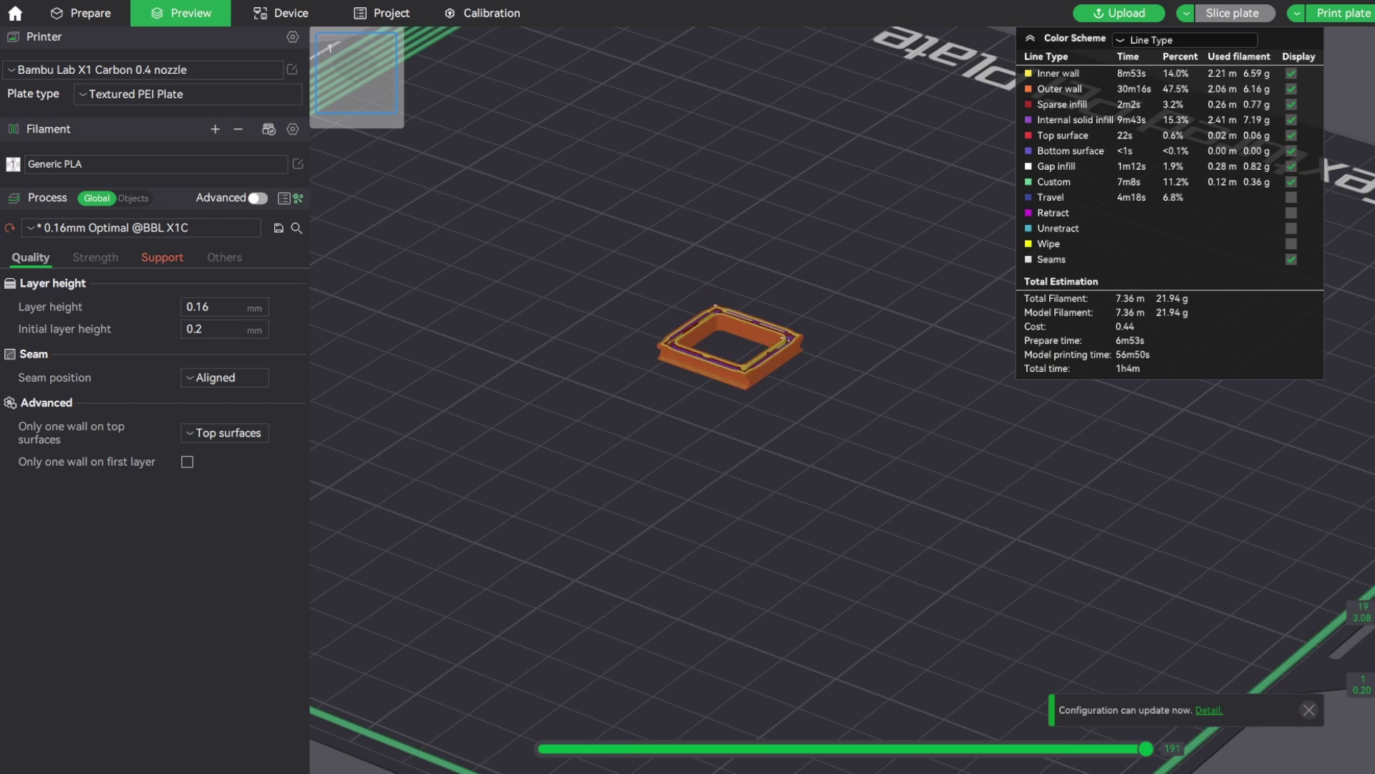
drag(1360, 238, 1360, 114)
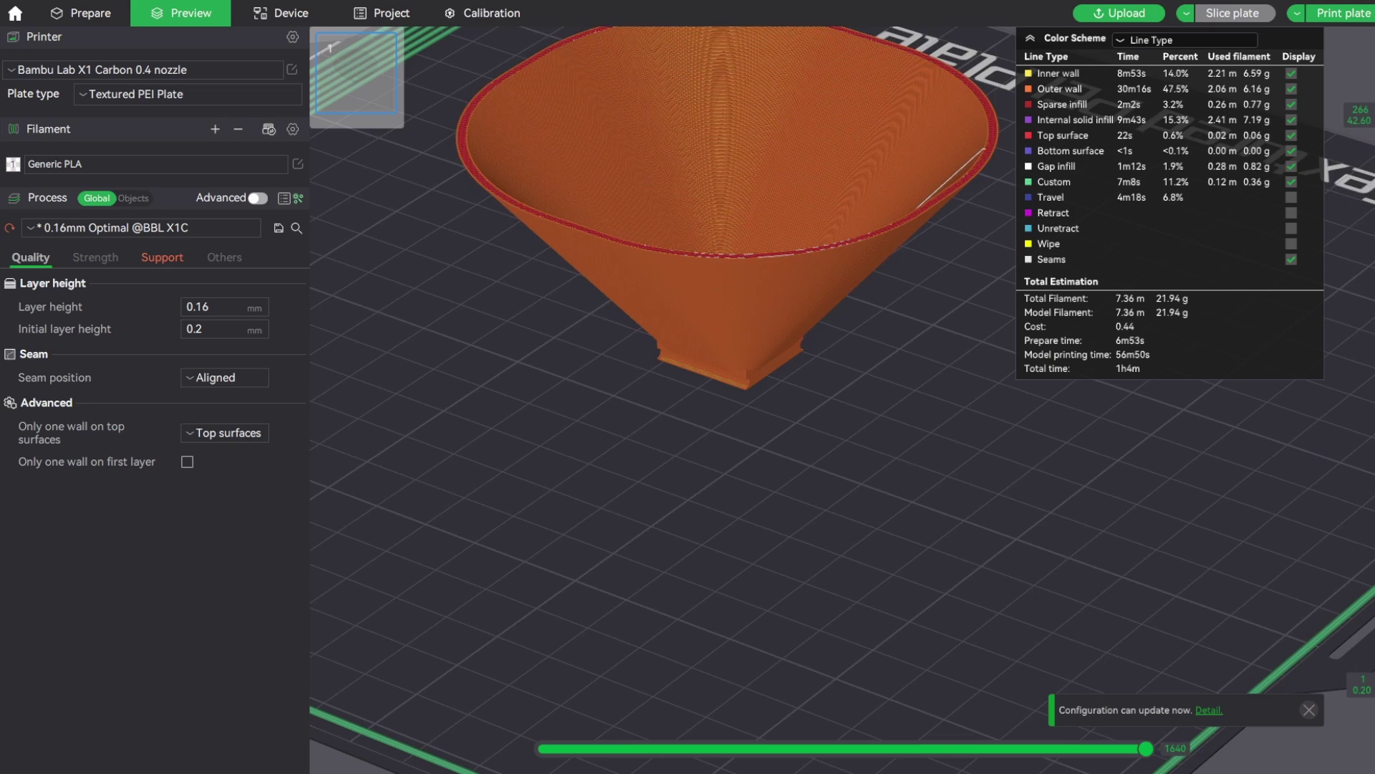
drag(787, 502, 824, 473)
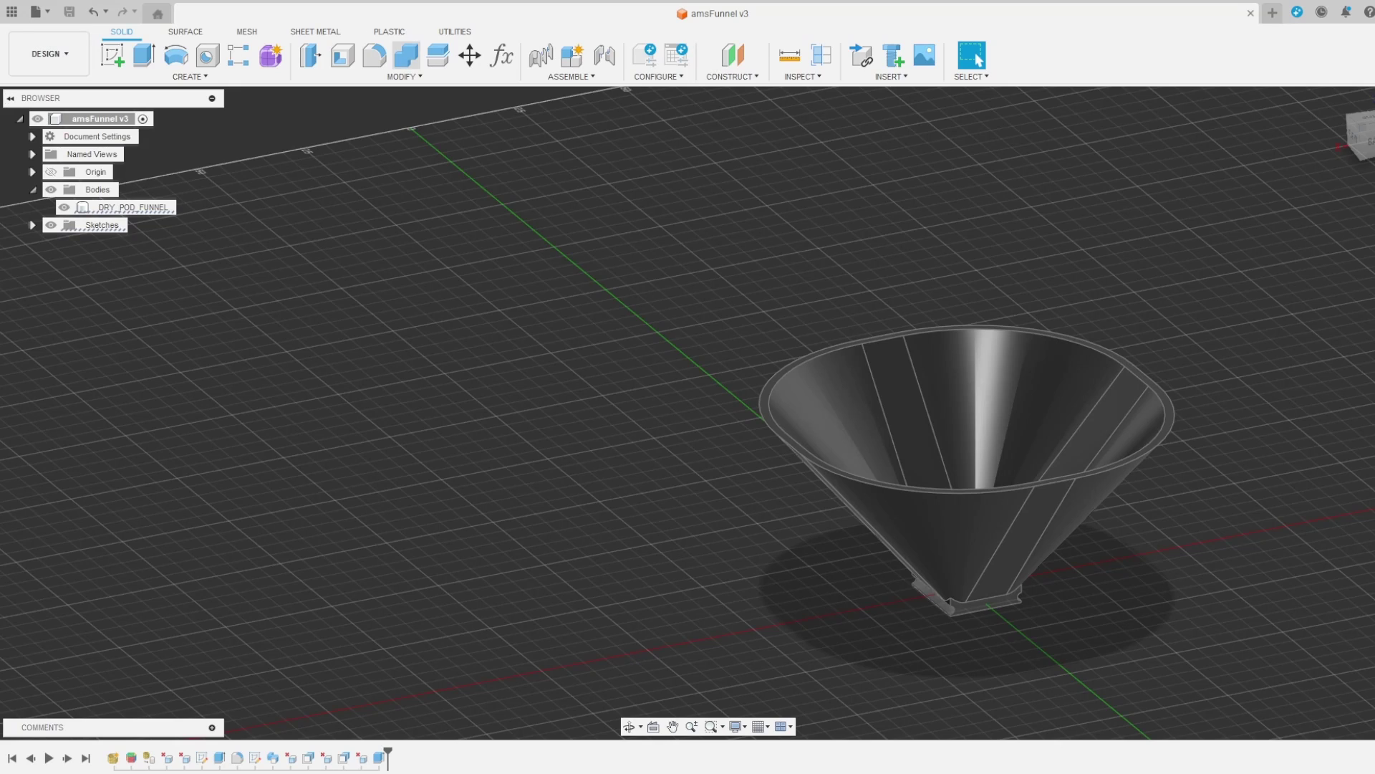
Switch back to Fusion and try a constant fillet of about 35 mm on the outer edge chain of the funnel's rim.
click(374, 55)
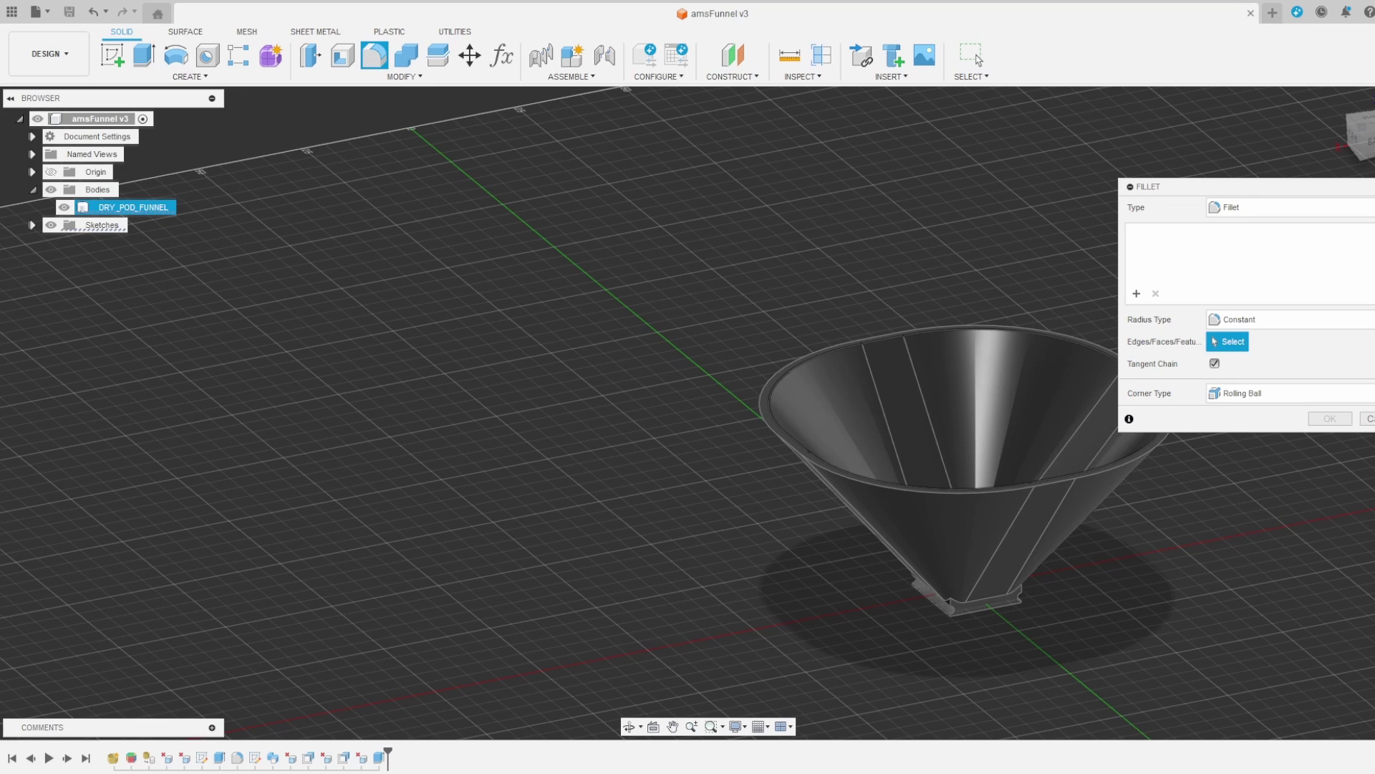
click(800, 453)
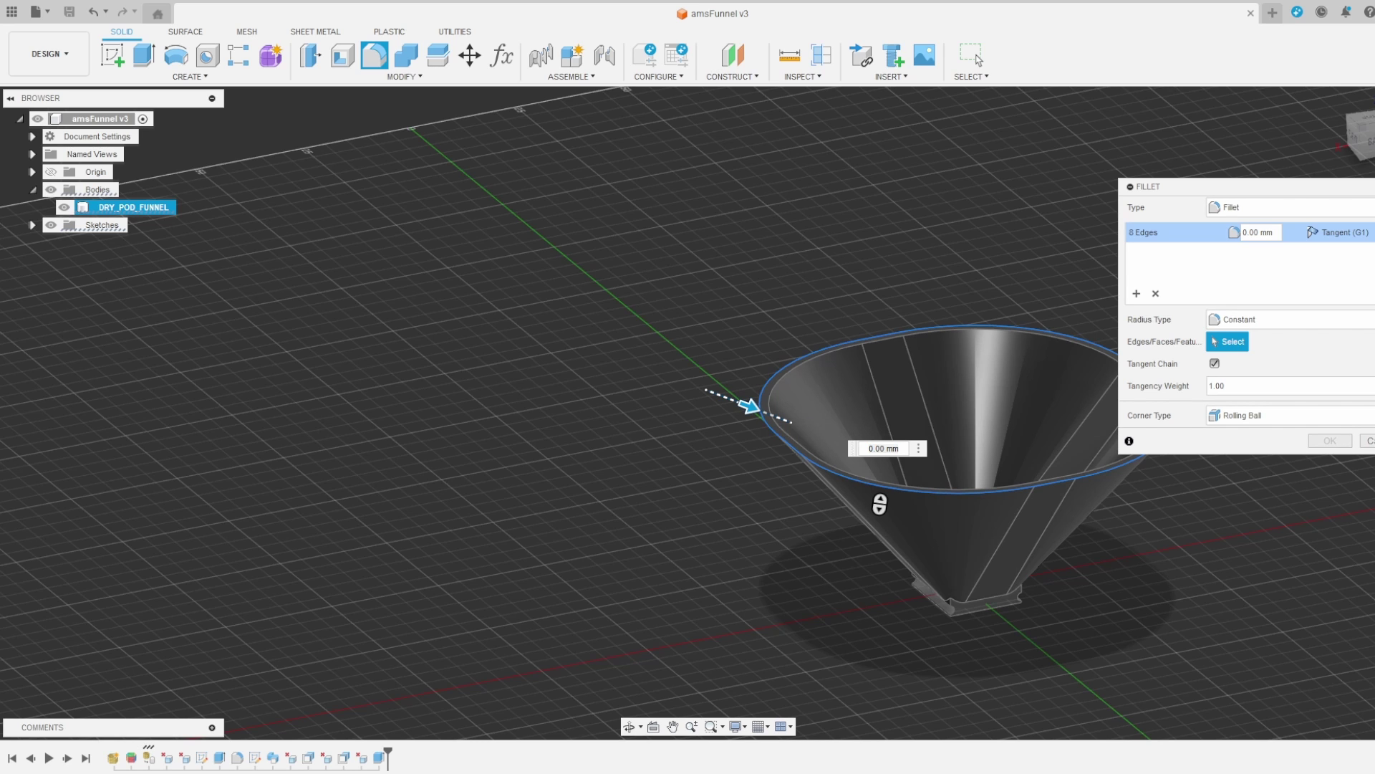
scroll(879, 504, down, 3)
scroll(805, 470, up, 6)
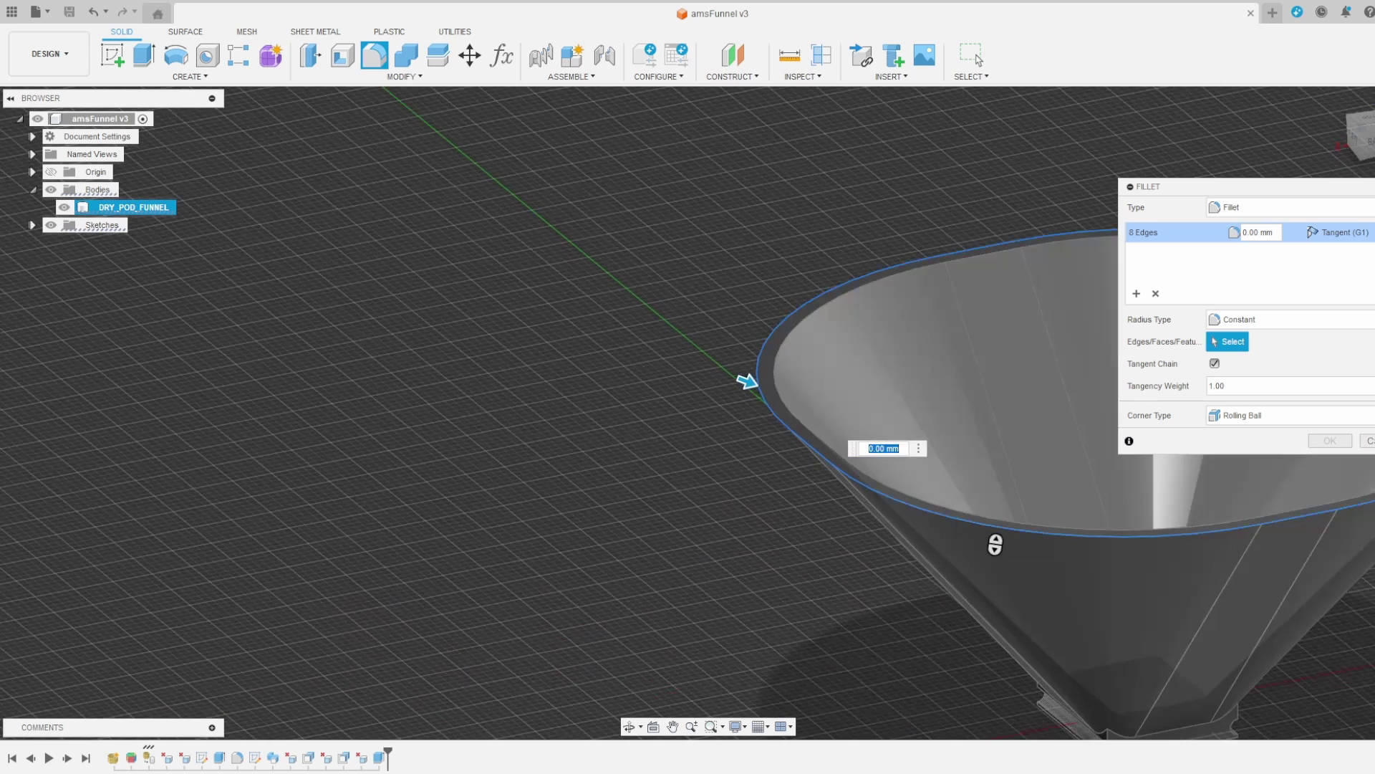
drag(747, 381, 1121, 525)
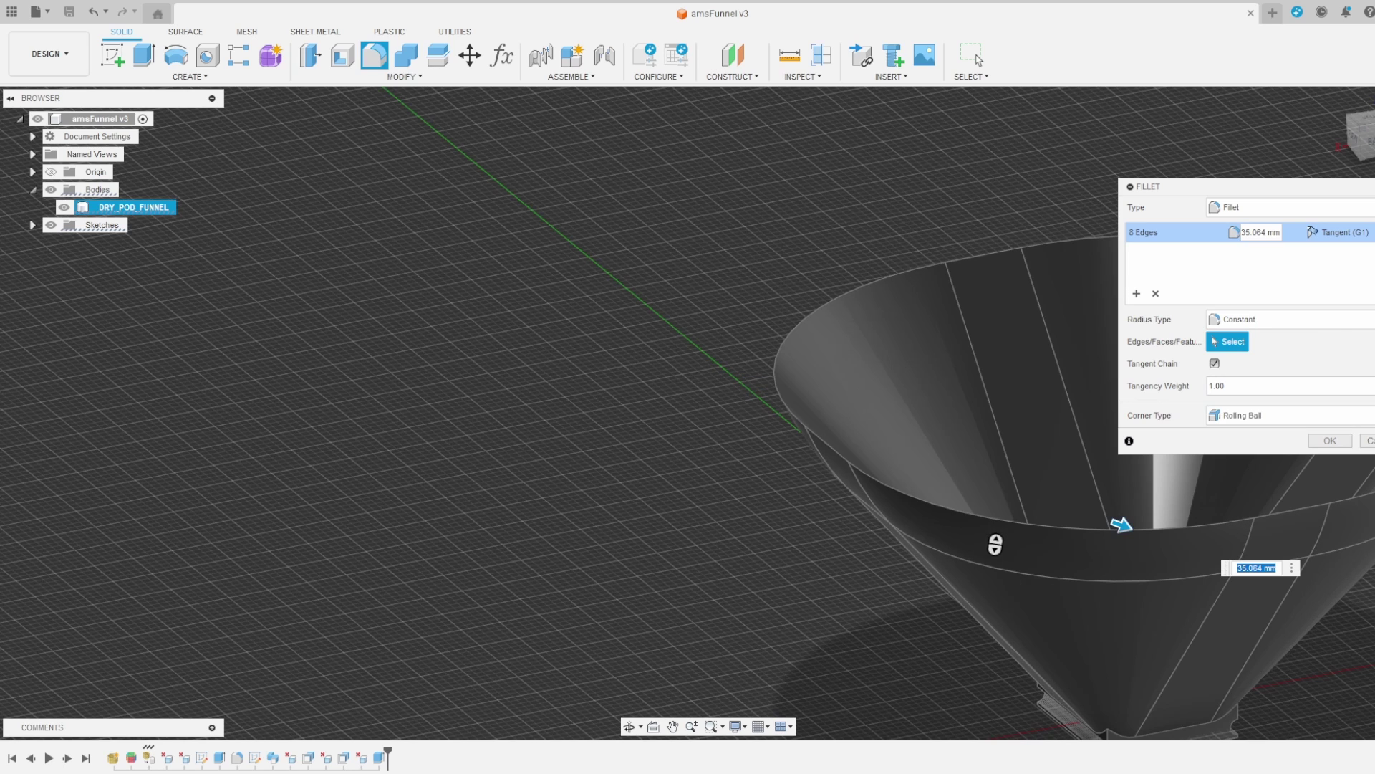
key(Return)
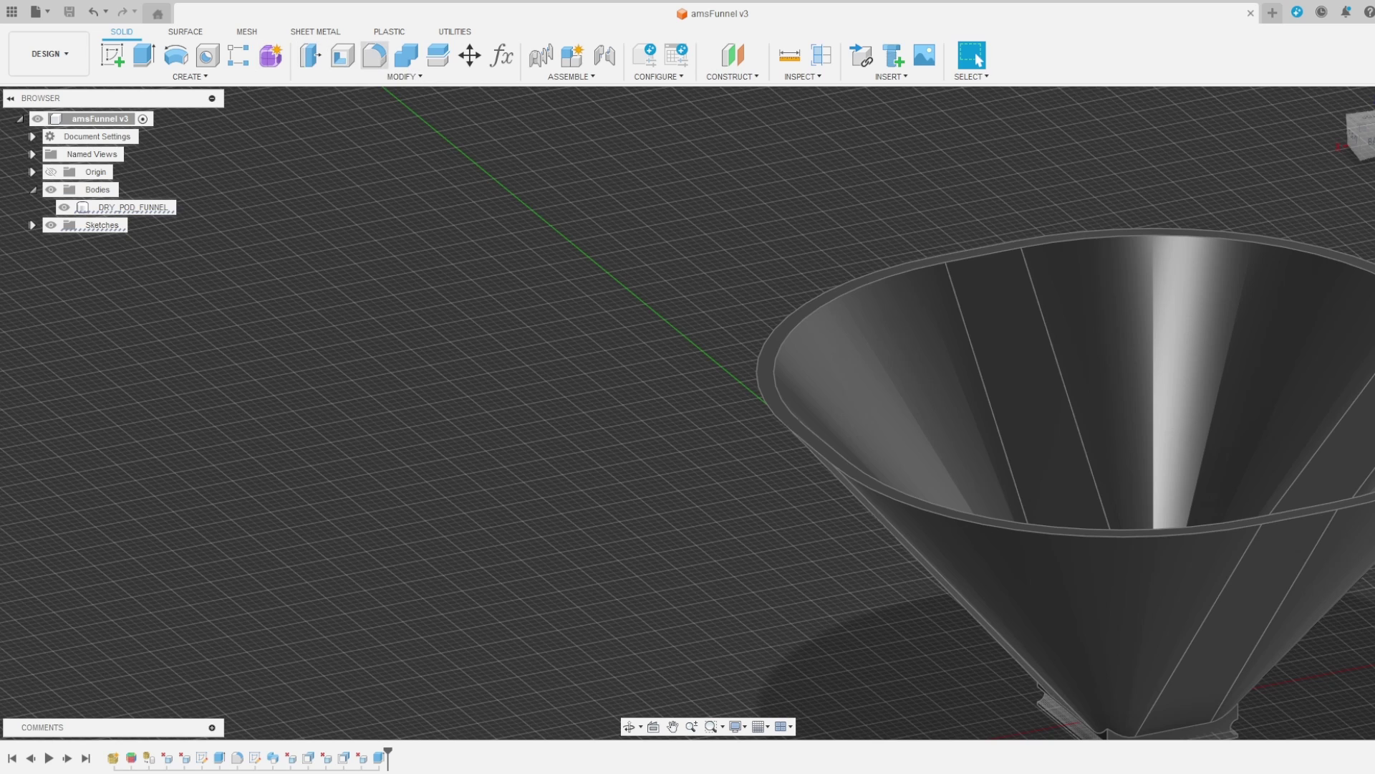
Fillet the top face of the funnel's rim with a constant 0.70 mm radius.
click(374, 56)
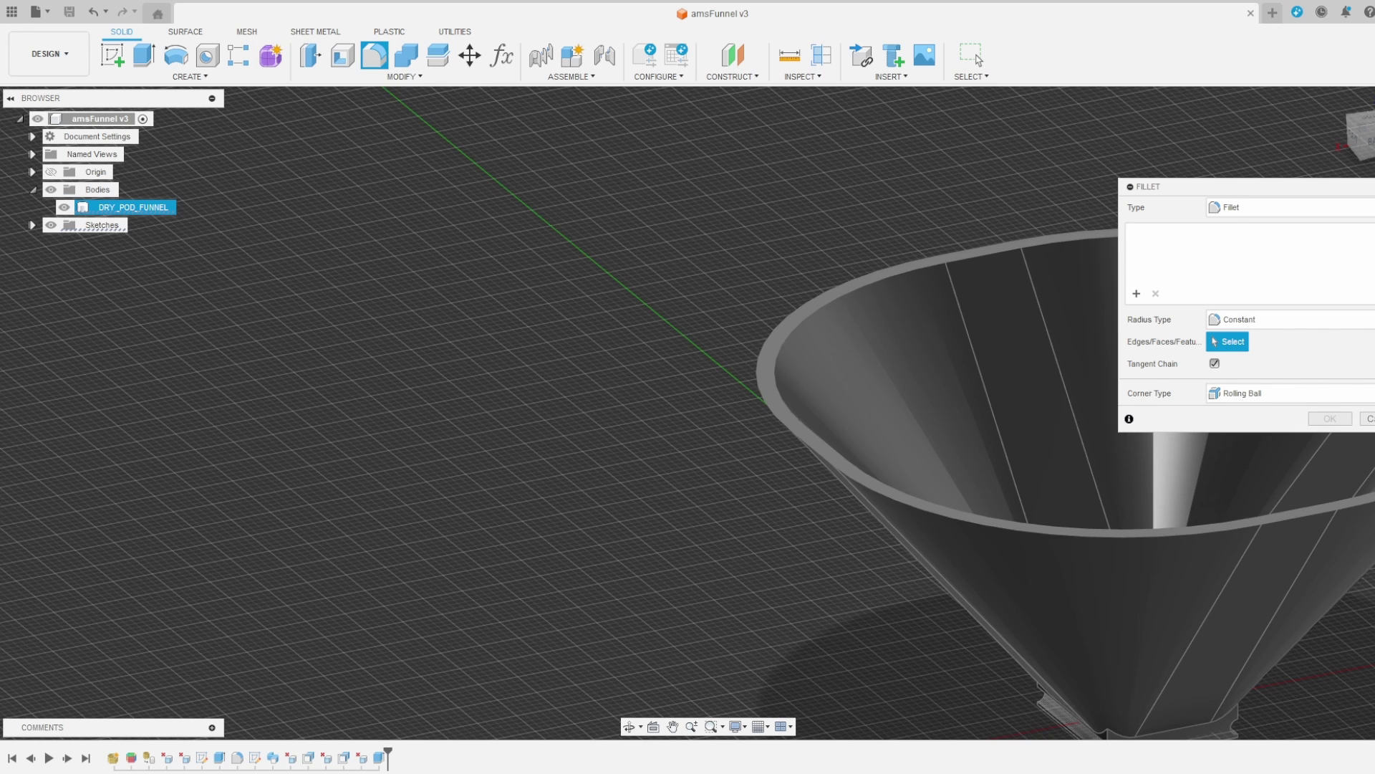
click(1021, 521)
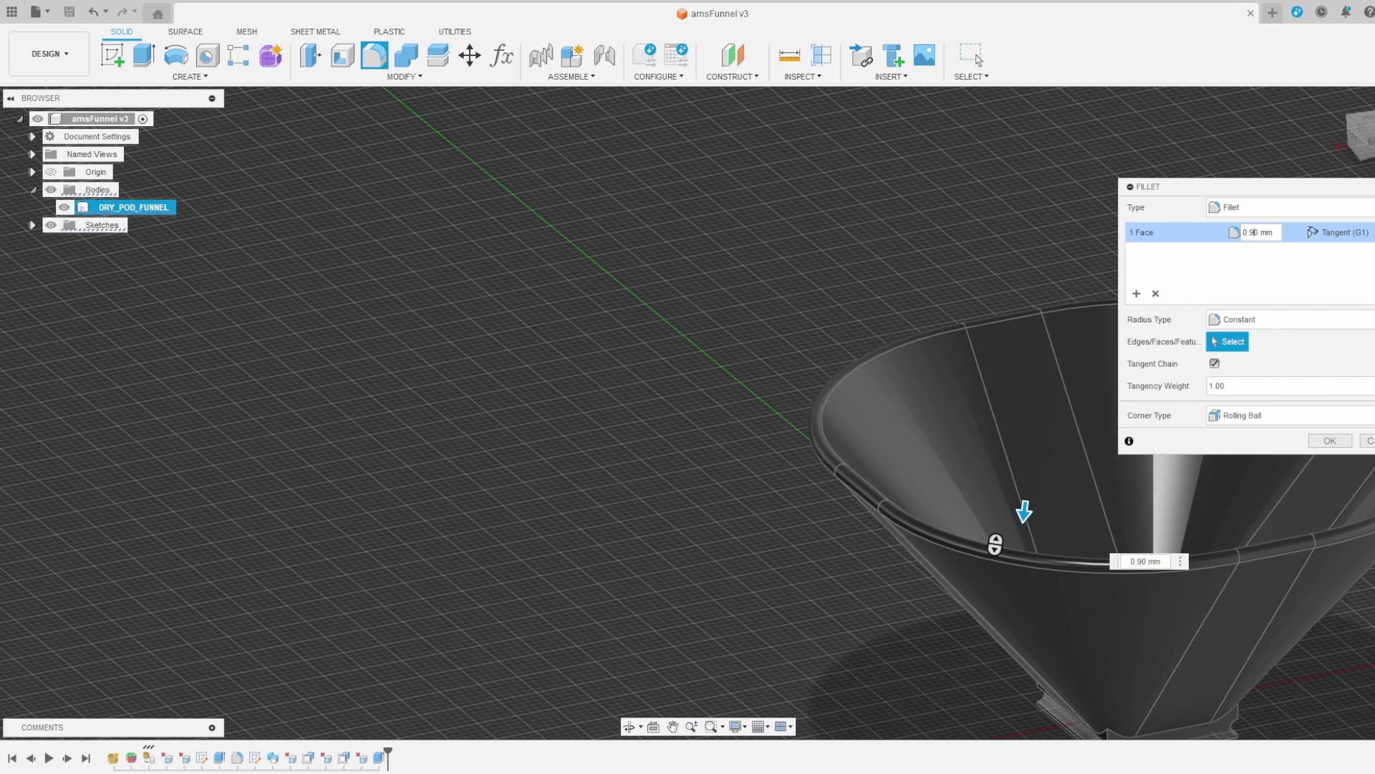
text(5)
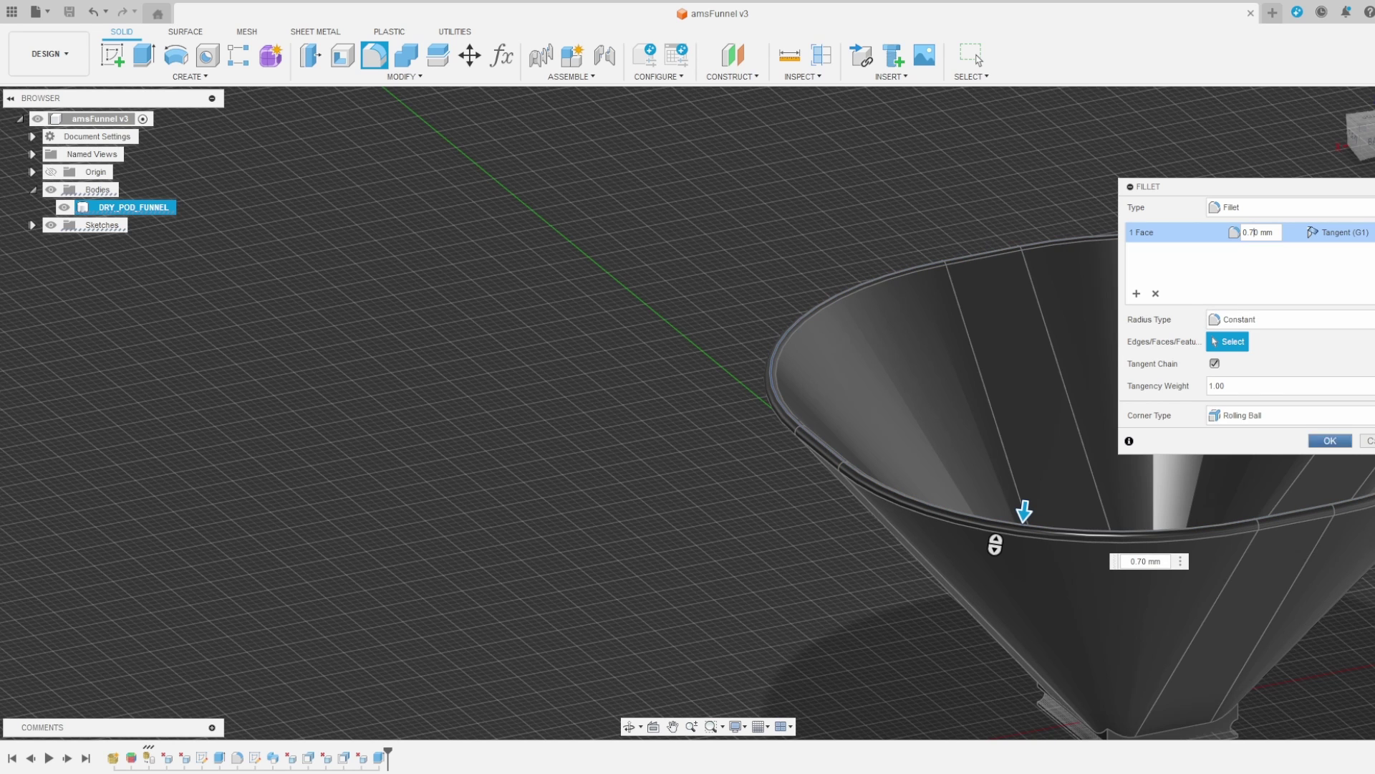
key(Return)
Start a sketch on the narrow flat face at the rear of the funnel's inner wall.
shift+middle_drag(708, 411, 582, 259)
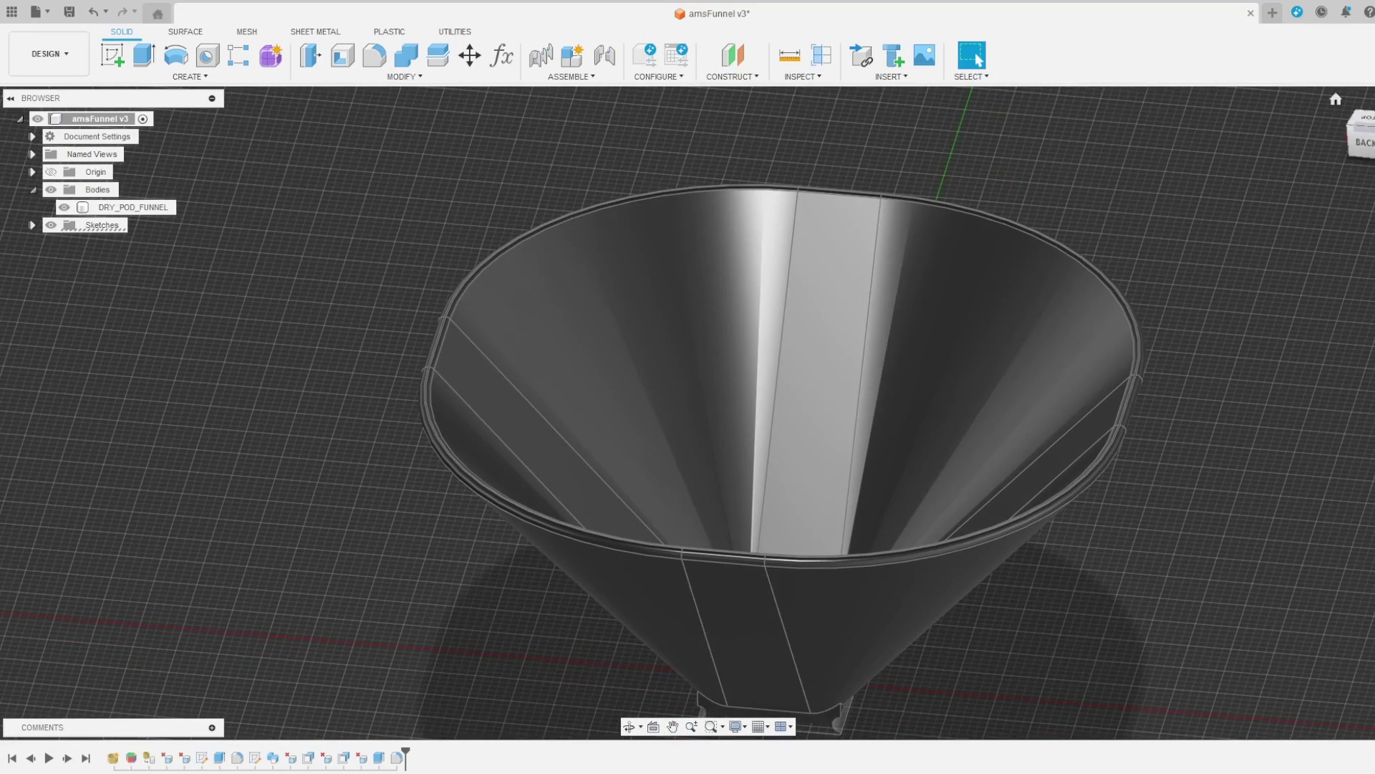
shift+middle_drag(703, 397, 697, 501)
middle_drag(697, 502, 628, 315)
shift+middle_drag(706, 396, 659, 287)
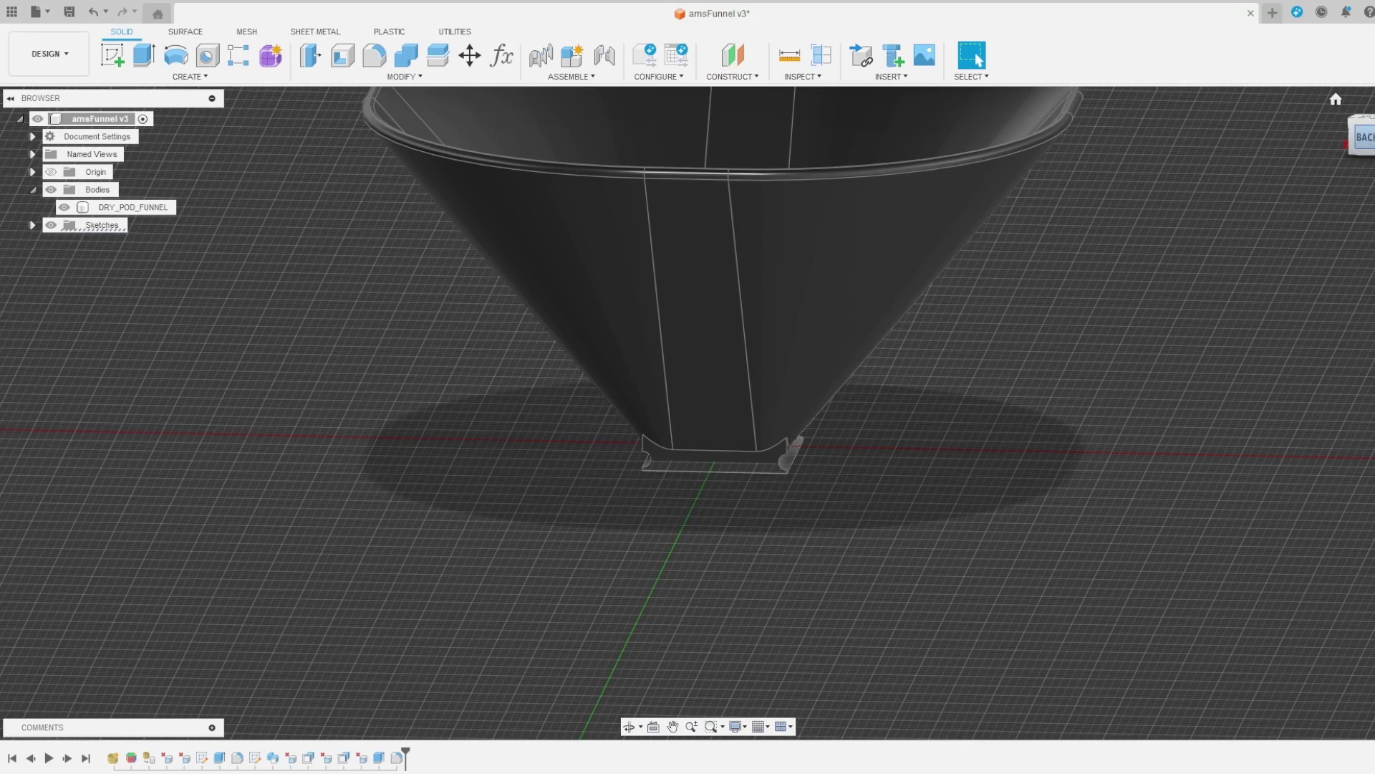
shift+middle_drag(706, 396, 429, 423)
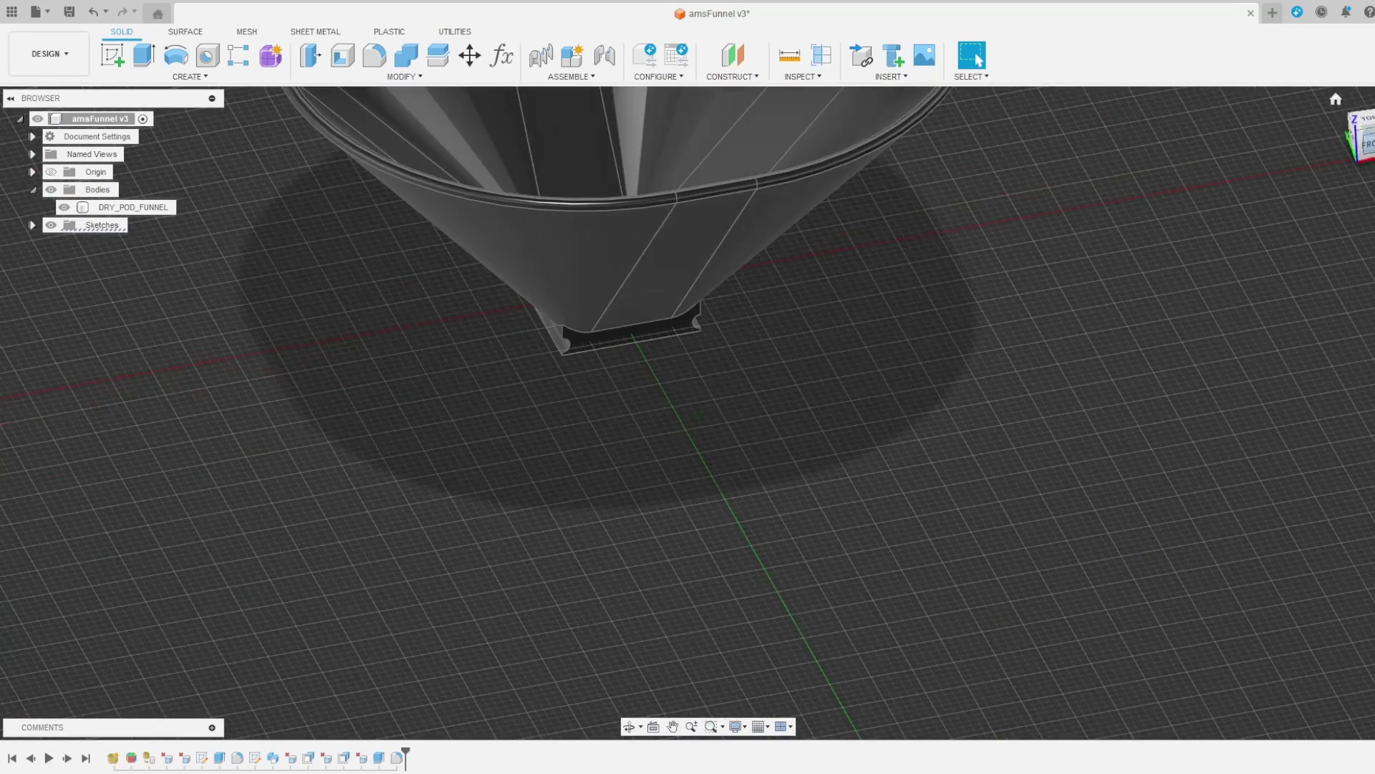
click(1336, 99)
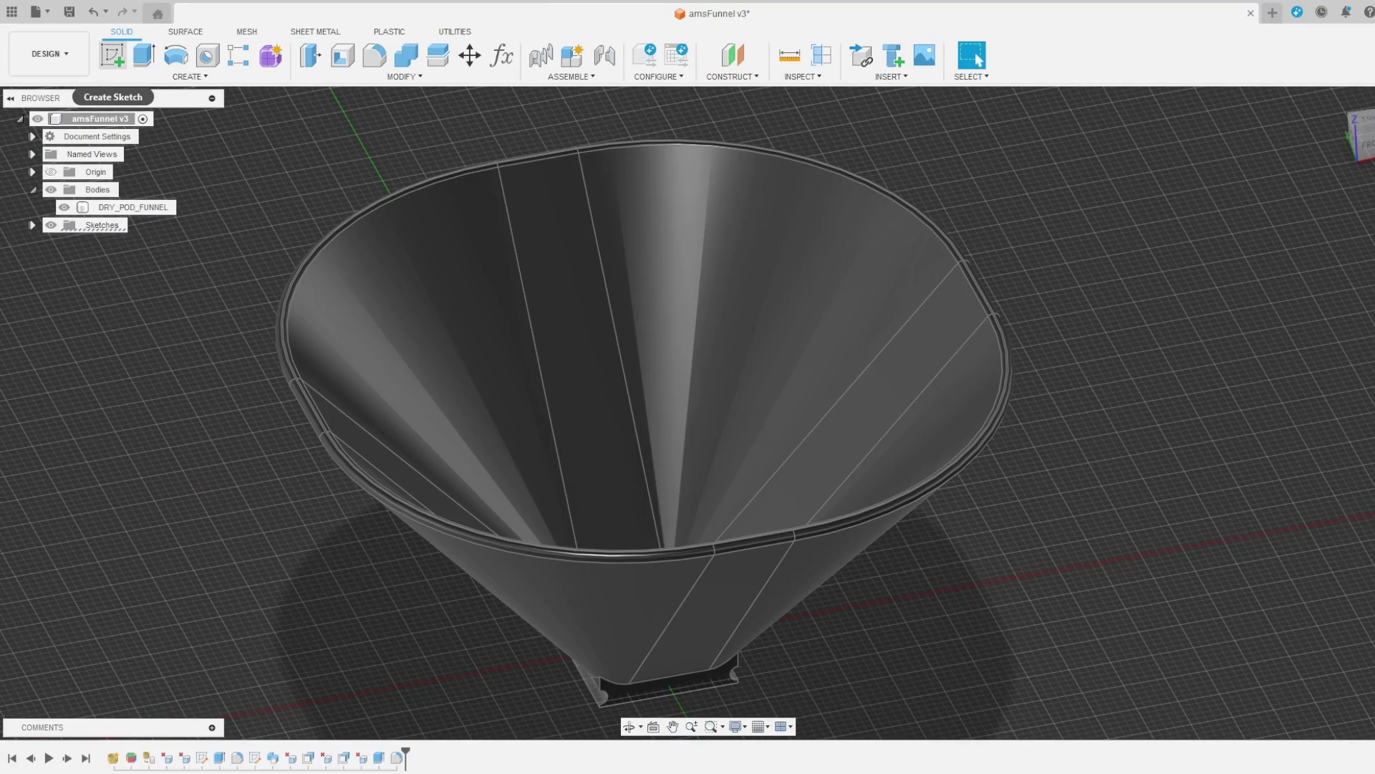
click(112, 54)
click(580, 344)
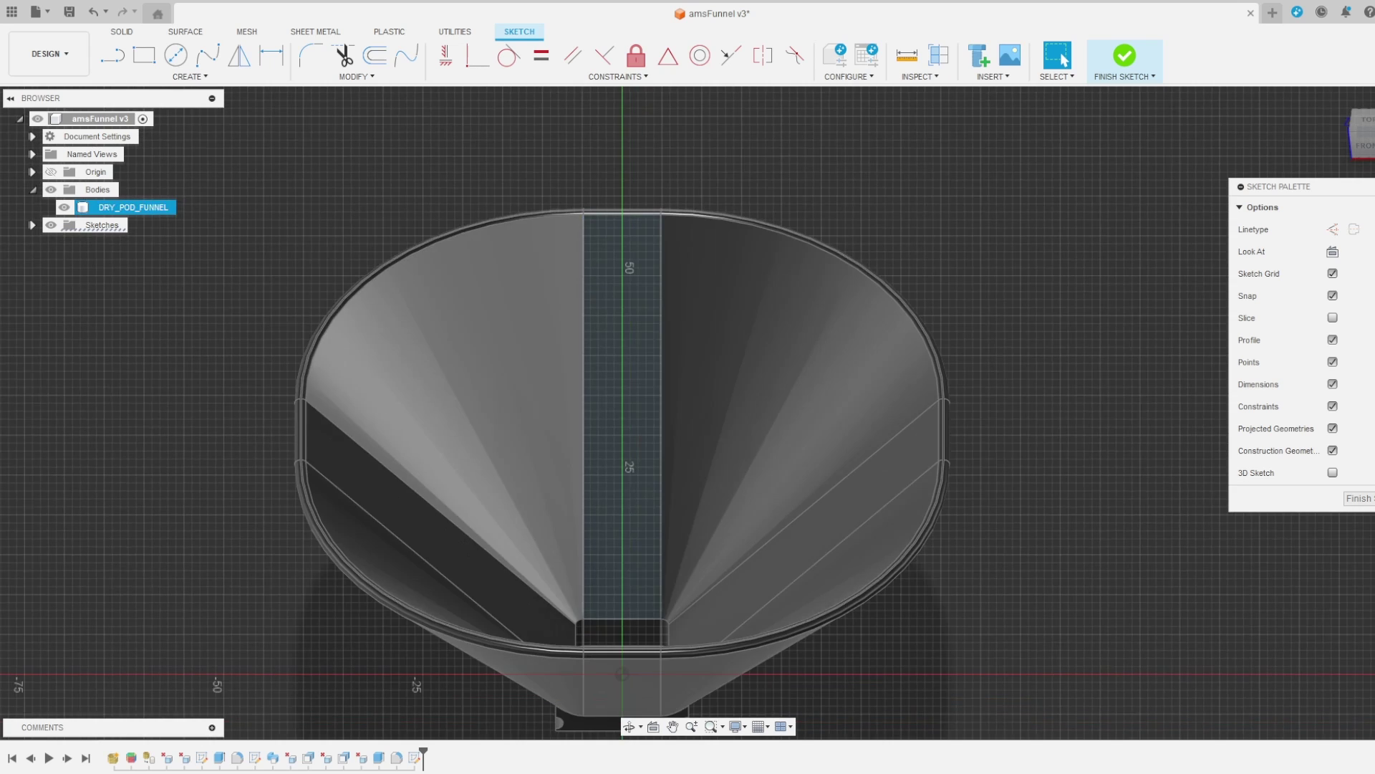
Sketch an upward-pointing triangle about 4 mm wide and 4 mm high, centred on the vertical axis near the rim.
key(l)
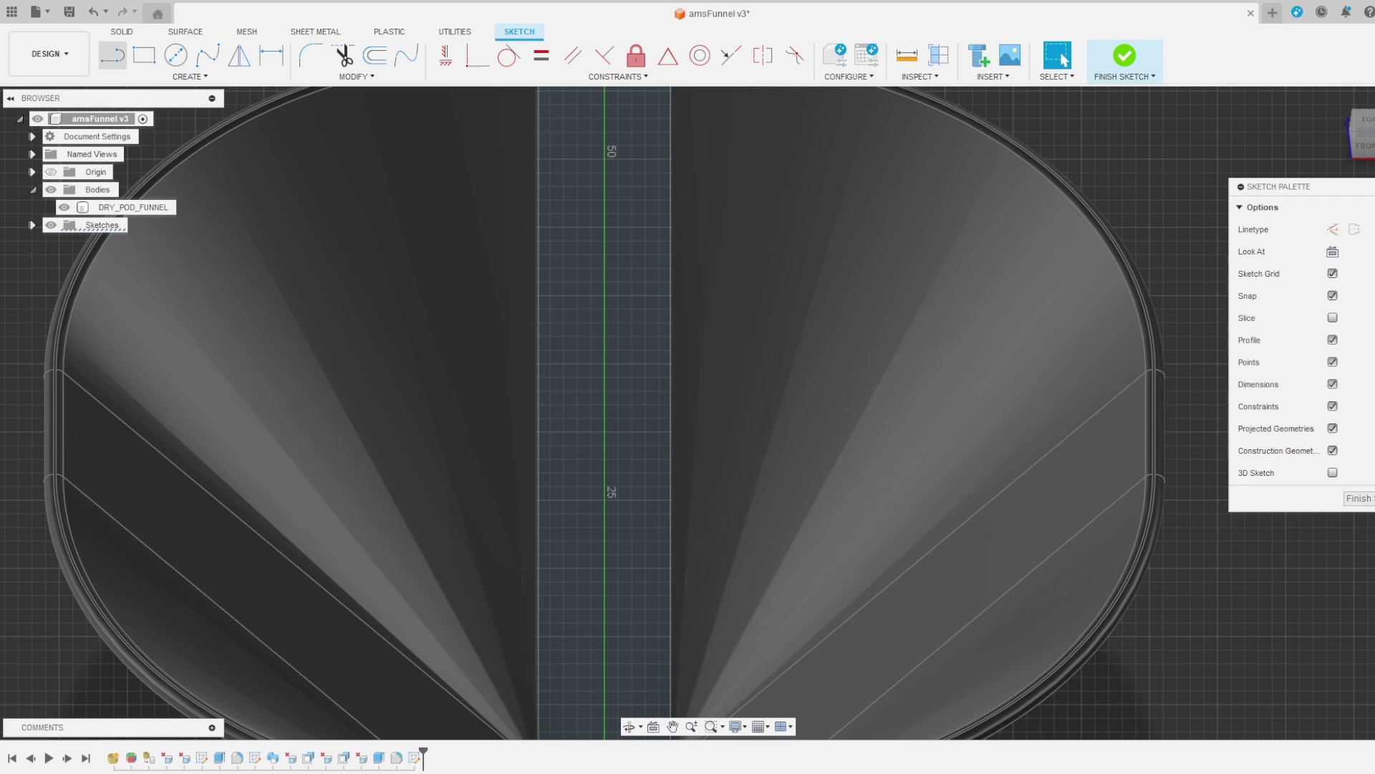
click(111, 55)
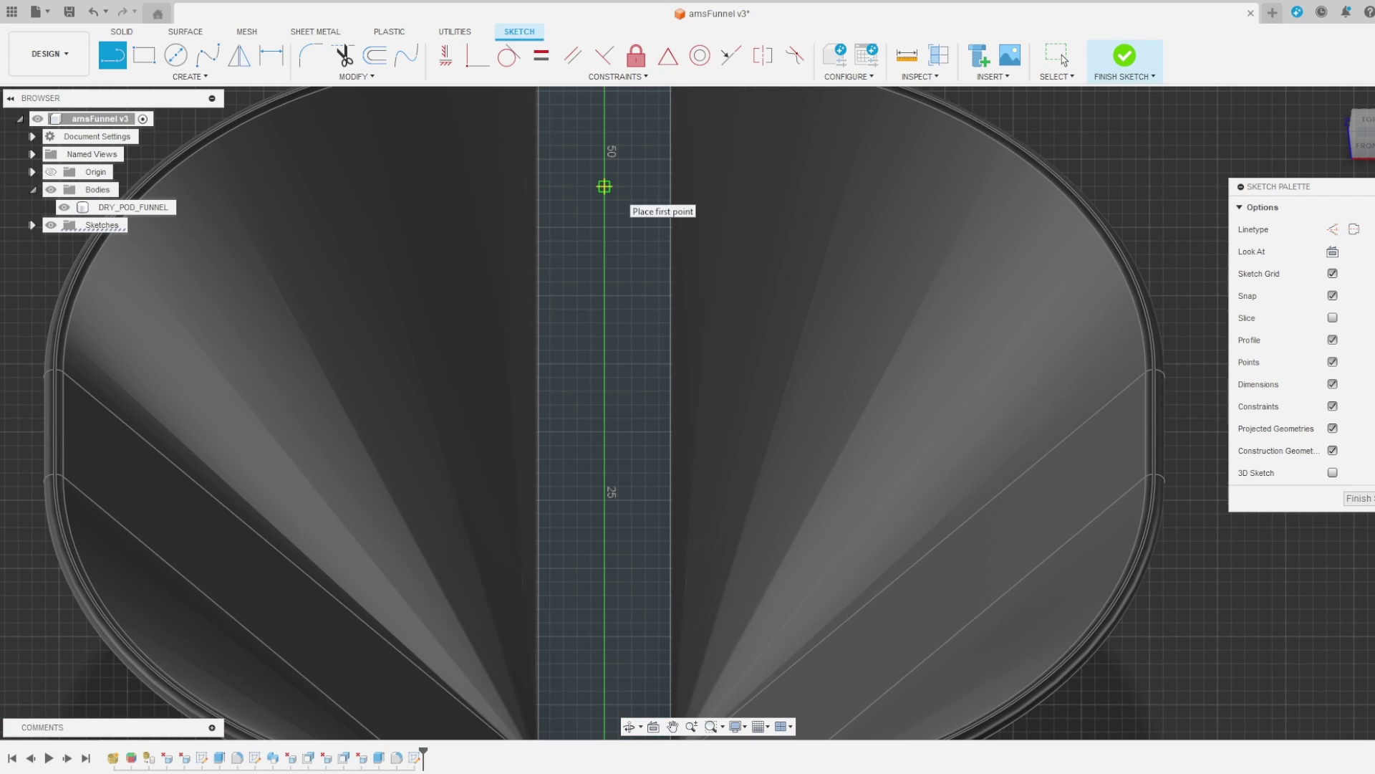
click(604, 186)
click(577, 240)
scroll(632, 240, up, 1)
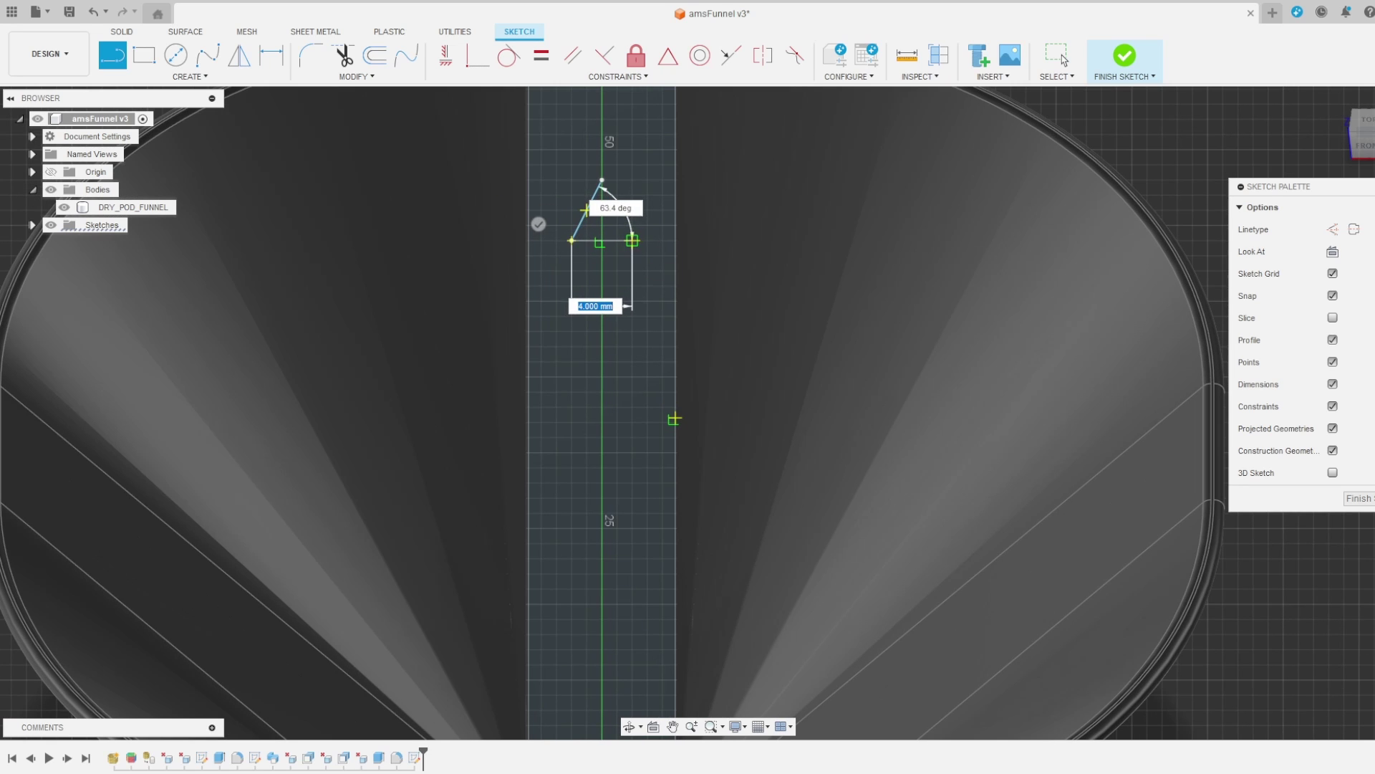
click(632, 240)
click(602, 180)
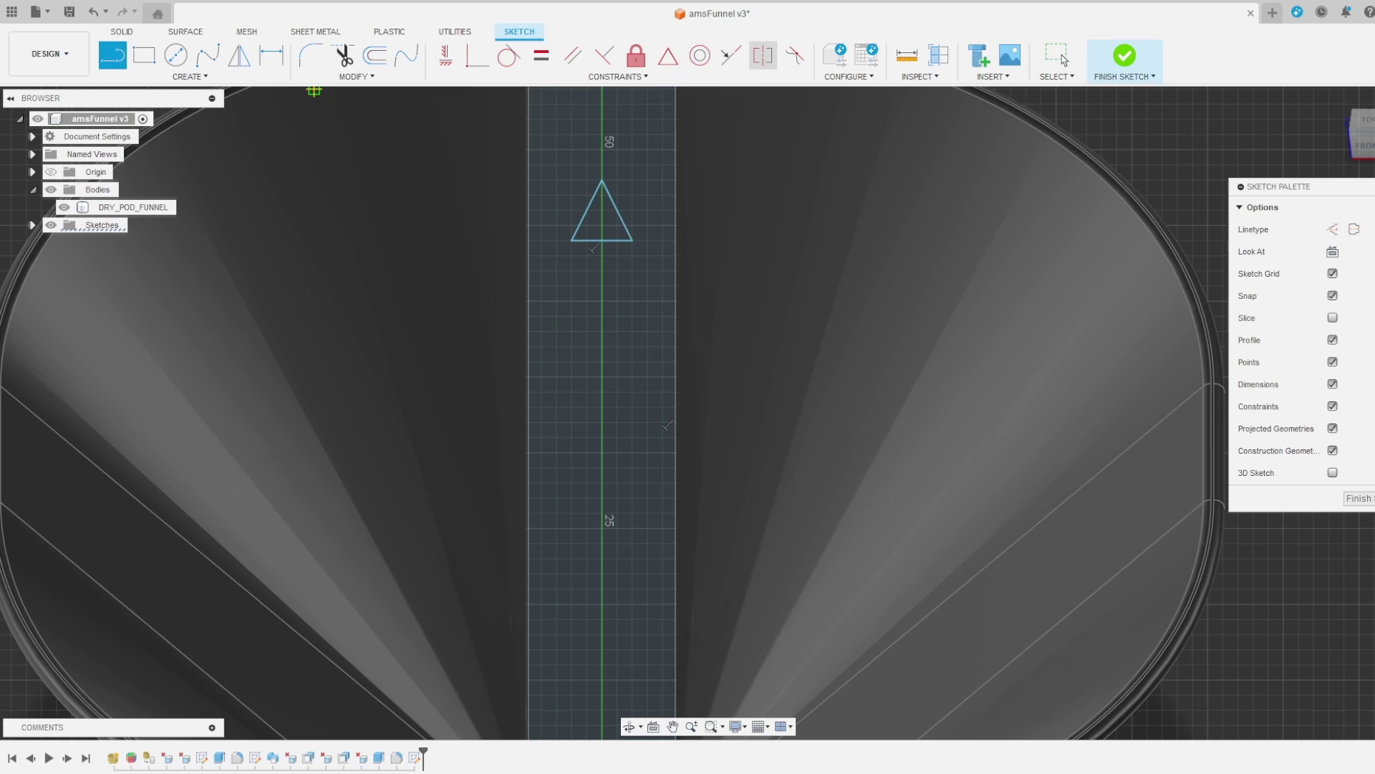
Draw a vertical centre line about 18 mm long down from the triangle's apex and make it construction geometry.
click(571, 240)
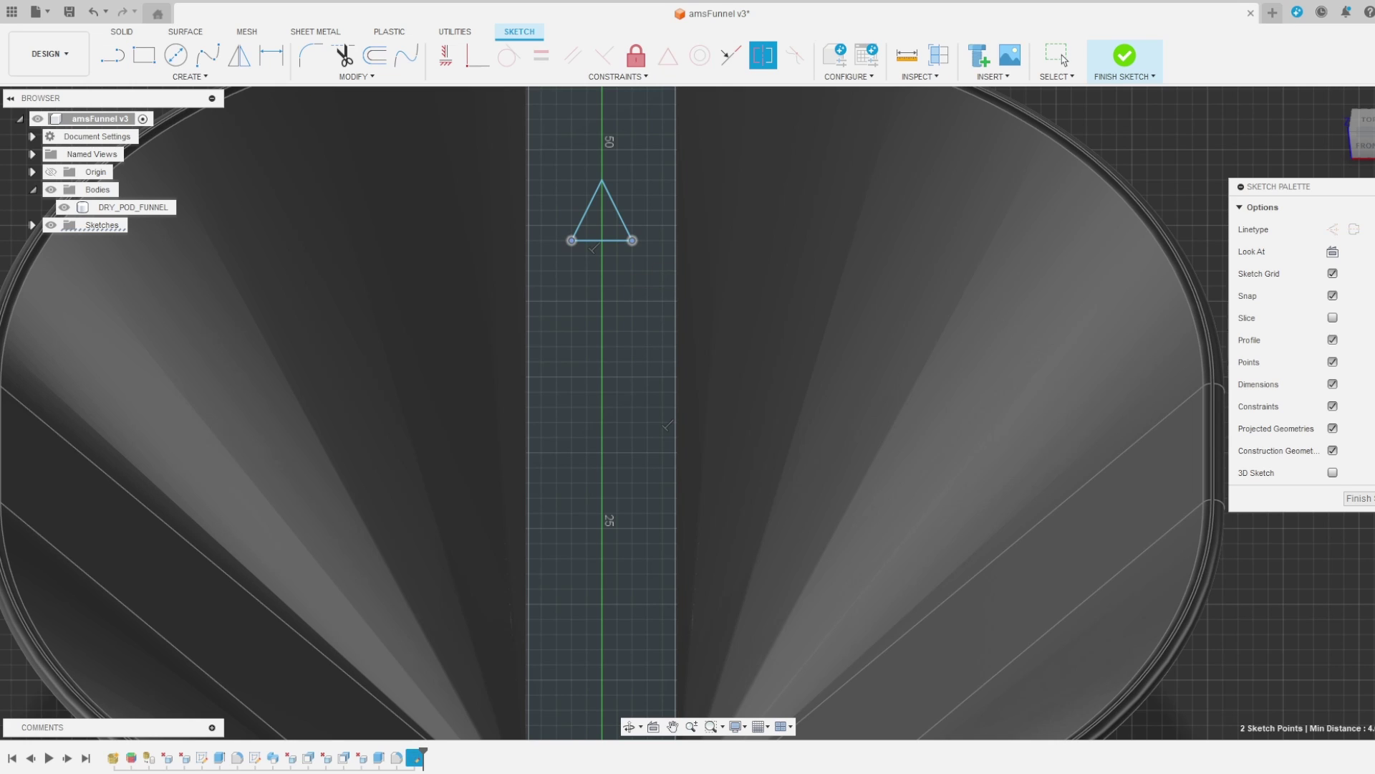
key(Escape)
key(l)
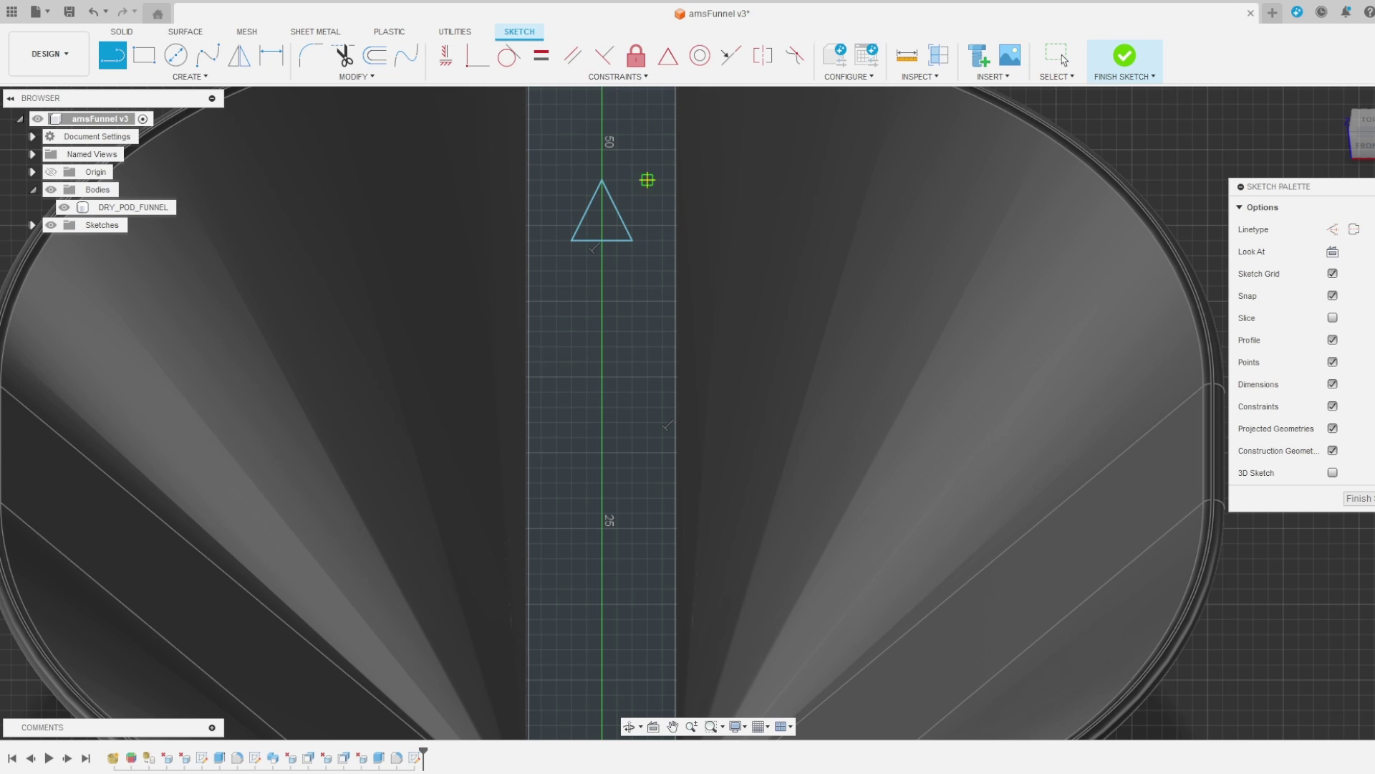
click(602, 240)
click(601, 453)
key(Escape)
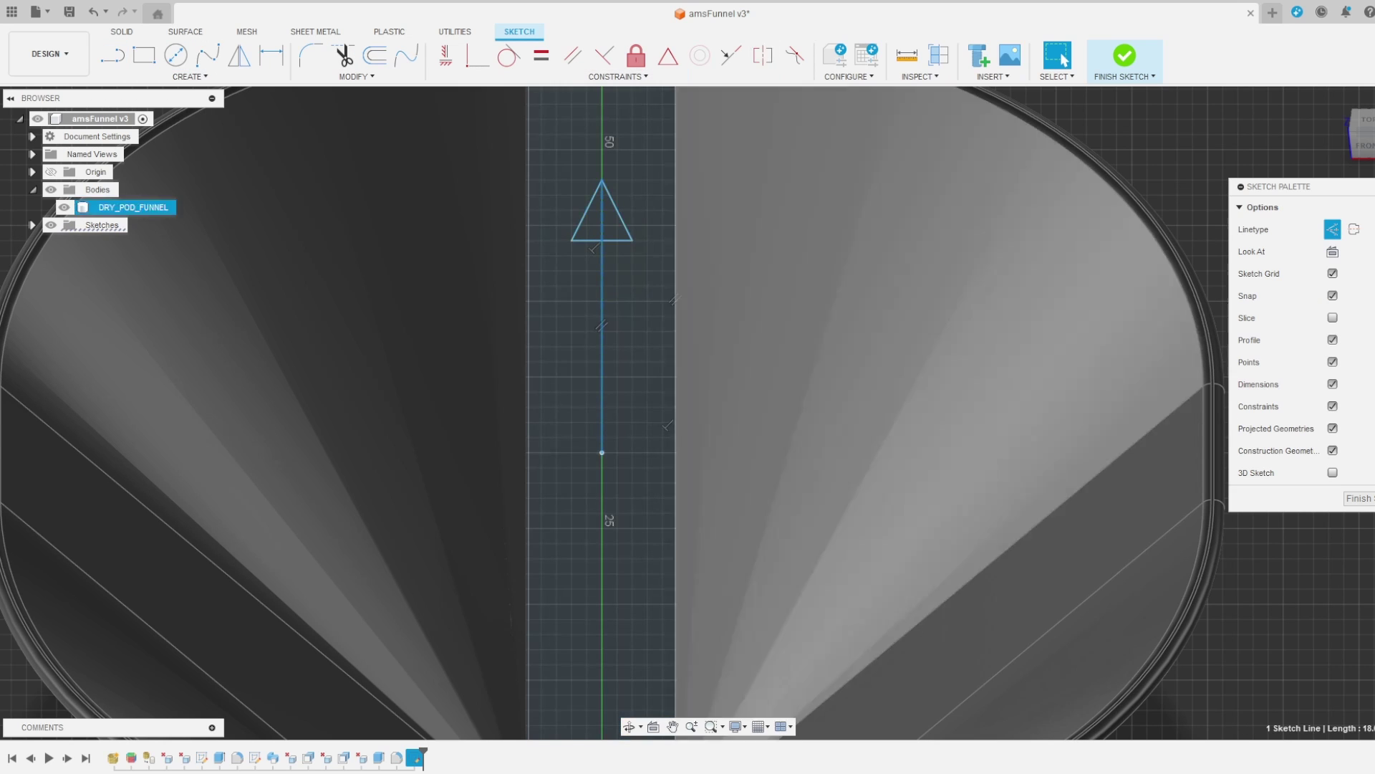
Constrain the two base corners of the triangle symmetrically about the vertical centre line.
click(763, 55)
key(Escape)
click(763, 55)
click(632, 240)
click(571, 240)
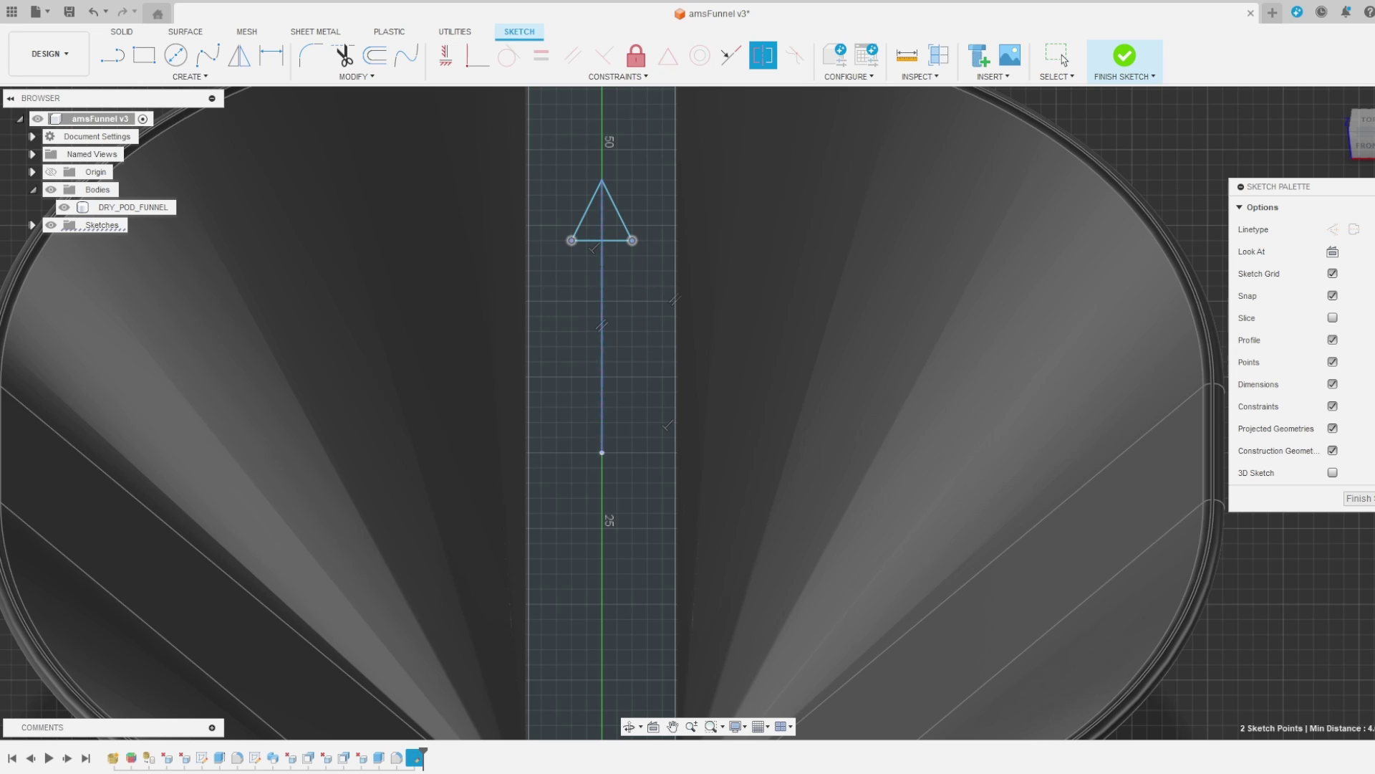
Extrude the triangle profile on the funnel's inner wall.
key(e)
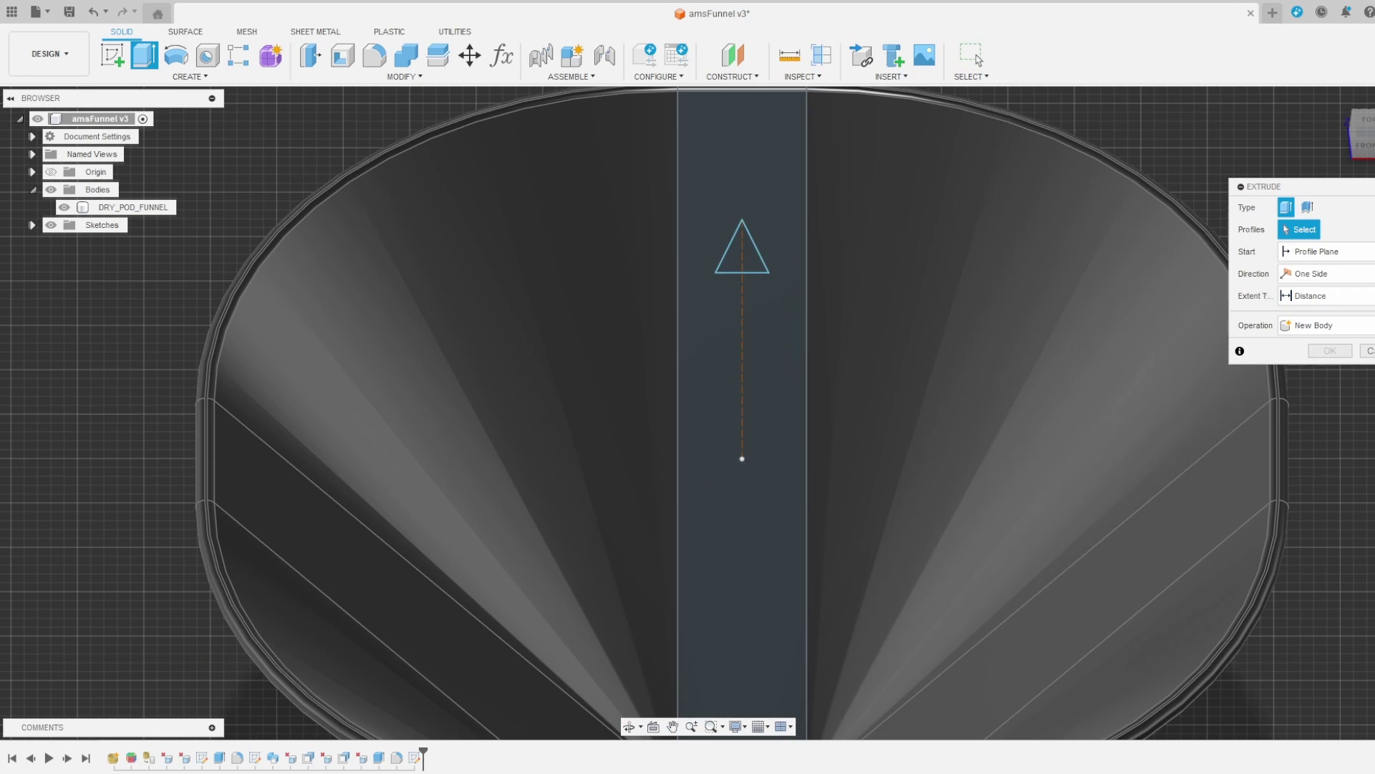
click(742, 254)
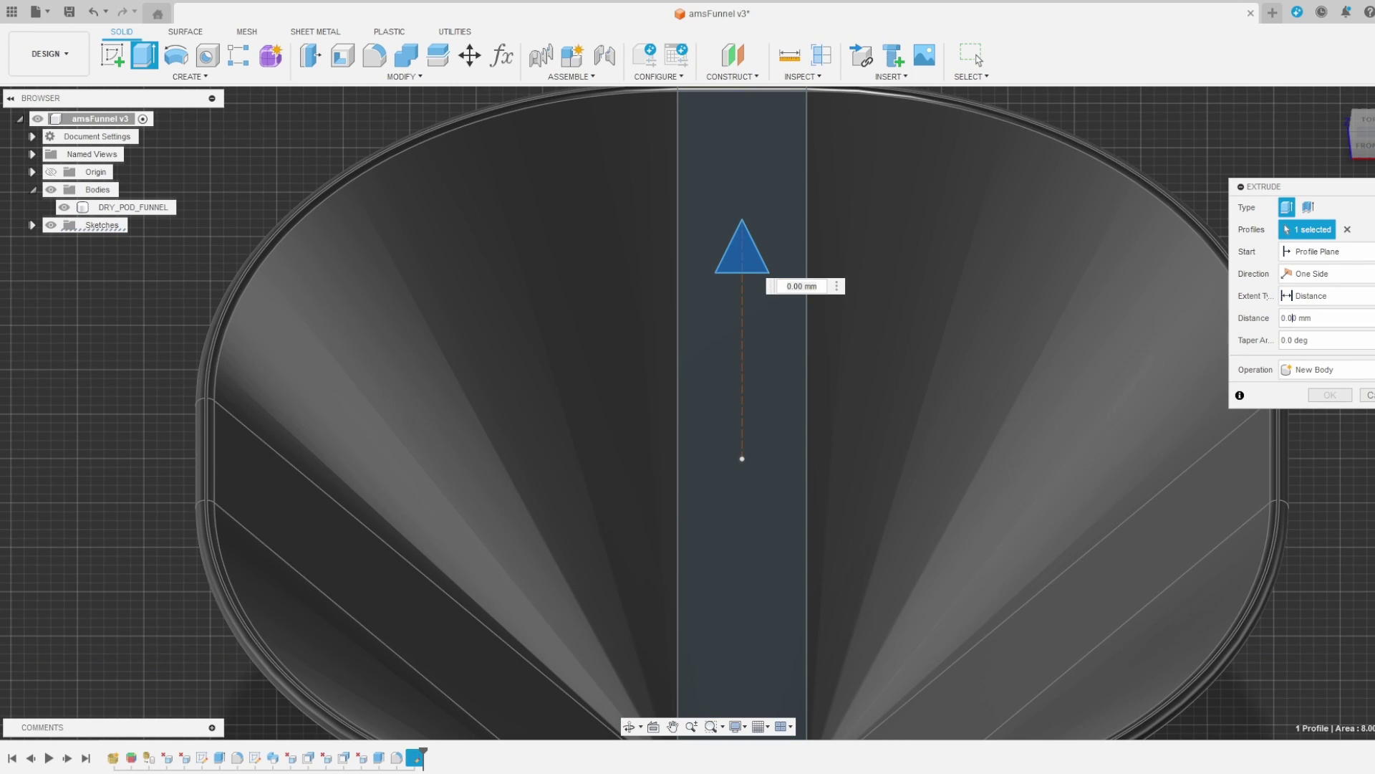
text(1)
key(Return)
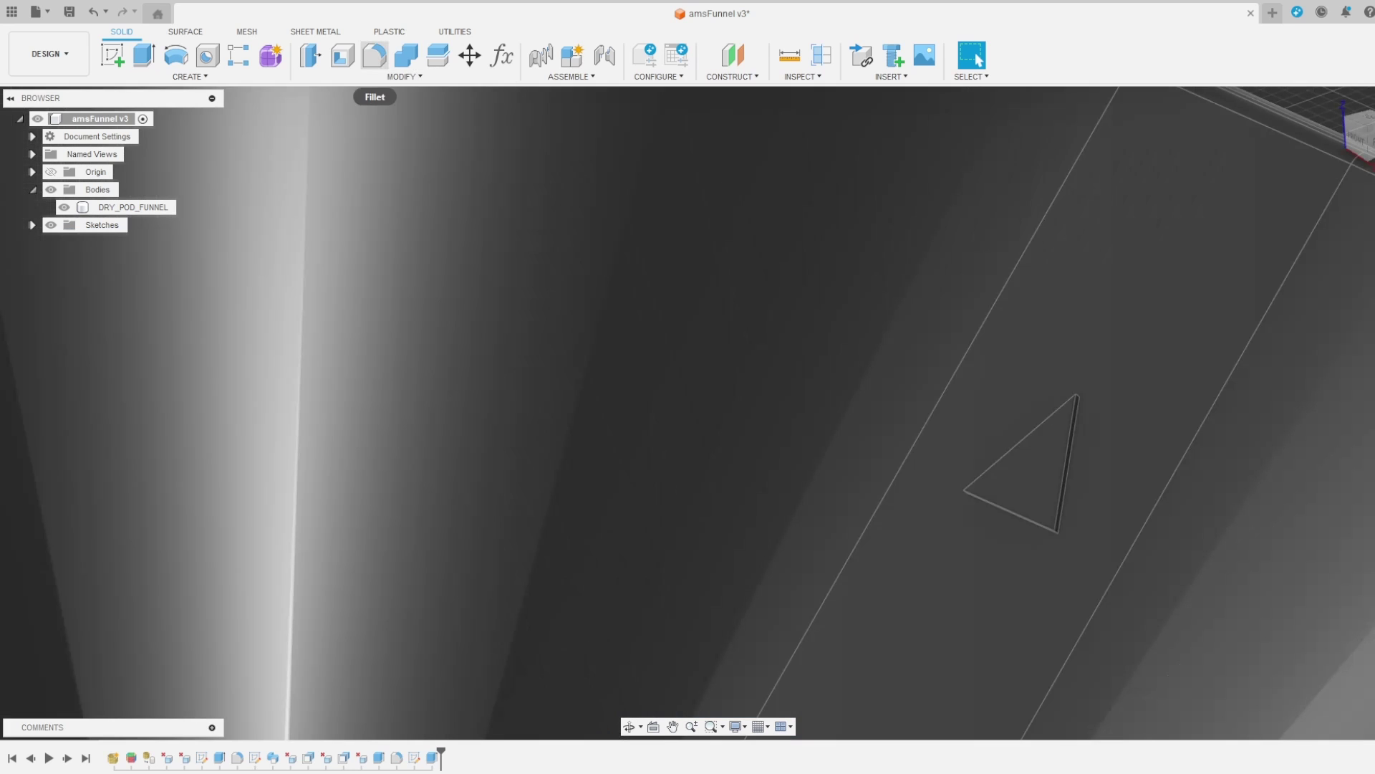
click(405, 76)
click(327, 123)
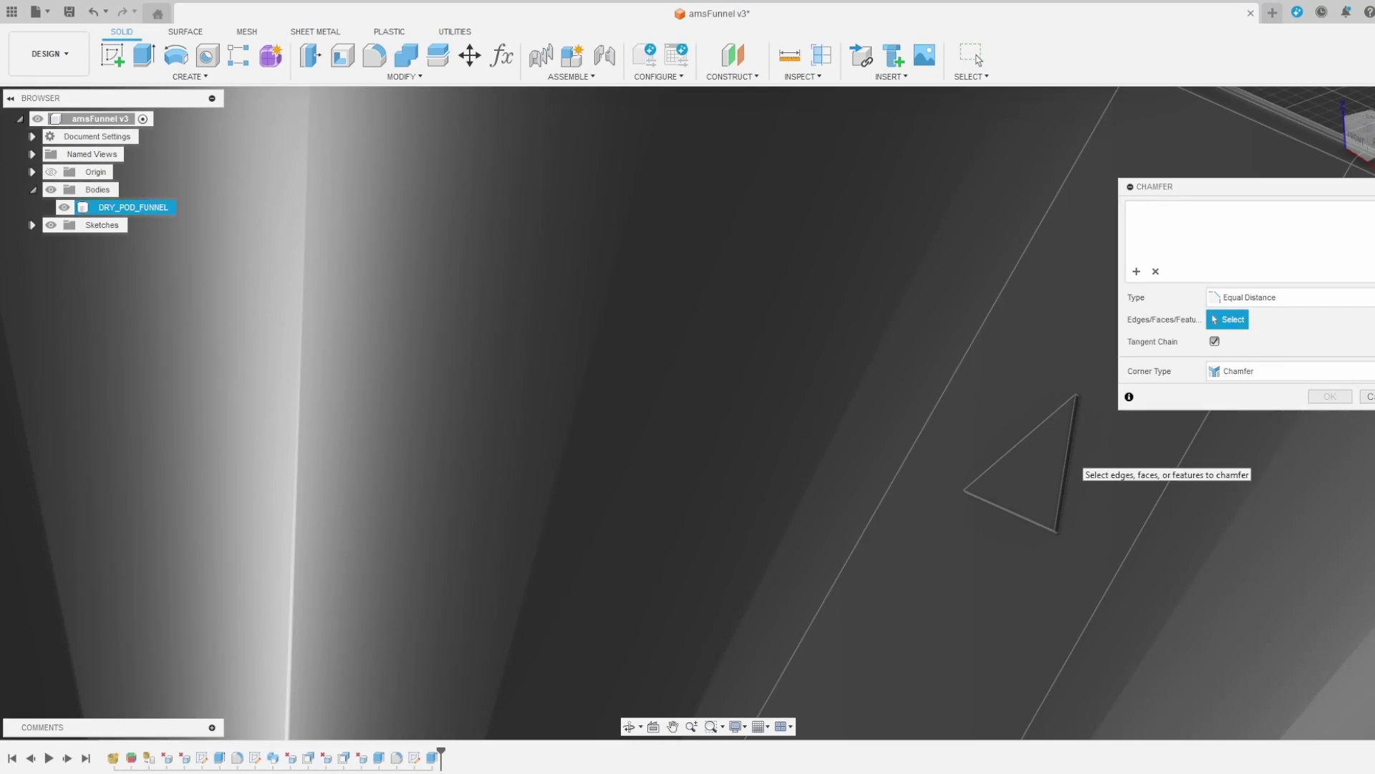
click(1072, 451)
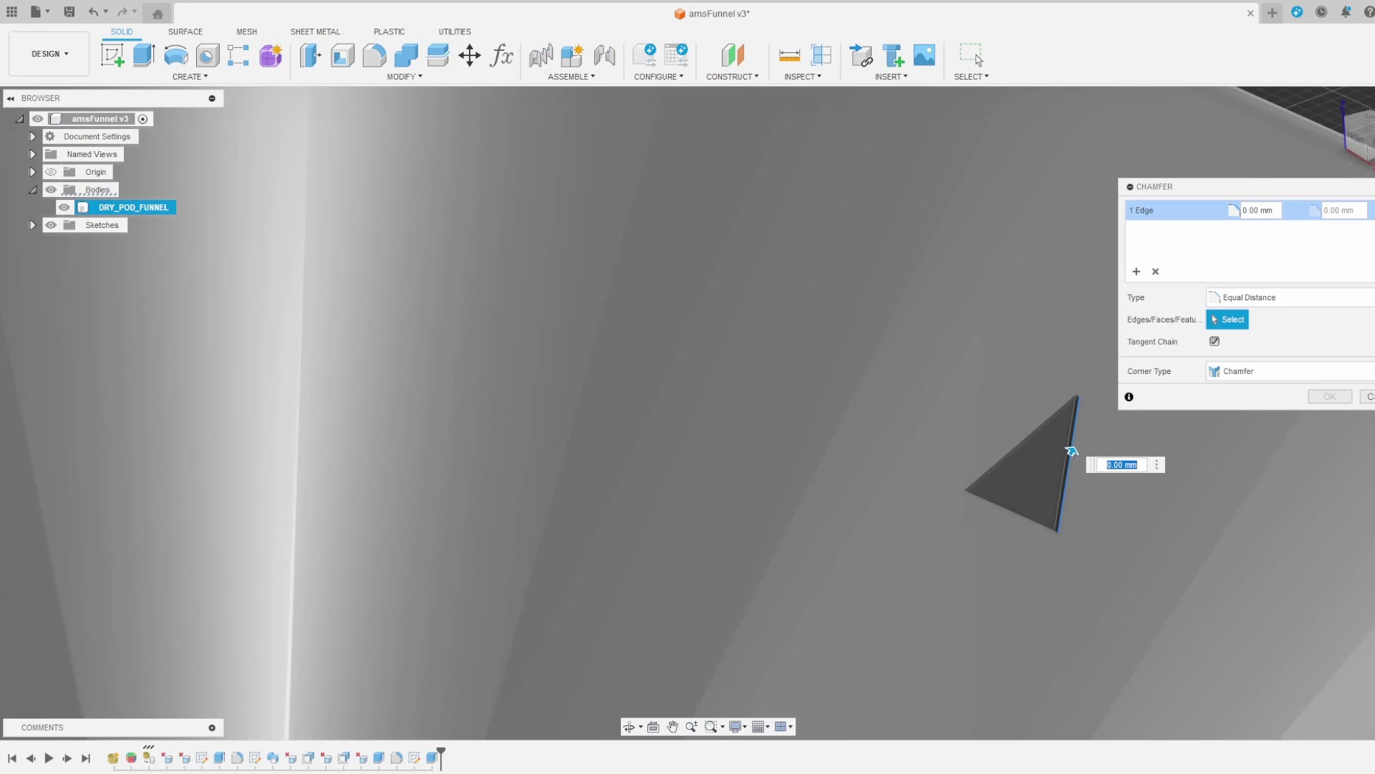
shift+middle_drag(1072, 516, 1144, 485)
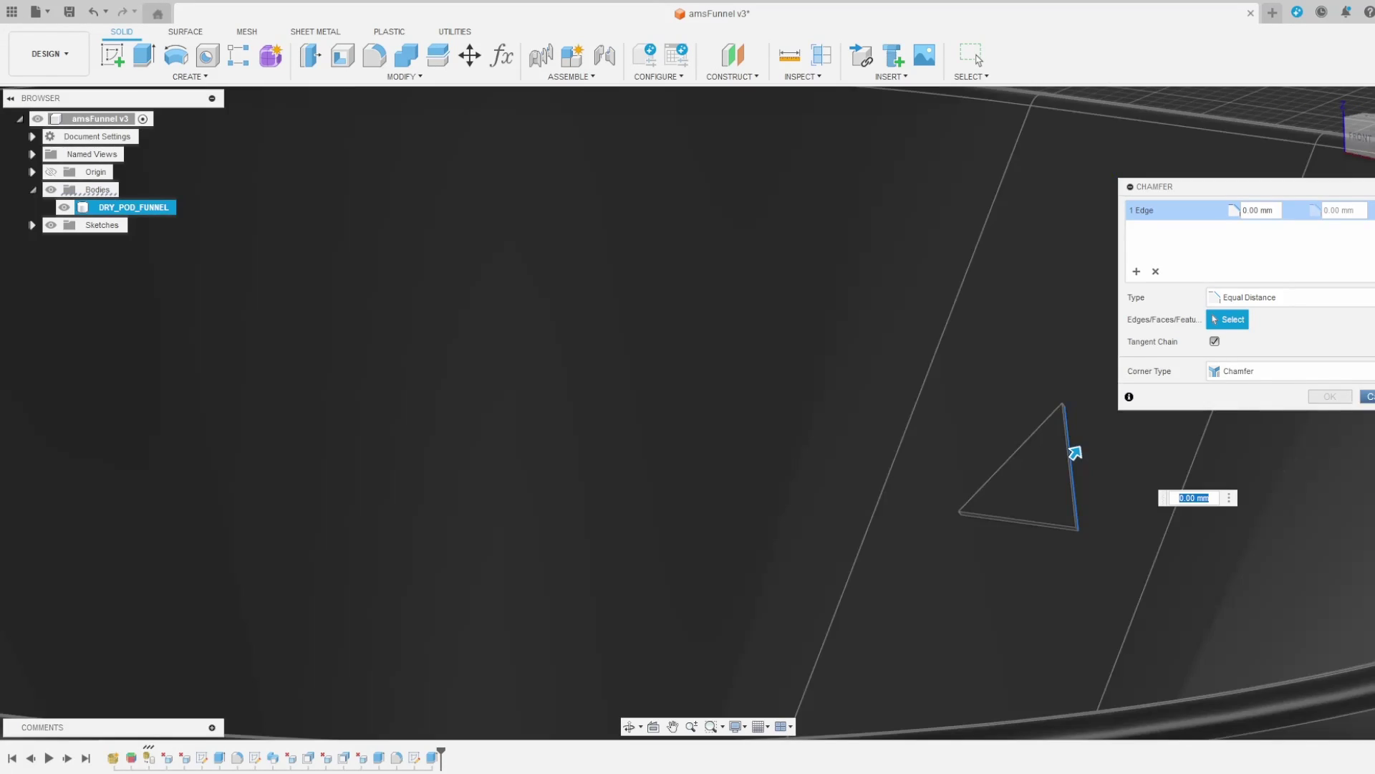
key(Escape)
click(403, 76)
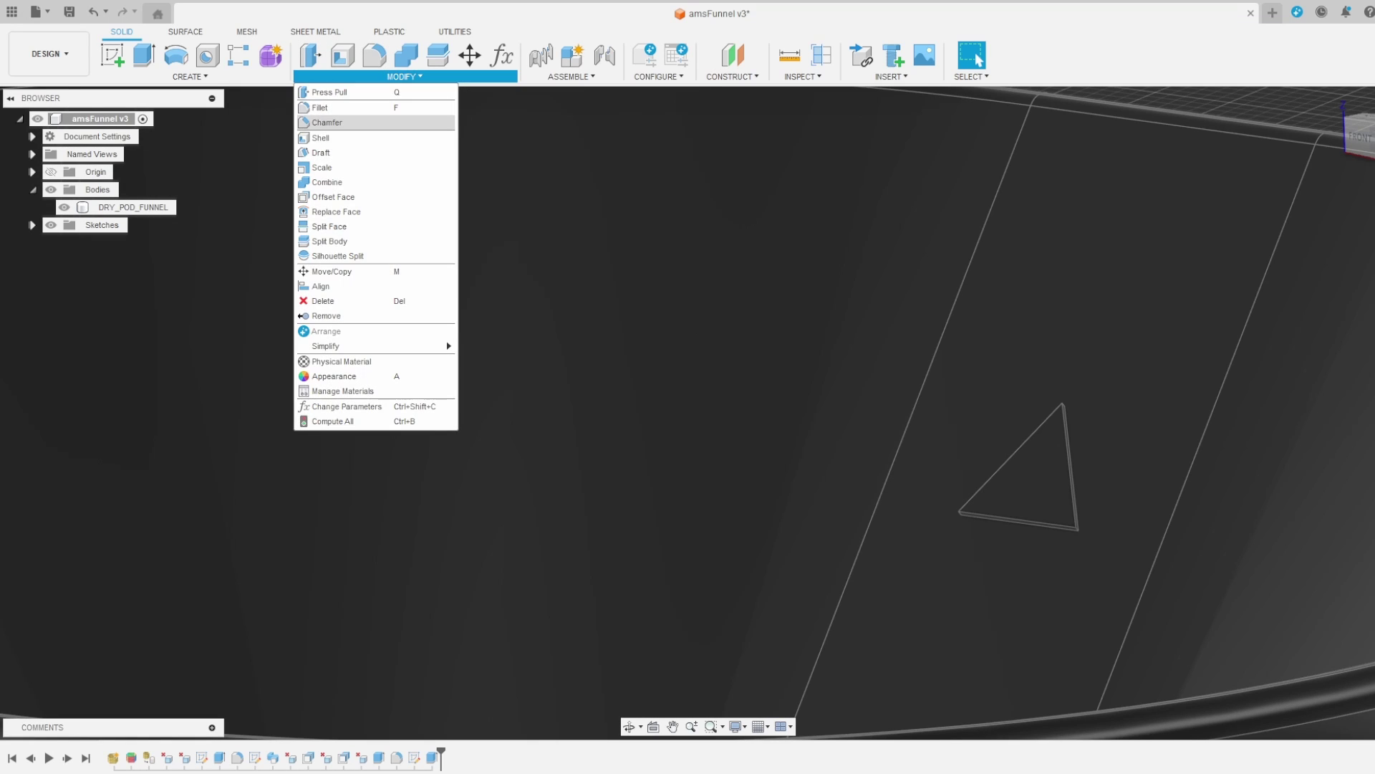
click(336, 123)
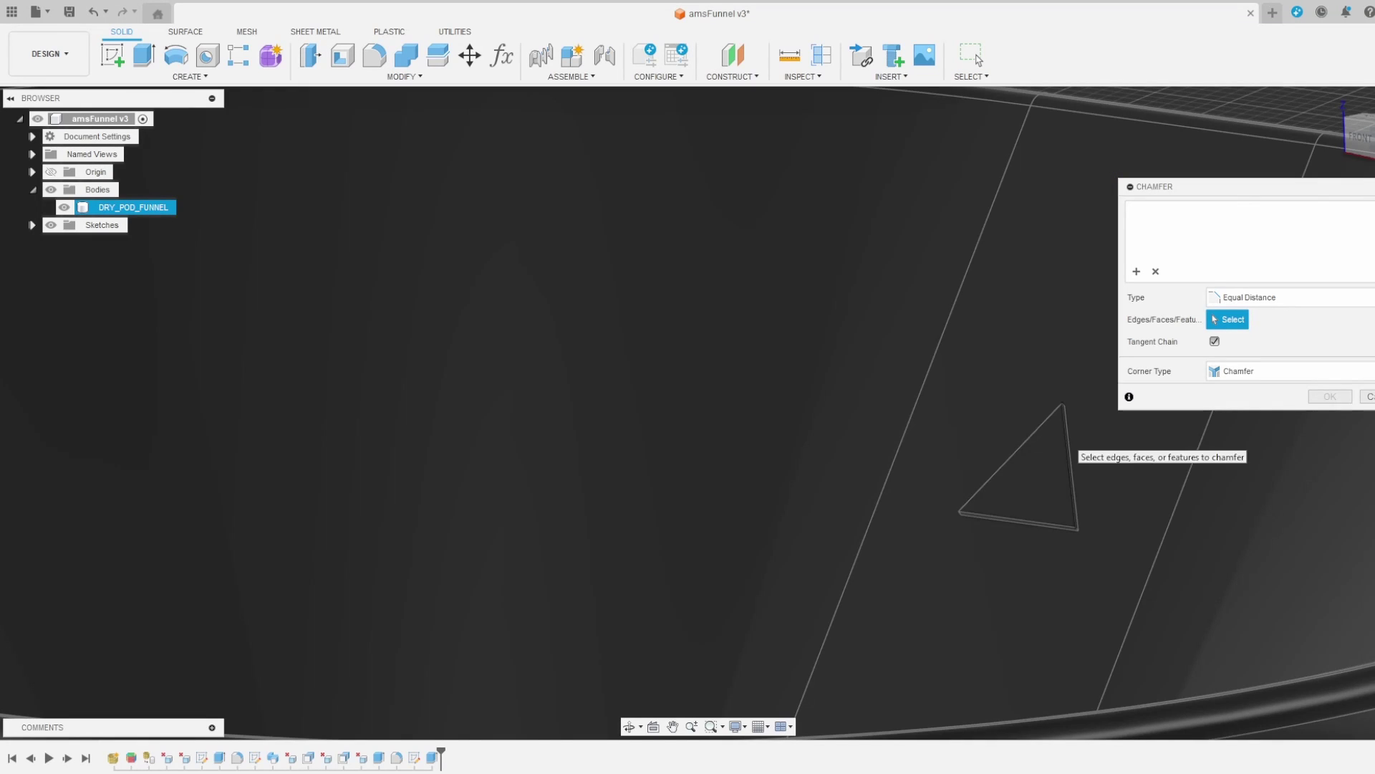
click(1066, 435)
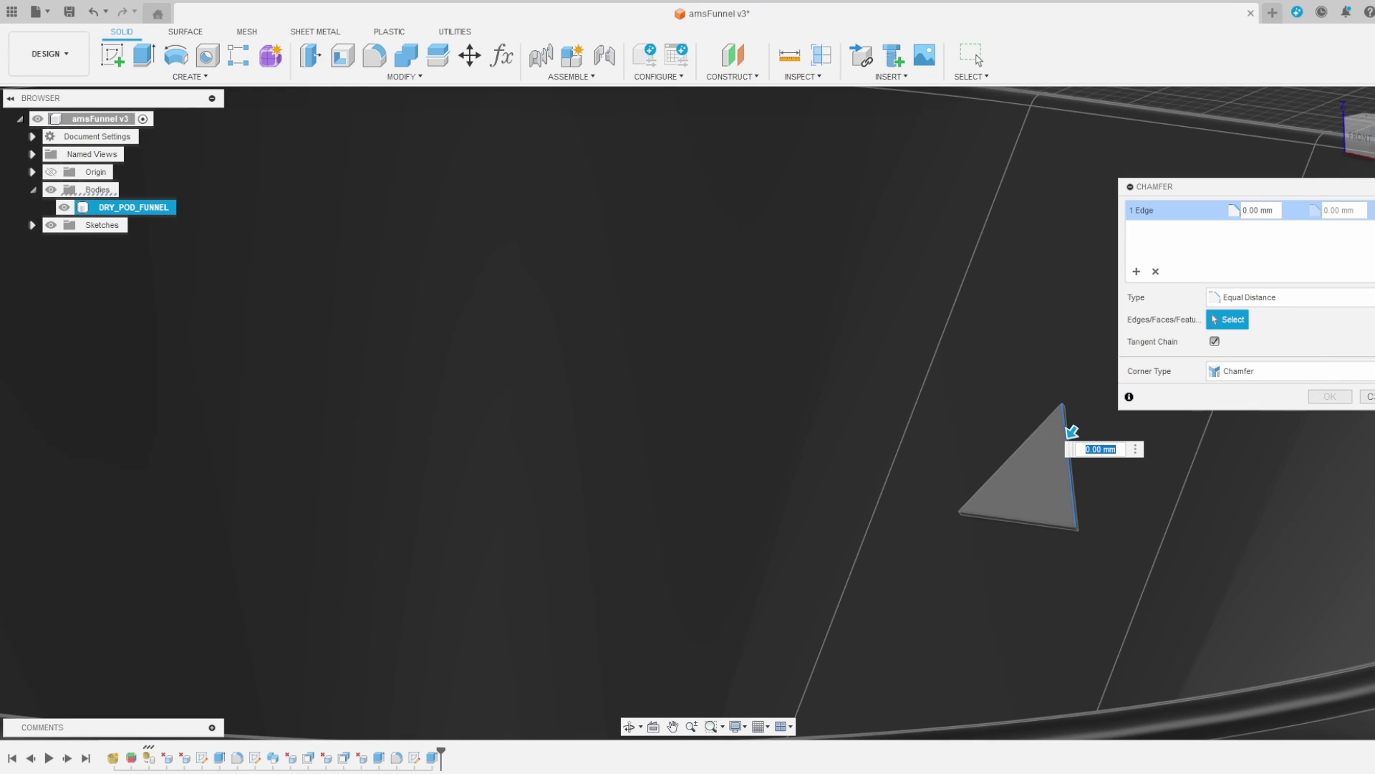
click(1366, 397)
Chamfer all edges of the triangle's face with an equal distance of 0.20 mm.
click(403, 76)
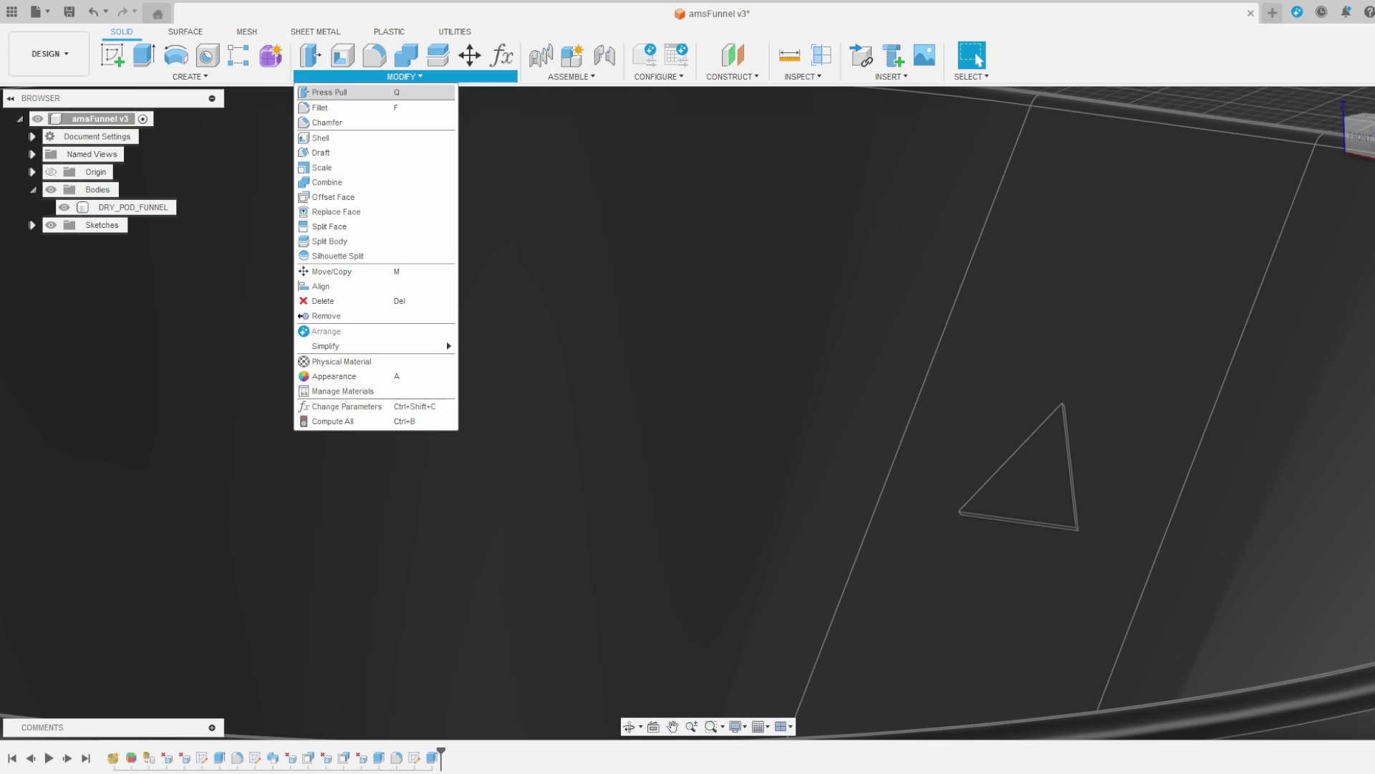
click(337, 123)
click(1075, 457)
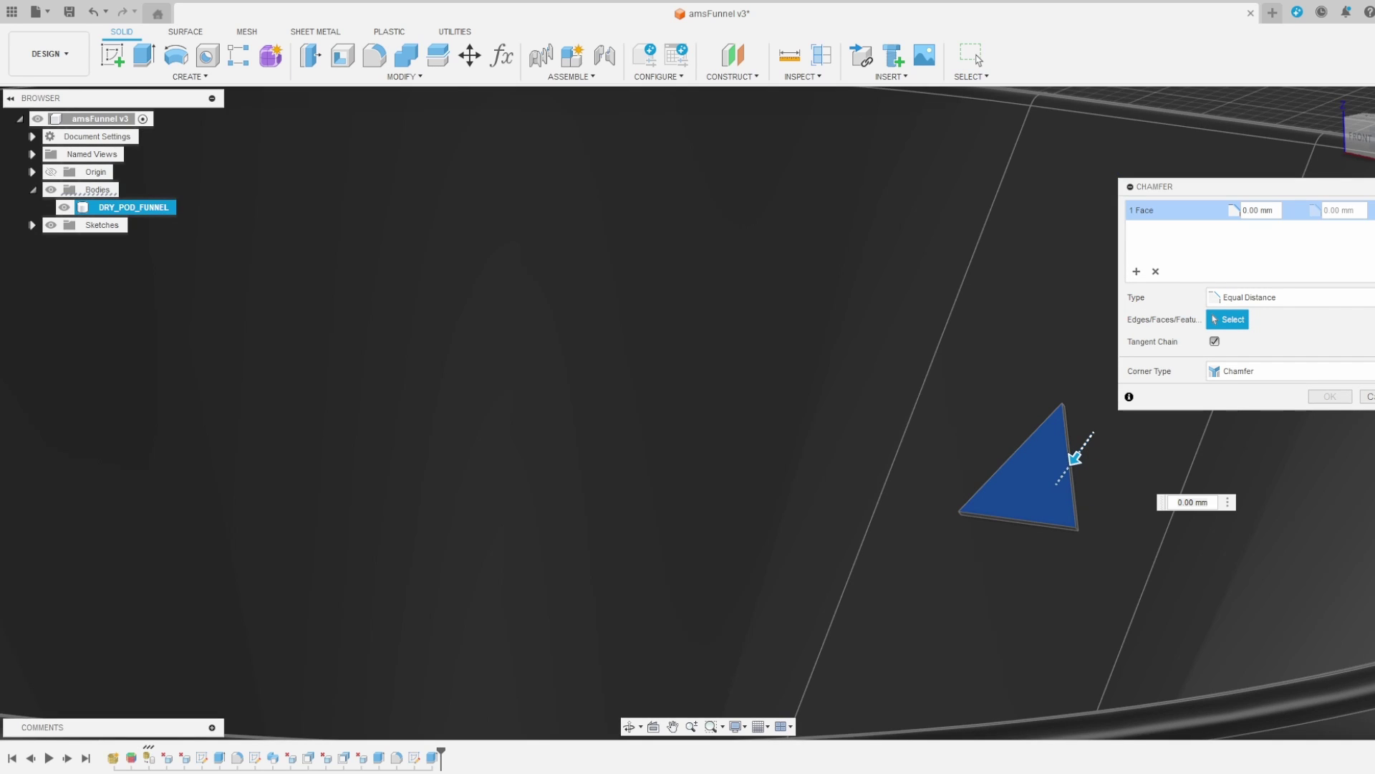
drag(1075, 459, 1070, 465)
click(1254, 210)
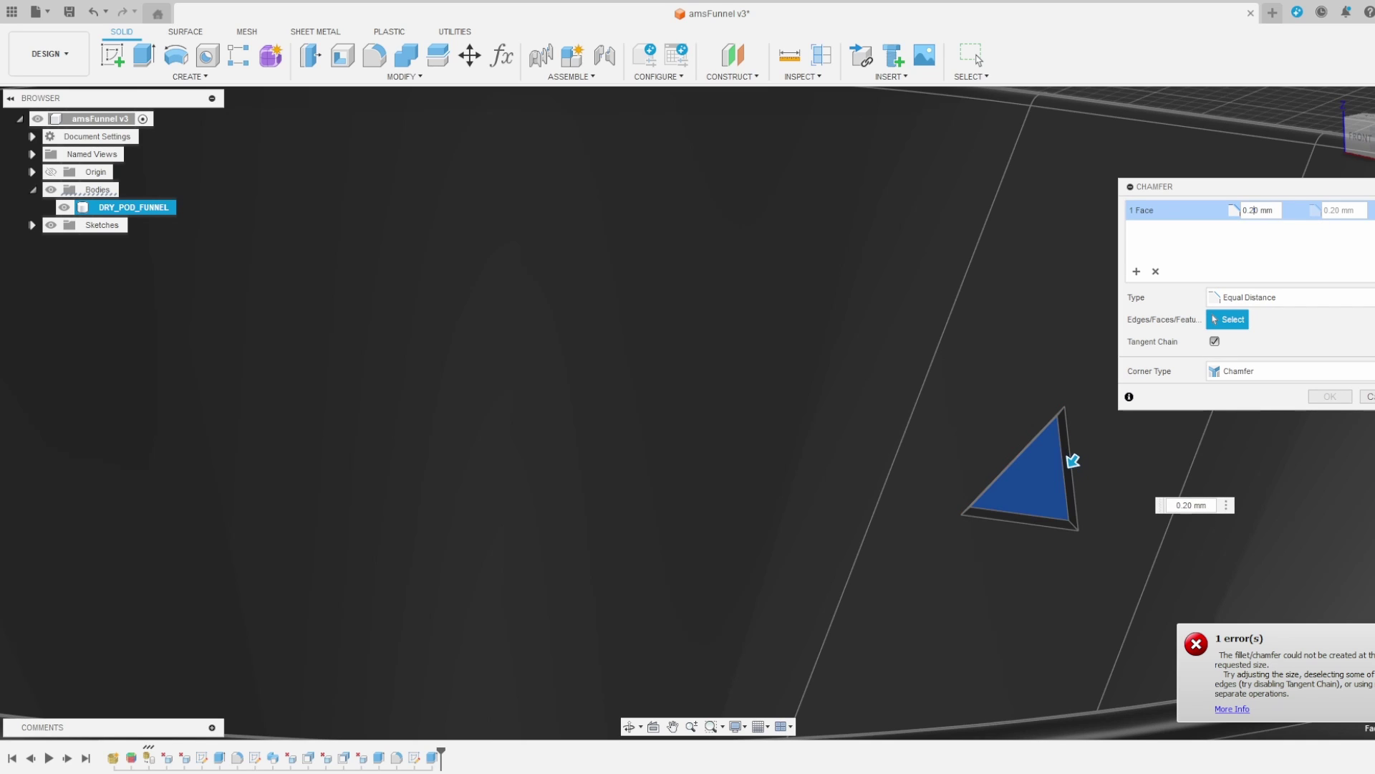
key(Return)
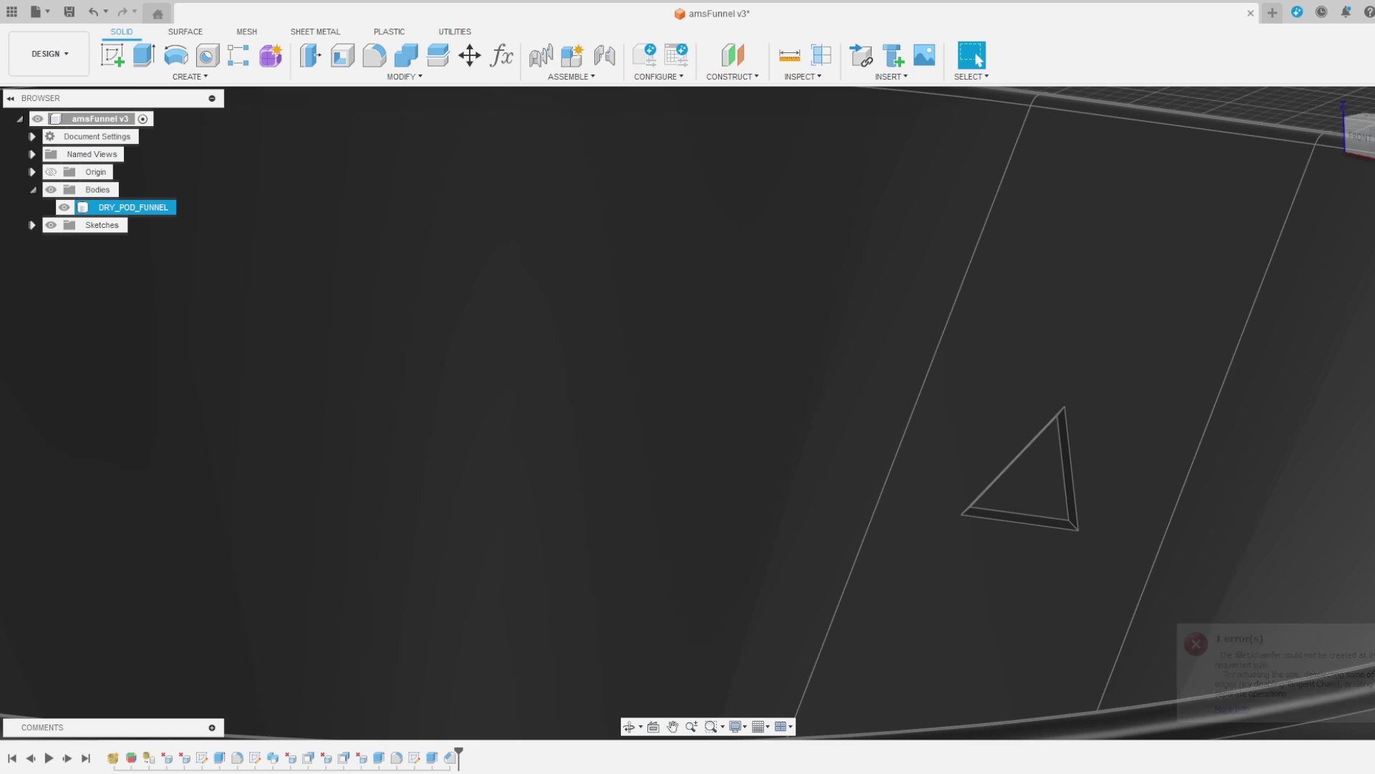
Reopen the triangle's sketch and dimension its base to 6 mm.
scroll(1254, 313, up, 2)
scroll(1234, 342, down, 1)
scroll(1235, 365, down, 2)
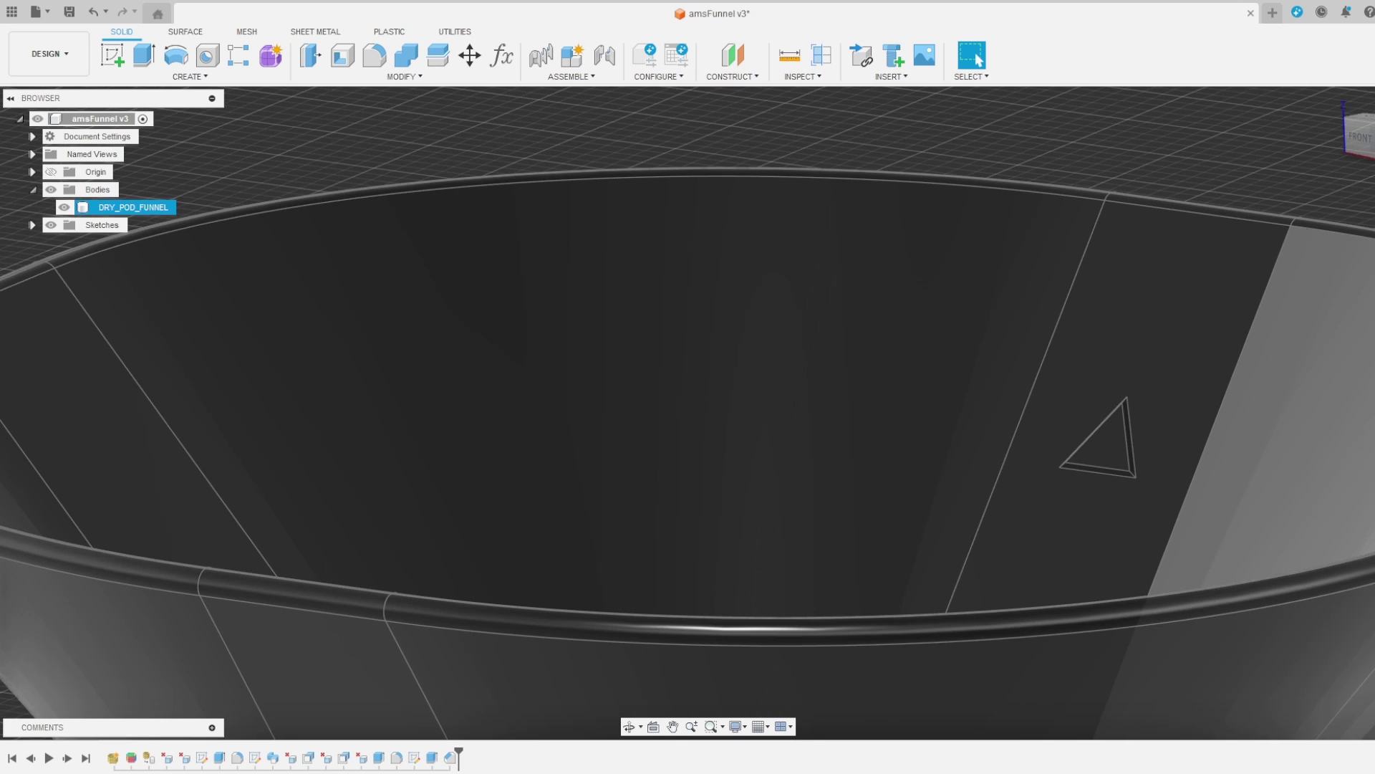
shift+middle_drag(1217, 376, 1217, 437)
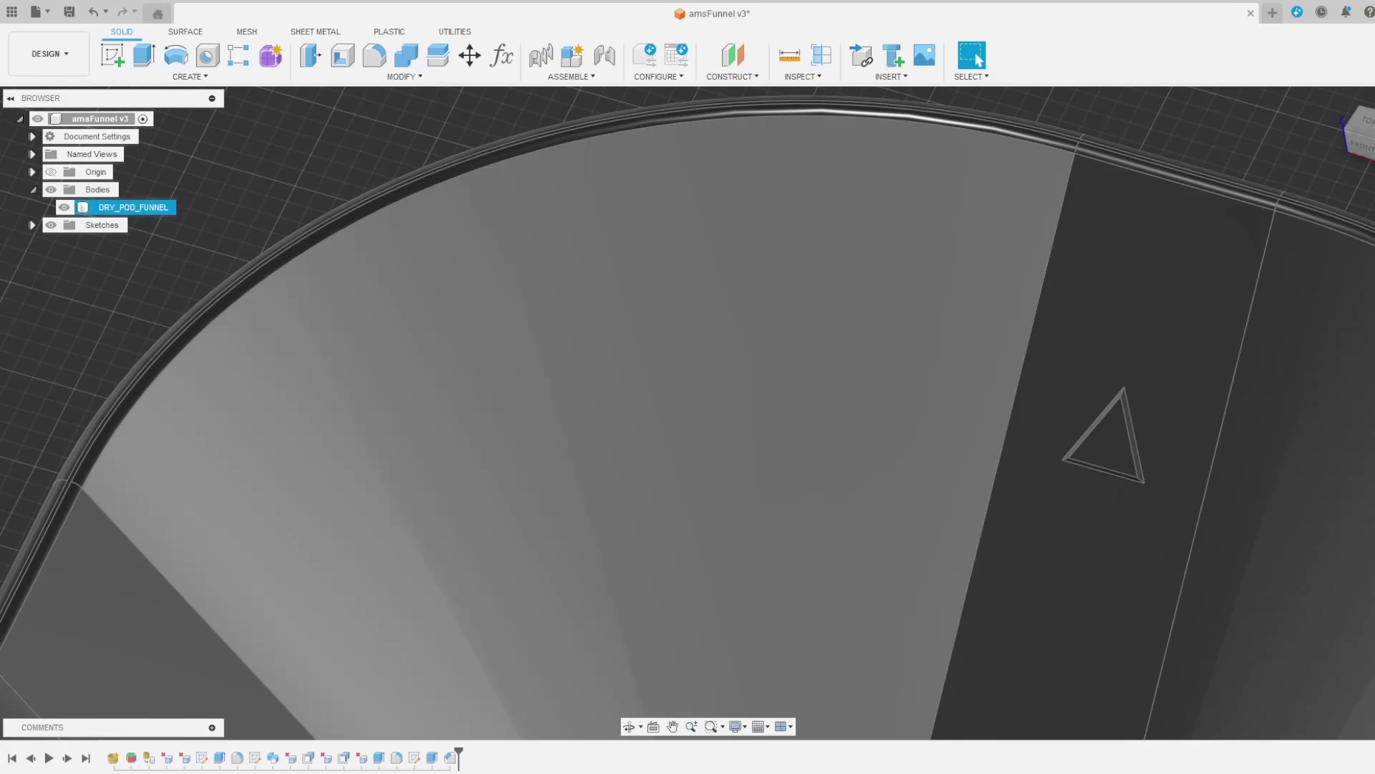
key(Escape)
double_click(414, 757)
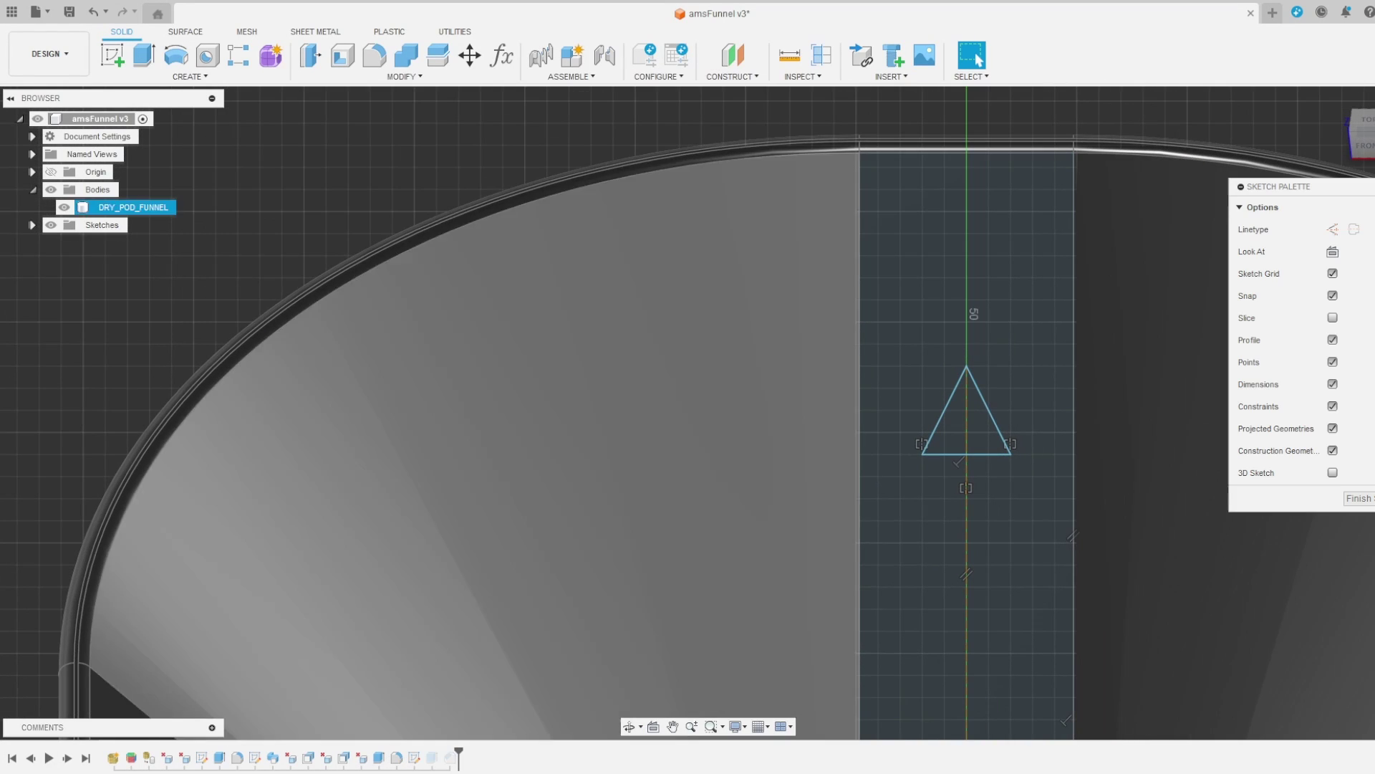
key(d)
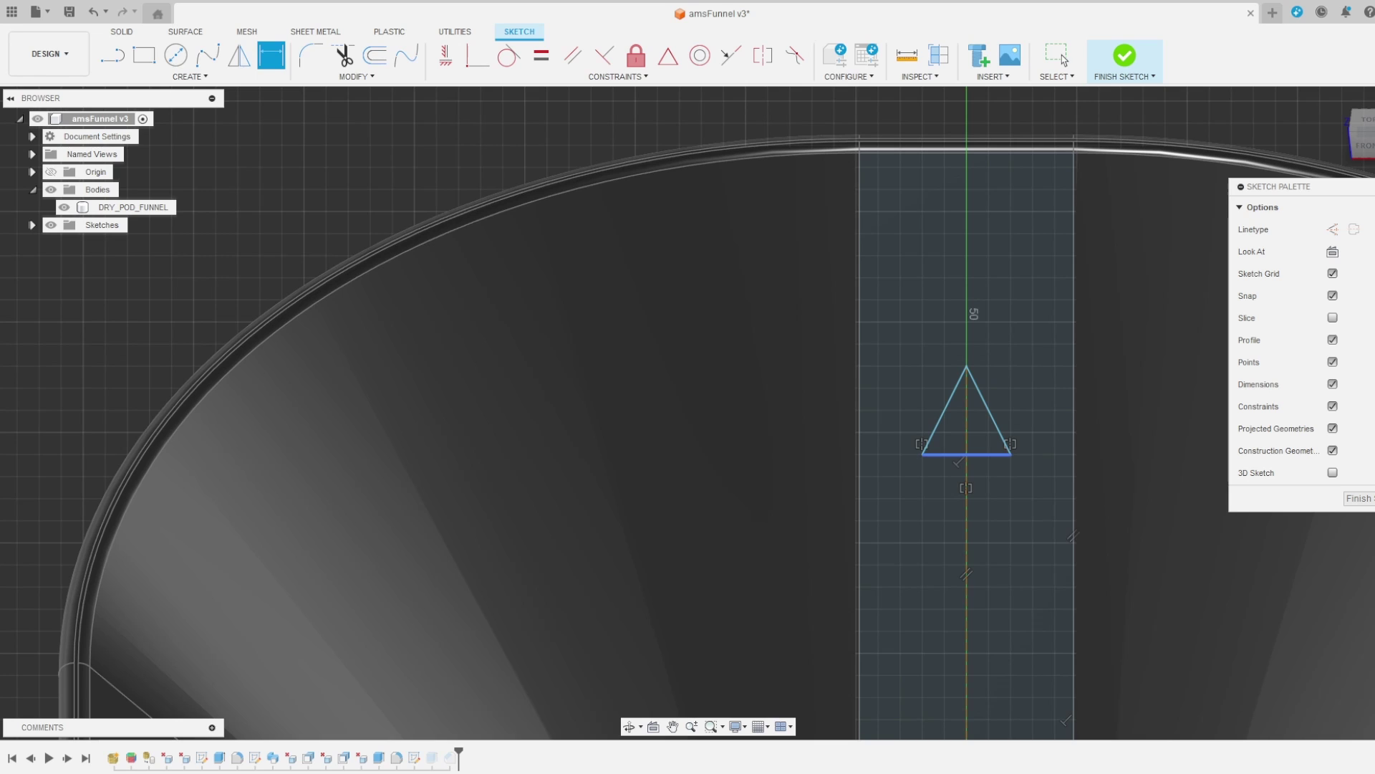
click(966, 454)
click(1003, 547)
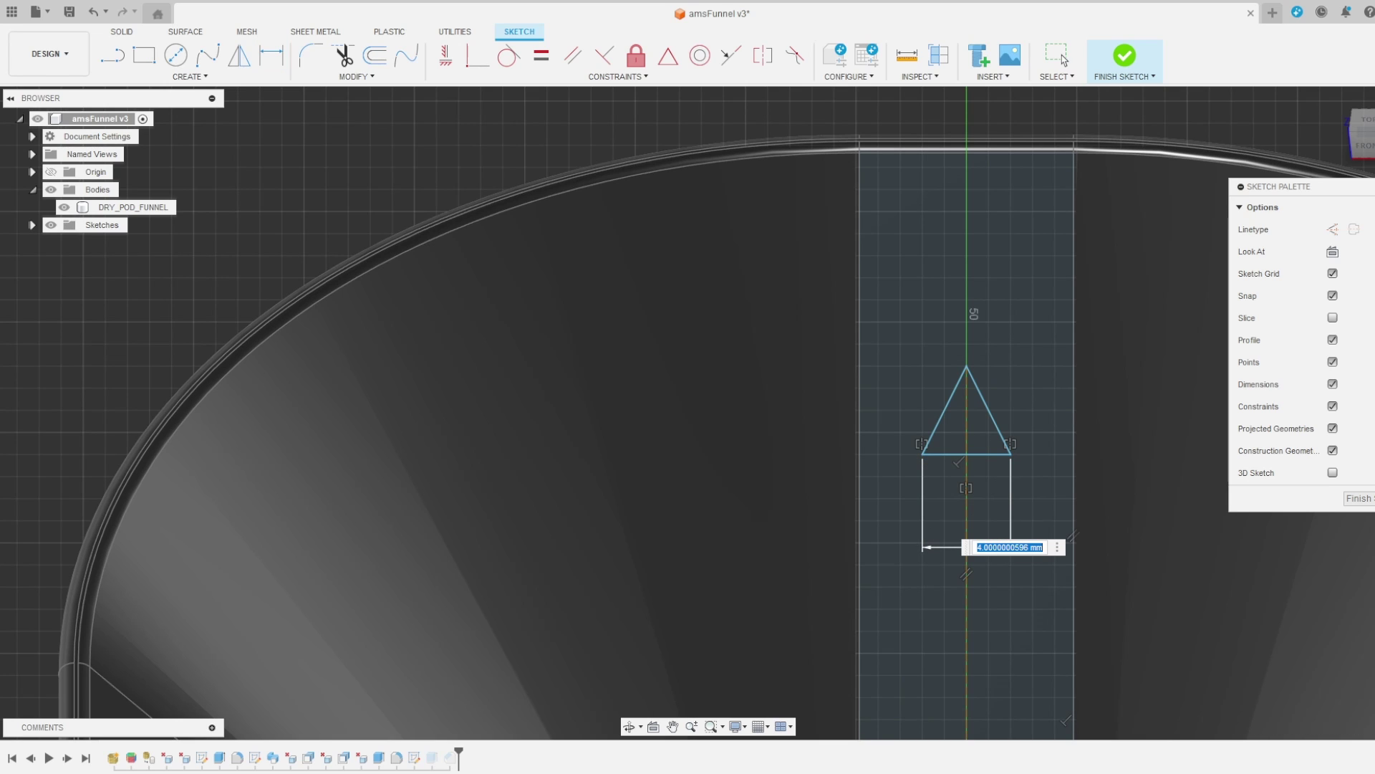
text(6)
key(Return)
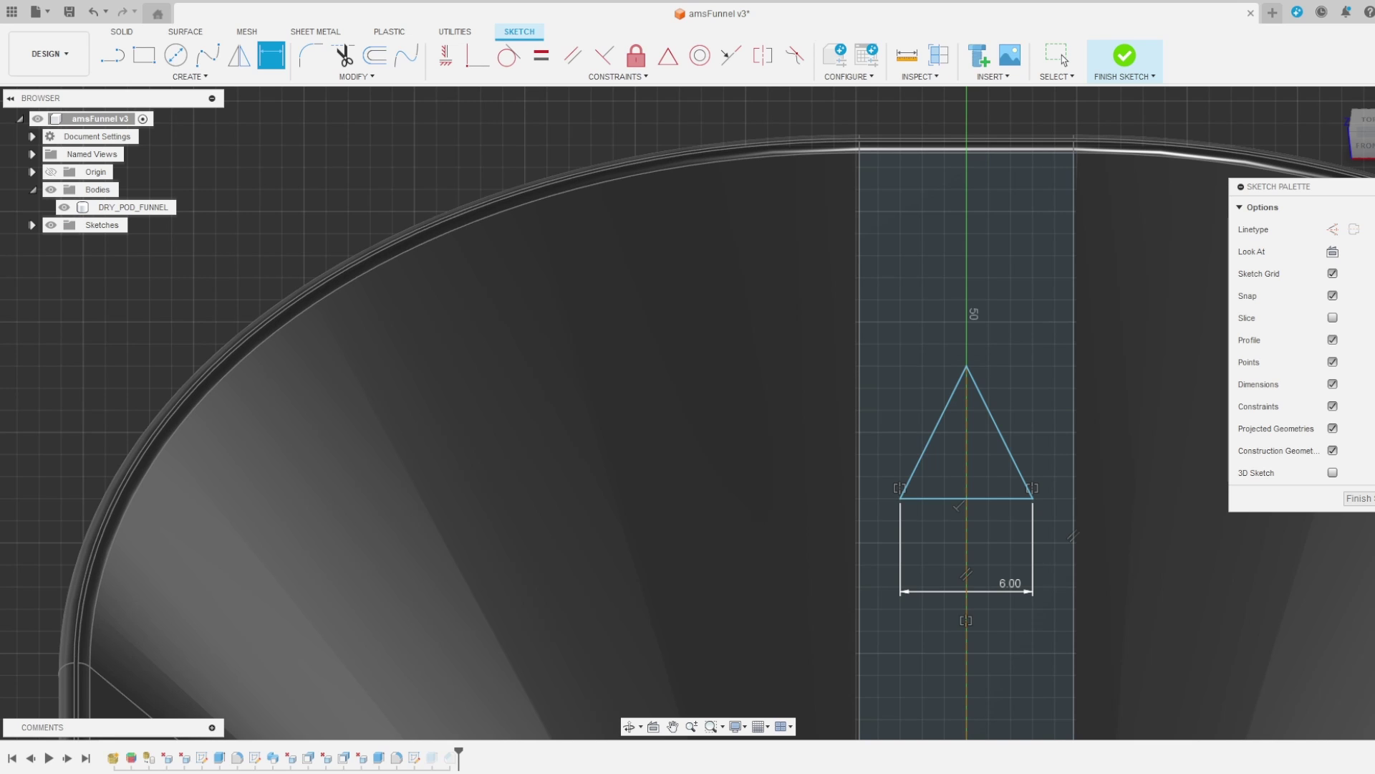
Finish the triangle sketch and export the DRY_POD_FUNNEL body as a 3MF mesh on the computer, replacing the existing file.
click(1124, 57)
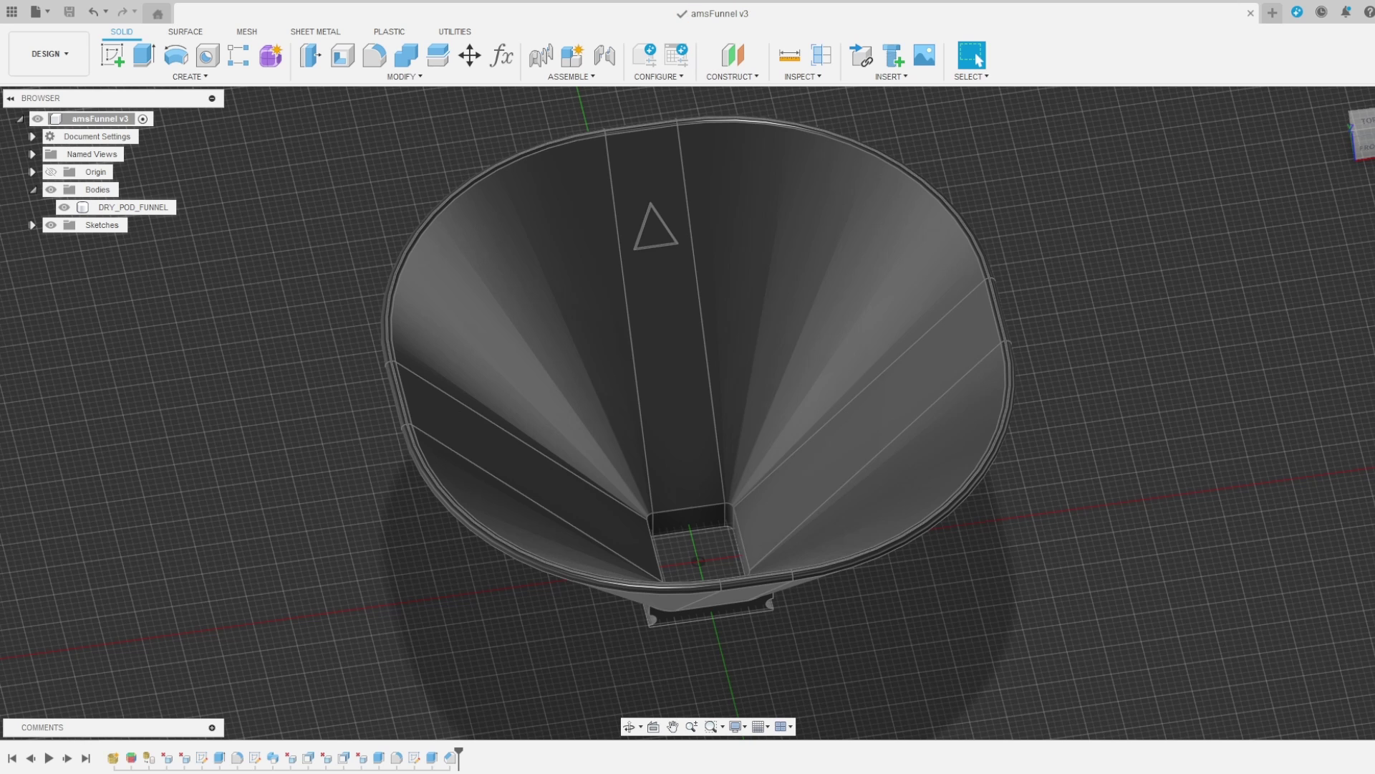
right_click(129, 208)
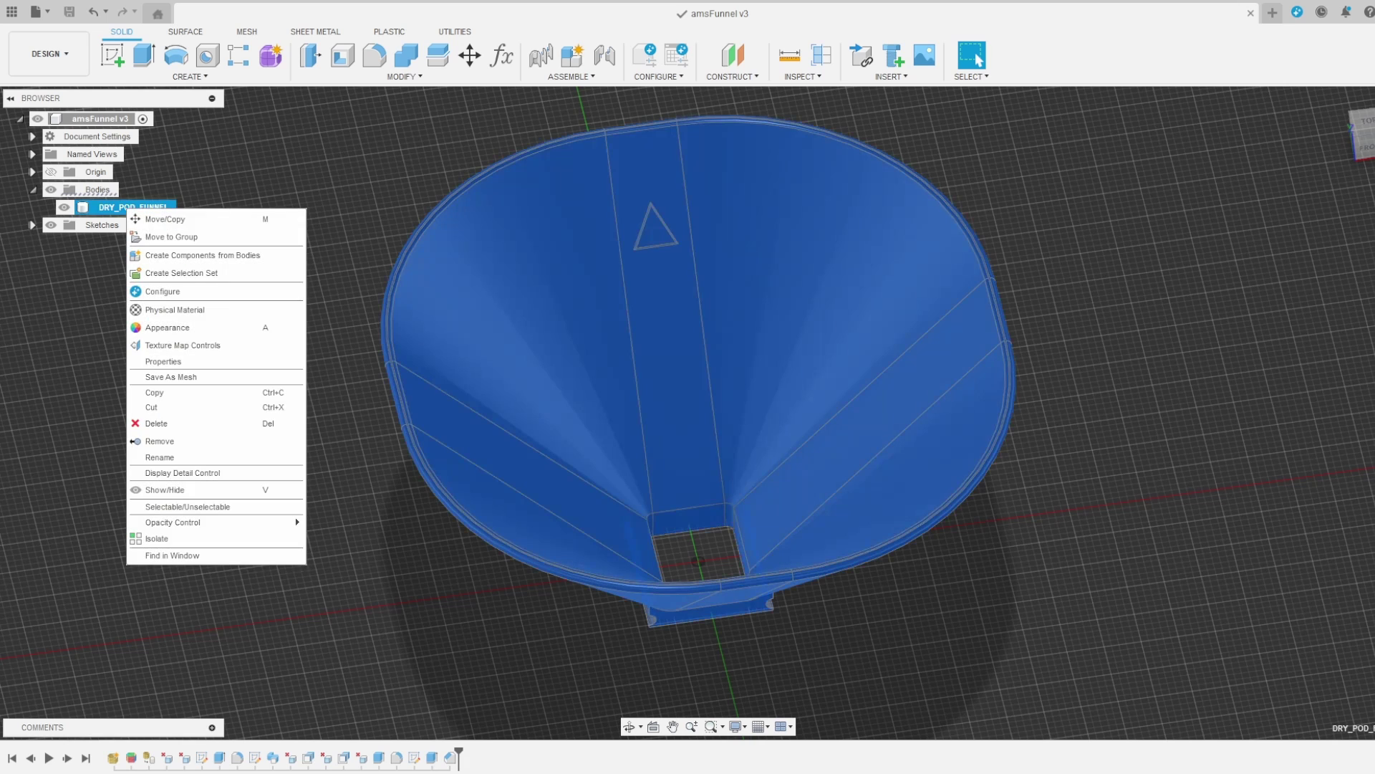
click(171, 377)
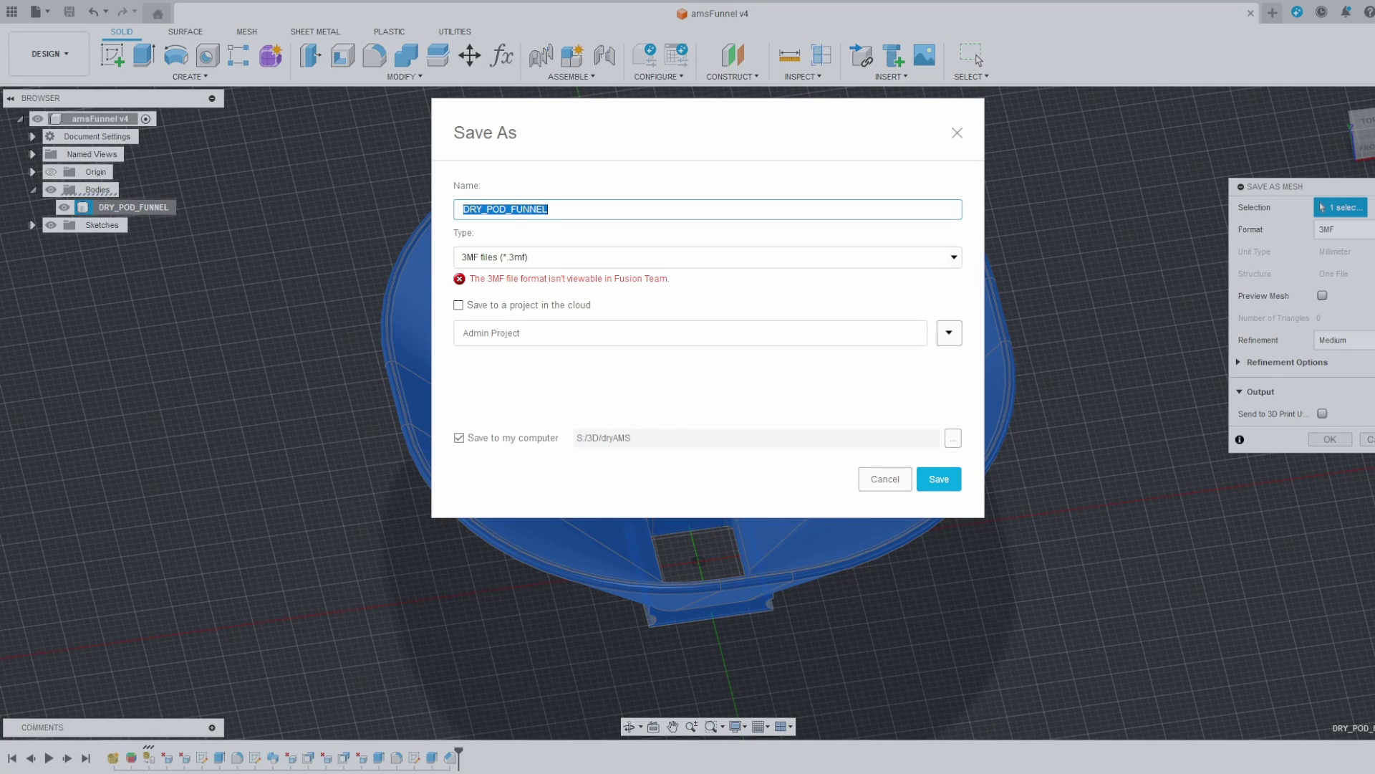
key(Return)
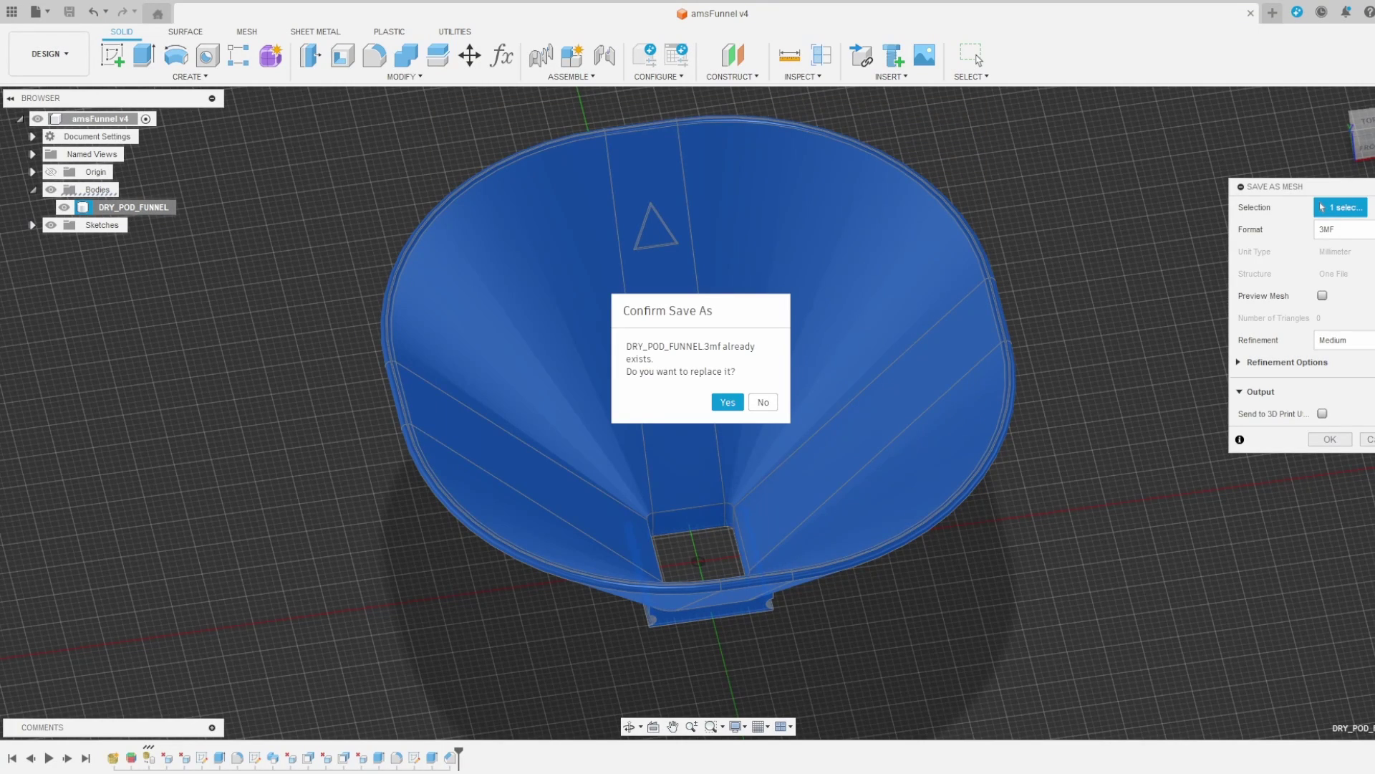
key(Return)
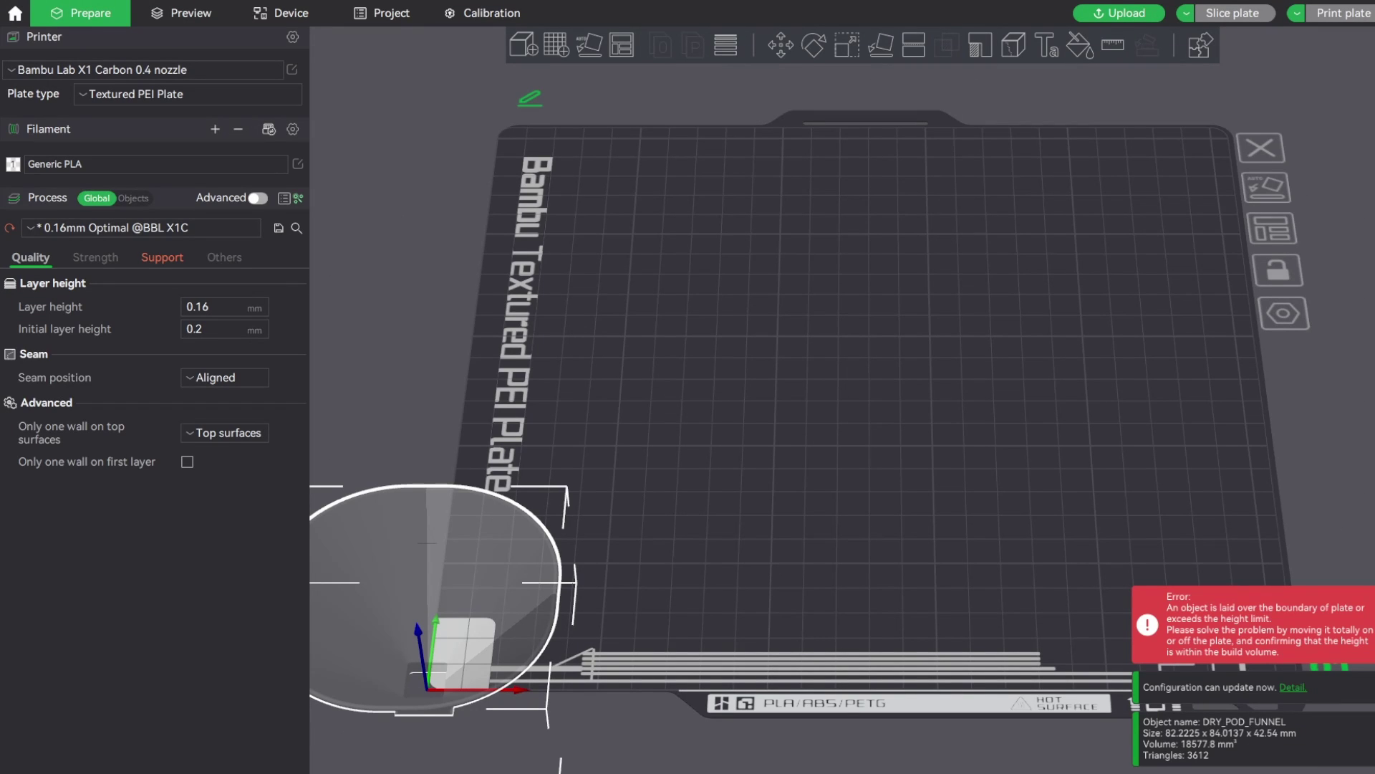
In Bambu Studio, auto-arrange the imported funnel on the build plate and slice the plate.
click(621, 45)
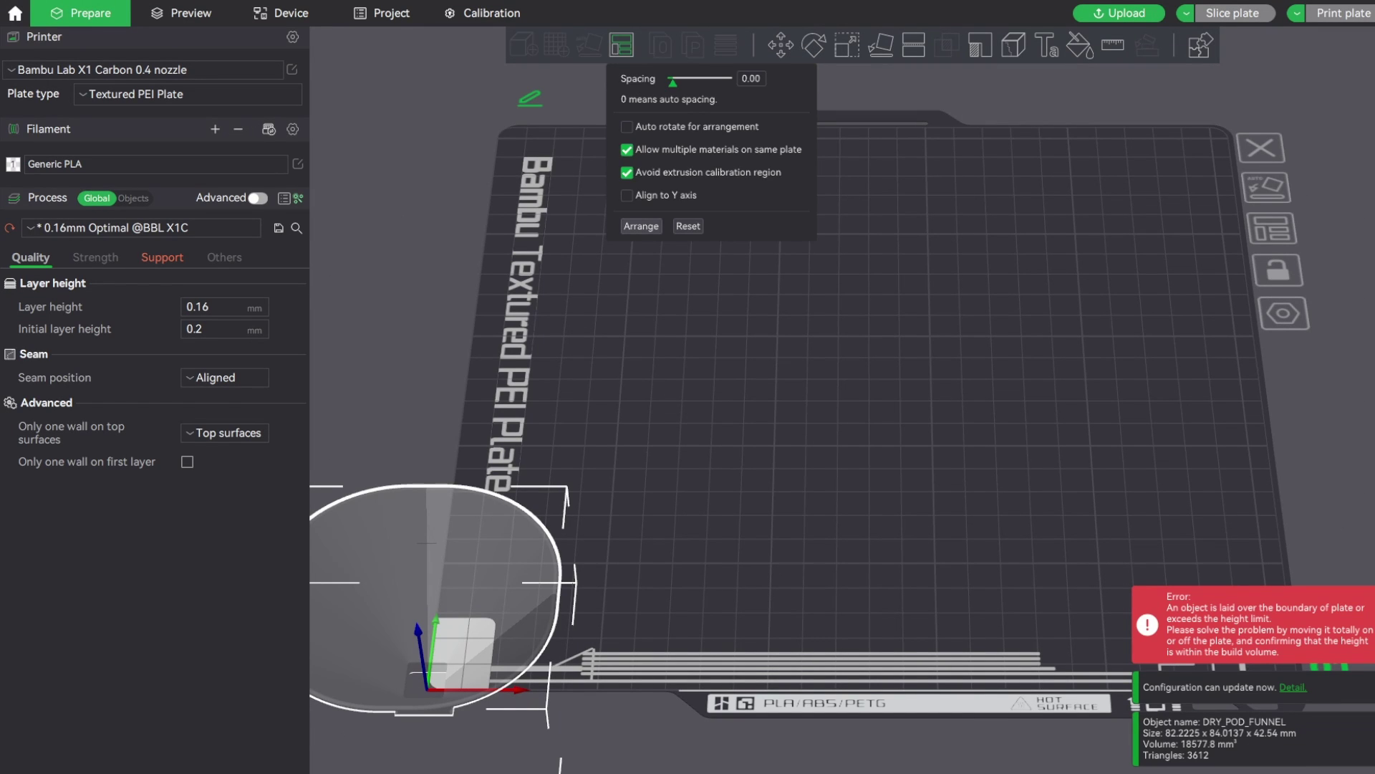
click(640, 225)
scroll(862, 397, up, 7)
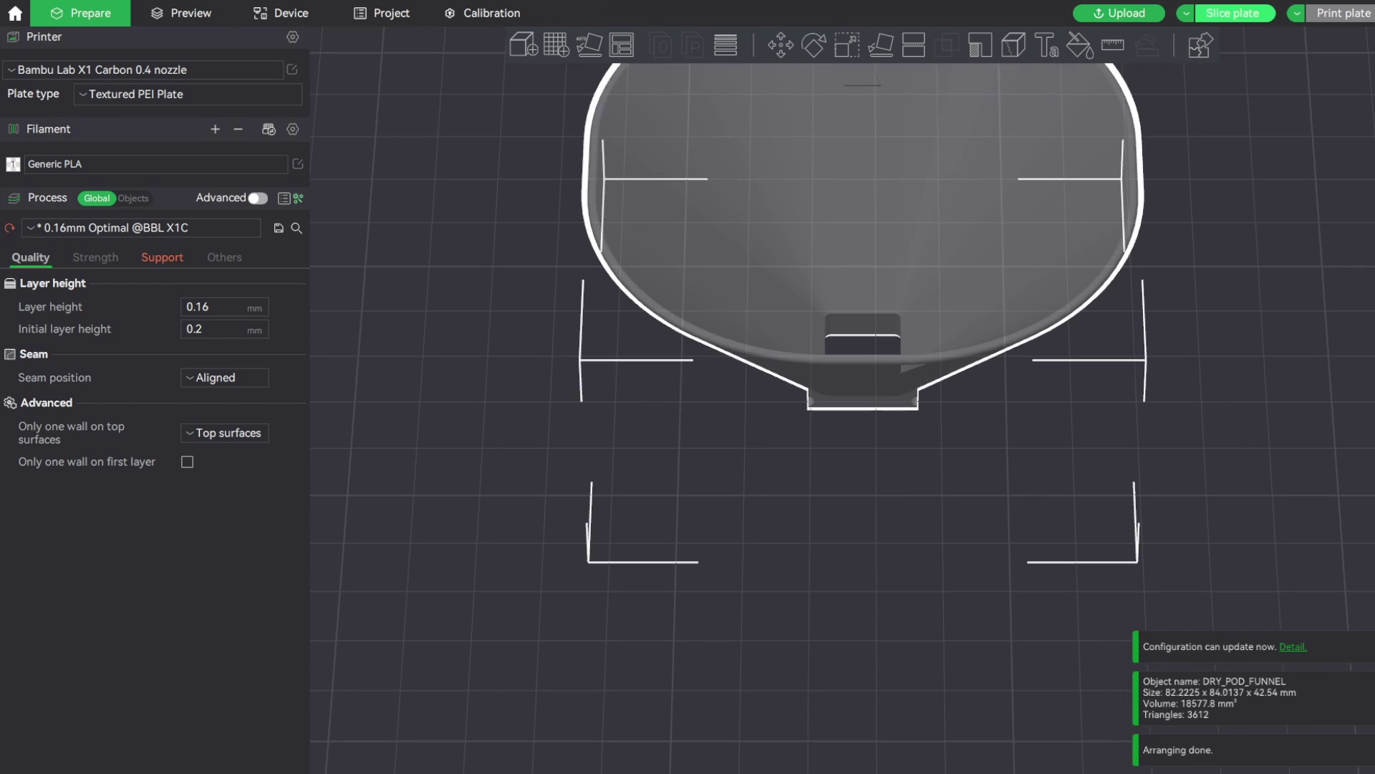
key(ctrl+r)
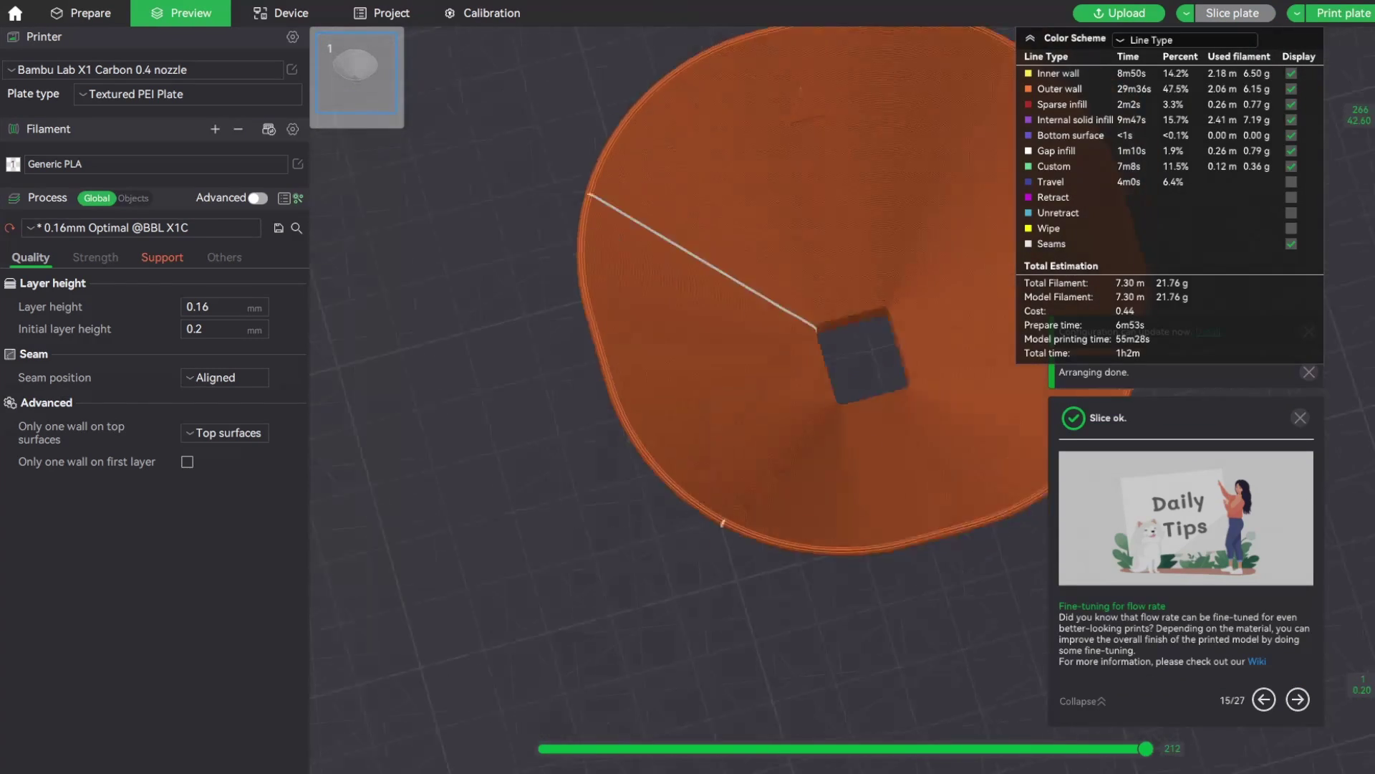
Enable the advanced process settings, set the seam position to Back and slice the plate again.
drag(863, 398, 836, 387)
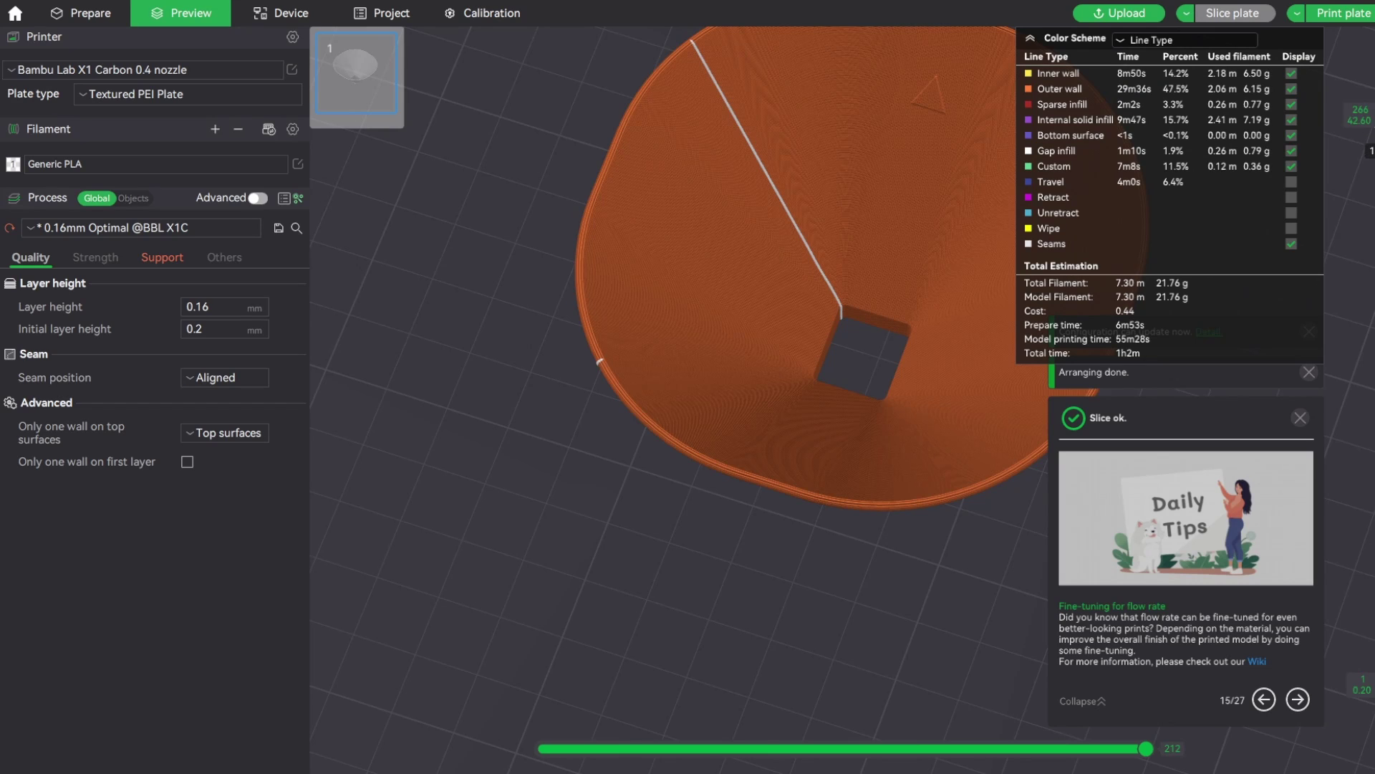
mouse_move(1372, 115)
mouse_down()
mouse_move(1372, 254)
mouse_move(1372, 115)
mouse_up()
mouse_move(836, 430)
mouse_down()
mouse_move(866, 343)
mouse_move(848, 435)
mouse_move(847, 407)
mouse_up()
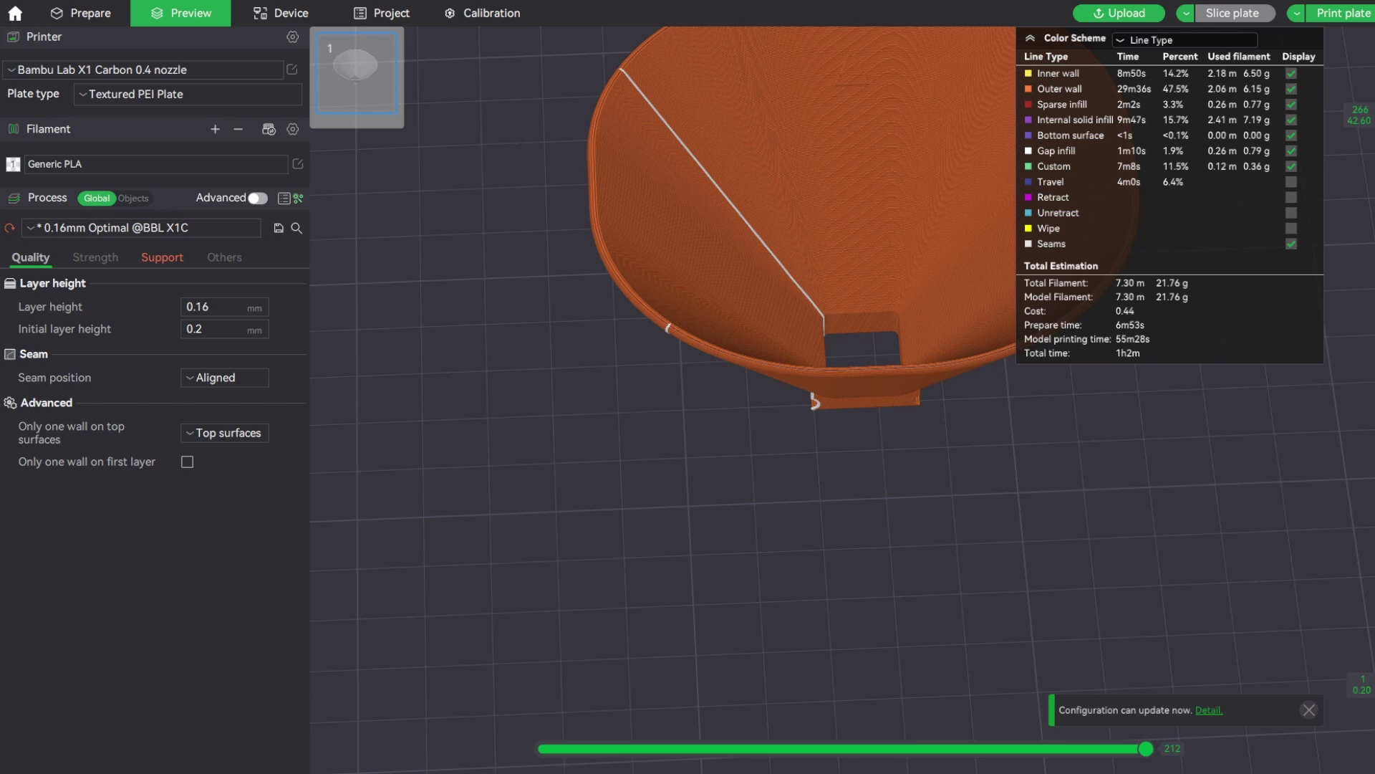
click(257, 198)
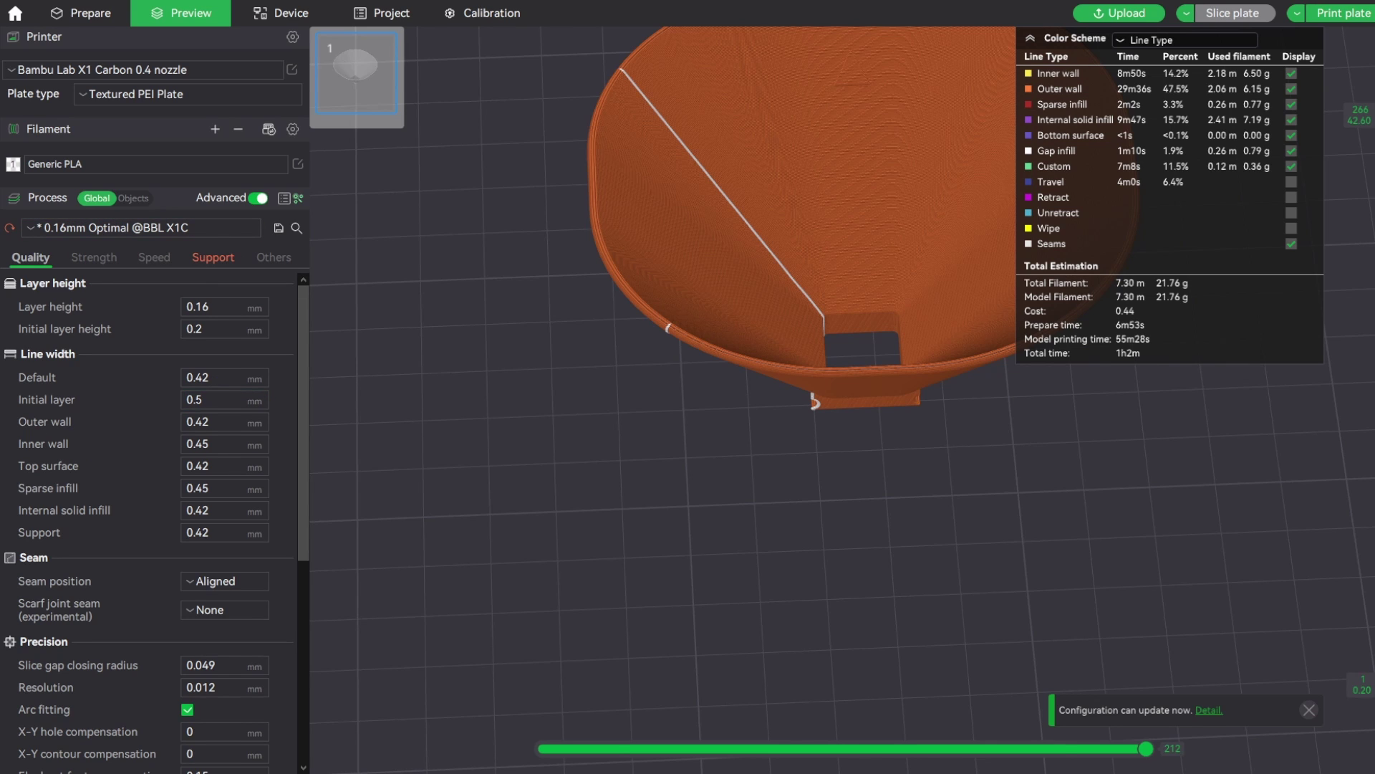
scroll(154, 523, down, 5)
click(225, 404)
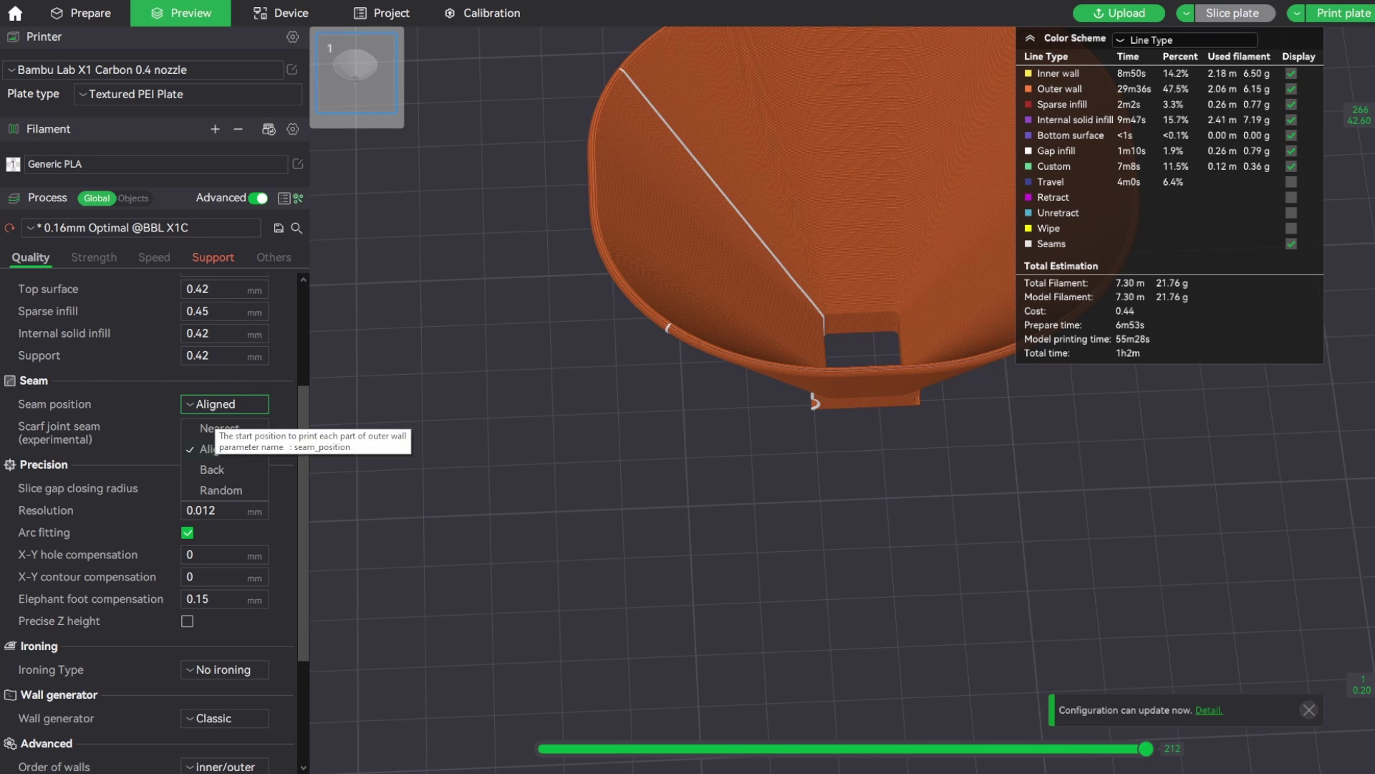
click(208, 466)
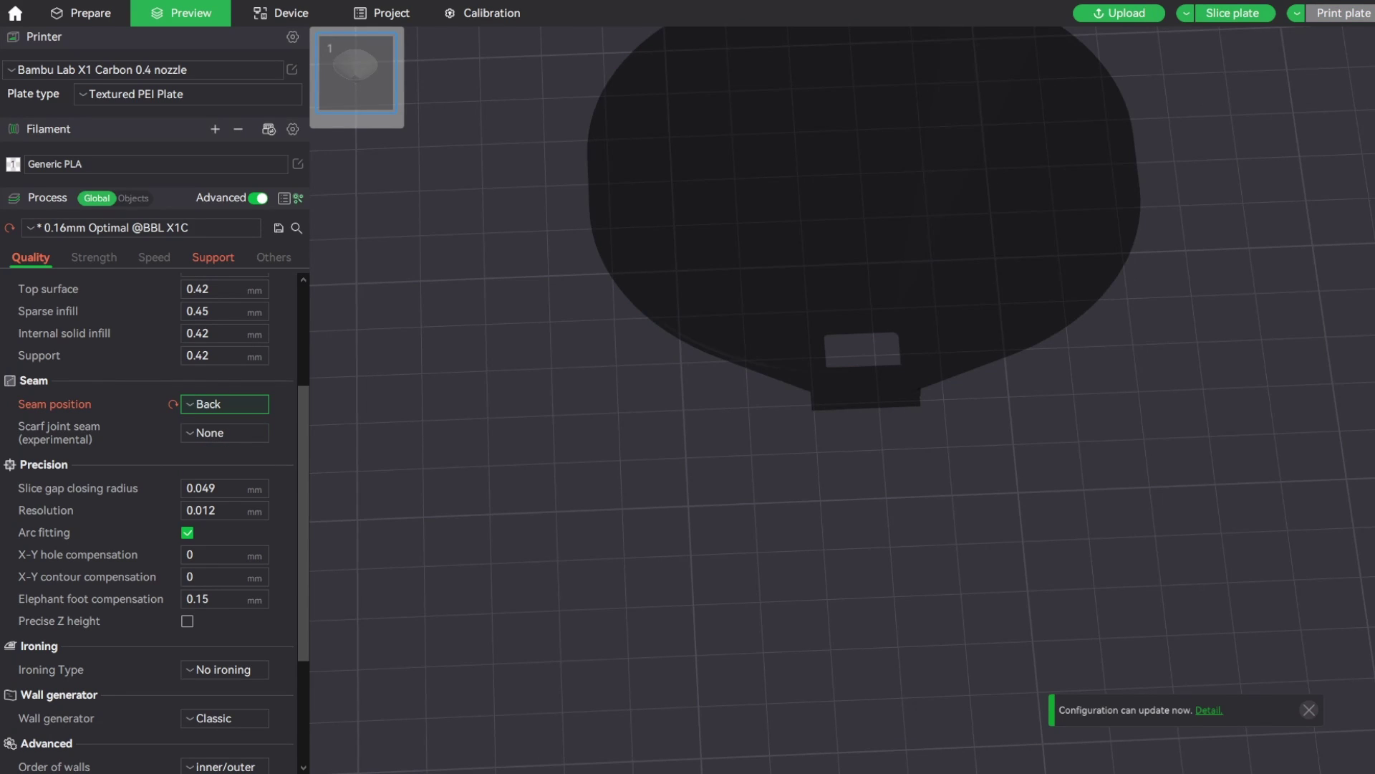
click(1232, 13)
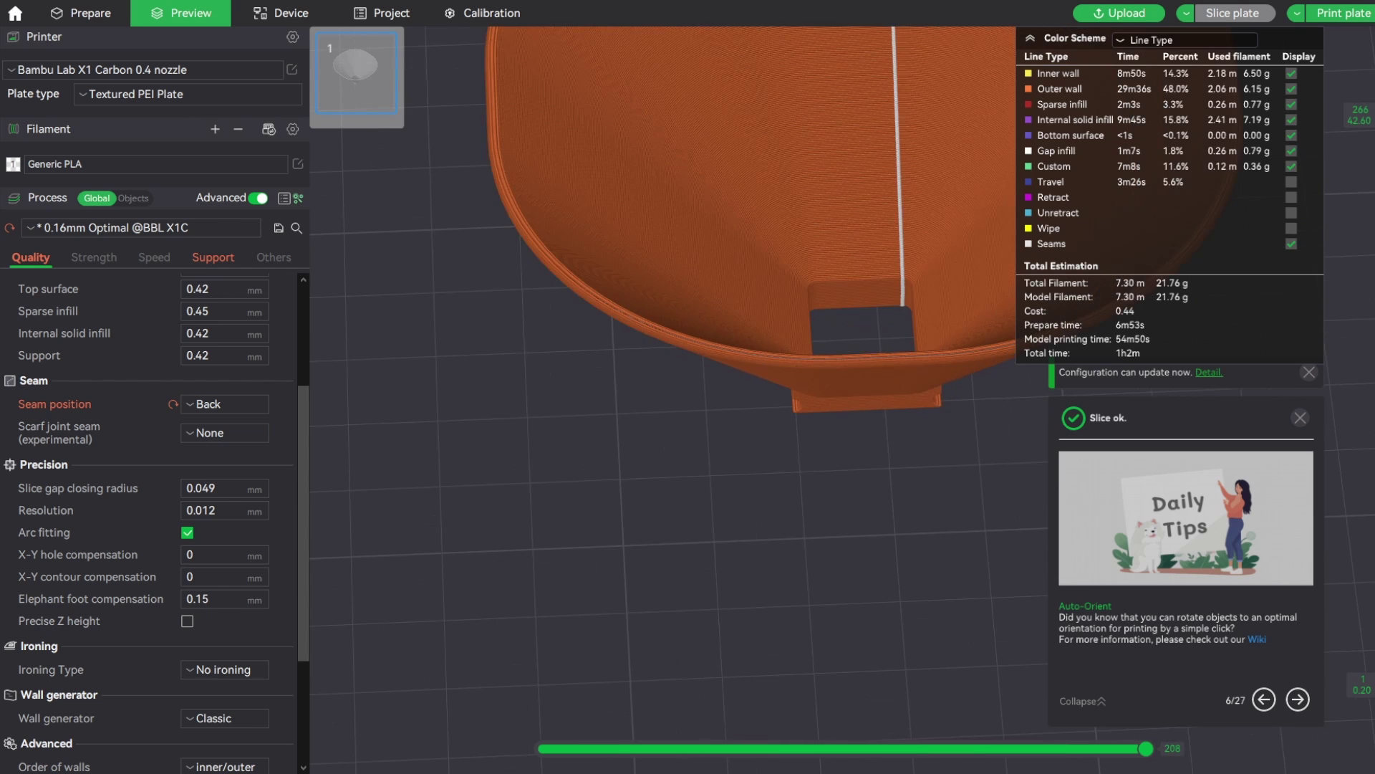
Try the Aligned seam position for the funnel and return the setting to Back.
scroll(843, 400, down, 3)
middle_drag(842, 400, 819, 461)
scroll(843, 399, up, 6)
middle_drag(843, 400, 661, 432)
mouse_move(662, 432)
mouse_down()
mouse_move(541, 390)
mouse_move(502, 398)
mouse_move(526, 473)
mouse_move(613, 465)
mouse_move(669, 440)
mouse_up()
click(226, 404)
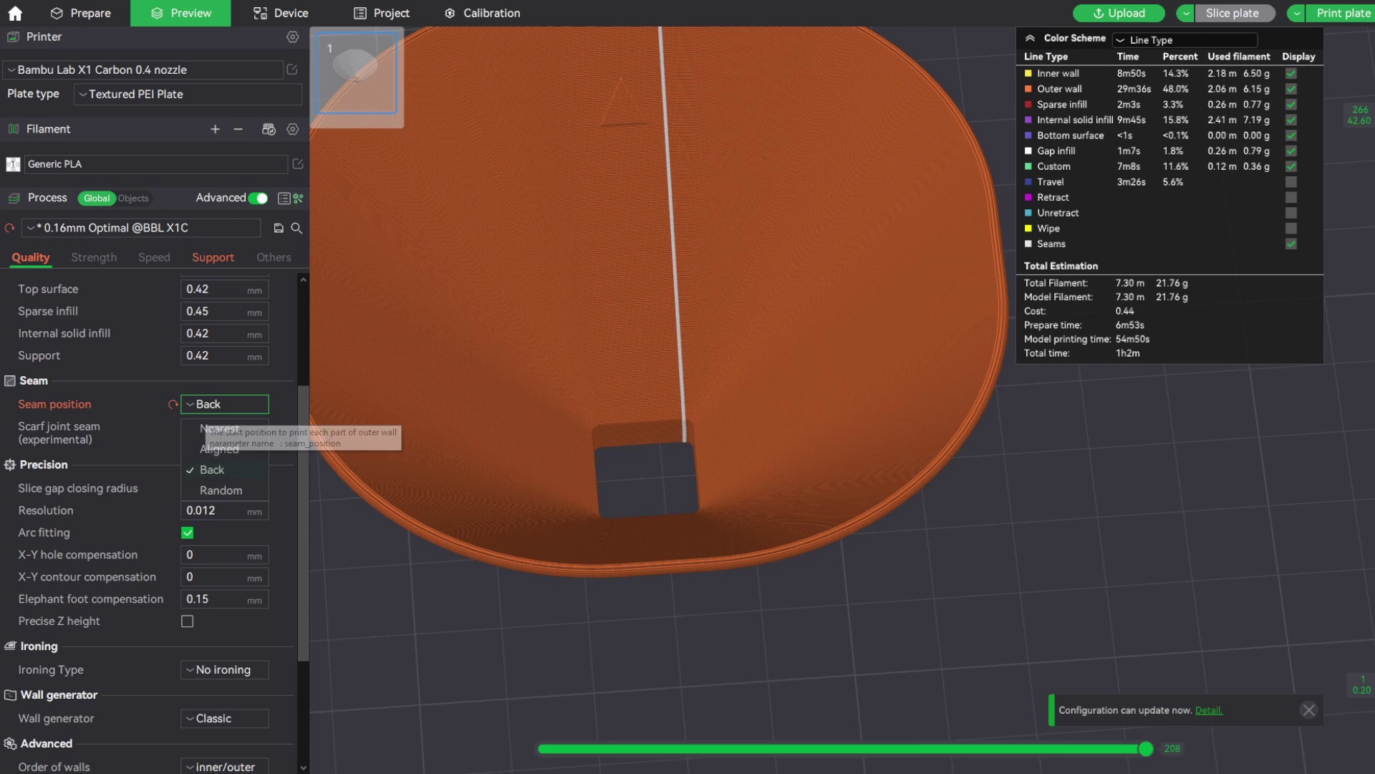
click(225, 448)
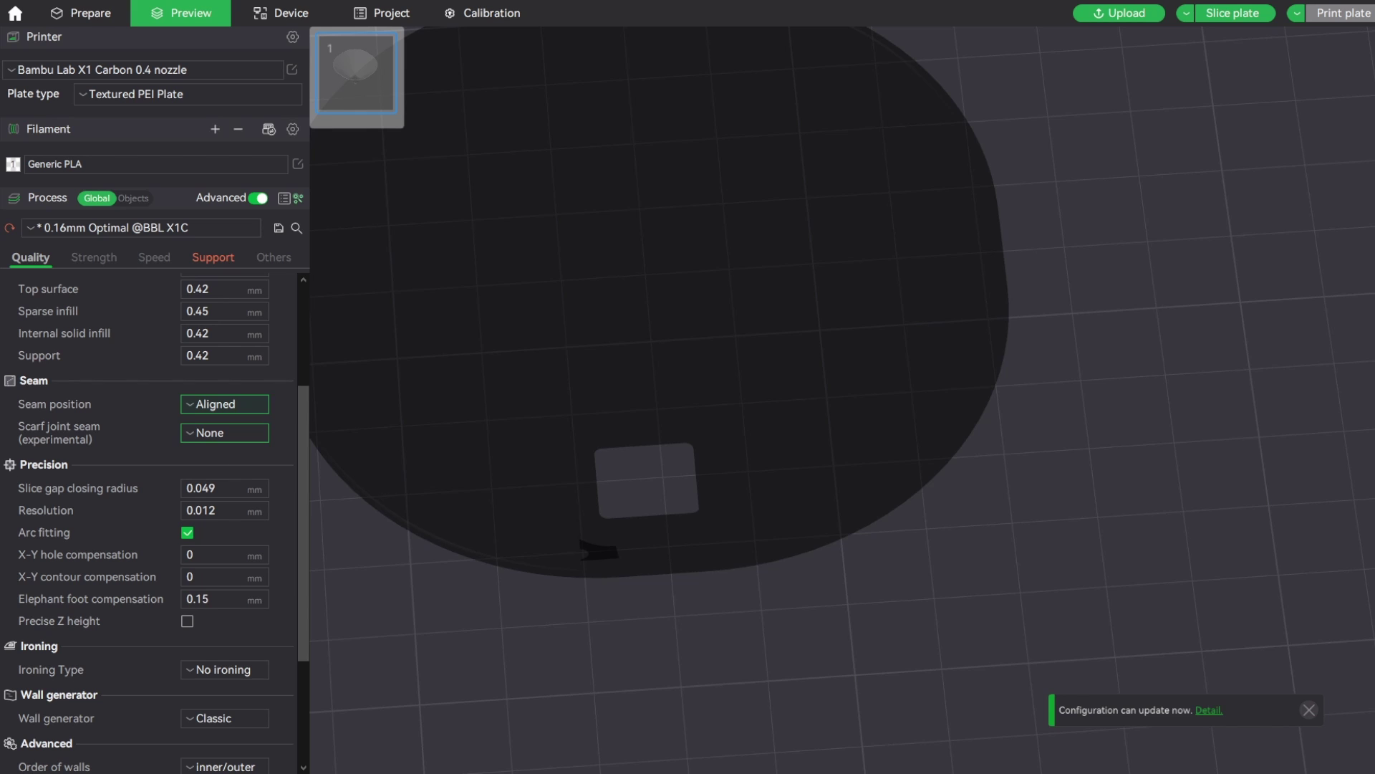
click(225, 404)
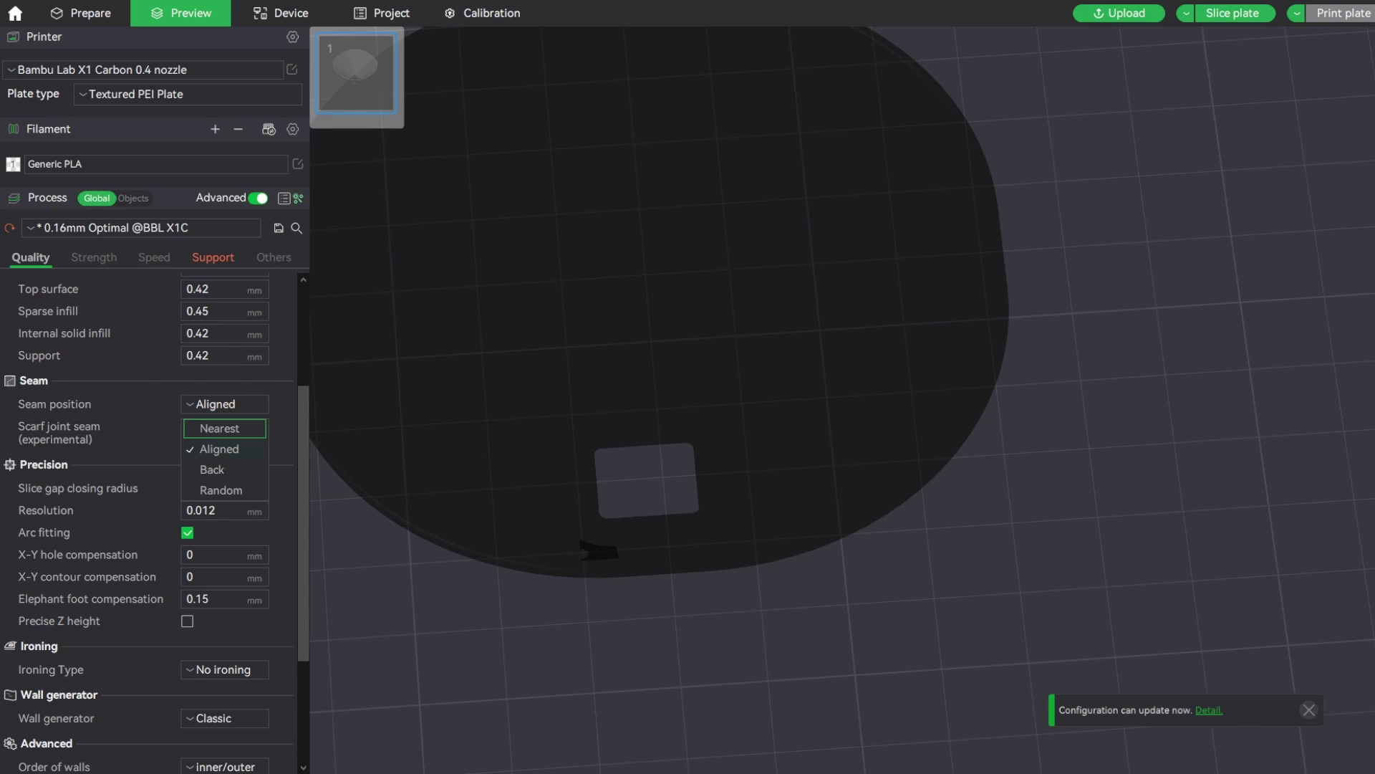
click(215, 467)
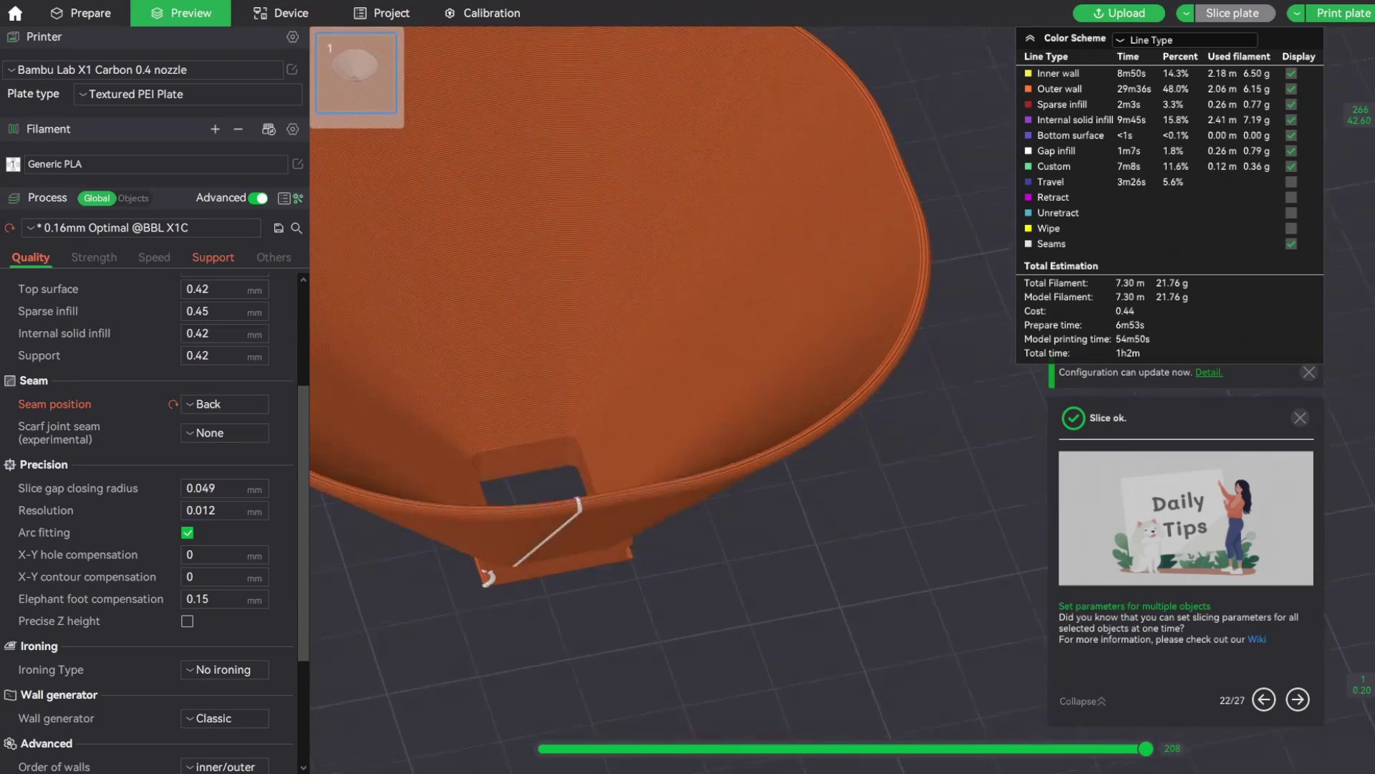
Send the sliced funnel as a print job to the CarbonX1 printer with the AMS enabled.
scroll(664, 387, down, 9)
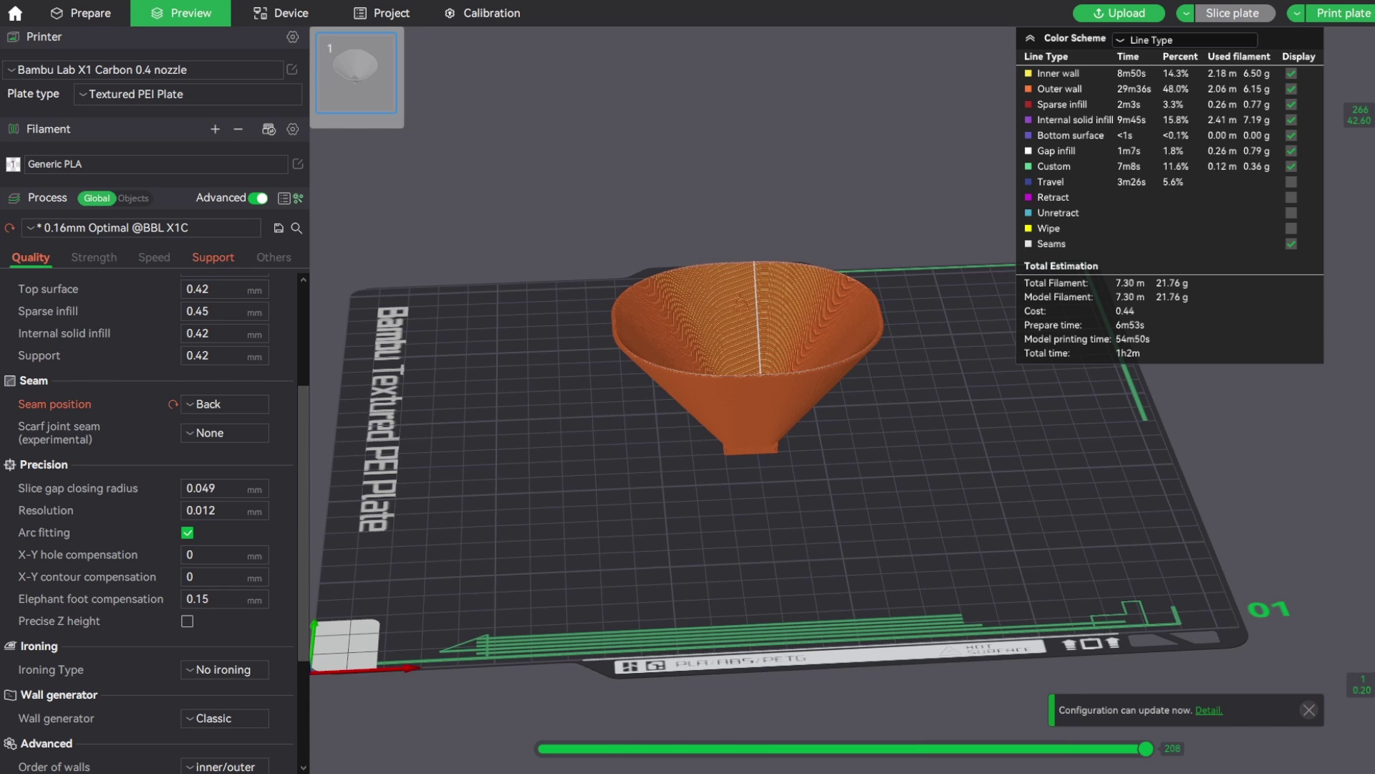
scroll(151, 523, down, 3)
scroll(151, 523, up, 5)
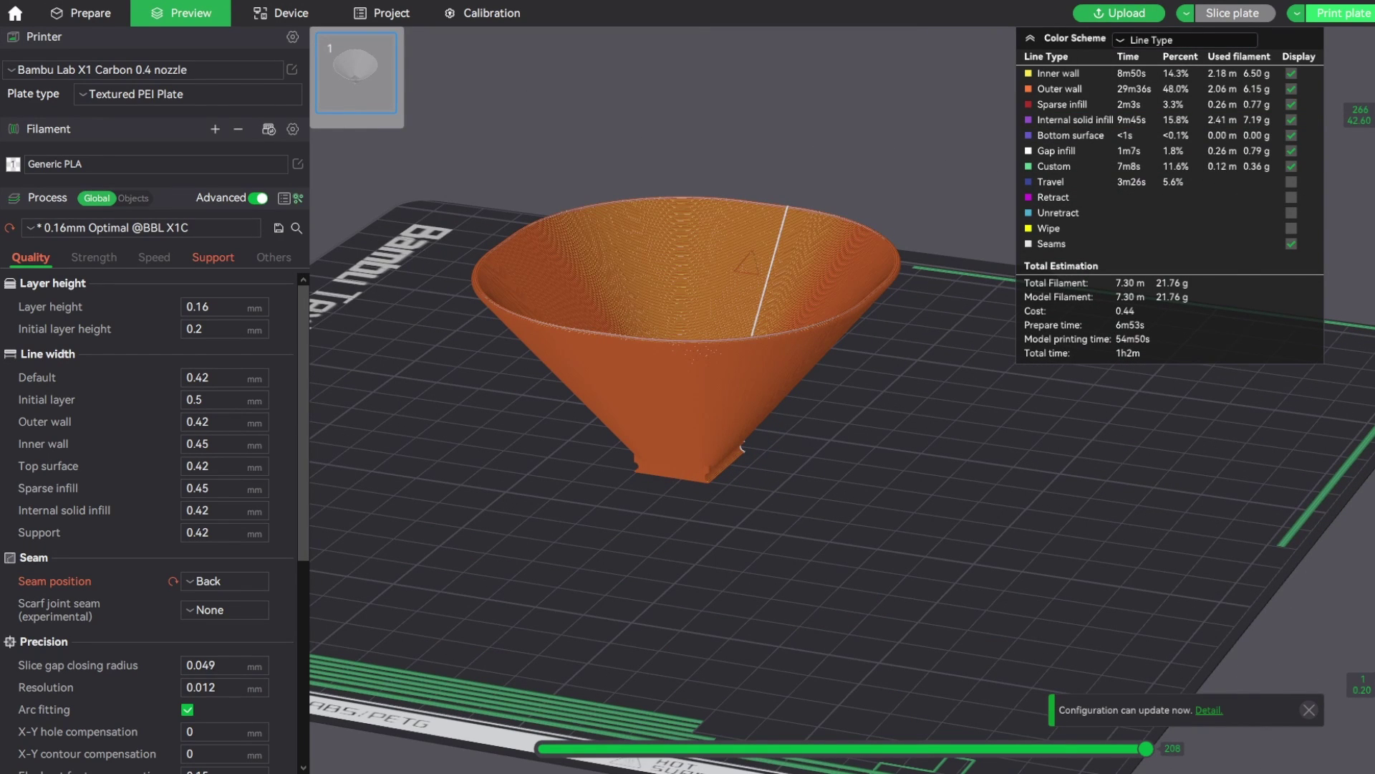
click(1340, 13)
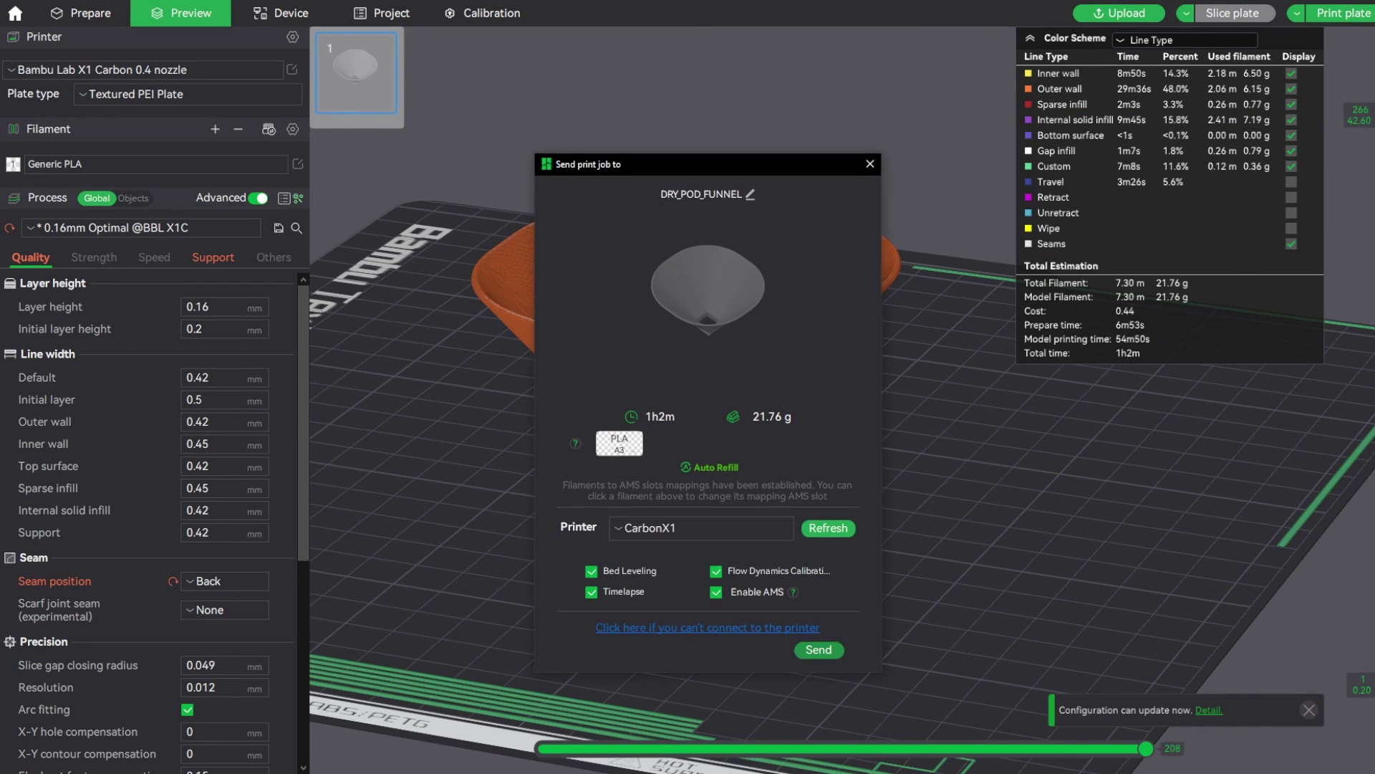
click(820, 649)
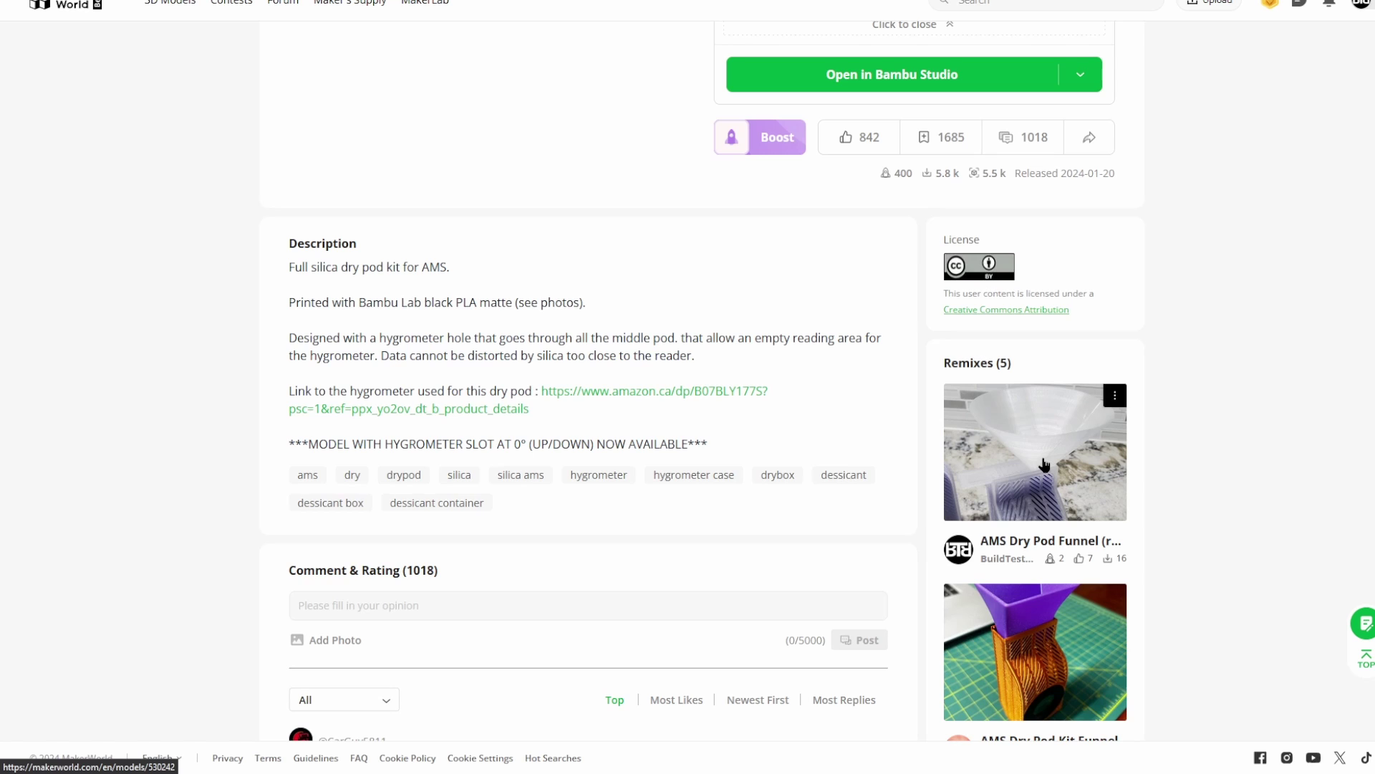
On the MakerWorld page of the dry pod kit, open the remix "AMS Dry Pod Funnel (remix small lid)".
click(1044, 465)
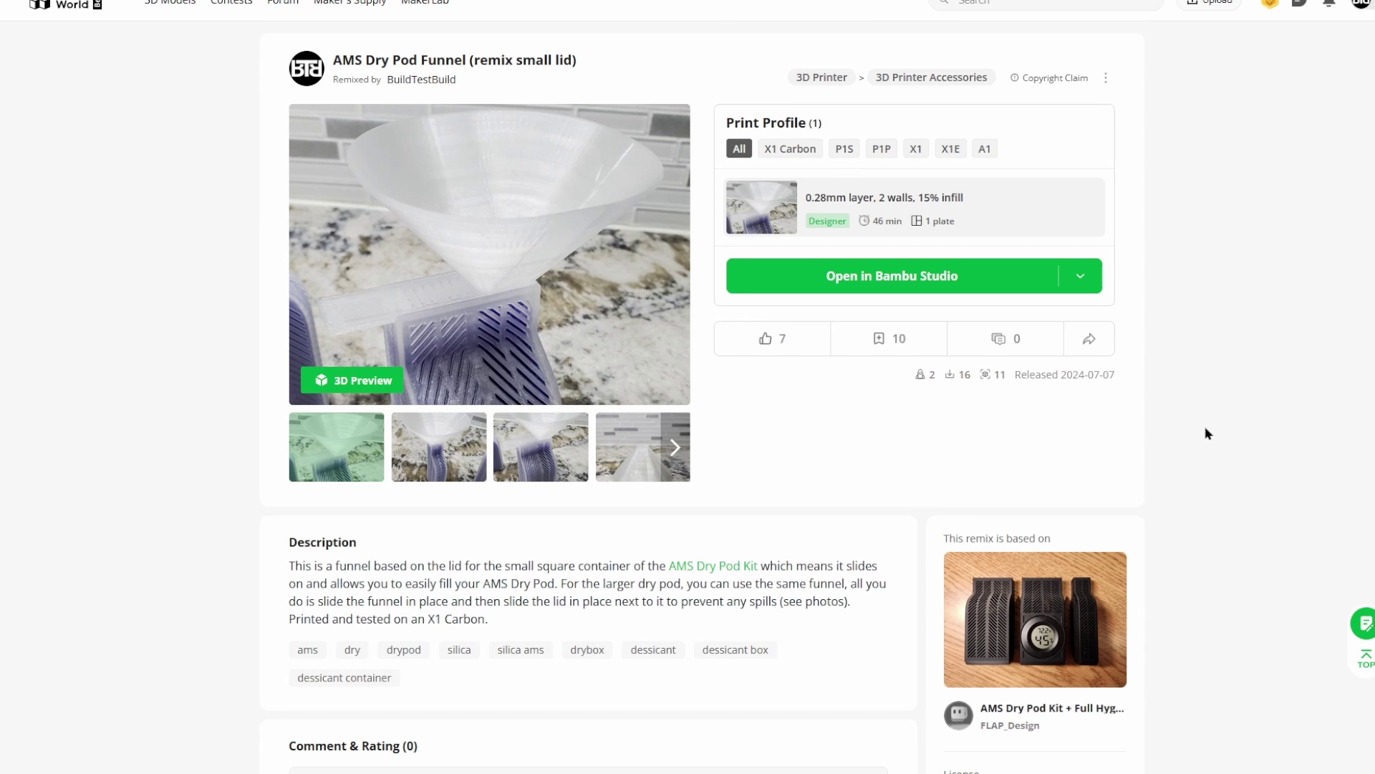